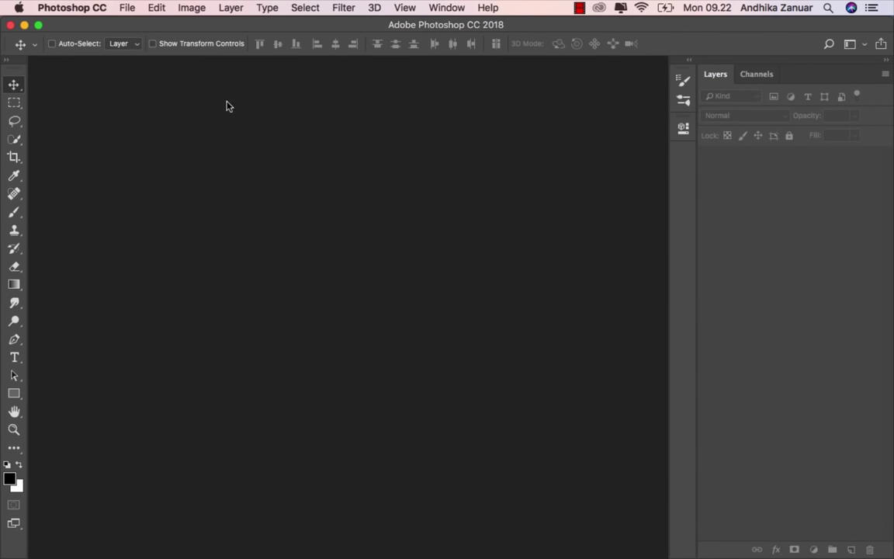
Create a 3000 × 2000 px, 200 ppi, 16-bit RGB document from the Custom preset.
{"action": "left_click", "coordinate": [122, 10]}
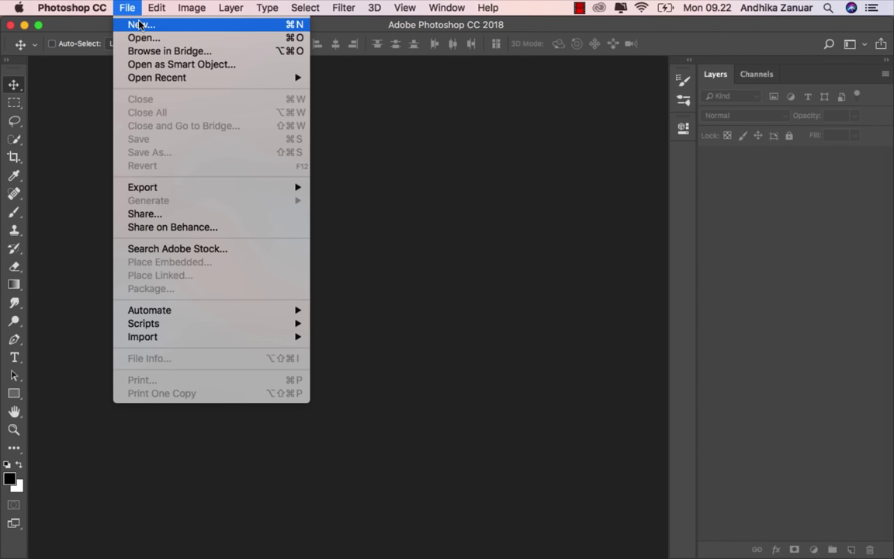
{"action": "left_click", "coordinate": [140, 25]}
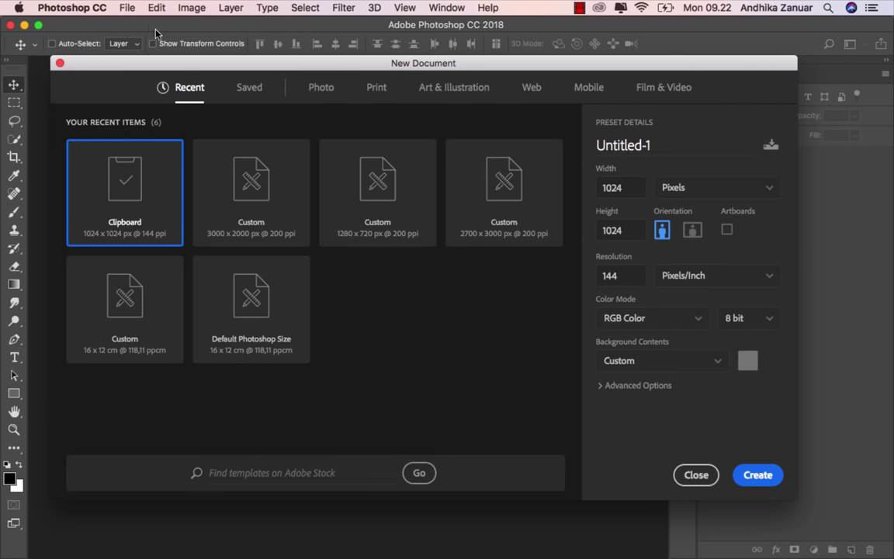
{"action": "left_click", "coordinate": [248, 194]}
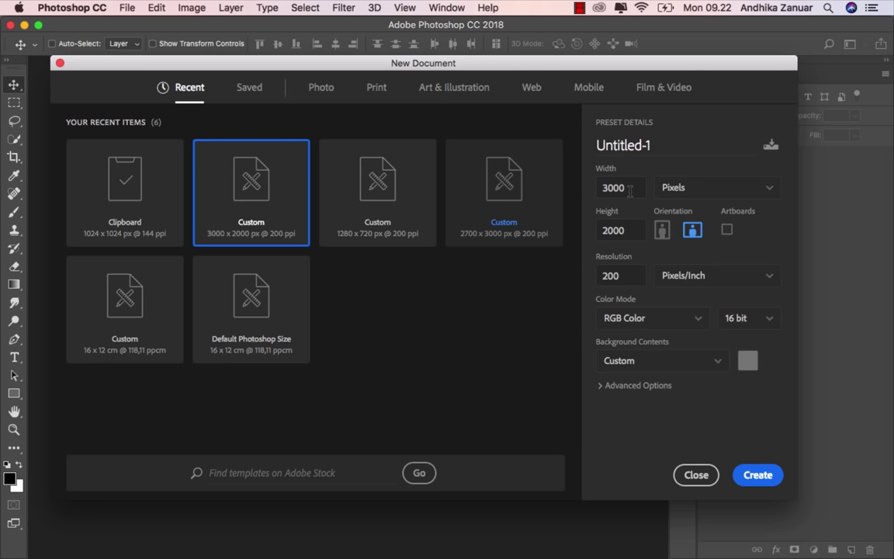
{"action": "key", "text": "Tab"}
{"action": "key", "text": "Tab"}
{"action": "key", "text": "Tab"}
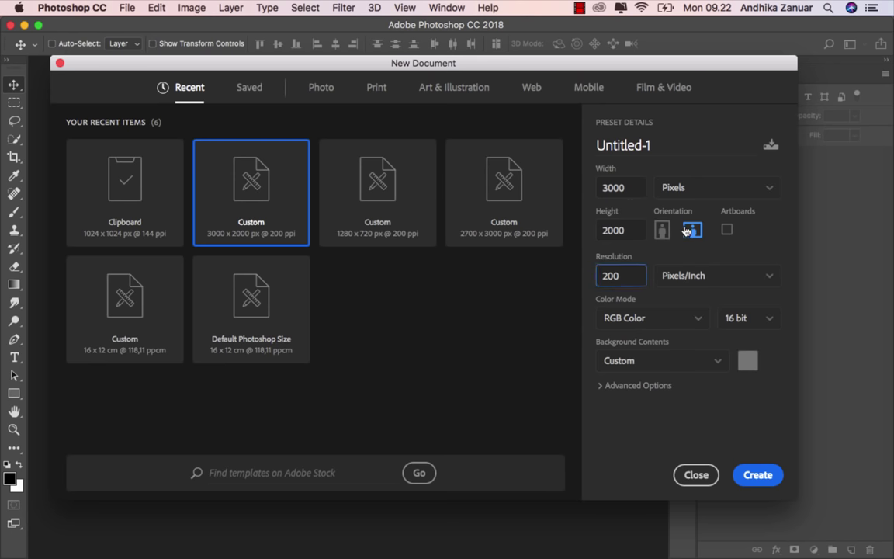
{"action": "left_click", "coordinate": [758, 475]}
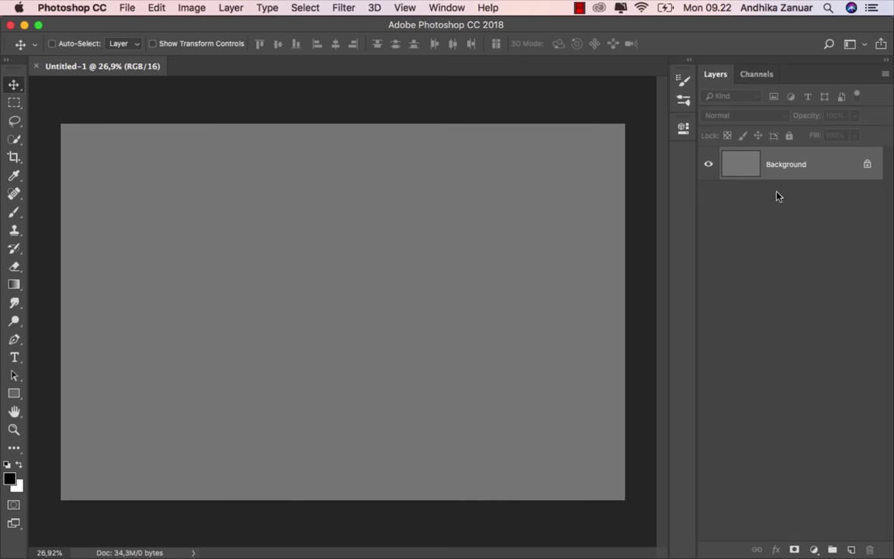
Add a peach #eed8c4 Solid Color fill layer covering the grey background.
{"action": "left_click", "coordinate": [814, 548]}
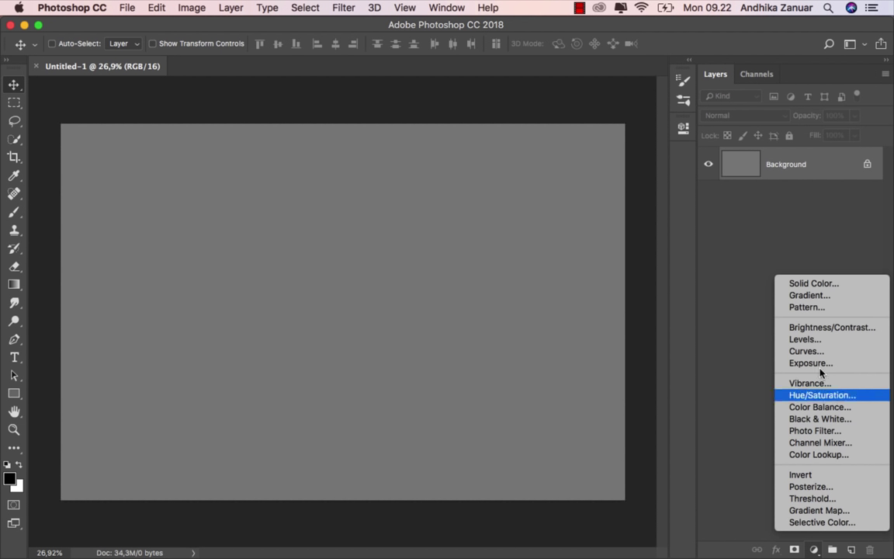
{"action": "left_click", "coordinate": [825, 289]}
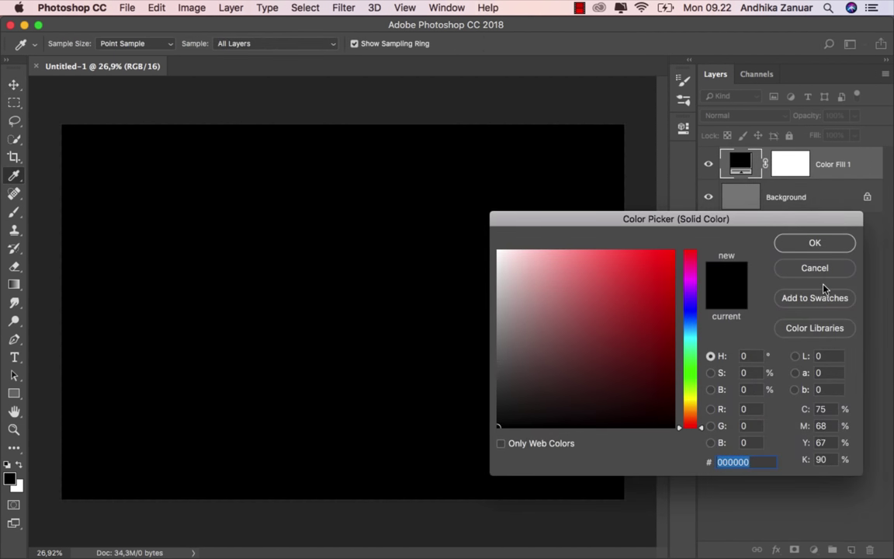
{"action": "left_click", "coordinate": [530, 266]}
{"action": "left_click_drag", "start_coordinate": [530, 267], "coordinate": [528, 261]}
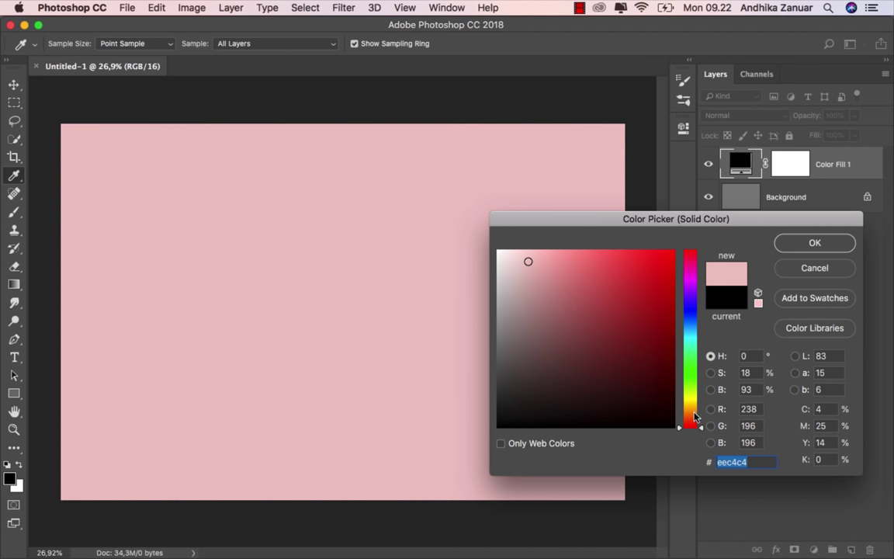
{"action": "left_click_drag", "start_coordinate": [693, 420], "coordinate": [697, 415]}
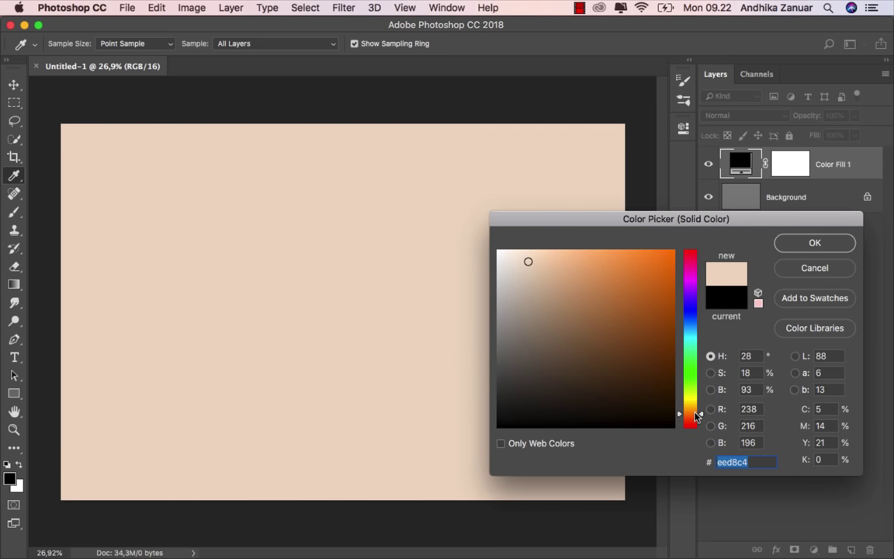
{"action": "left_click", "coordinate": [815, 243]}
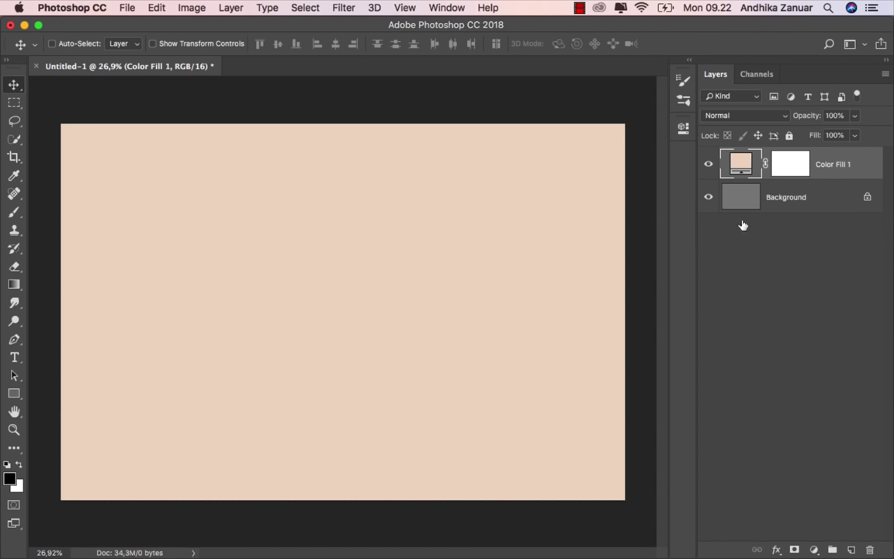
{"action": "left_click", "coordinate": [708, 164]}
{"action": "left_click", "coordinate": [709, 164]}
Place the 24.jpg grass photo into the document as an embedded layer.
{"action": "left_click", "coordinate": [128, 8]}
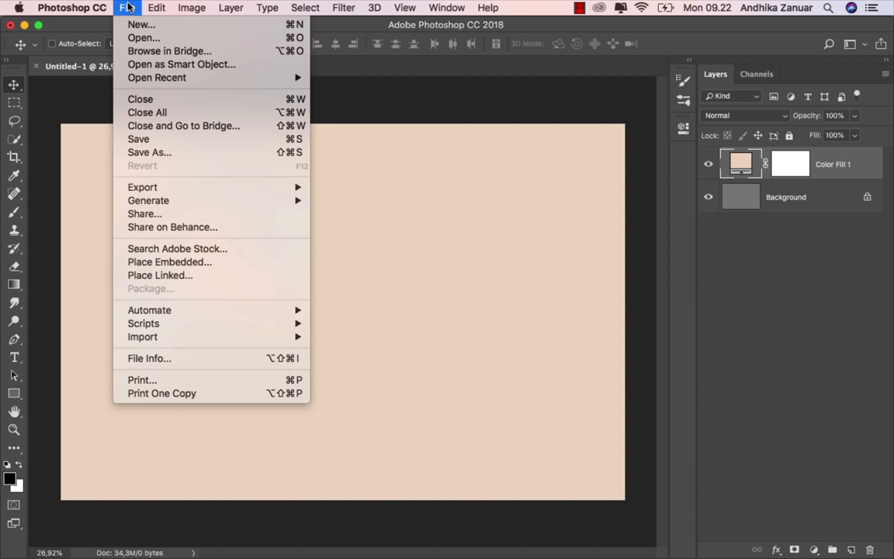
{"action": "left_click", "coordinate": [204, 262]}
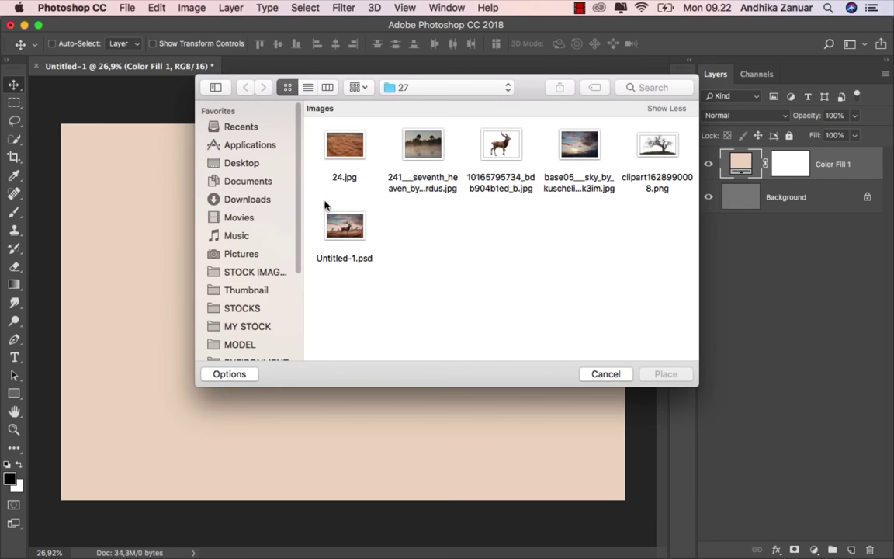
{"action": "left_click", "coordinate": [344, 148]}
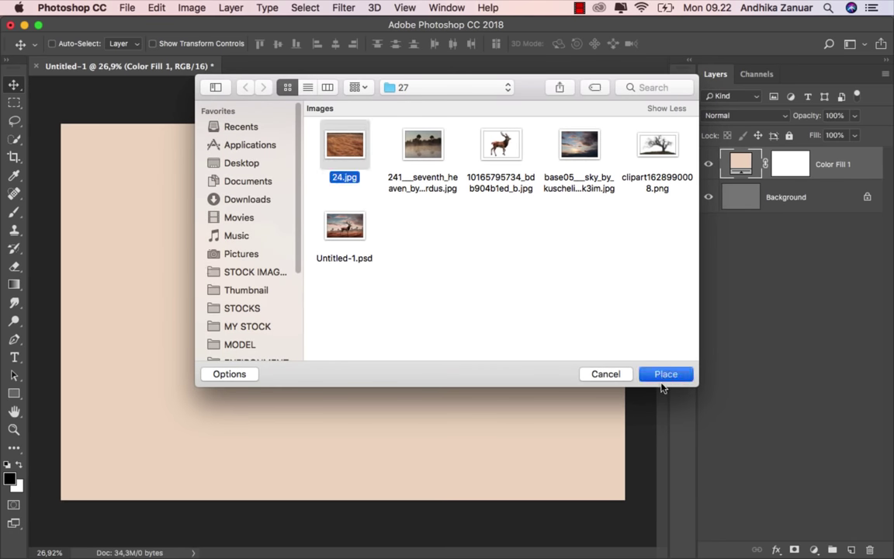
{"action": "left_click", "coordinate": [662, 377]}
Flip the grass photo horizontally, squash it into the lower half, and add a layer mask.
{"action": "right_click", "coordinate": [351, 300]}
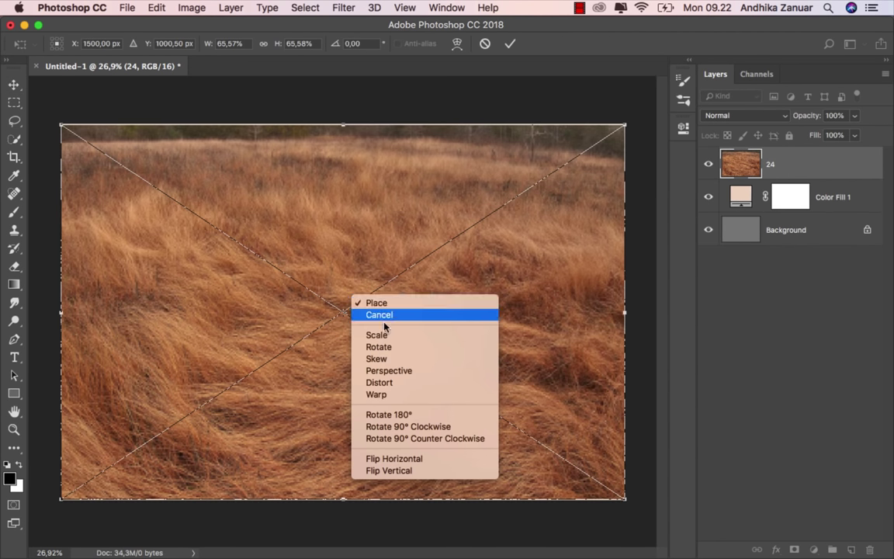
{"action": "left_click", "coordinate": [394, 458]}
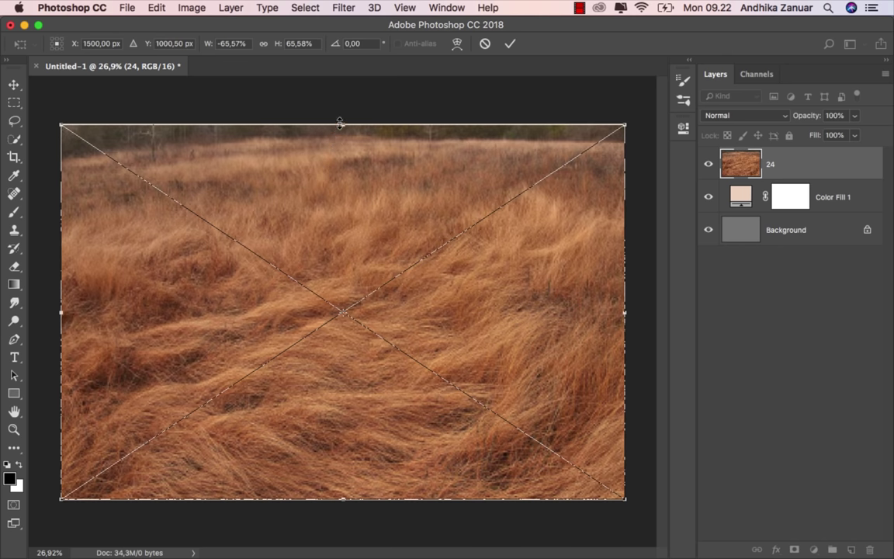
{"action": "mouse_move", "coordinate": [340, 124]}
{"action": "left_mouse_down"}
{"action": "mouse_move", "coordinate": [353, 332]}
{"action": "mouse_move", "coordinate": [334, 308]}
{"action": "left_mouse_up"}
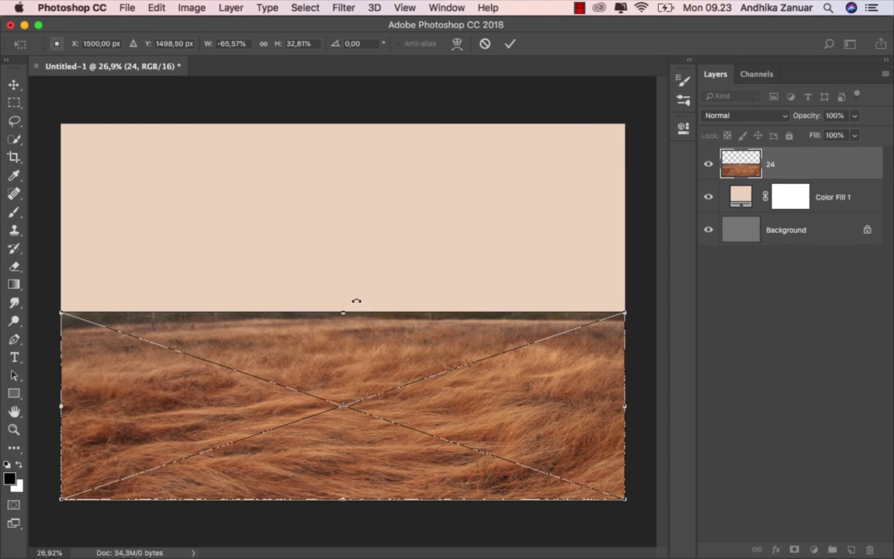
{"action": "left_click", "coordinate": [510, 44]}
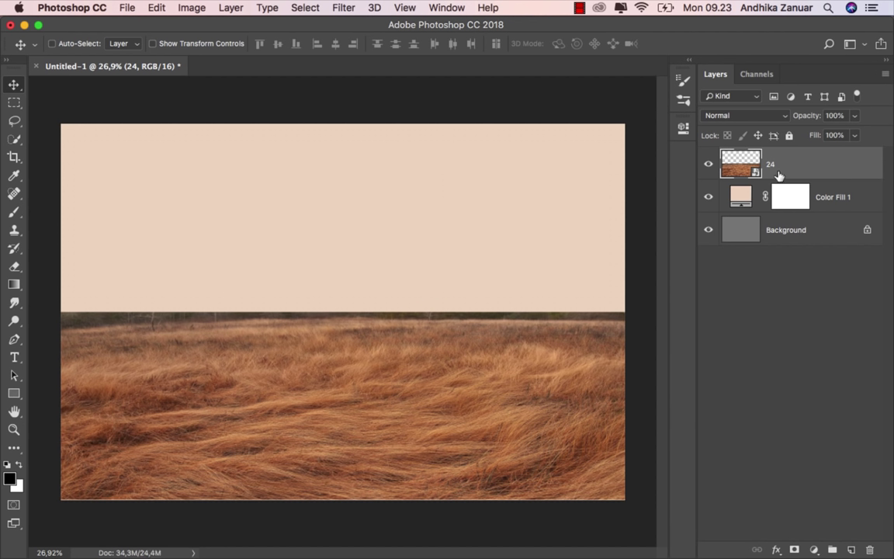
{"action": "left_click", "coordinate": [794, 549]}
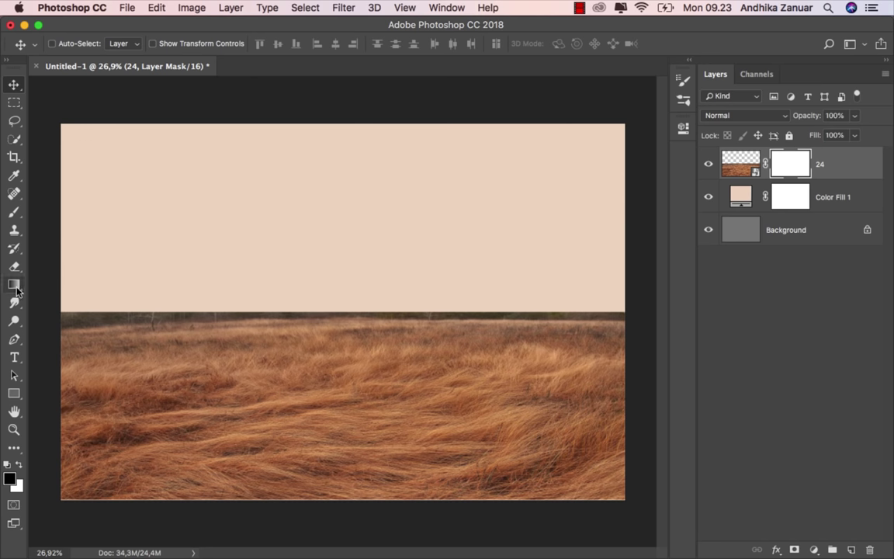
Draw a black-to-white linear gradient on the grass mask to fade its top into fog.
{"action": "left_click", "coordinate": [17, 285]}
{"action": "left_click", "coordinate": [46, 283]}
{"action": "left_click", "coordinate": [106, 47]}
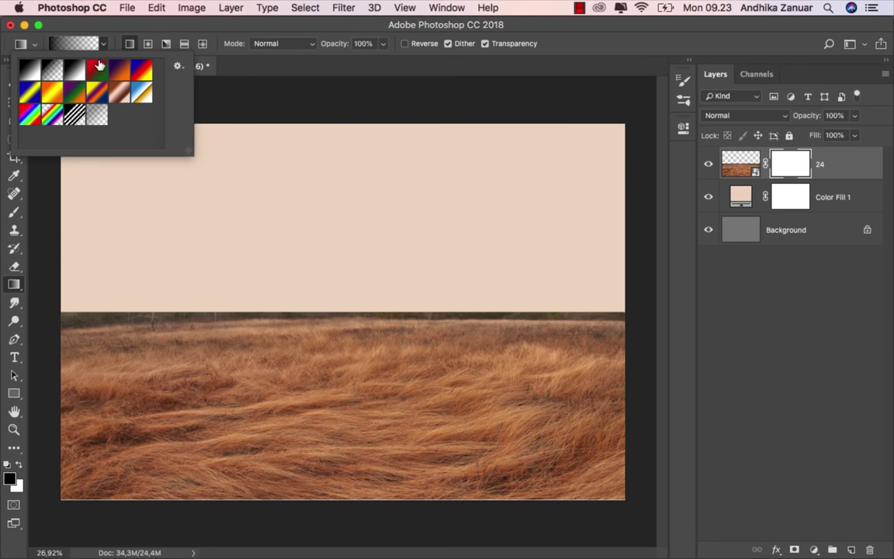
{"action": "left_click", "coordinate": [129, 45]}
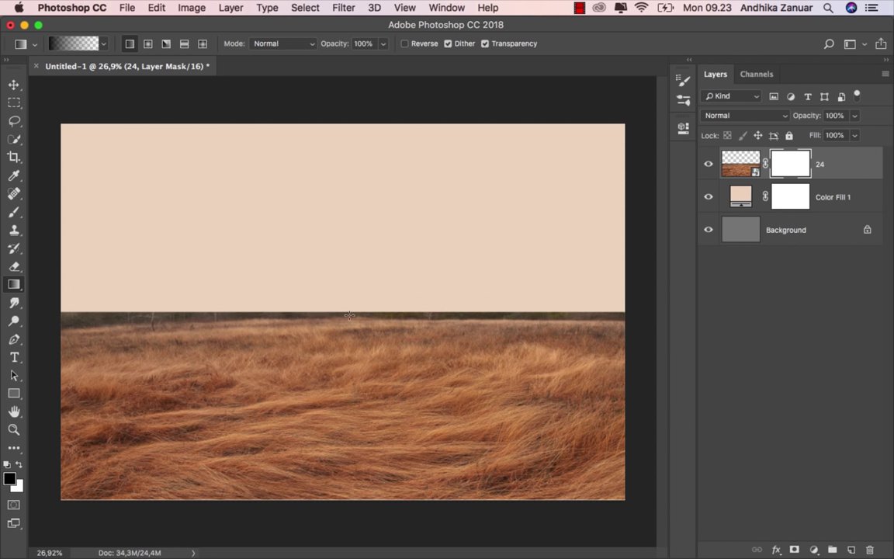
{"action": "mouse_move", "coordinate": [337, 312]}
{"action": "left_mouse_down"}
{"action": "mouse_move", "coordinate": [336, 416]}
{"action": "mouse_move", "coordinate": [343, 383]}
{"action": "left_mouse_up"}
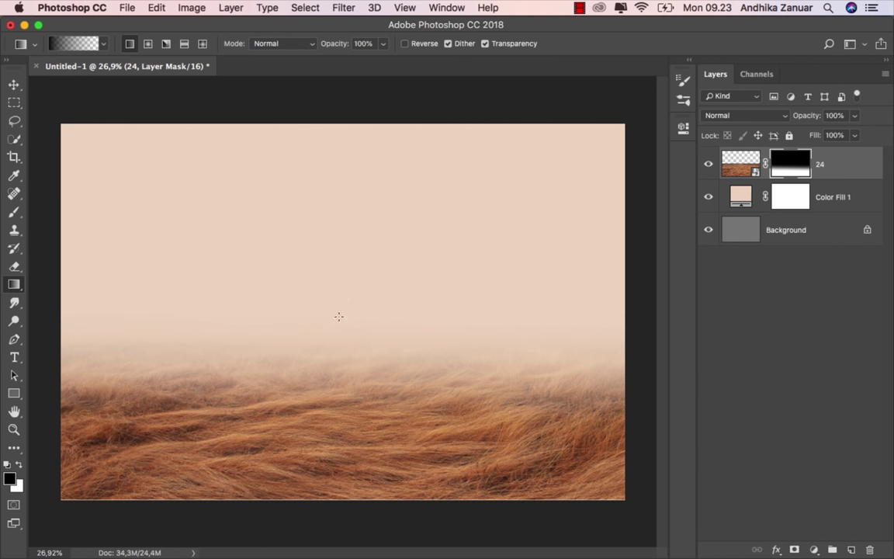
{"action": "left_click_drag", "start_coordinate": [334, 126], "coordinate": [339, 466]}
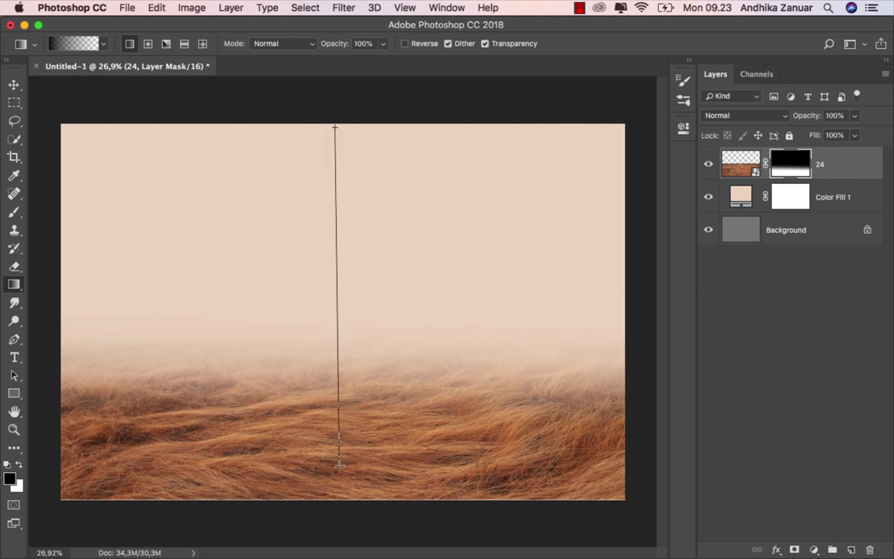
{"action": "left_click_drag", "start_coordinate": [339, 259], "coordinate": [340, 431]}
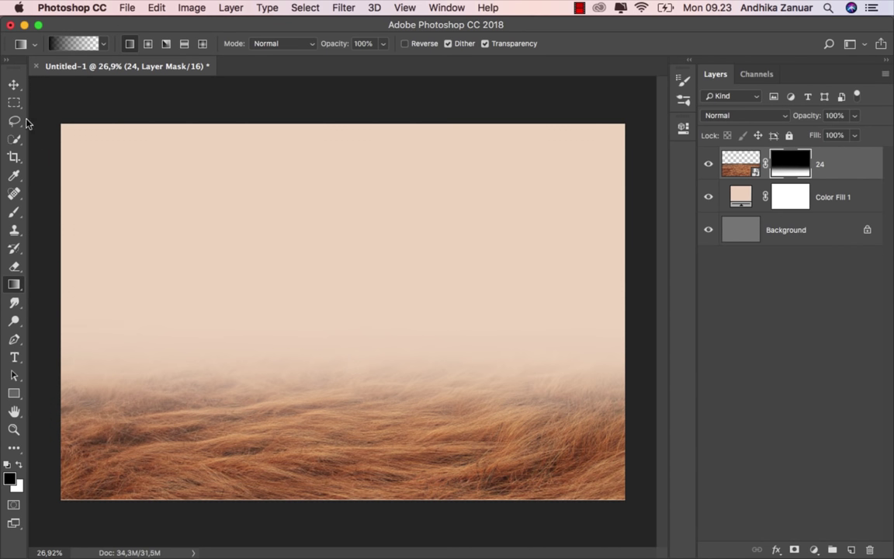
Scale the grass mask to 90.87% height to push the fade lower, then target the grass image.
{"action": "left_click", "coordinate": [14, 84]}
{"action": "left_click_drag", "start_coordinate": [319, 350], "coordinate": [319, 353]}
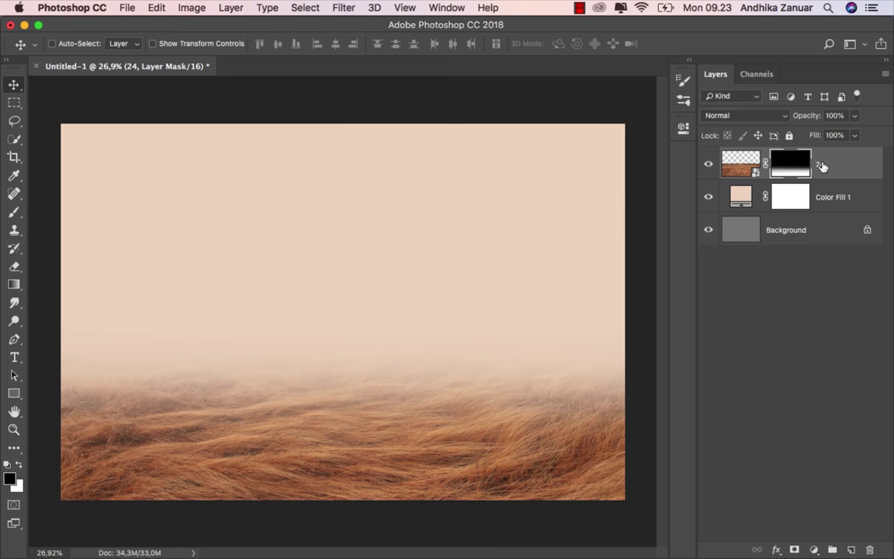
{"action": "key", "text": "super+t"}
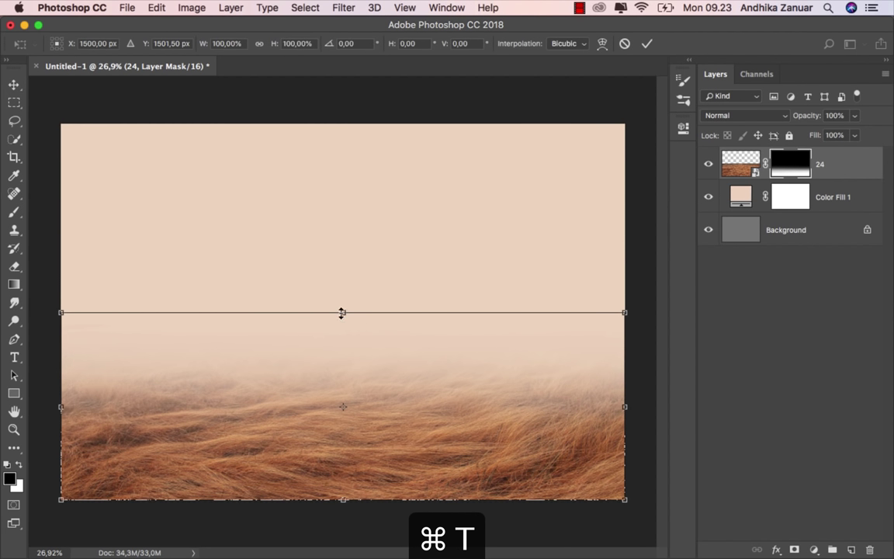
{"action": "left_click_drag", "start_coordinate": [341, 313], "coordinate": [342, 329]}
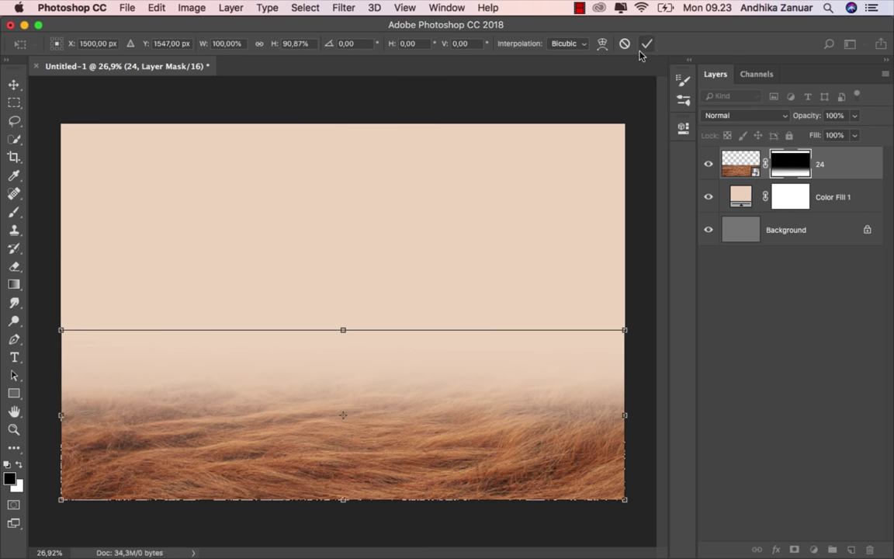
{"action": "key", "text": "Return"}
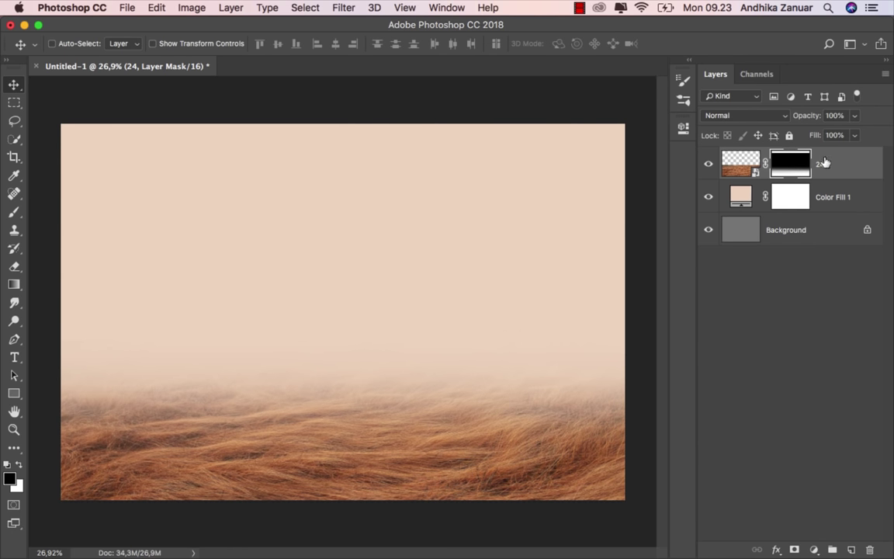
{"action": "key", "text": "super+2"}
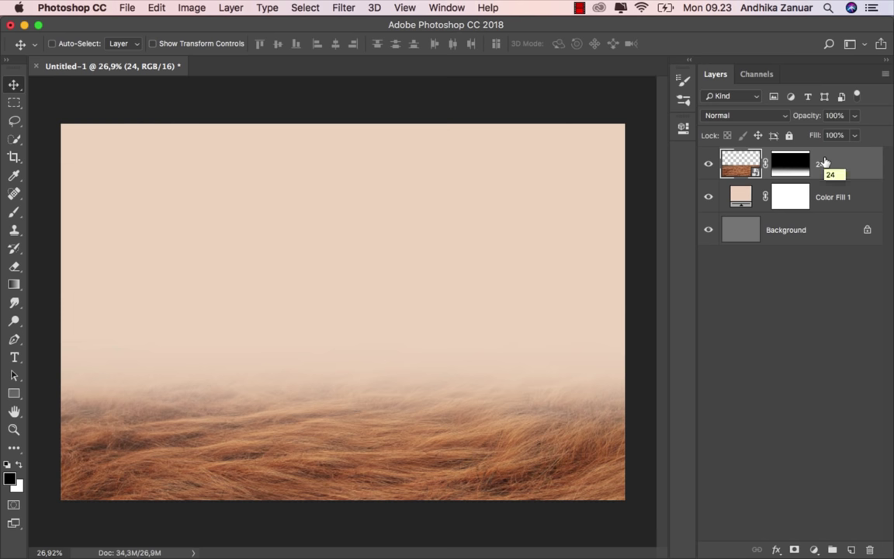
Add a Levels adjustment clipped to grass layer 24 with the black input raised to about 40.
{"action": "left_click", "coordinate": [813, 548]}
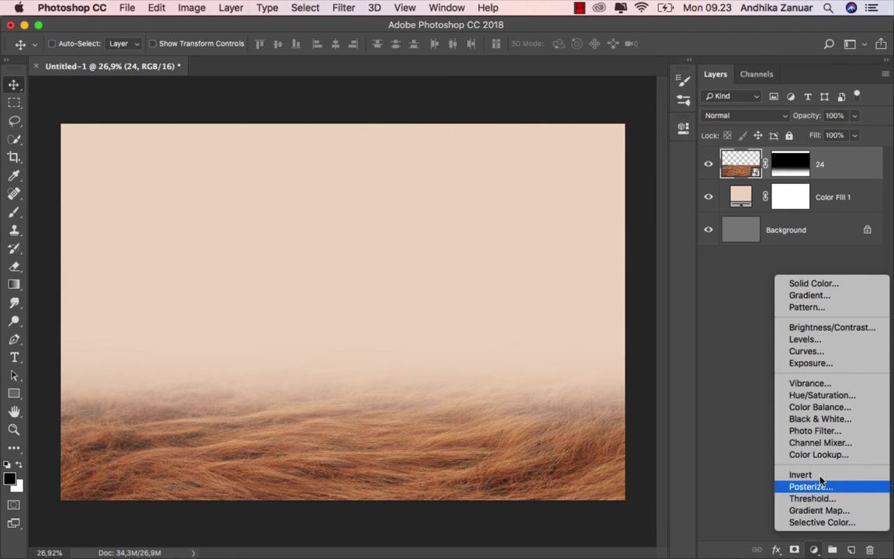
{"action": "left_click", "coordinate": [825, 351]}
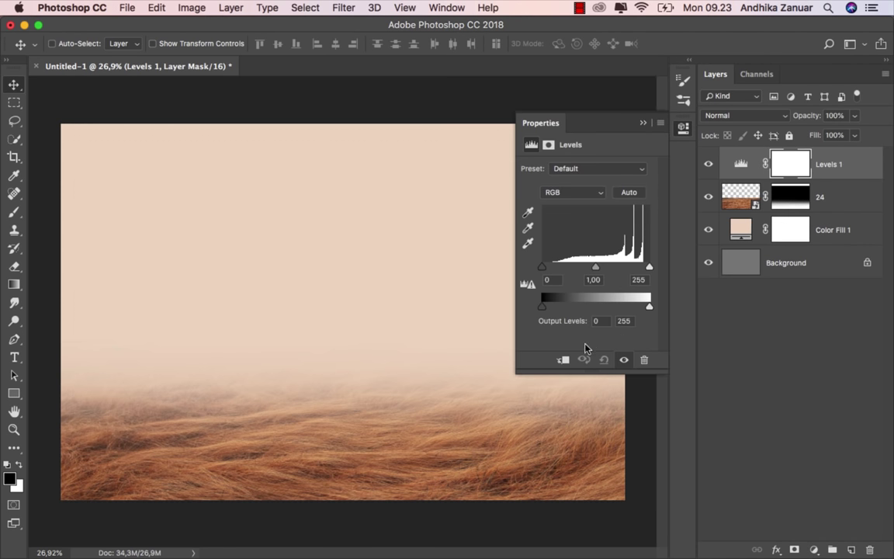
{"action": "key", "text": "super+alt+g"}
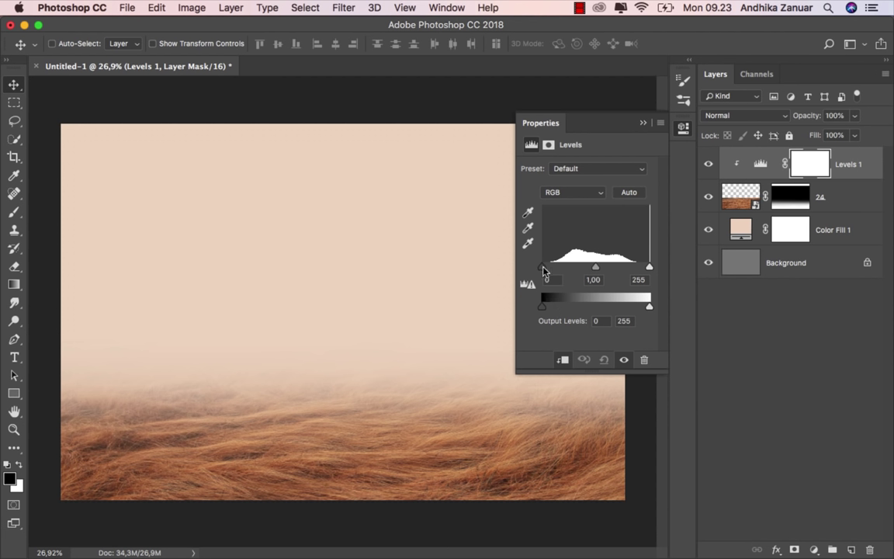
{"action": "left_click_drag", "start_coordinate": [543, 269], "coordinate": [560, 270]}
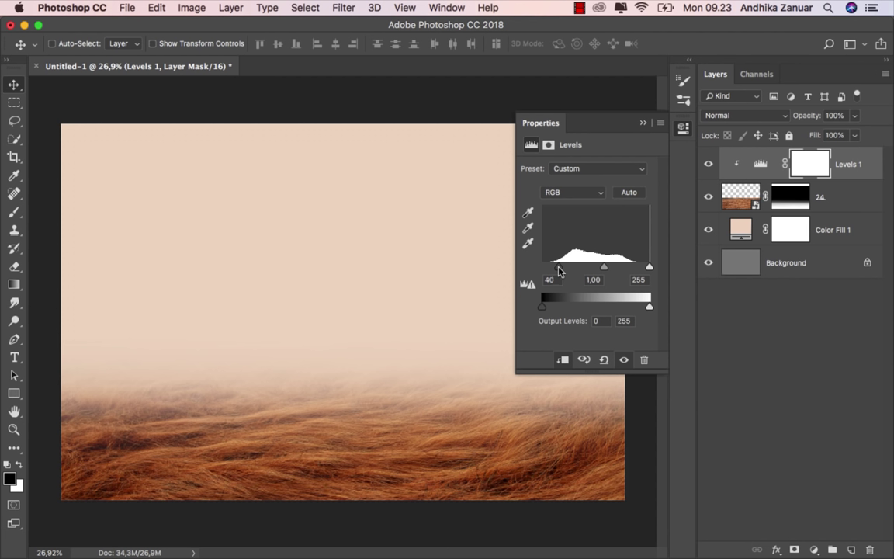
{"action": "left_click", "coordinate": [615, 116]}
{"action": "left_click", "coordinate": [707, 164]}
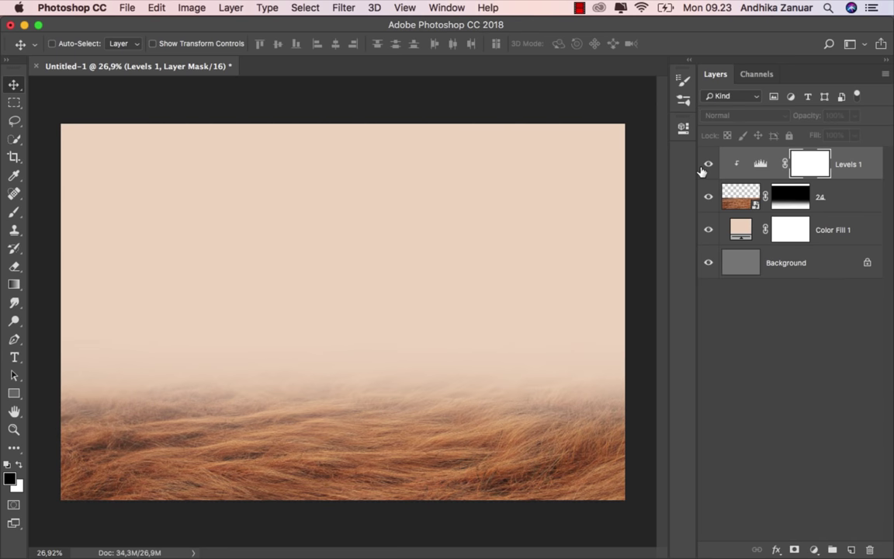
{"action": "left_click", "coordinate": [708, 163]}
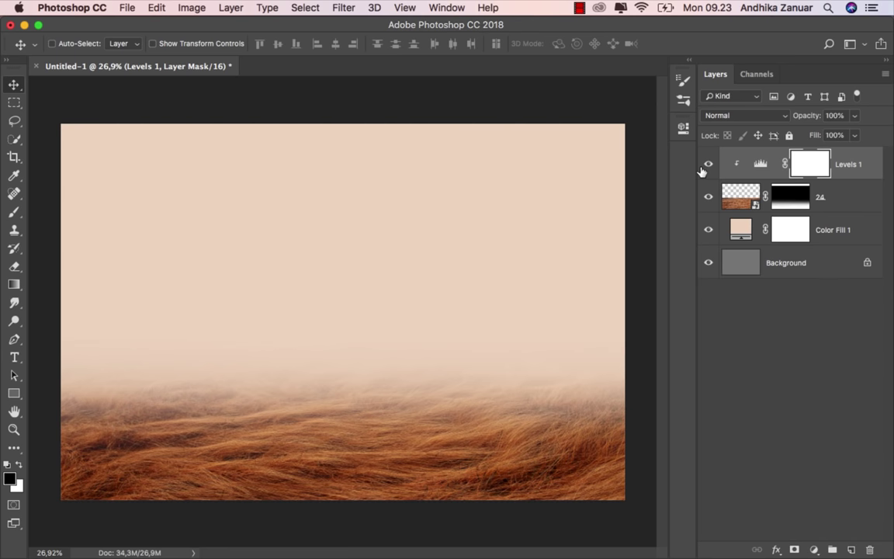
Draw a top-to-bottom gradient on the Levels mask so only the lower grass darkens.
{"action": "left_click", "coordinate": [13, 286]}
{"action": "left_click_drag", "start_coordinate": [347, 323], "coordinate": [346, 499]}
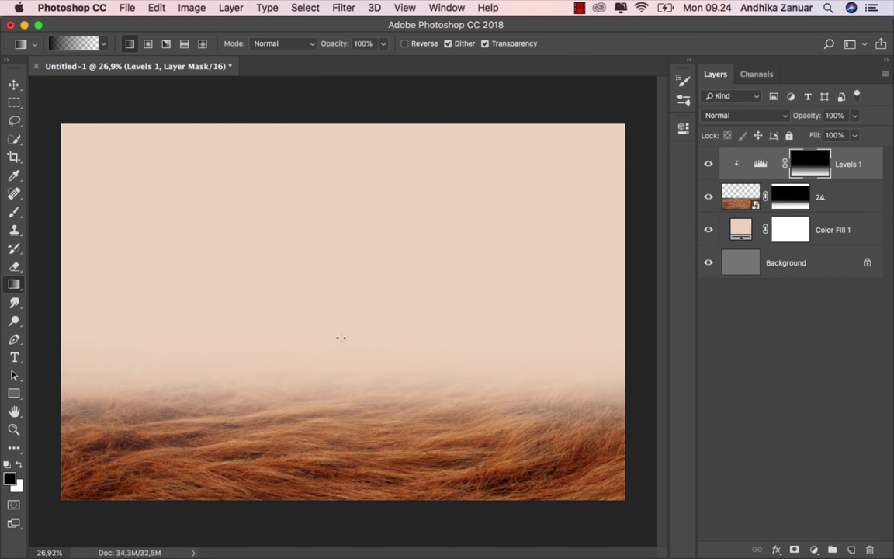
{"action": "left_click_drag", "start_coordinate": [341, 337], "coordinate": [339, 502]}
{"action": "left_click_drag", "start_coordinate": [353, 302], "coordinate": [349, 500]}
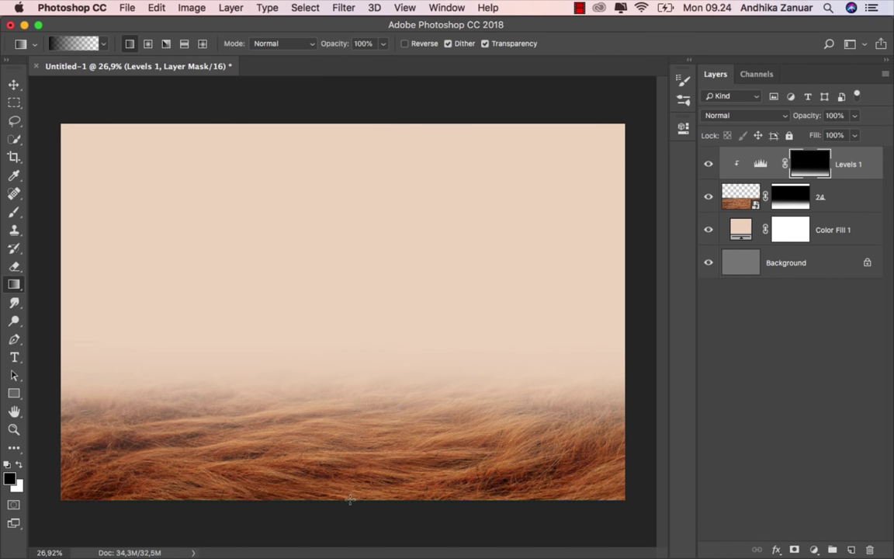
{"action": "left_click", "coordinate": [15, 83]}
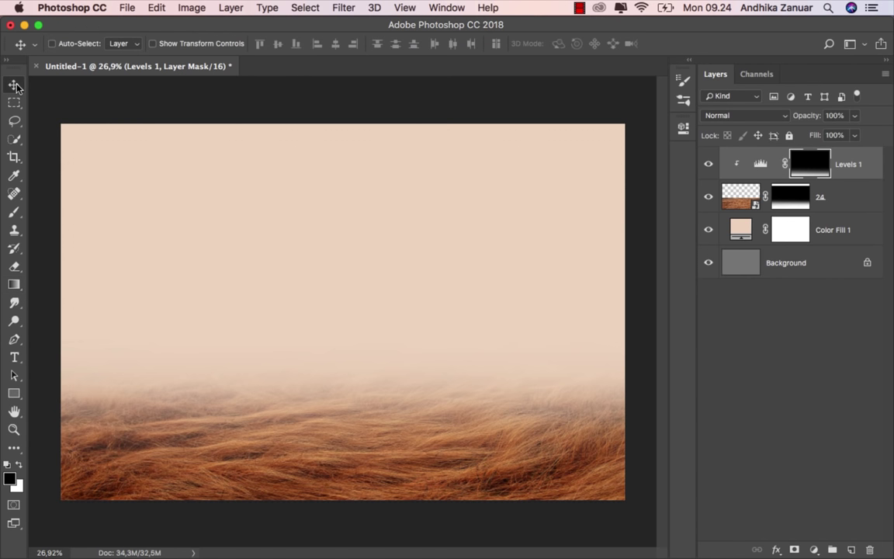
{"action": "left_click", "coordinate": [707, 165]}
{"action": "left_click", "coordinate": [707, 166]}
{"action": "left_click", "coordinate": [775, 171]}
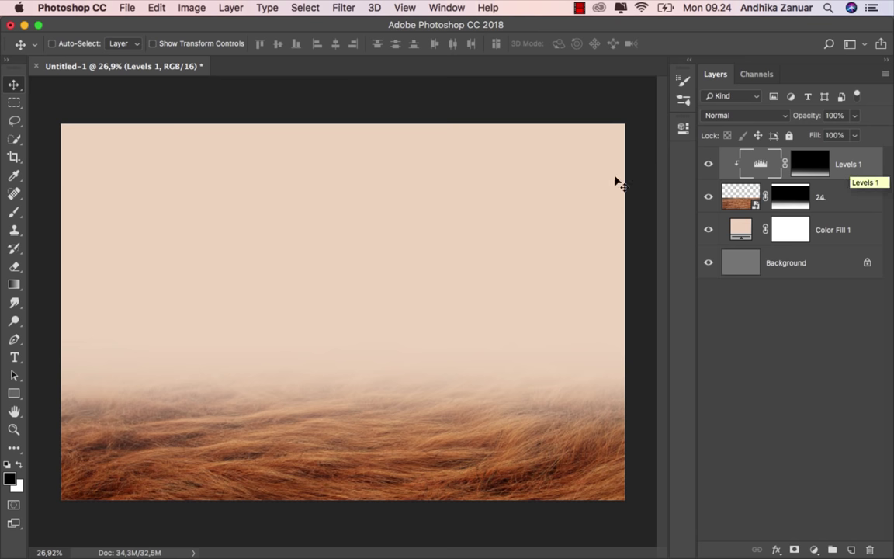
{"action": "left_click", "coordinate": [131, 10]}
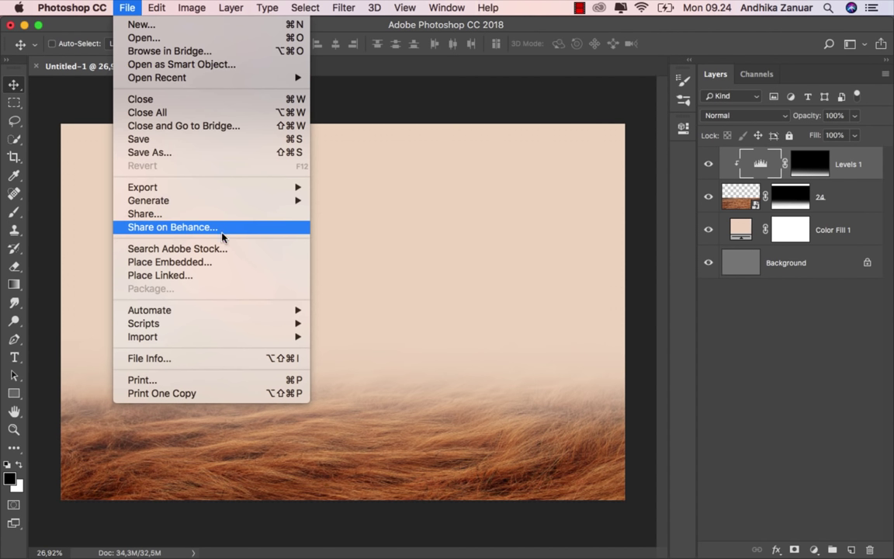
Place the base05 sunset sky photo and move its layer below grass layer 24.
{"action": "left_click", "coordinate": [230, 266]}
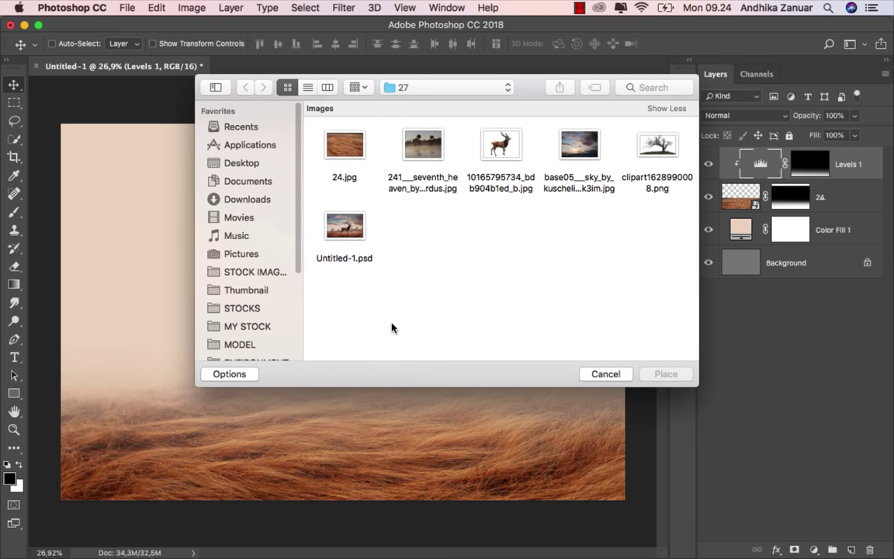
{"action": "left_click", "coordinate": [577, 151]}
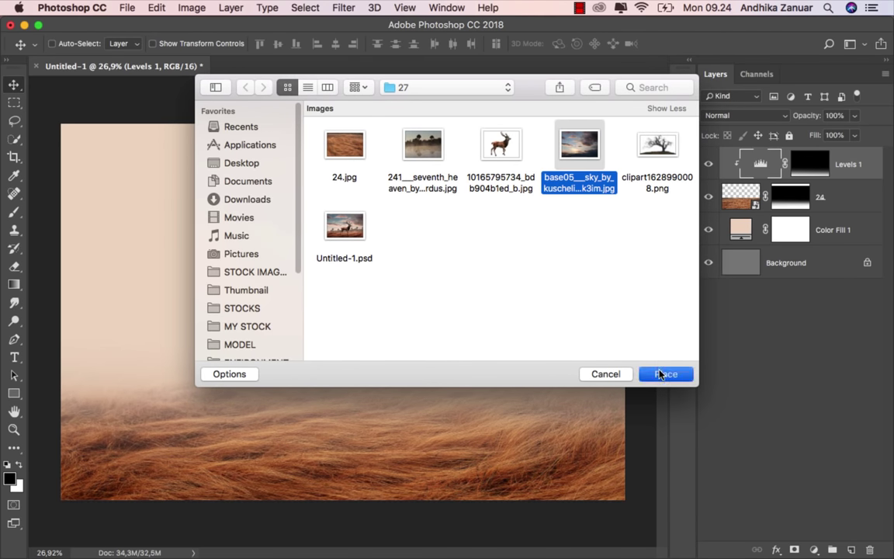
{"action": "left_click", "coordinate": [661, 374]}
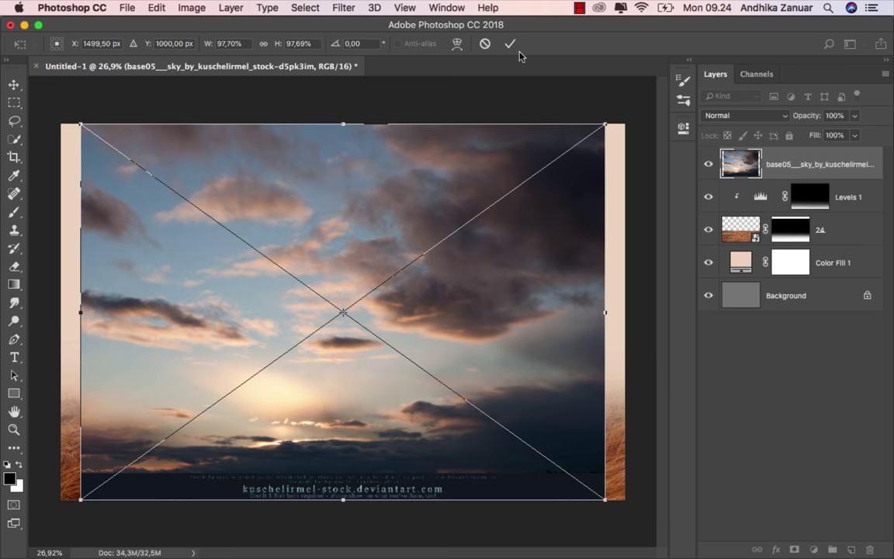
{"action": "key", "text": "Return"}
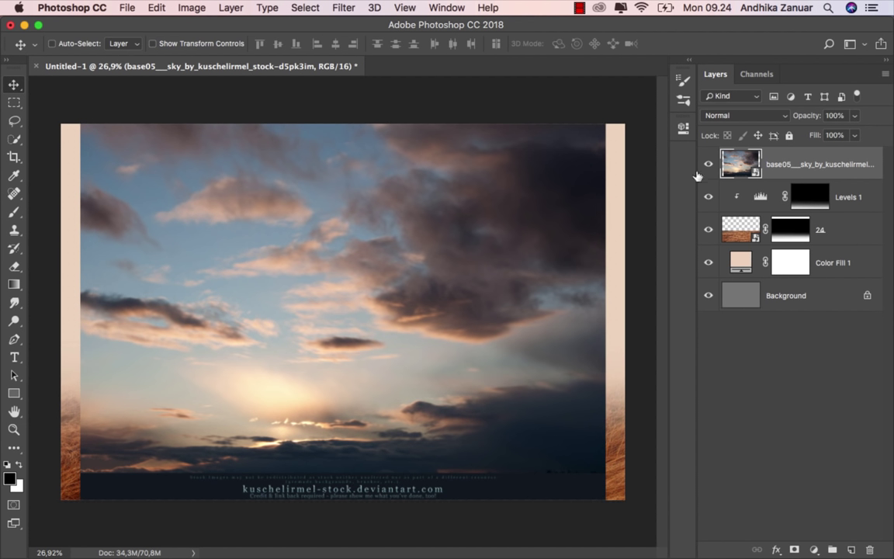
{"action": "left_click_drag", "start_coordinate": [741, 163], "coordinate": [779, 248]}
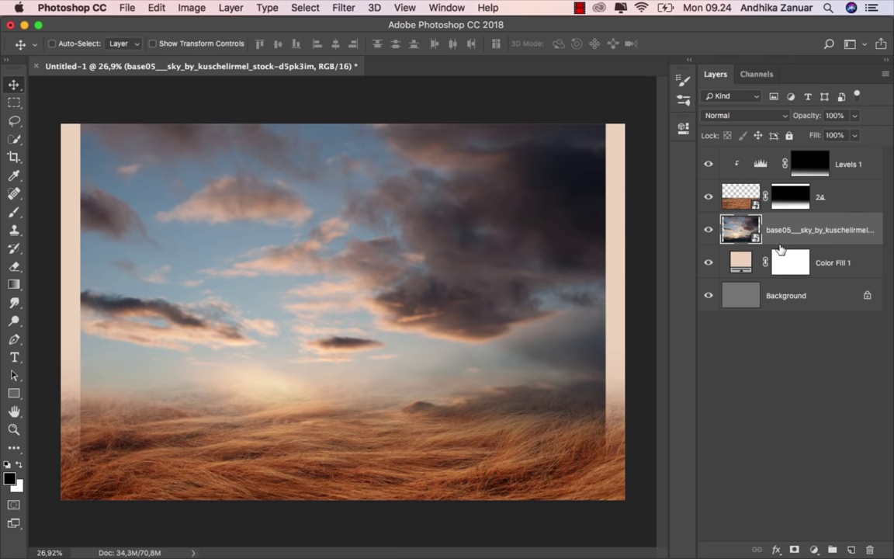
Stretch the base05 sky to 142.92% width and 110.75% height to cover the canvas.
{"action": "key", "text": "super+t"}
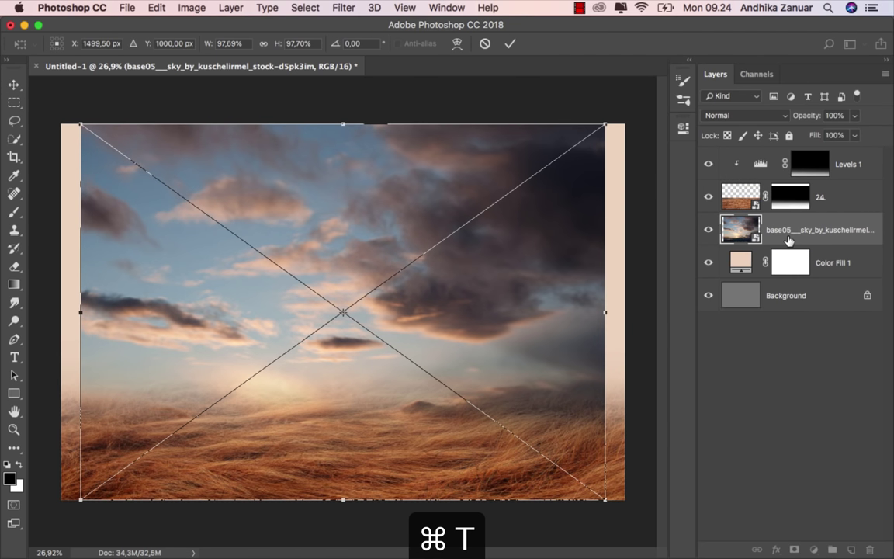
{"action": "left_click_drag", "start_coordinate": [81, 312], "coordinate": [61, 312]}
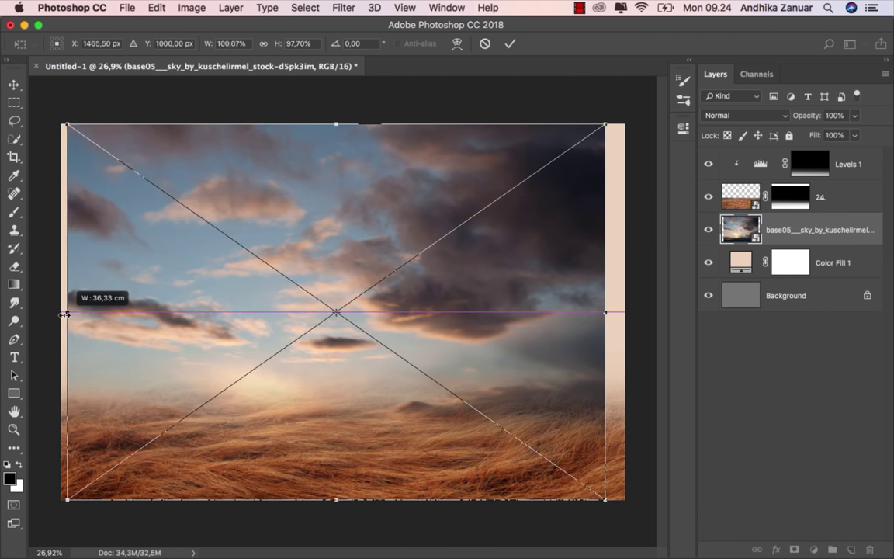
{"action": "scroll", "coordinate": [339, 347], "scroll_direction": "down", "scroll_amount": 3}
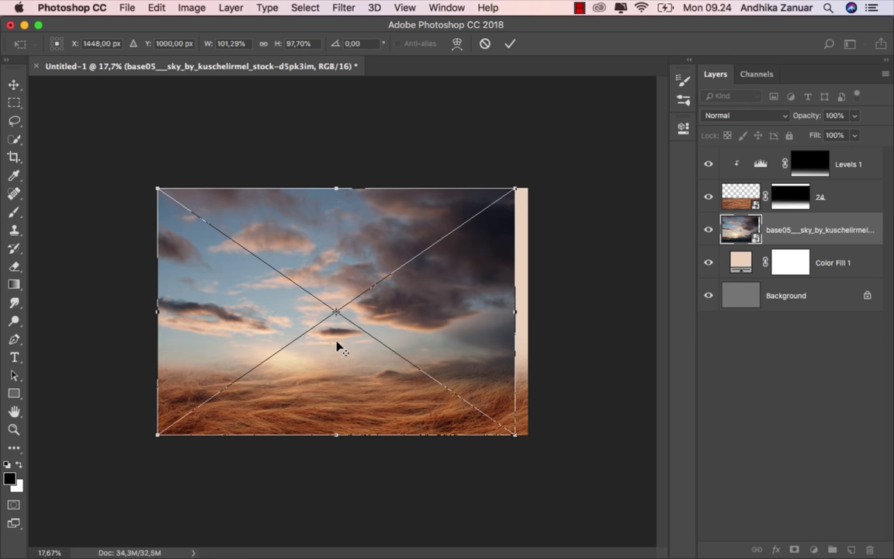
{"action": "left_click_drag", "start_coordinate": [508, 311], "coordinate": [655, 309]}
{"action": "left_click_drag", "start_coordinate": [405, 190], "coordinate": [406, 159]}
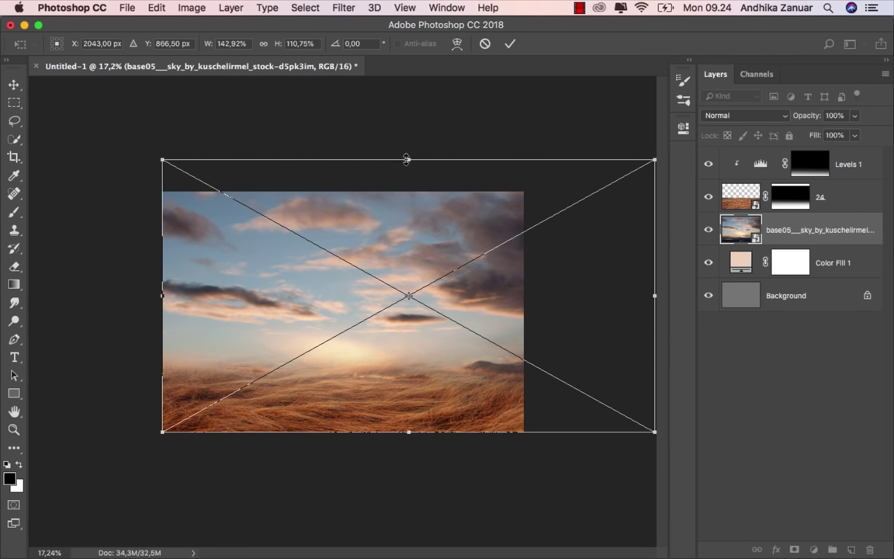
{"action": "left_click", "coordinate": [510, 44]}
{"action": "scroll", "coordinate": [483, 298], "scroll_direction": "up", "scroll_amount": 3}
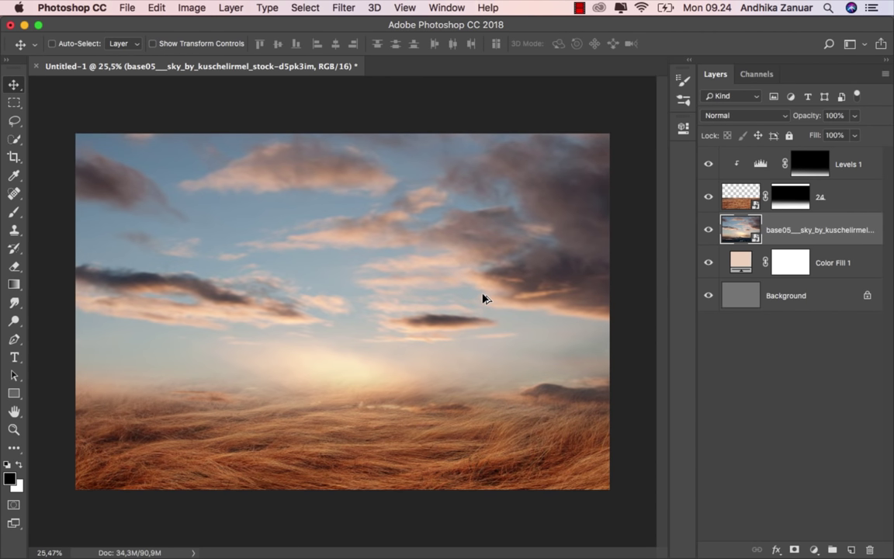
{"action": "scroll", "coordinate": [483, 298], "scroll_direction": "up", "scroll_amount": 1}
{"action": "scroll", "coordinate": [482, 298], "scroll_direction": "up", "scroll_amount": 1}
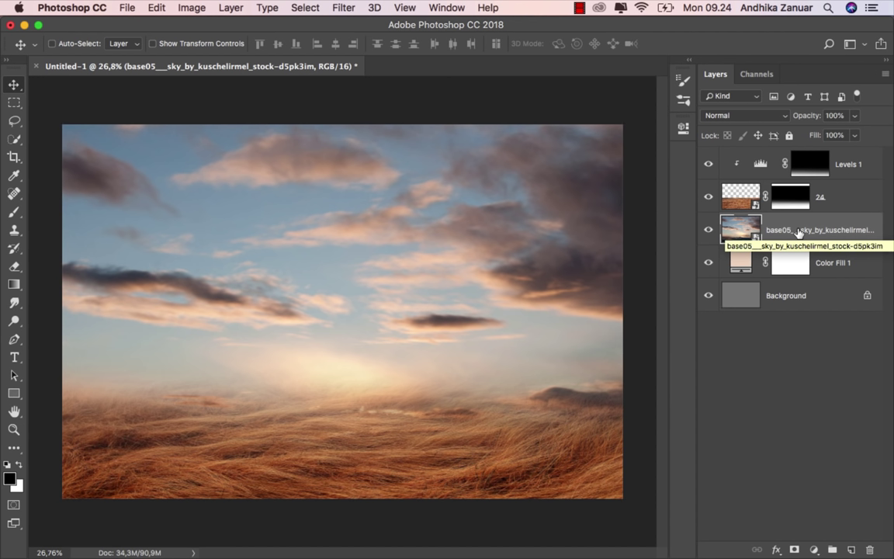
Apply a 10-pixel Gaussian Blur to the base05 sky smart object.
{"action": "left_click", "coordinate": [333, 8]}
{"action": "mouse_move", "coordinate": [349, 173]}
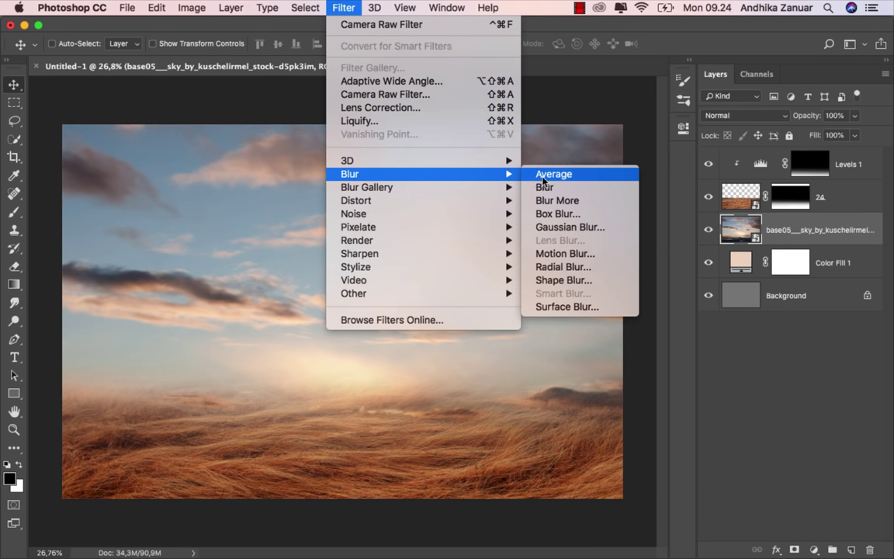
{"action": "left_click", "coordinate": [558, 226]}
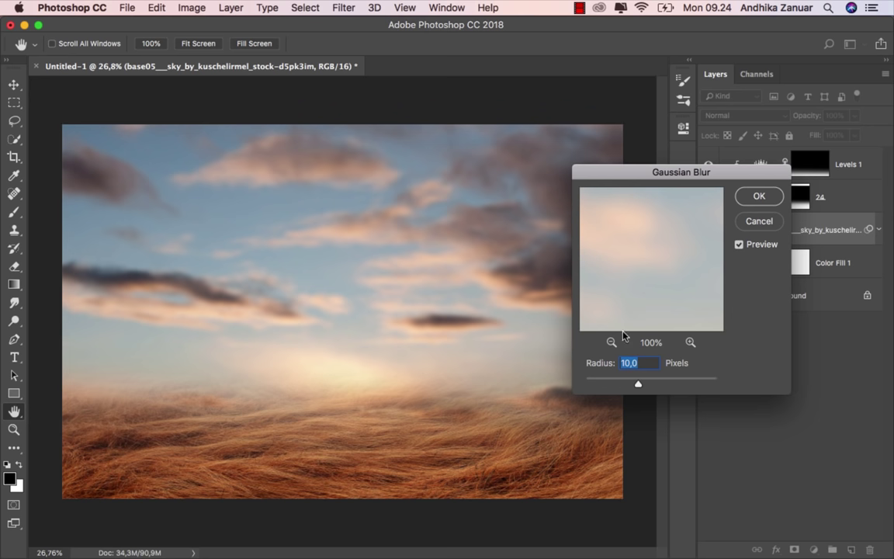
{"action": "left_click", "coordinate": [642, 362]}
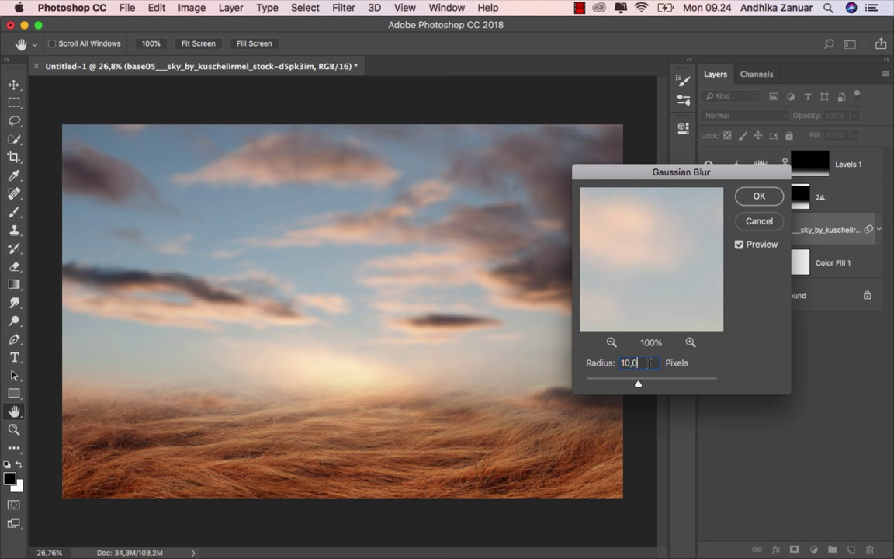
{"action": "left_click", "coordinate": [739, 246]}
{"action": "left_click", "coordinate": [740, 246]}
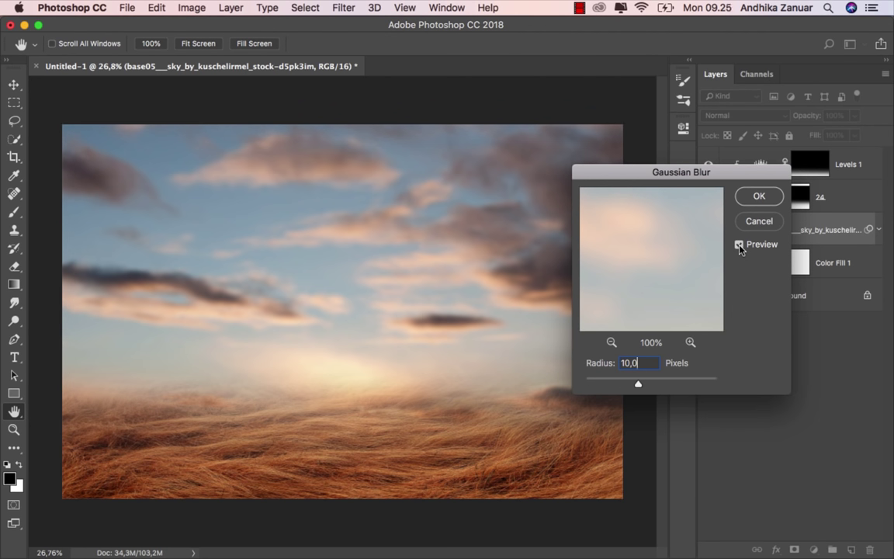
{"action": "left_click", "coordinate": [754, 198]}
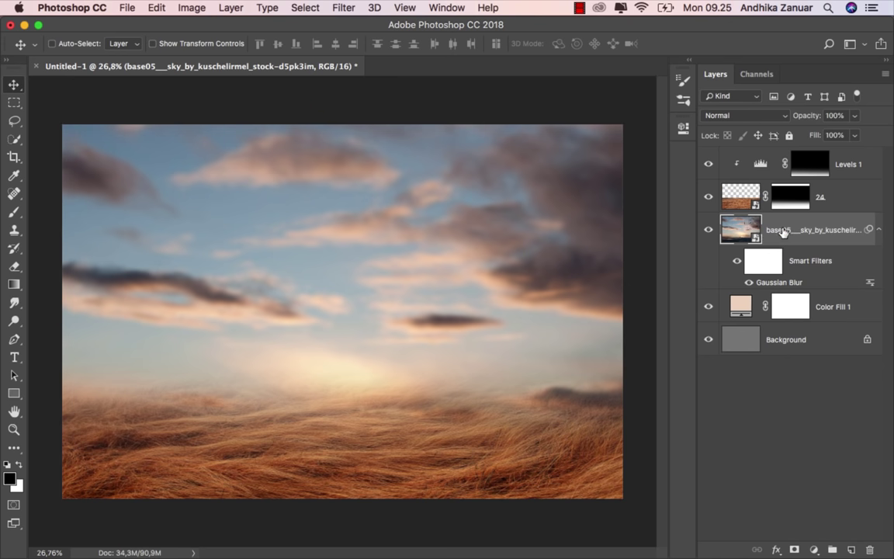
Set the sky layer opacity to 82% and add a white layer mask.
{"action": "left_click", "coordinate": [853, 115]}
{"action": "left_click_drag", "start_coordinate": [856, 134], "coordinate": [842, 136]}
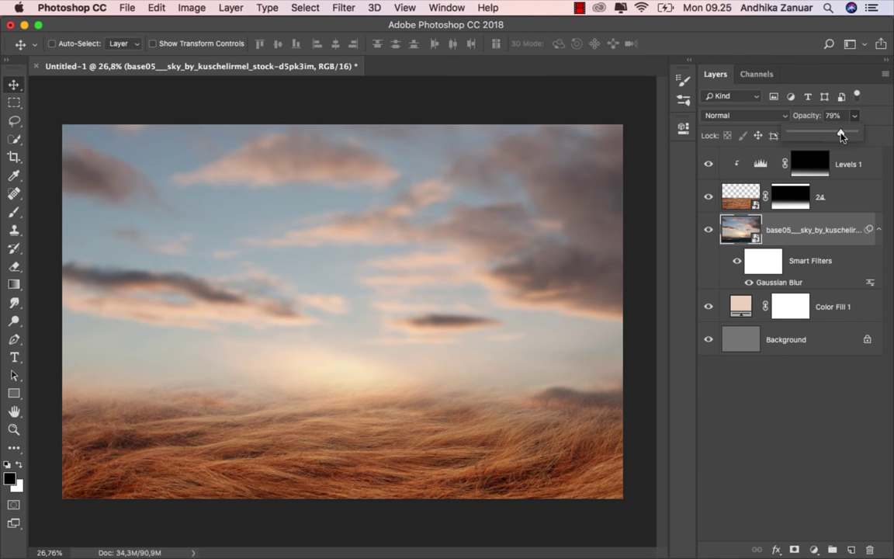
{"action": "left_click", "coordinate": [788, 232]}
{"action": "left_click", "coordinate": [793, 550]}
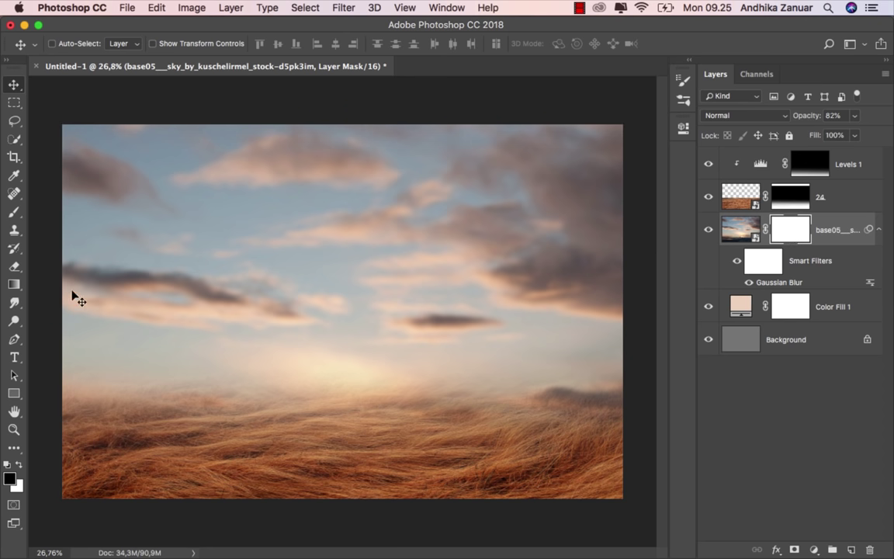
Drag an upward gradient on the base05 sky mask so its lower part fades into the grass.
{"action": "left_click", "coordinate": [14, 284]}
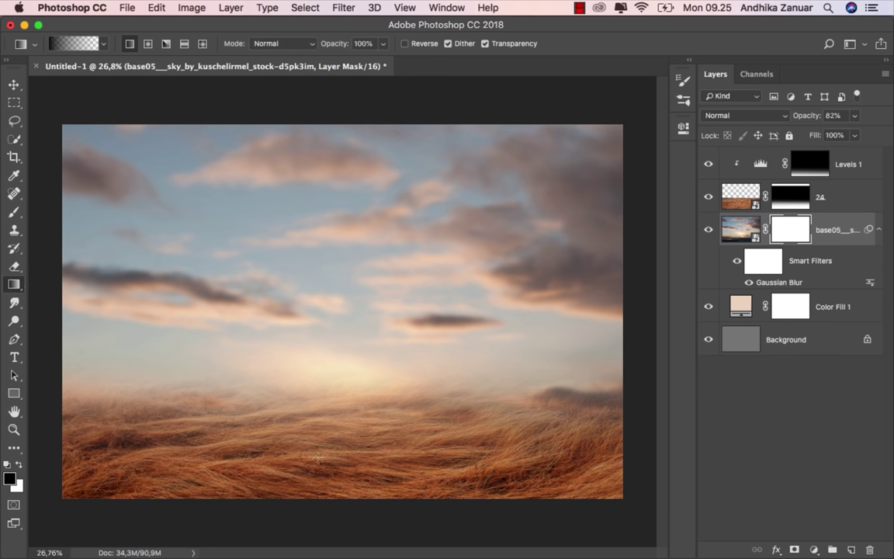
{"action": "left_click_drag", "start_coordinate": [342, 416], "coordinate": [343, 199]}
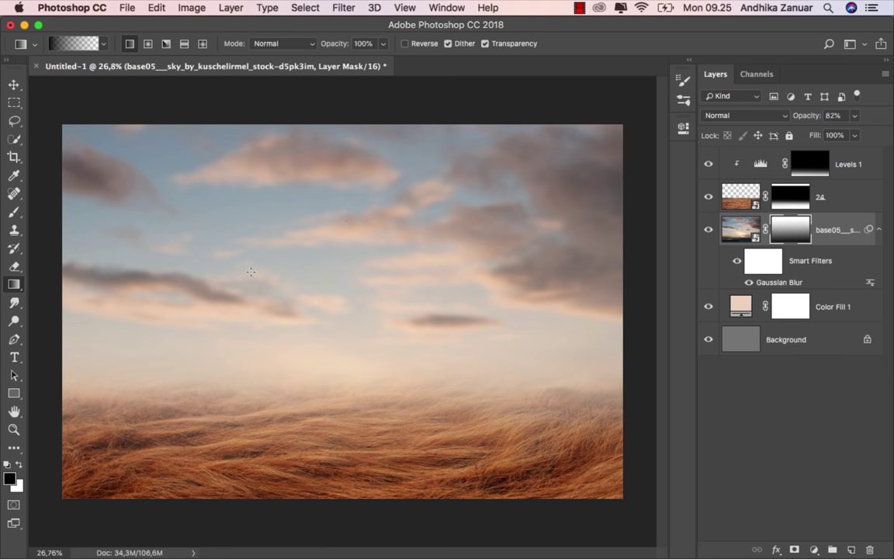
{"action": "left_click", "coordinate": [13, 84]}
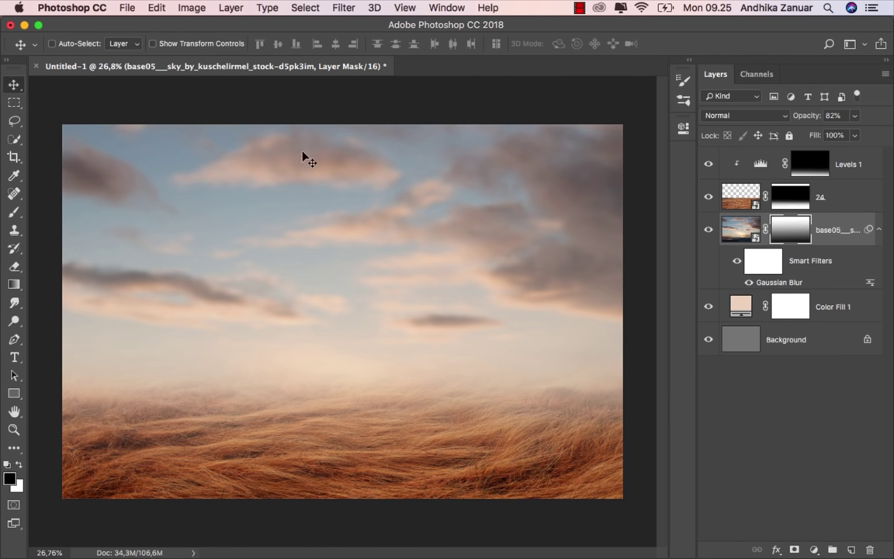
{"action": "left_click", "coordinate": [708, 230]}
{"action": "left_click", "coordinate": [708, 230]}
{"action": "left_click", "coordinate": [741, 225]}
{"action": "left_click", "coordinate": [854, 166]}
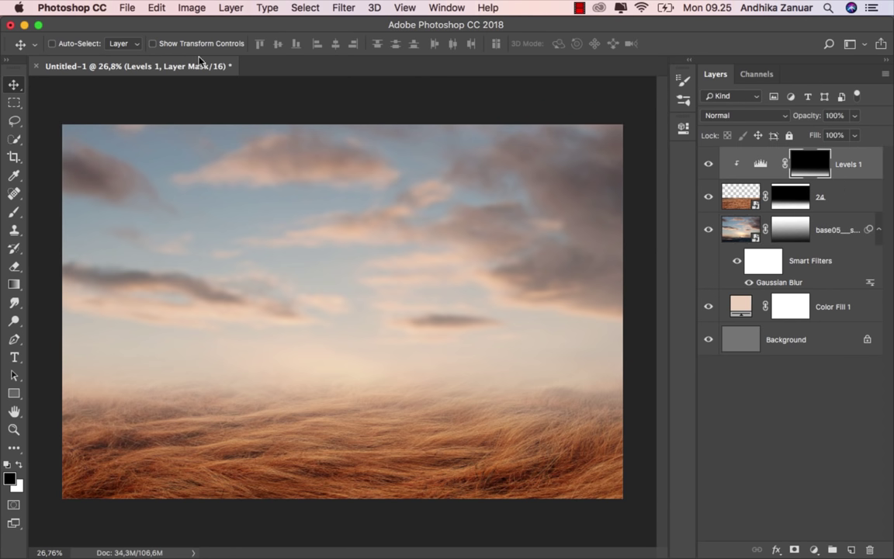
Place 241___seventh_heaven_by_absurdus.jpg as an embedded layer at 100% in the canvas centre.
{"action": "left_click", "coordinate": [127, 7]}
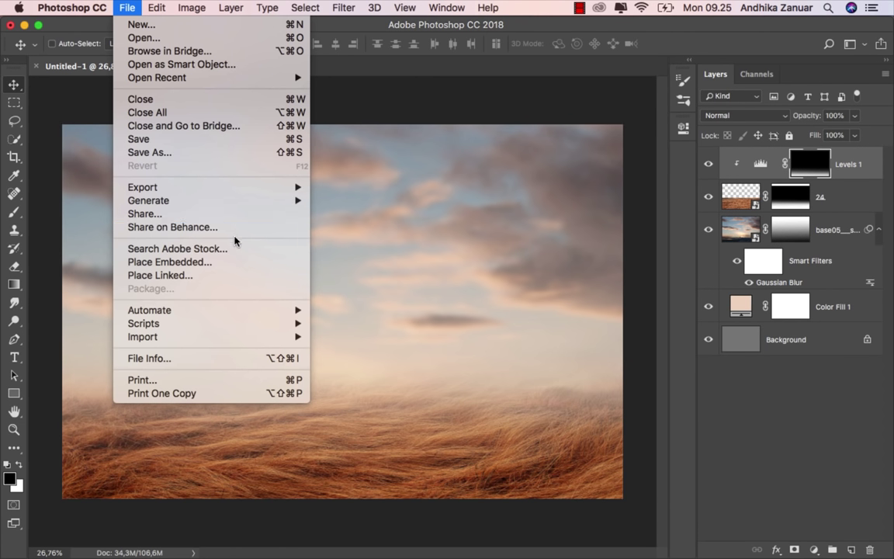
{"action": "left_click", "coordinate": [236, 259]}
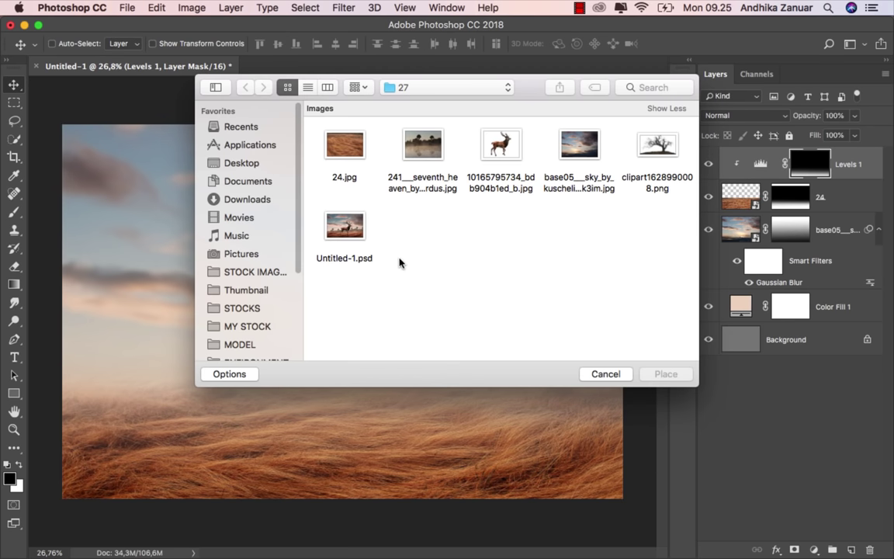
{"action": "left_click", "coordinate": [410, 155]}
{"action": "left_click", "coordinate": [664, 375]}
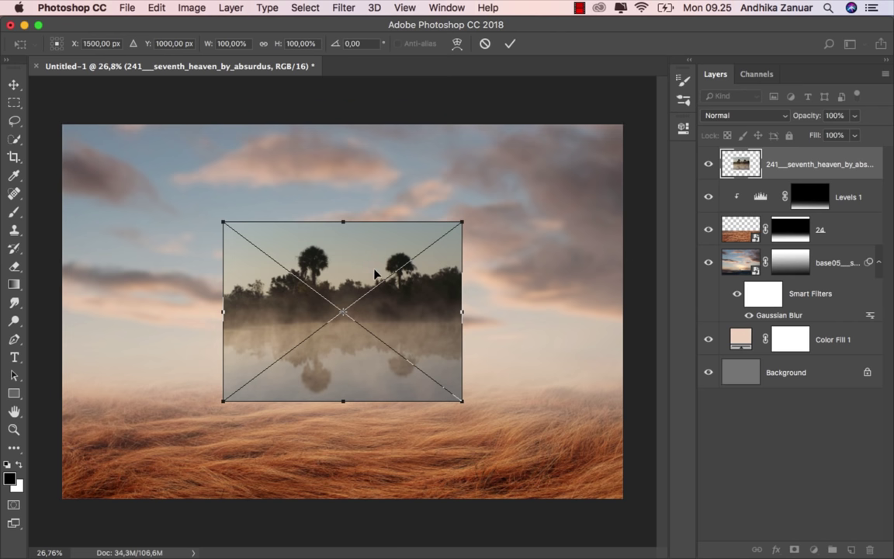
{"action": "left_click", "coordinate": [509, 44]}
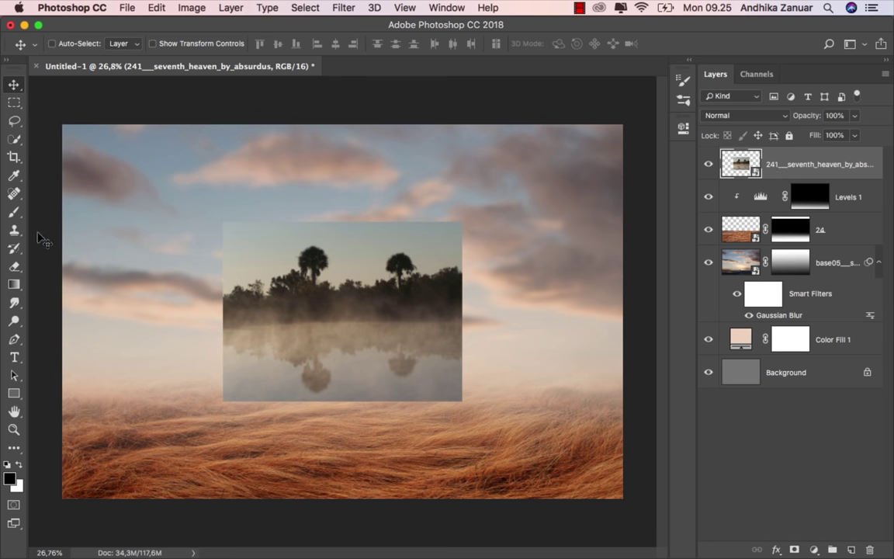
Quick-select the sky area above the palm trees.
{"action": "left_click", "coordinate": [16, 142]}
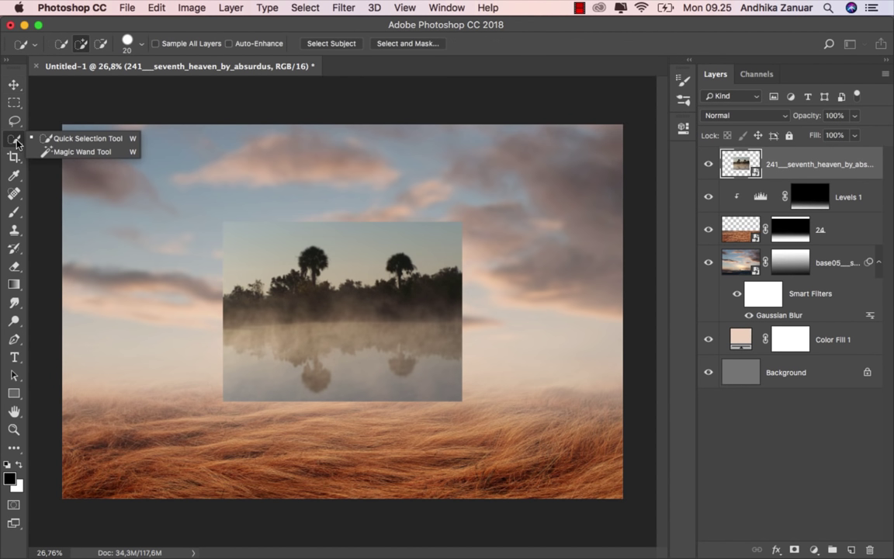
{"action": "left_click", "coordinate": [85, 138]}
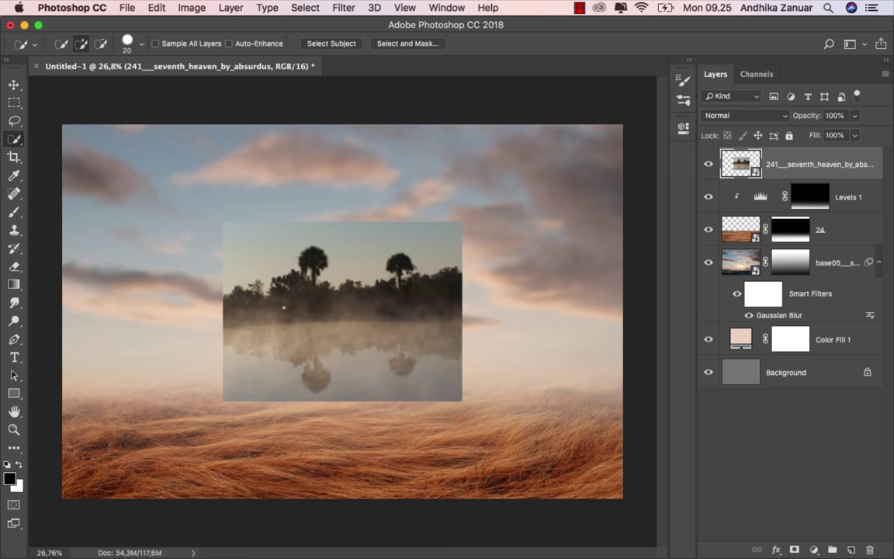
{"action": "scroll", "coordinate": [283, 308], "scroll_direction": "up", "scroll_amount": 1}
{"action": "scroll", "coordinate": [289, 311], "scroll_direction": "up", "scroll_amount": 1}
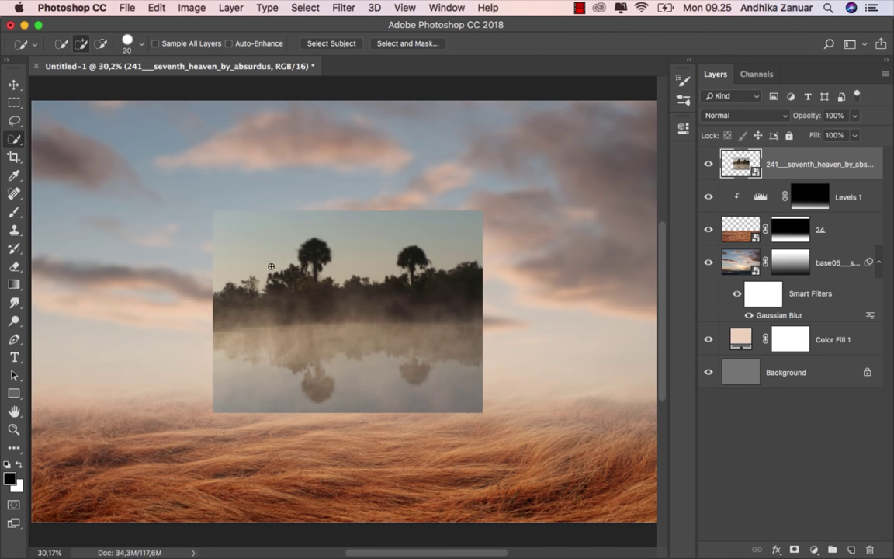
{"action": "left_click_drag", "start_coordinate": [241, 251], "coordinate": [316, 260]}
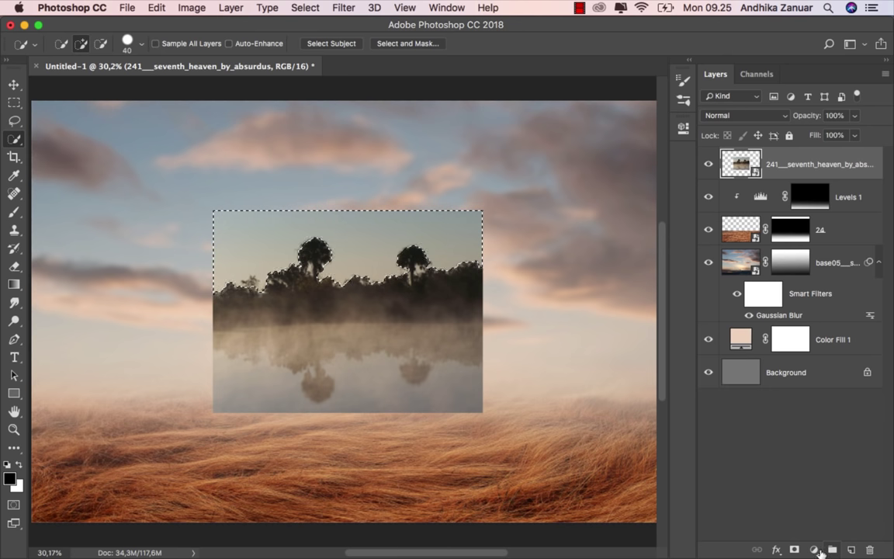
Add an inverted layer mask hiding the sky and open it in Select and Mask.
{"action": "left_click", "coordinate": [798, 550]}
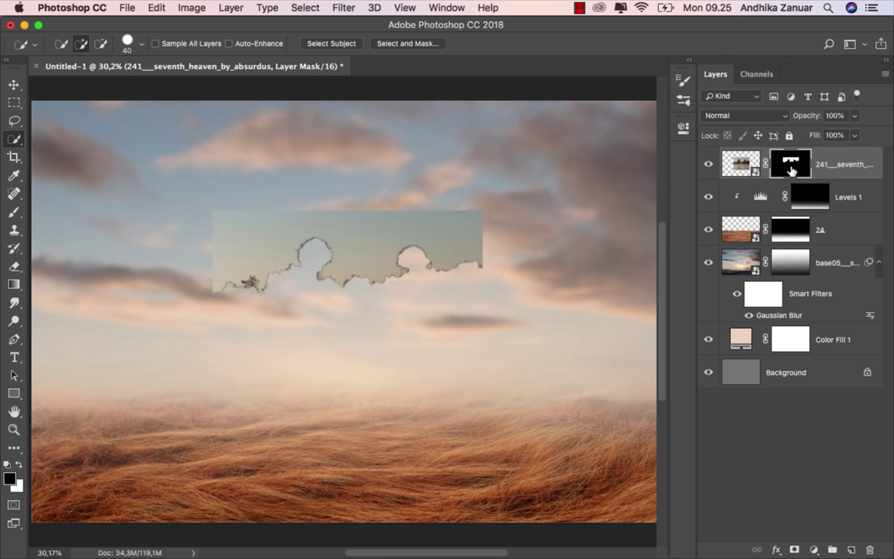
{"action": "left_click", "coordinate": [601, 332]}
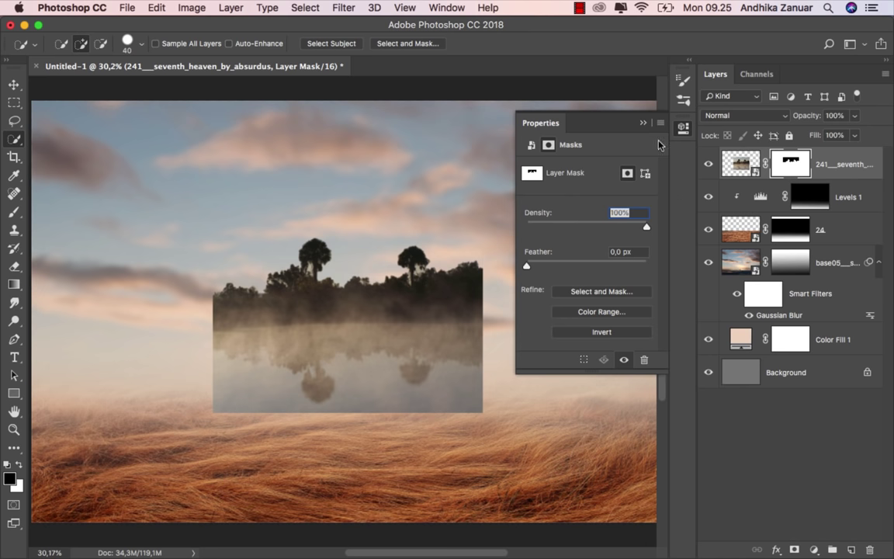
{"action": "left_click", "coordinate": [644, 125]}
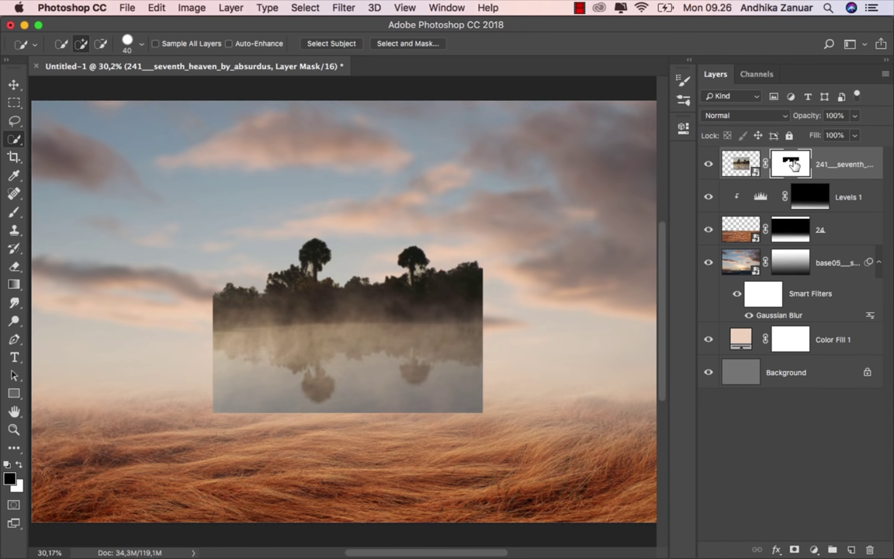
{"action": "right_click", "coordinate": [793, 164]}
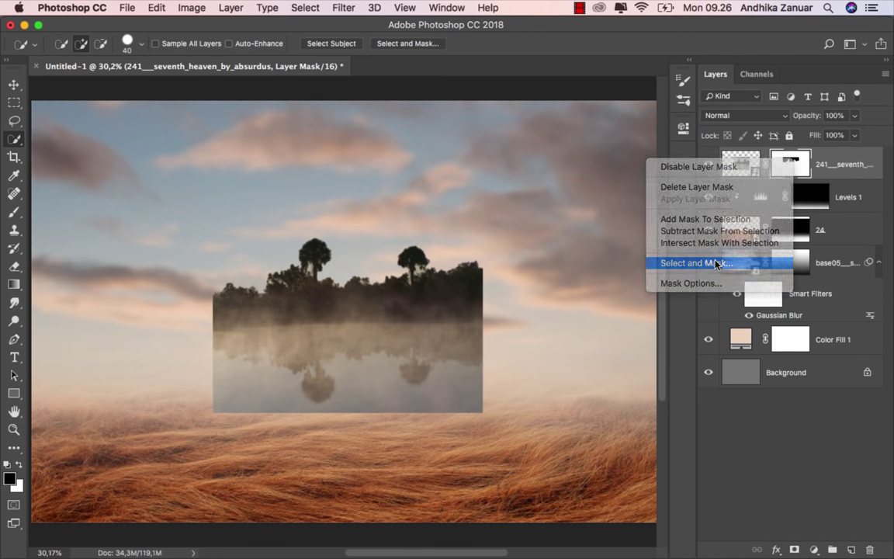
{"action": "left_click", "coordinate": [716, 264]}
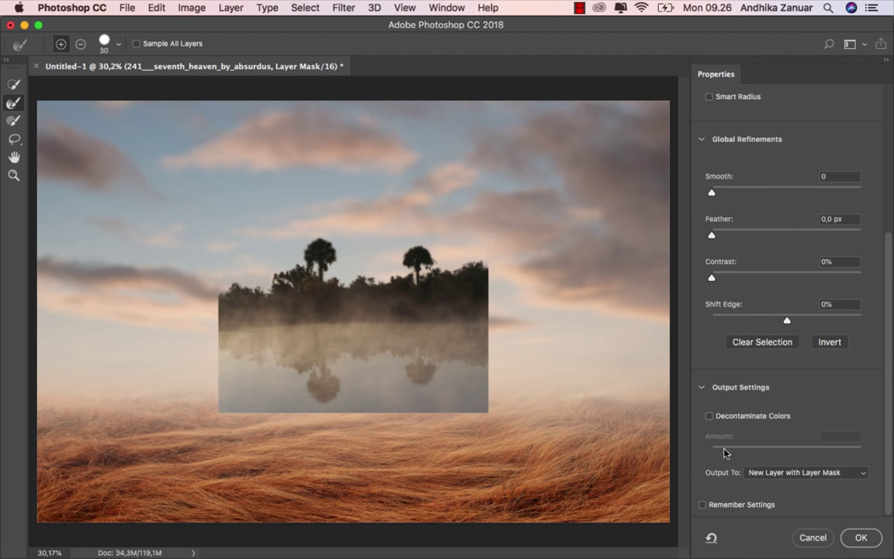
Output a colour-decontaminated masked copy, delete the original tree layer, and apply the mask.
{"action": "left_click", "coordinate": [709, 417]}
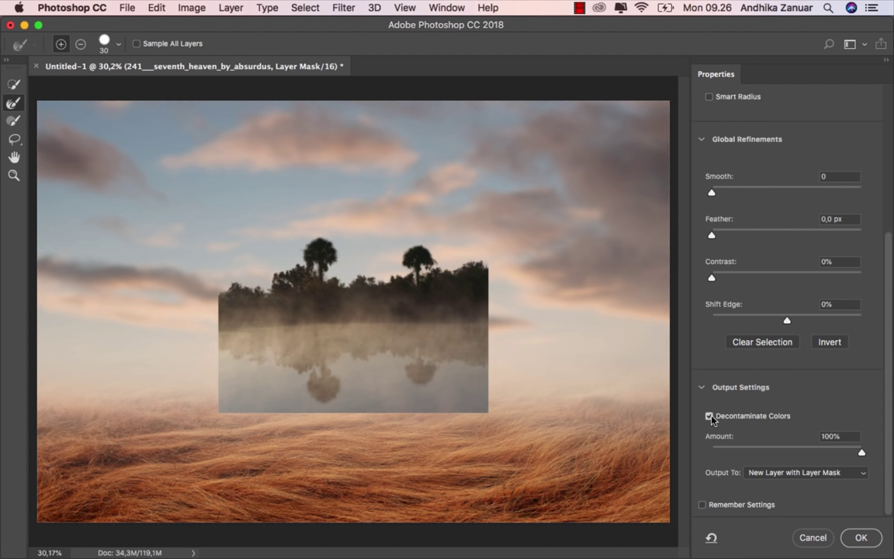
{"action": "left_click", "coordinate": [859, 537]}
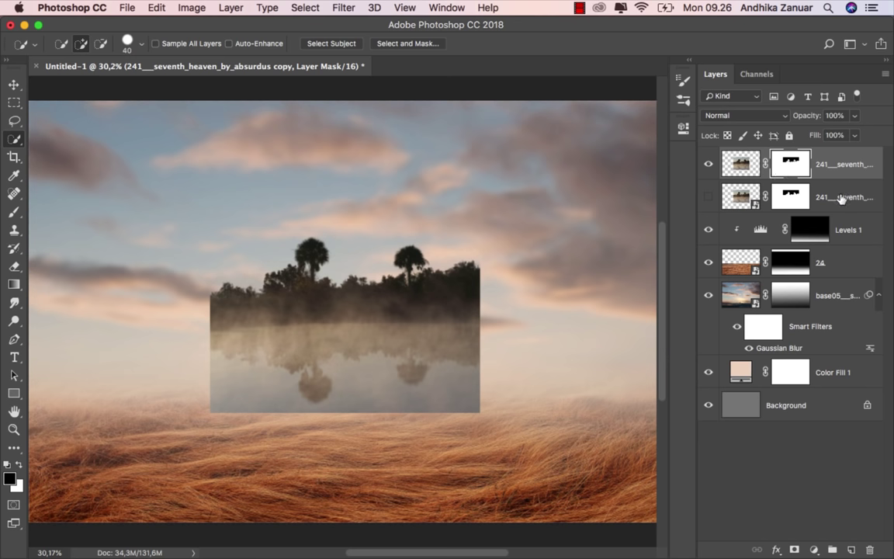
{"action": "left_click_drag", "start_coordinate": [743, 194], "coordinate": [871, 534]}
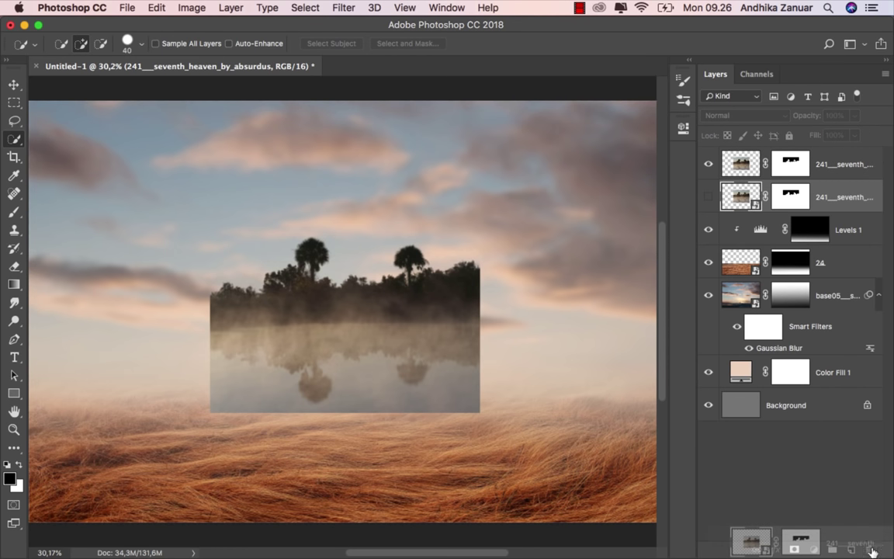
{"action": "left_click", "coordinate": [728, 154]}
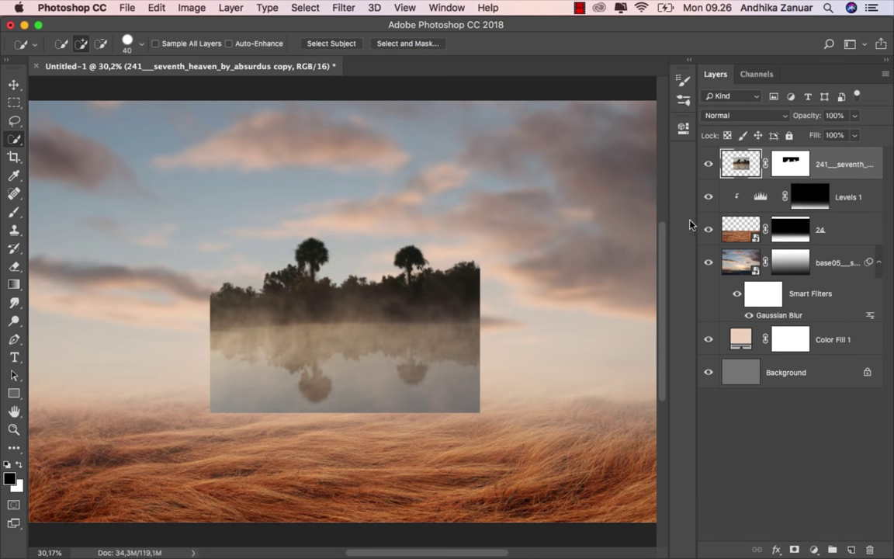
{"action": "left_click_drag", "start_coordinate": [697, 186], "coordinate": [677, 183]}
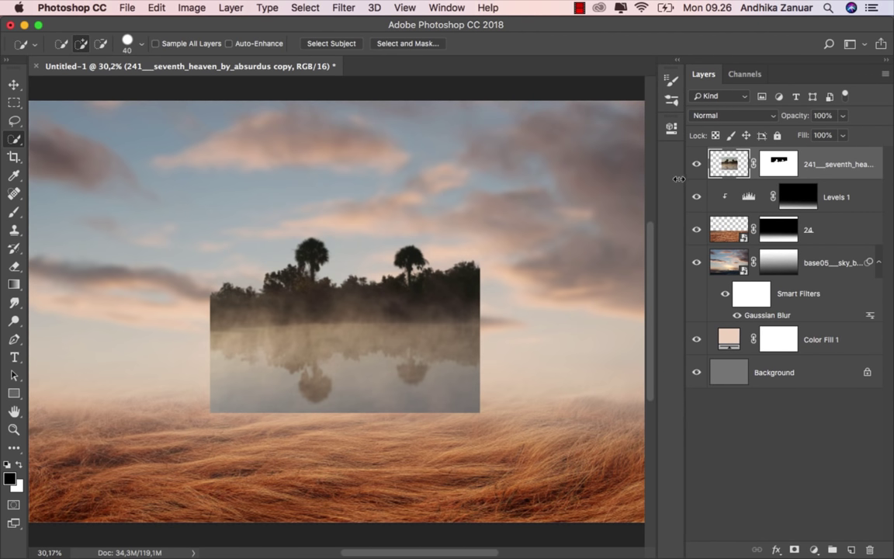
{"action": "right_click", "coordinate": [767, 163]}
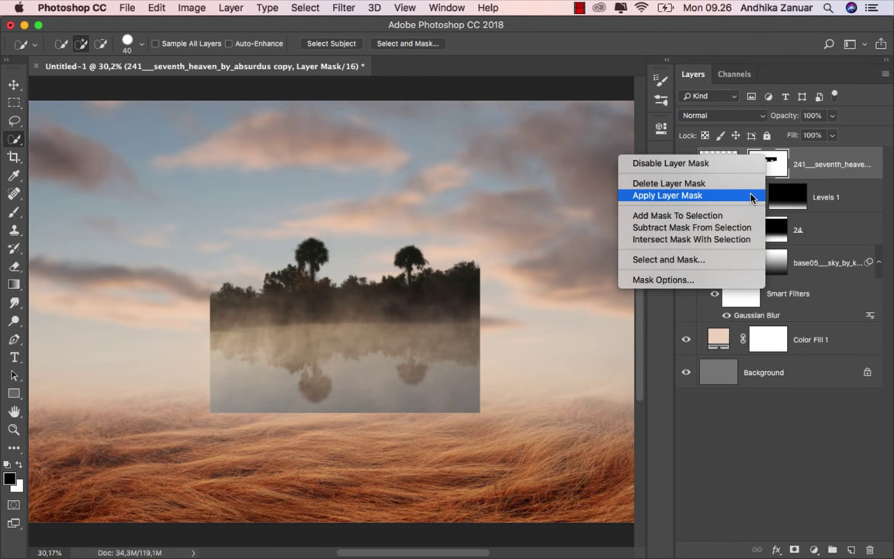
Choose the Eraser Tool with a soft 0% hardness brush at 100% opacity.
{"action": "right_click", "coordinate": [14, 266]}
{"action": "left_click", "coordinate": [72, 259]}
{"action": "left_click", "coordinate": [74, 44]}
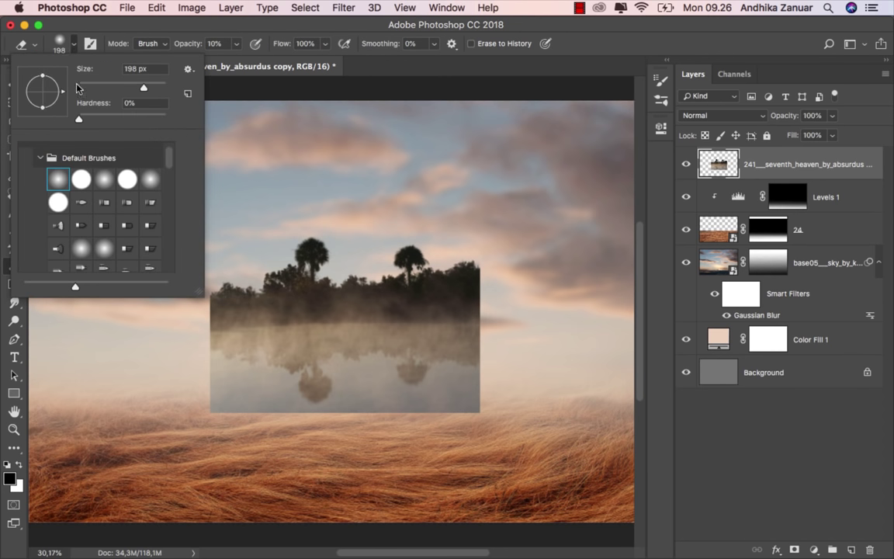
{"action": "left_click", "coordinate": [218, 36]}
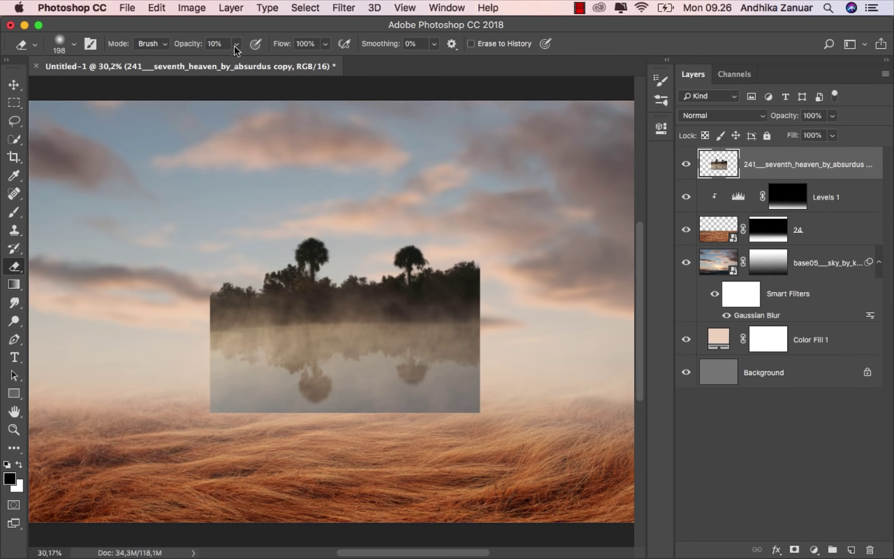
{"action": "left_click", "coordinate": [237, 43]}
{"action": "left_click_drag", "start_coordinate": [305, 70], "coordinate": [310, 68]}
Erase the lake reflection below the palm trees.
{"action": "mouse_move", "coordinate": [224, 262]}
{"action": "left_mouse_down"}
{"action": "mouse_move", "coordinate": [199, 299]}
{"action": "mouse_move", "coordinate": [199, 370]}
{"action": "mouse_move", "coordinate": [193, 310]}
{"action": "mouse_move", "coordinate": [207, 397]}
{"action": "mouse_move", "coordinate": [511, 384]}
{"action": "mouse_move", "coordinate": [389, 401]}
{"action": "mouse_move", "coordinate": [213, 381]}
{"action": "mouse_move", "coordinate": [356, 365]}
{"action": "mouse_move", "coordinate": [420, 318]}
{"action": "mouse_move", "coordinate": [489, 342]}
{"action": "mouse_move", "coordinate": [493, 287]}
{"action": "mouse_move", "coordinate": [481, 321]}
{"action": "mouse_move", "coordinate": [477, 254]}
{"action": "mouse_move", "coordinate": [497, 266]}
{"action": "left_mouse_up"}
{"action": "key", "text": "super+alt+z"}
{"action": "key", "text": "super+alt+z"}
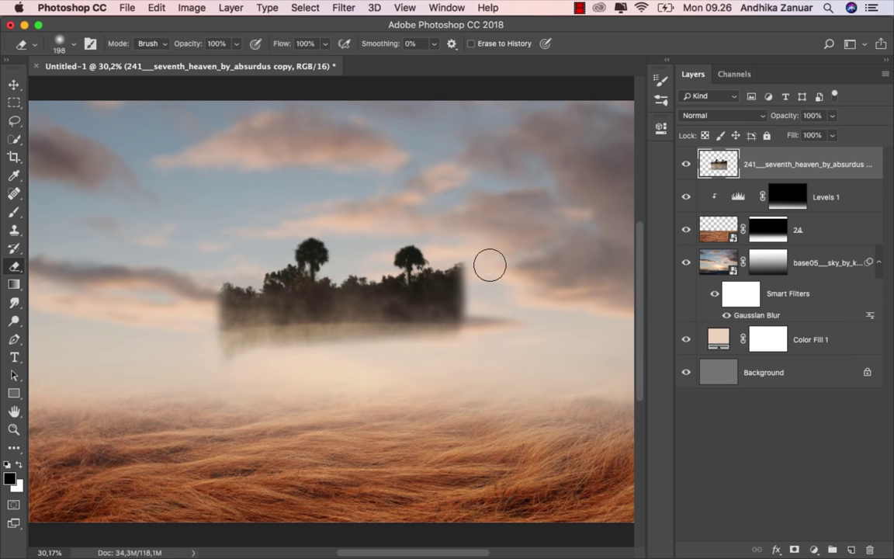
{"action": "key", "text": "super+alt+z"}
{"action": "key", "text": "super+alt+z"}
{"action": "mouse_move", "coordinate": [472, 350]}
{"action": "left_mouse_down"}
{"action": "mouse_move", "coordinate": [133, 359]}
{"action": "mouse_move", "coordinate": [349, 349]}
{"action": "mouse_move", "coordinate": [491, 309]}
{"action": "mouse_move", "coordinate": [492, 329]}
{"action": "left_mouse_up"}
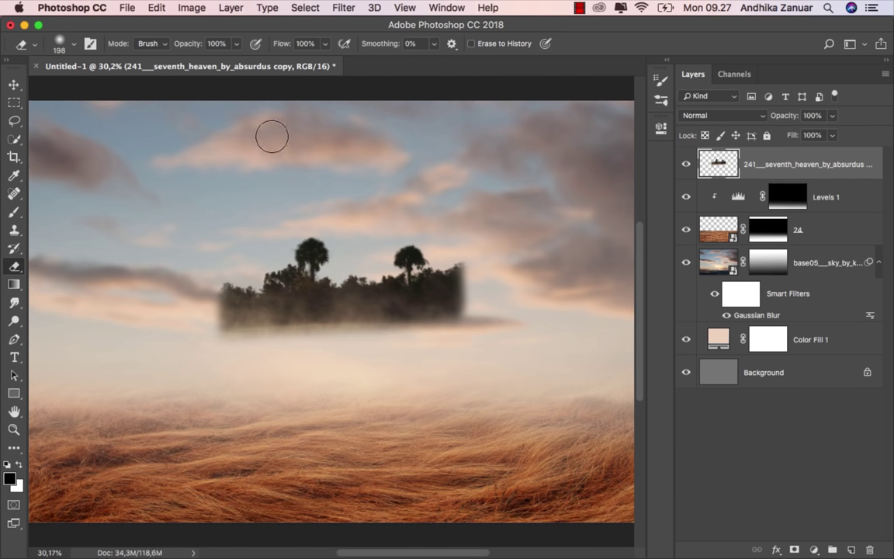
At 33% opacity with a larger brush, soften the trees' right edge into the fog.
{"action": "left_click", "coordinate": [236, 43]}
{"action": "key", "text": "3"}
{"action": "key", "text": "3"}
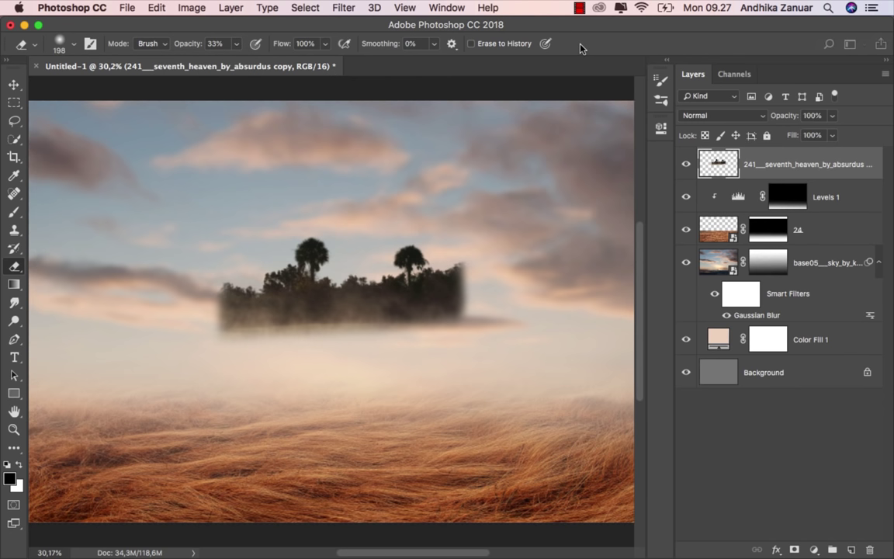
{"action": "key", "text": "bracketright"}
{"action": "key", "text": "bracketright"}
{"action": "key", "text": "bracketright"}
{"action": "key", "text": "bracketright"}
{"action": "mouse_move", "coordinate": [455, 279]}
{"action": "left_mouse_down"}
{"action": "mouse_move", "coordinate": [467, 309]}
{"action": "mouse_move", "coordinate": [471, 272]}
{"action": "mouse_move", "coordinate": [319, 339]}
{"action": "mouse_move", "coordinate": [210, 289]}
{"action": "left_mouse_up"}
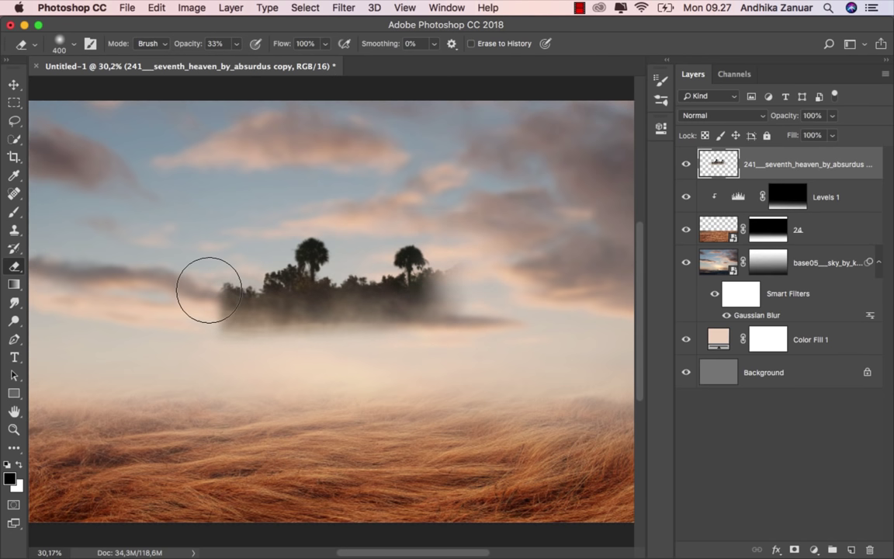
Move the palm trees lower-left and place their layer beneath the grass layer.
{"action": "key", "text": "v"}
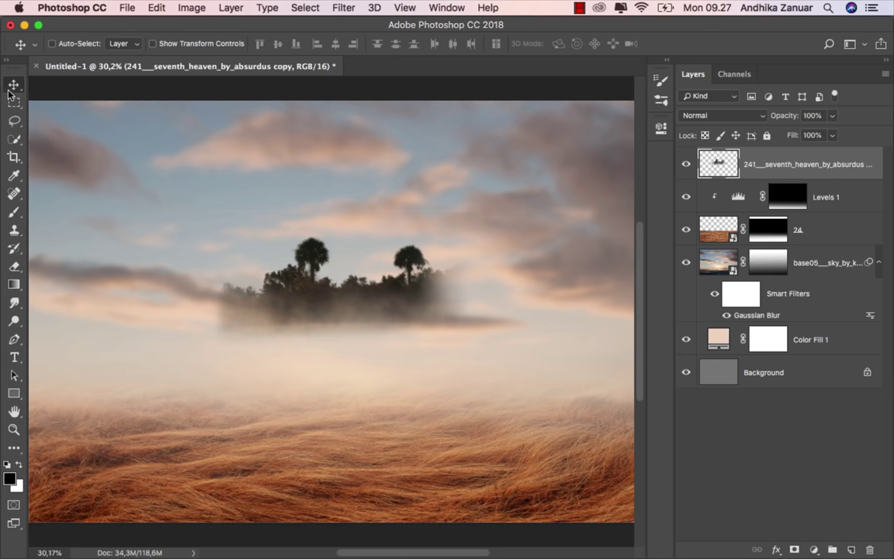
{"action": "scroll", "coordinate": [396, 332], "scroll_direction": "down", "scroll_amount": 3}
{"action": "scroll", "coordinate": [397, 332], "scroll_direction": "up", "scroll_amount": 1}
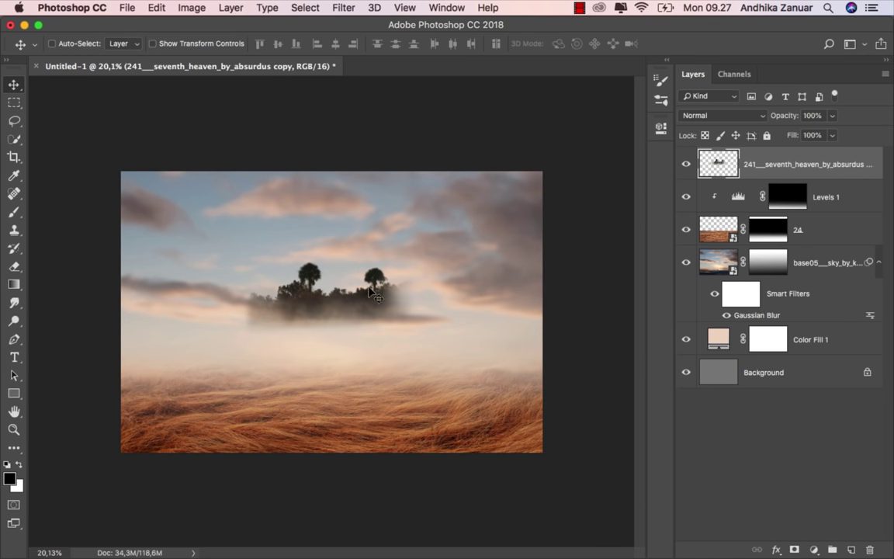
{"action": "left_click_drag", "start_coordinate": [397, 332], "coordinate": [195, 358]}
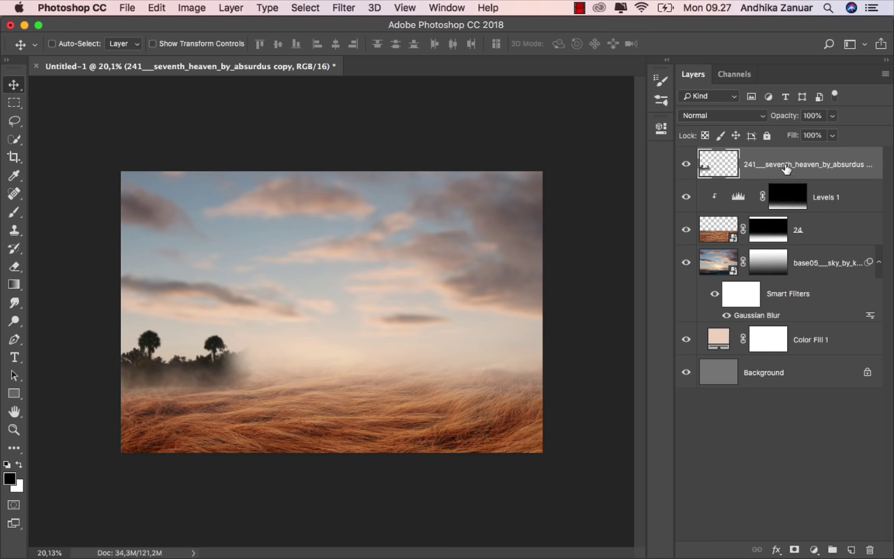
{"action": "mouse_move", "coordinate": [718, 164]}
{"action": "left_mouse_down"}
{"action": "mouse_move", "coordinate": [786, 266]}
{"action": "mouse_move", "coordinate": [785, 256]}
{"action": "left_mouse_up"}
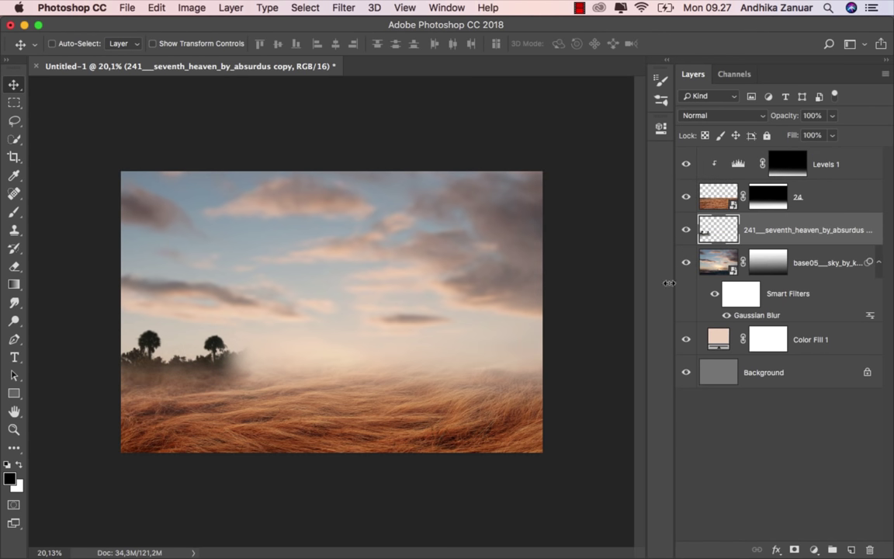
{"action": "left_click_drag", "start_coordinate": [206, 361], "coordinate": [151, 368]}
Make three copies of the palm-tree strip, shifting each further right along the horizon.
{"action": "scroll", "coordinate": [166, 365], "scroll_direction": "up", "scroll_amount": 2}
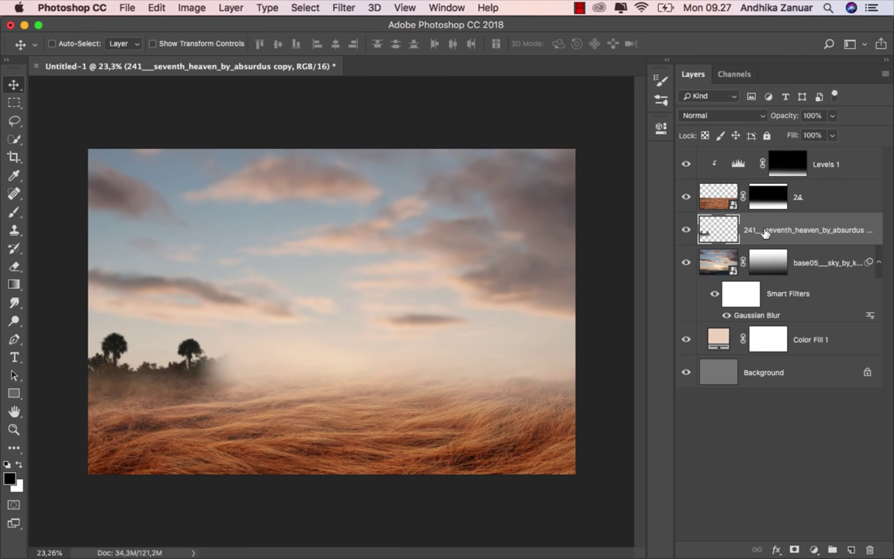
{"action": "left_click_drag", "start_coordinate": [766, 231], "coordinate": [850, 544]}
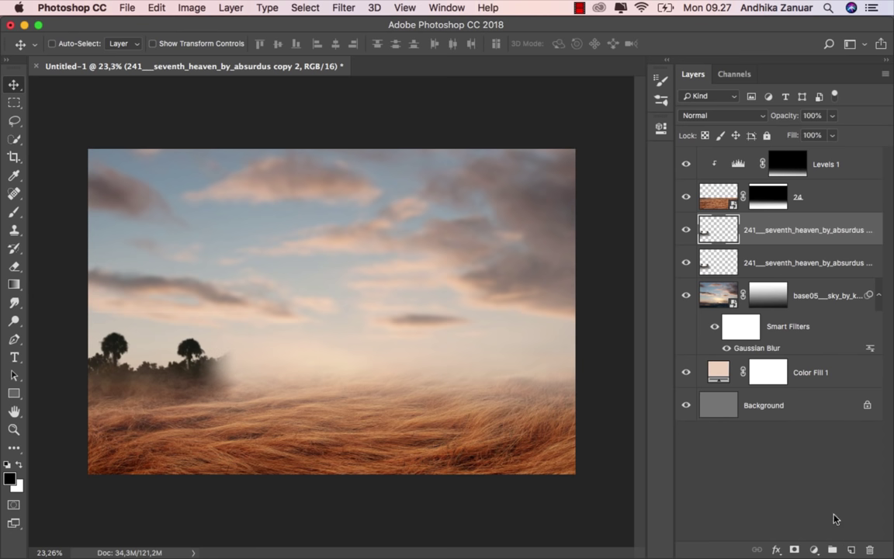
{"action": "mouse_move", "coordinate": [226, 380]}
{"action": "left_mouse_down"}
{"action": "mouse_move", "coordinate": [305, 383]}
{"action": "mouse_move", "coordinate": [291, 371]}
{"action": "mouse_move", "coordinate": [344, 380]}
{"action": "mouse_move", "coordinate": [359, 357]}
{"action": "left_mouse_up"}
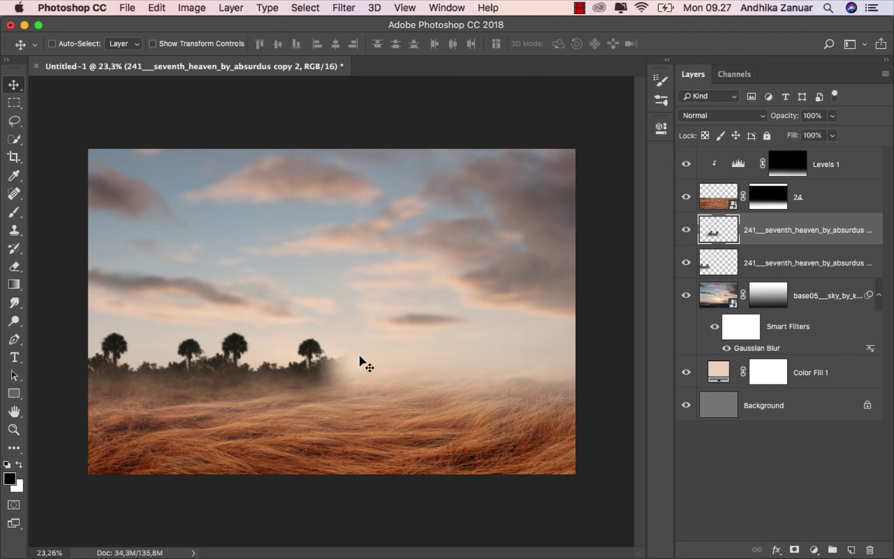
{"action": "left_click_drag", "start_coordinate": [823, 231], "coordinate": [851, 549]}
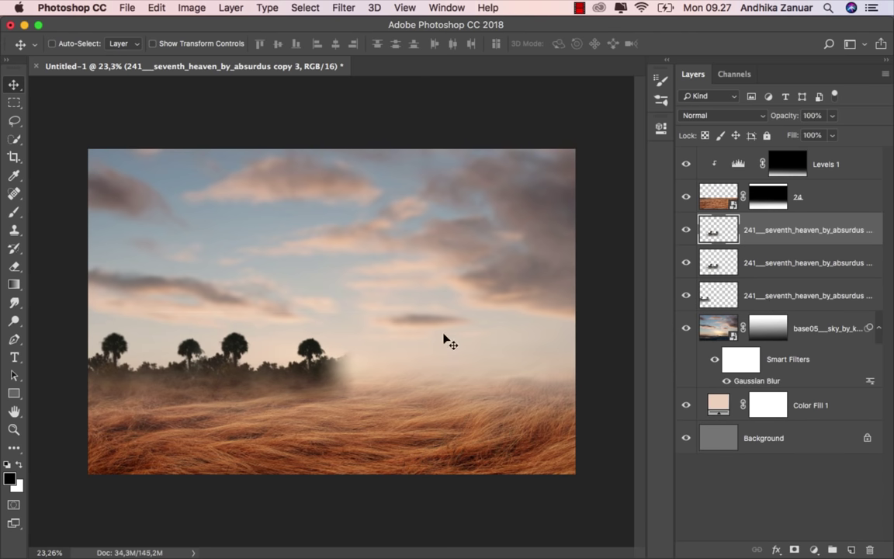
{"action": "mouse_move", "coordinate": [310, 330]}
{"action": "left_mouse_down"}
{"action": "mouse_move", "coordinate": [419, 369]}
{"action": "mouse_move", "coordinate": [405, 381]}
{"action": "mouse_move", "coordinate": [447, 391]}
{"action": "mouse_move", "coordinate": [392, 376]}
{"action": "mouse_move", "coordinate": [414, 375]}
{"action": "left_mouse_up"}
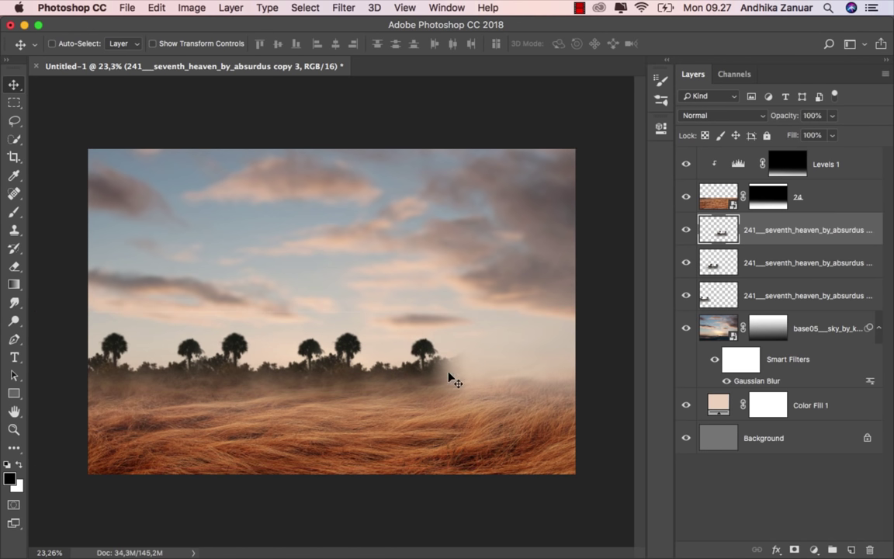
{"action": "left_click_drag", "start_coordinate": [718, 230], "coordinate": [851, 549]}
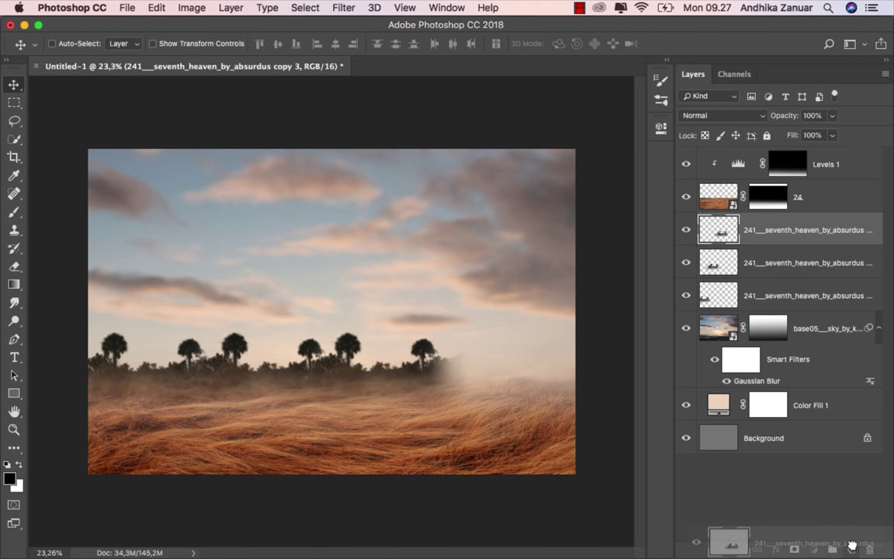
{"action": "mouse_move", "coordinate": [422, 386]}
{"action": "left_mouse_down"}
{"action": "mouse_move", "coordinate": [550, 403]}
{"action": "mouse_move", "coordinate": [505, 377]}
{"action": "left_mouse_up"}
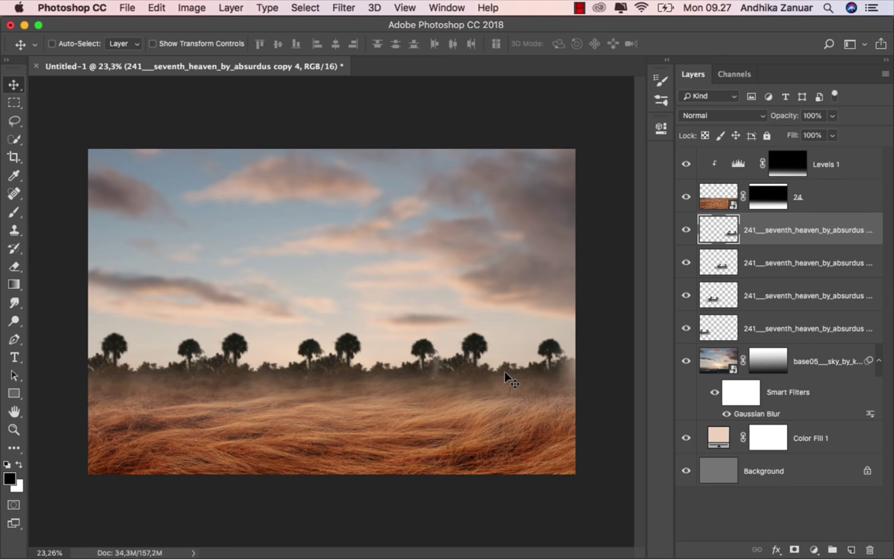
Merge the four palm-tree copy layers into a single layer.
{"action": "left_click", "coordinate": [718, 318], "text": "shift"}
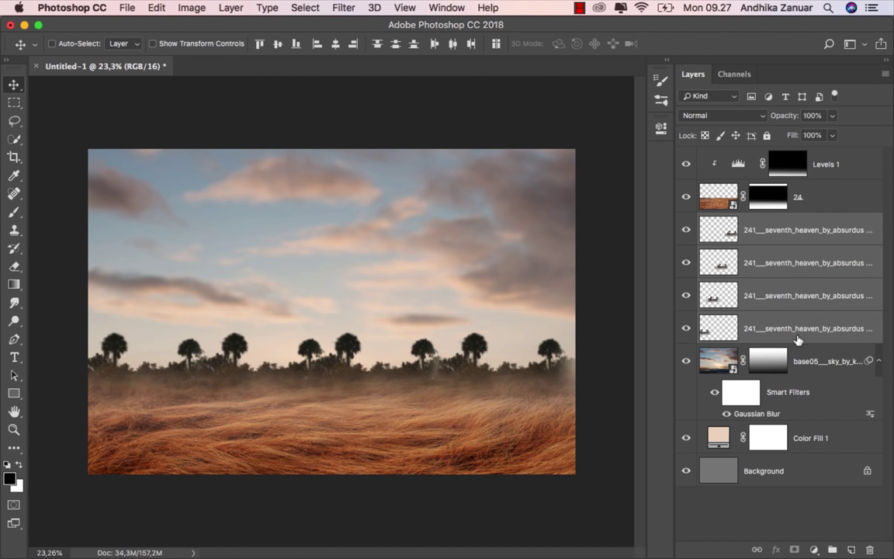
{"action": "right_click", "coordinate": [806, 234]}
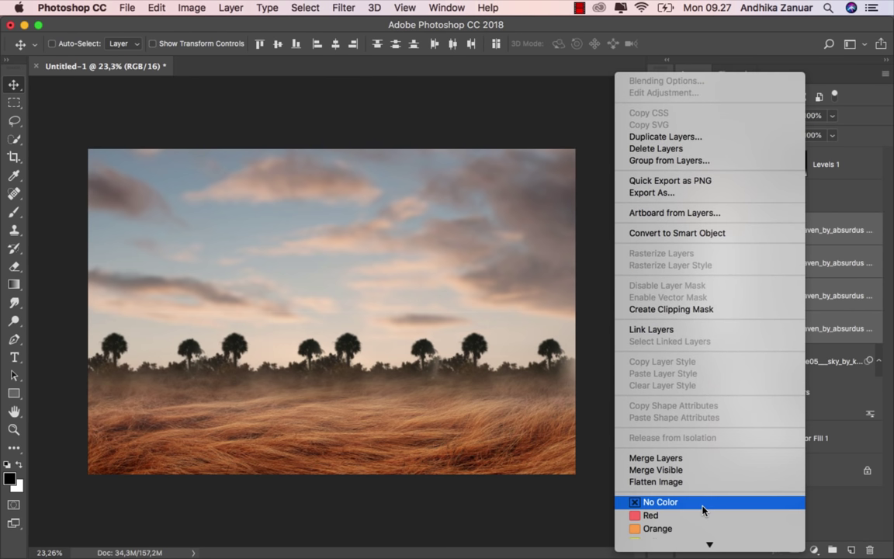
{"action": "left_click", "coordinate": [702, 461]}
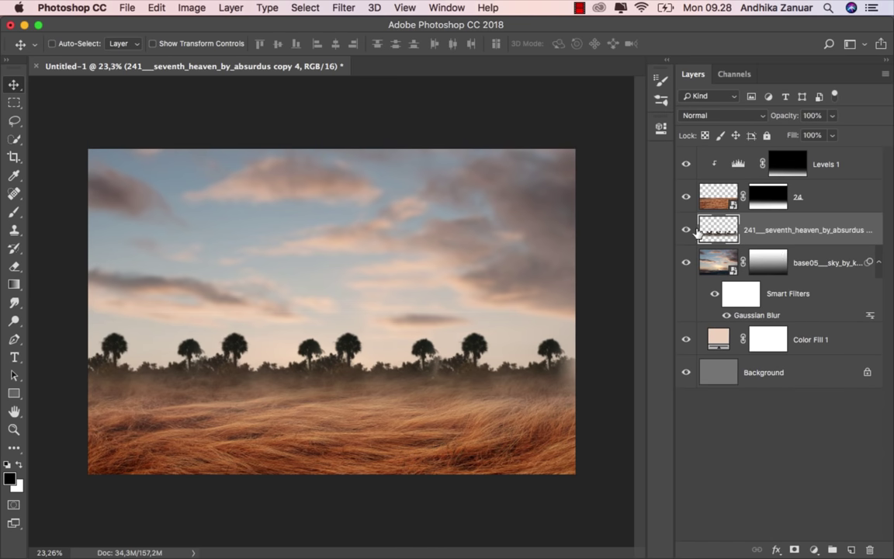
{"action": "left_click", "coordinate": [686, 230]}
{"action": "left_click", "coordinate": [686, 230]}
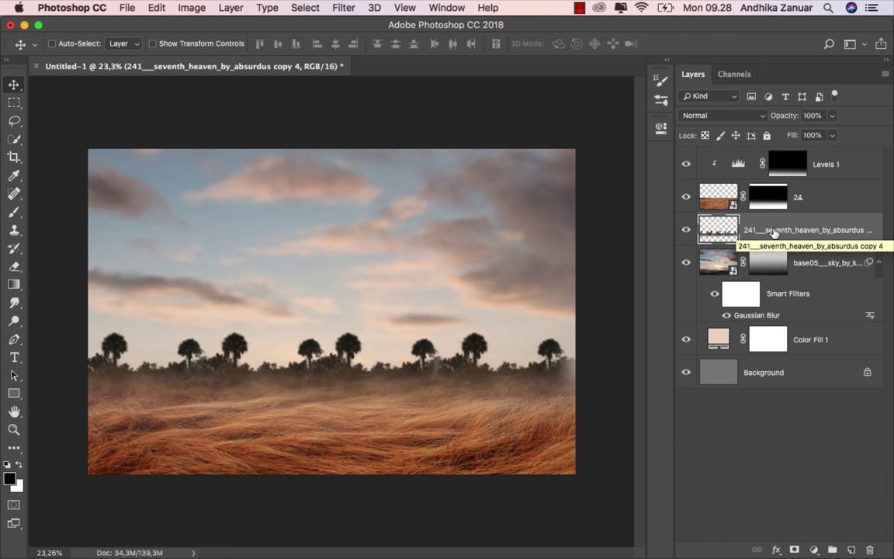
Set the merged palm-tree layer's opacity to 50%.
{"action": "left_click", "coordinate": [832, 116]}
{"action": "left_click_drag", "start_coordinate": [807, 134], "coordinate": [800, 135]}
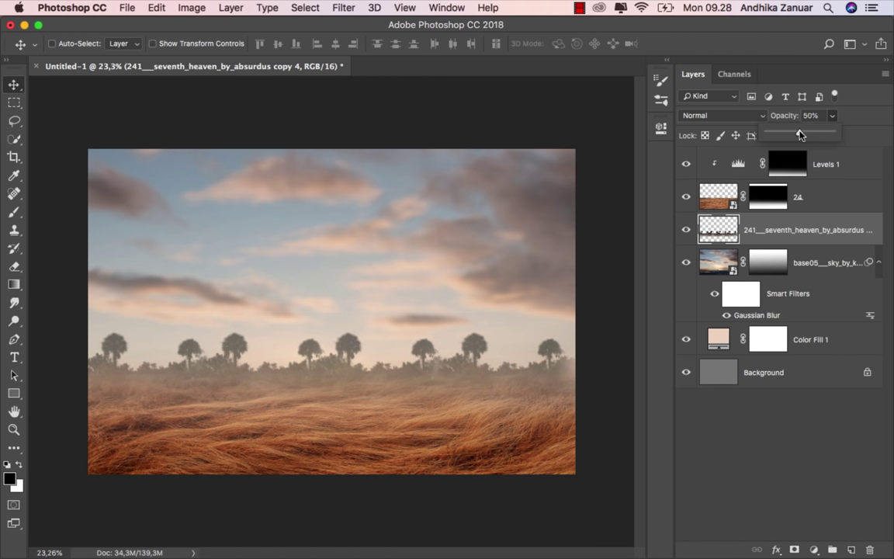
{"action": "left_click", "coordinate": [791, 234]}
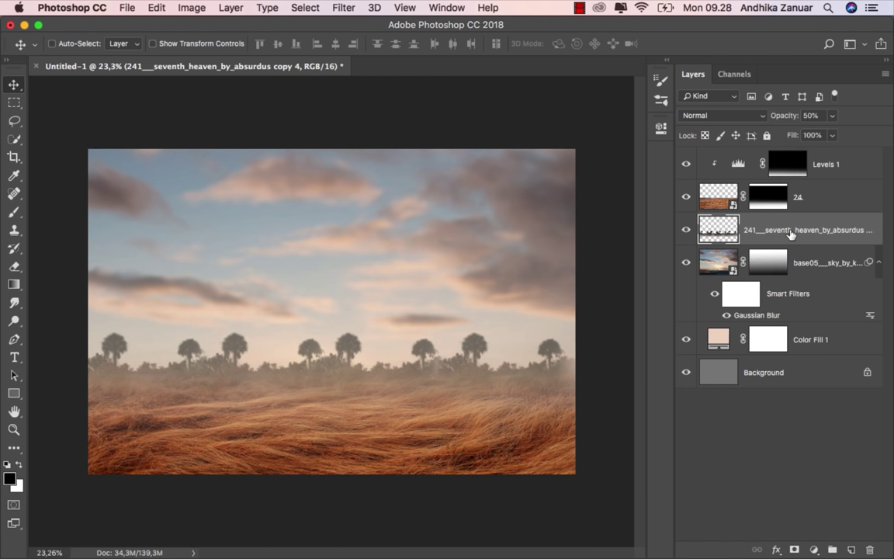
{"action": "left_click", "coordinate": [685, 231]}
{"action": "left_click", "coordinate": [684, 230]}
{"action": "left_click_drag", "start_coordinate": [777, 234], "coordinate": [777, 229]}
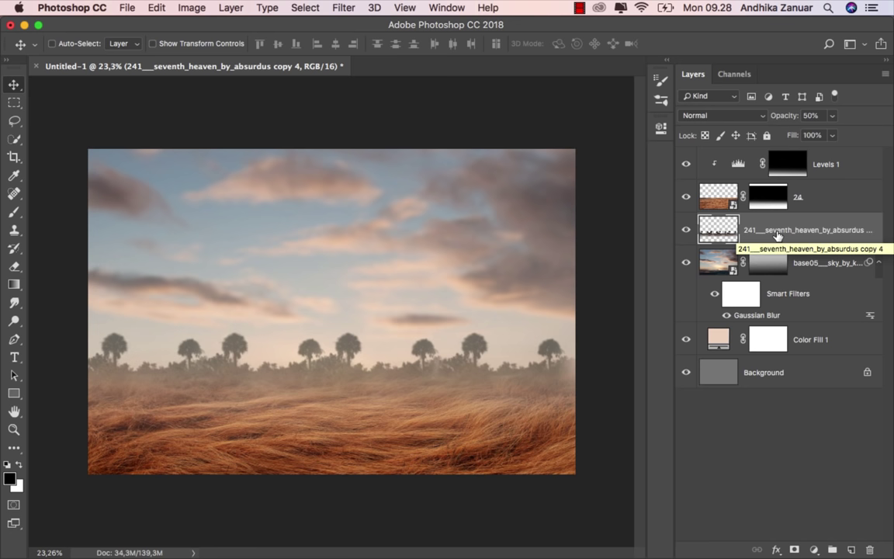
Add a new Layer 1 above Levels 1, clipped to the layer below.
{"action": "left_click", "coordinate": [844, 169]}
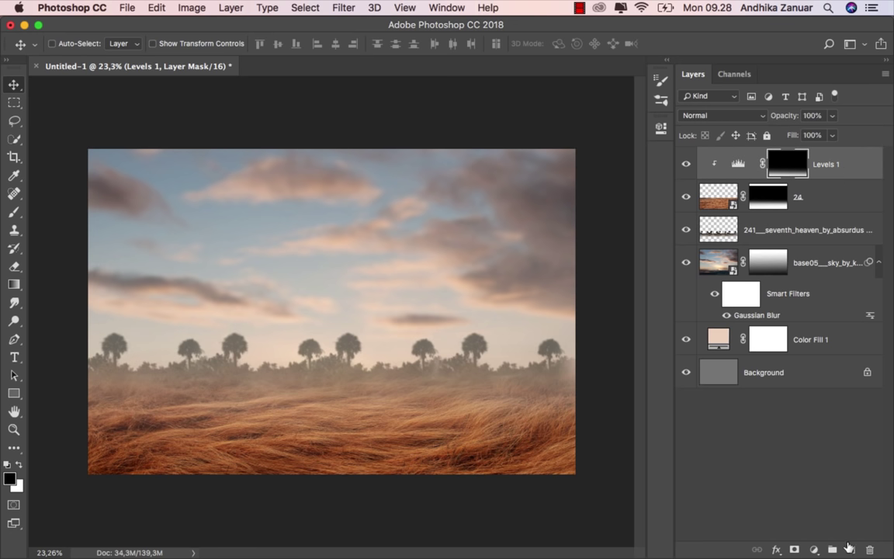
{"action": "key", "text": "ctrl+shift+alt+n"}
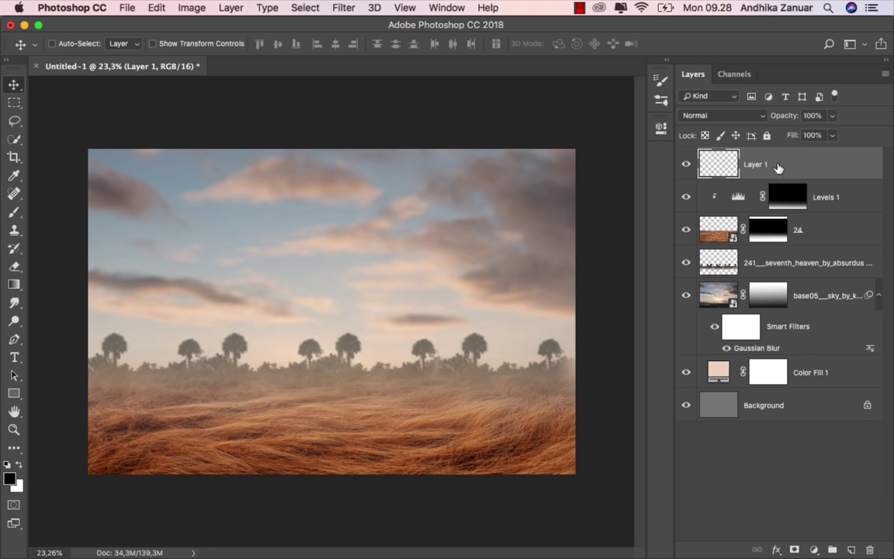
{"action": "right_click", "coordinate": [779, 168]}
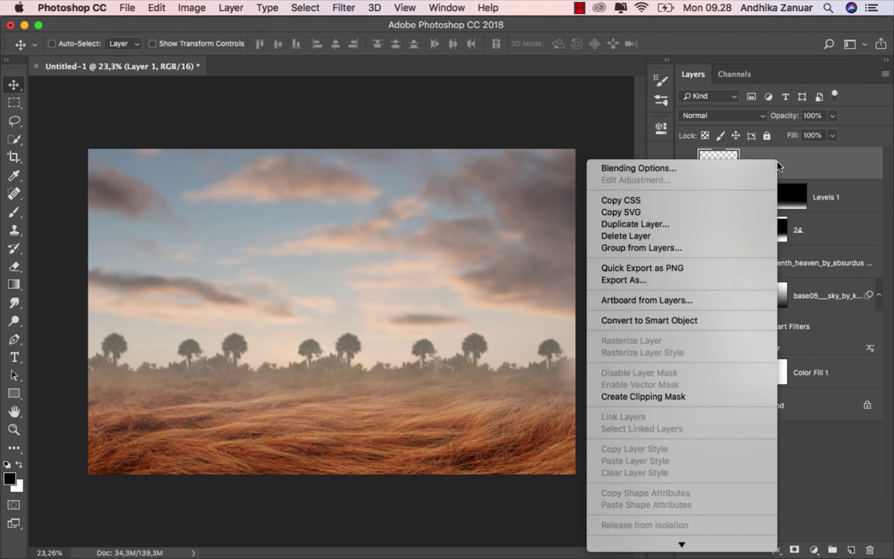
{"action": "left_click", "coordinate": [685, 397]}
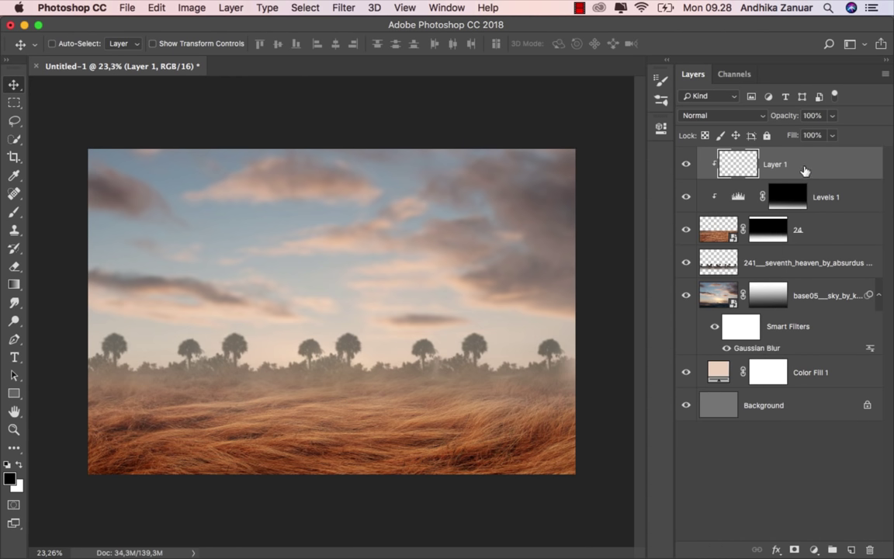
Draw a black gradient up from the grass bottom and lower Layer 1 to 41% opacity.
{"action": "left_click", "coordinate": [22, 286]}
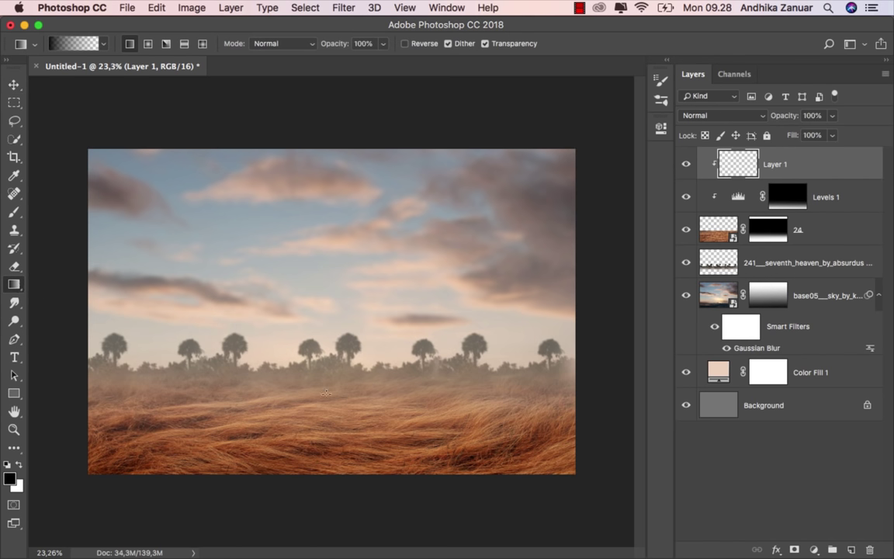
{"action": "left_click_drag", "start_coordinate": [330, 498], "coordinate": [329, 407]}
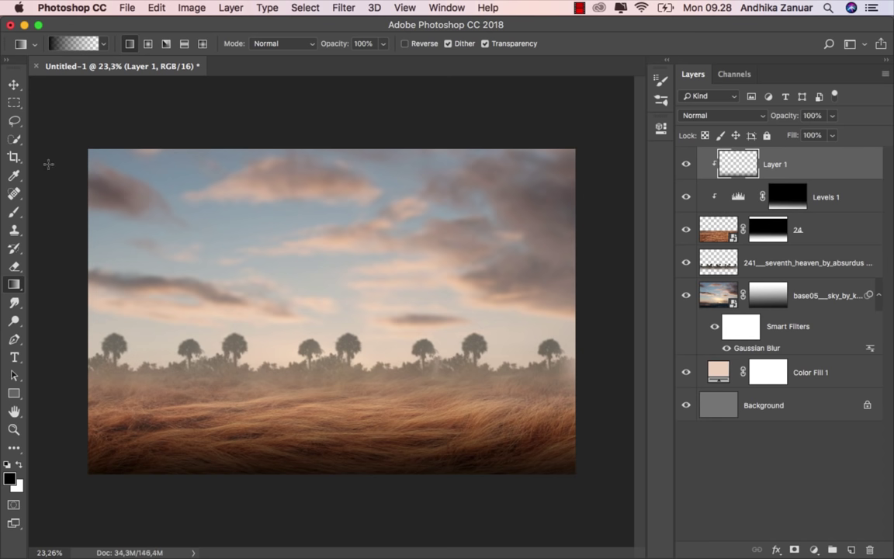
{"action": "left_click", "coordinate": [14, 84]}
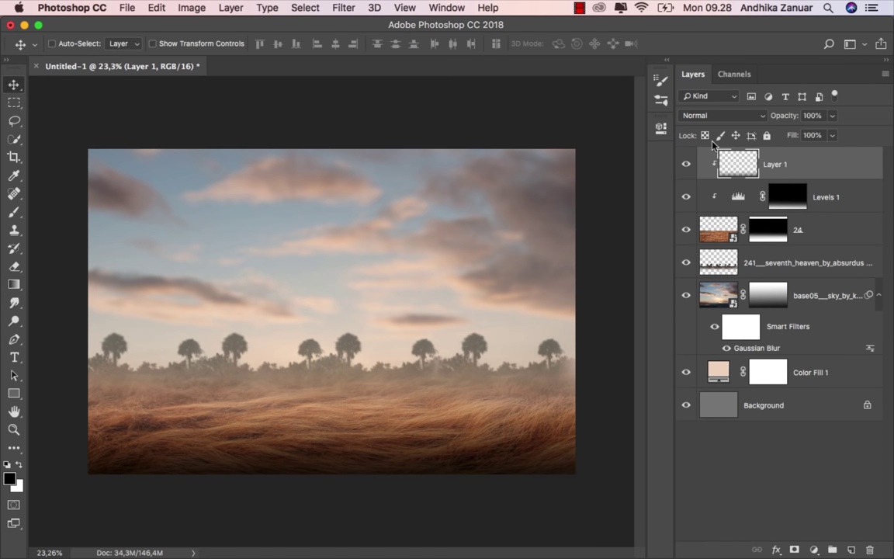
{"action": "left_click", "coordinate": [833, 116]}
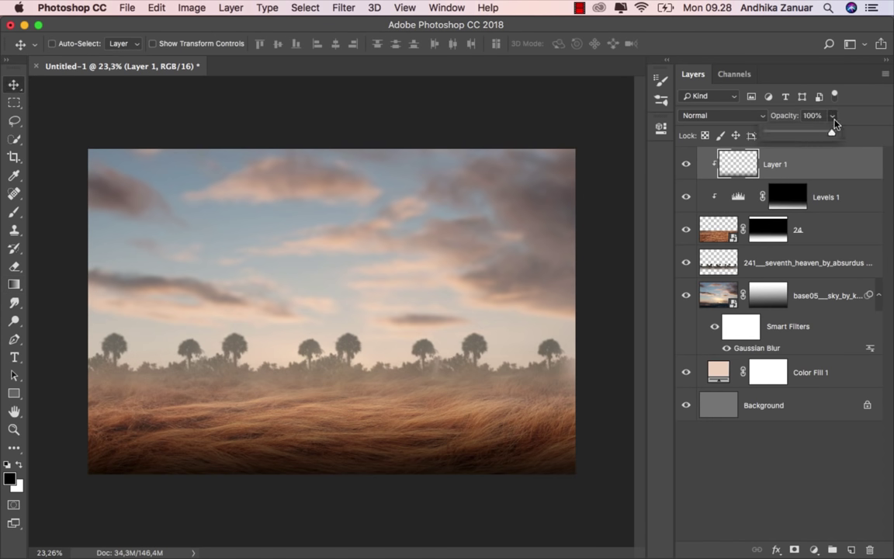
{"action": "left_click_drag", "start_coordinate": [832, 126], "coordinate": [787, 135]}
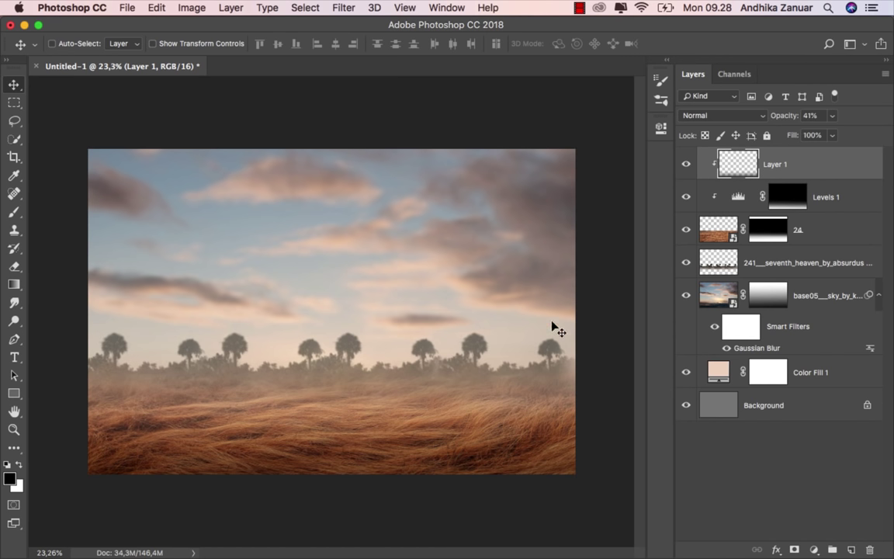
{"action": "scroll", "coordinate": [552, 326], "scroll_direction": "up", "scroll_amount": 2}
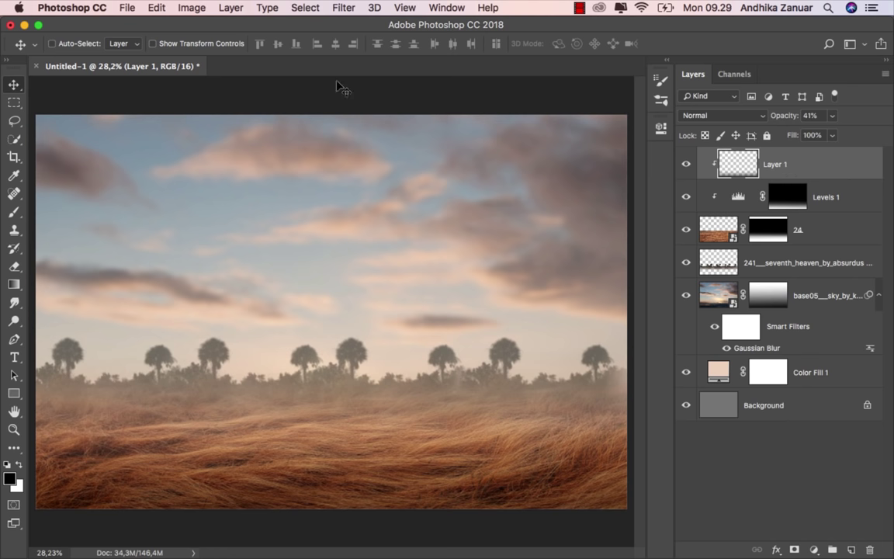
{"action": "left_click", "coordinate": [123, 9]}
{"action": "left_click", "coordinate": [167, 39]}
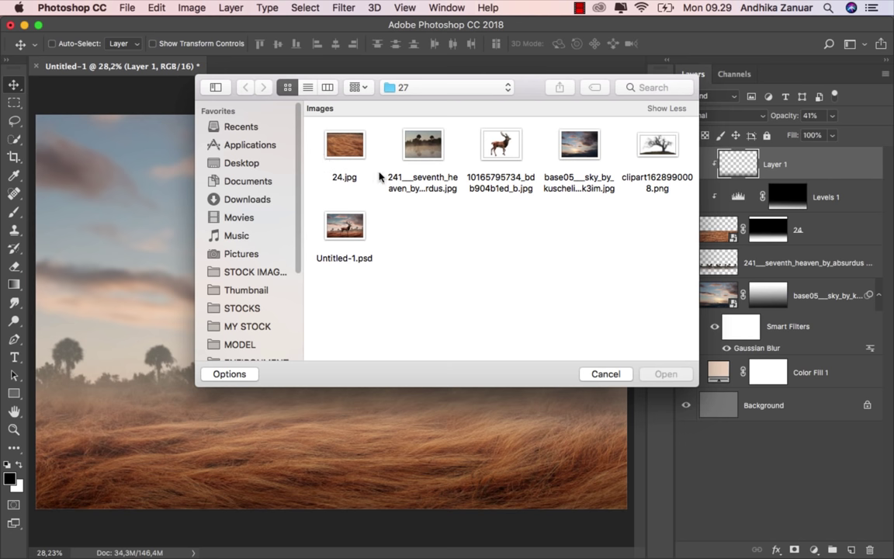
{"action": "left_click", "coordinate": [505, 147]}
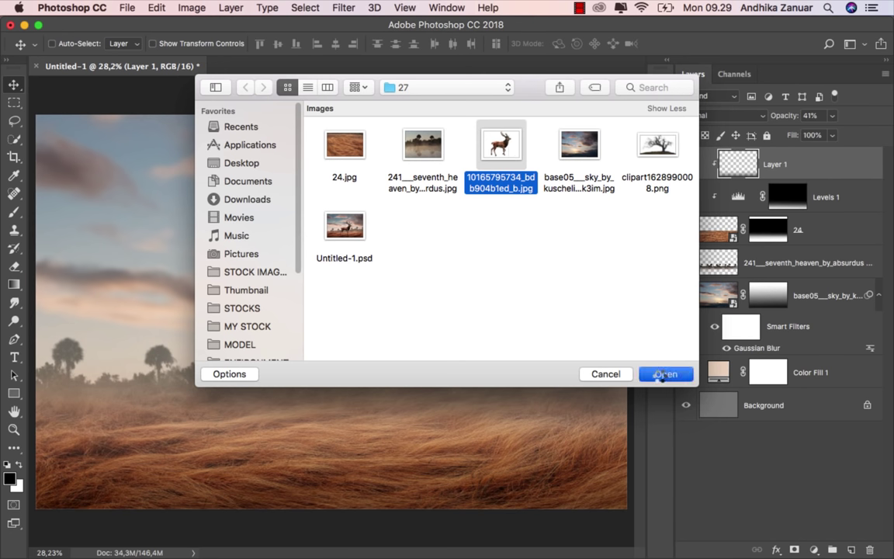
{"action": "left_click", "coordinate": [665, 374]}
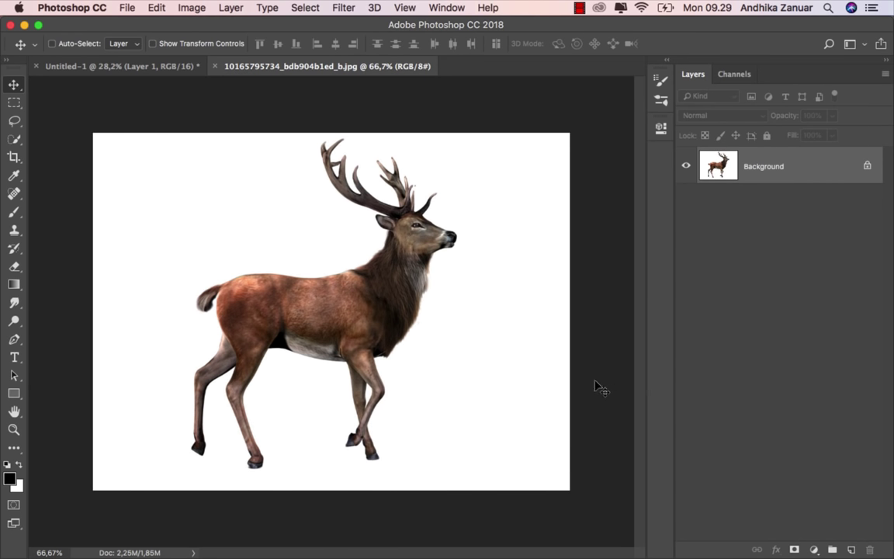
{"action": "left_click", "coordinate": [868, 166]}
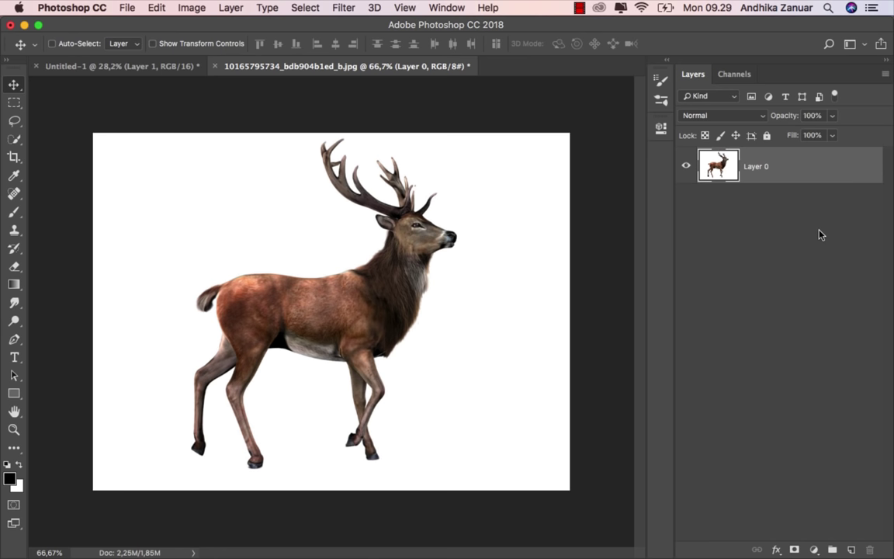
{"action": "left_click", "coordinate": [734, 74]}
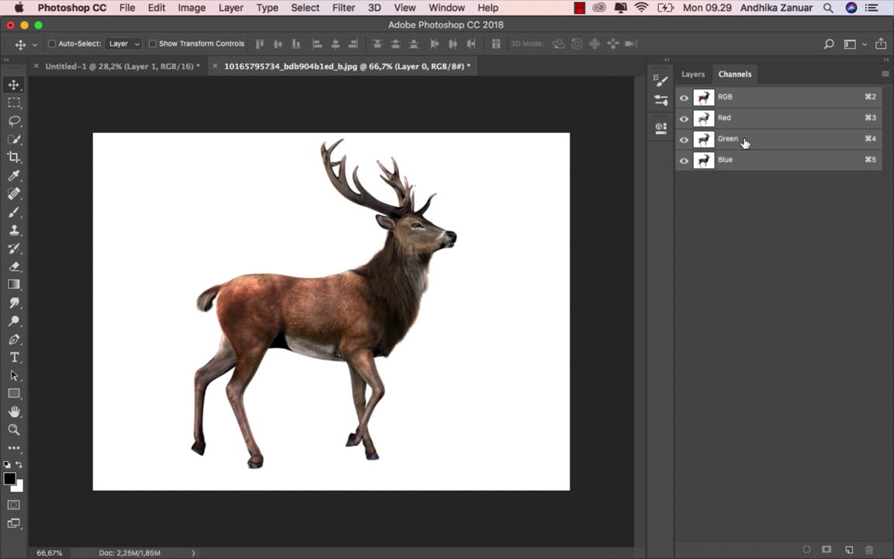
Duplicate the Blue channel and view the Blue copy channel alone.
{"action": "left_click", "coordinate": [739, 160]}
{"action": "right_click", "coordinate": [743, 160]}
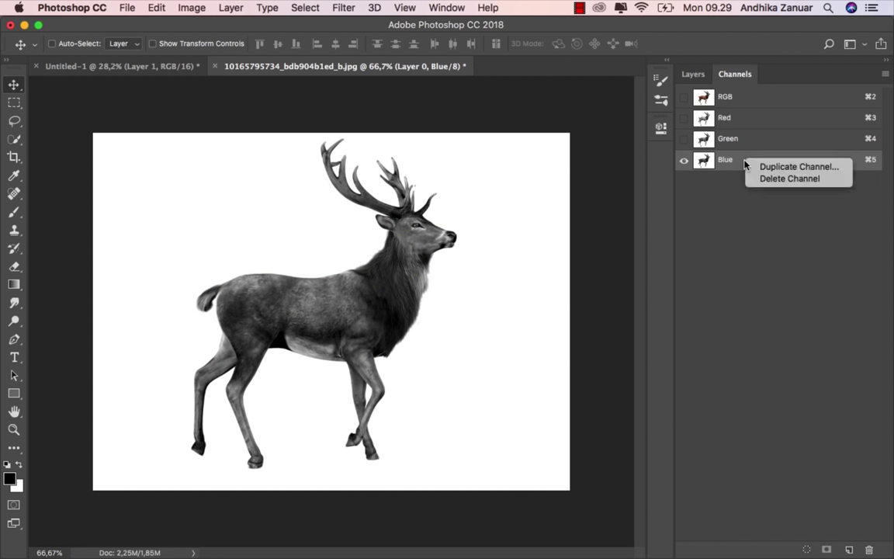
{"action": "left_click", "coordinate": [775, 169]}
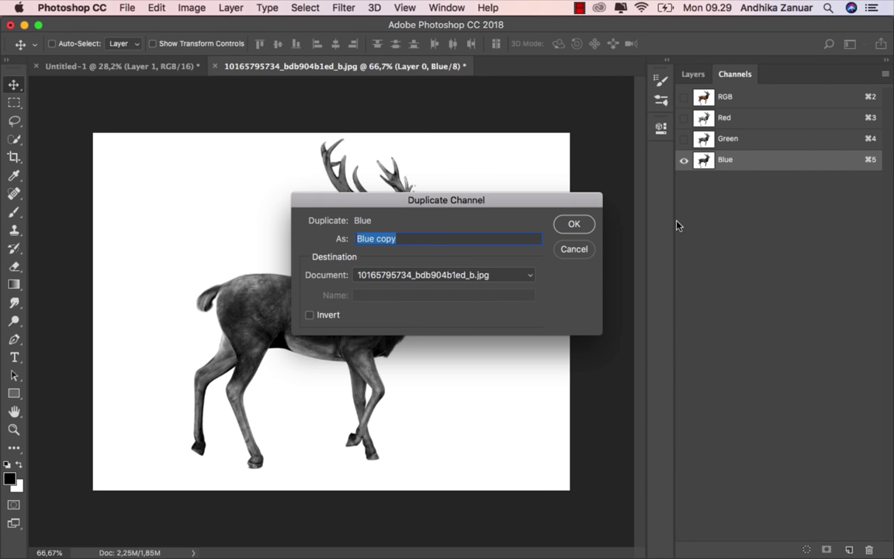
{"action": "left_click", "coordinate": [574, 225]}
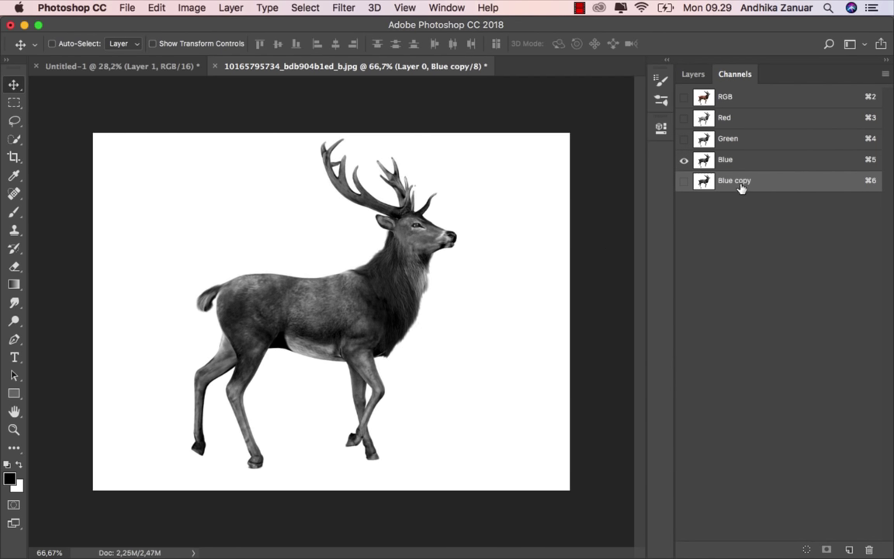
{"action": "left_click", "coordinate": [683, 181]}
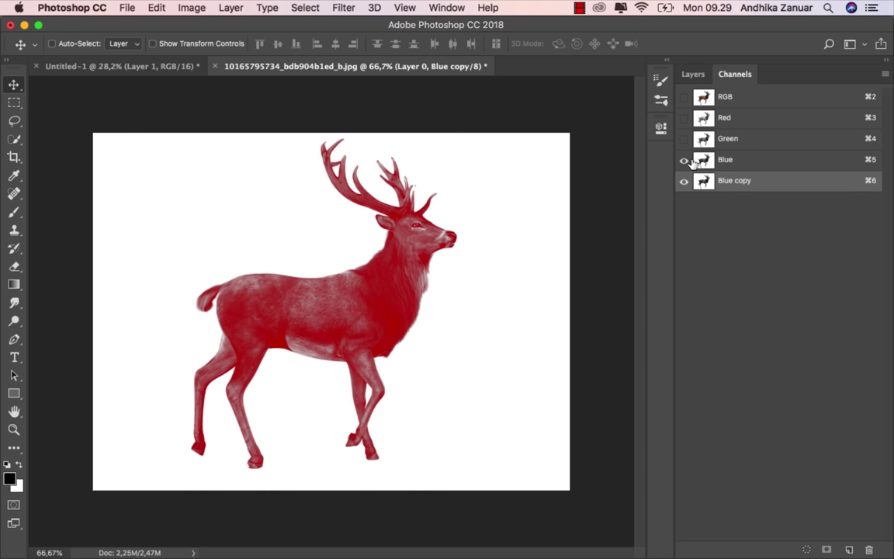
{"action": "left_click", "coordinate": [684, 160]}
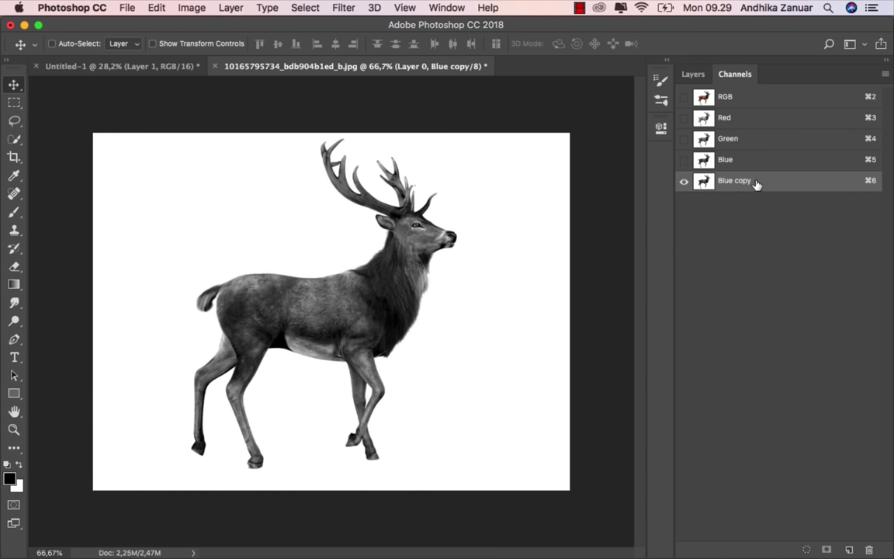
Apply Levels with the black input near 202 to make a solid black deer.
{"action": "key", "text": "cmd+l"}
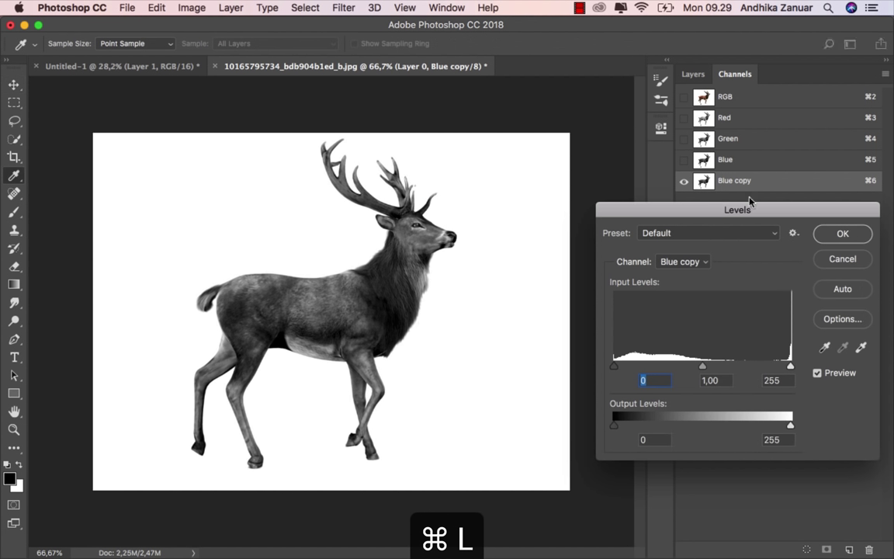
{"action": "mouse_move", "coordinate": [623, 369]}
{"action": "left_mouse_down"}
{"action": "mouse_move", "coordinate": [788, 369]}
{"action": "mouse_move", "coordinate": [753, 371]}
{"action": "left_mouse_up"}
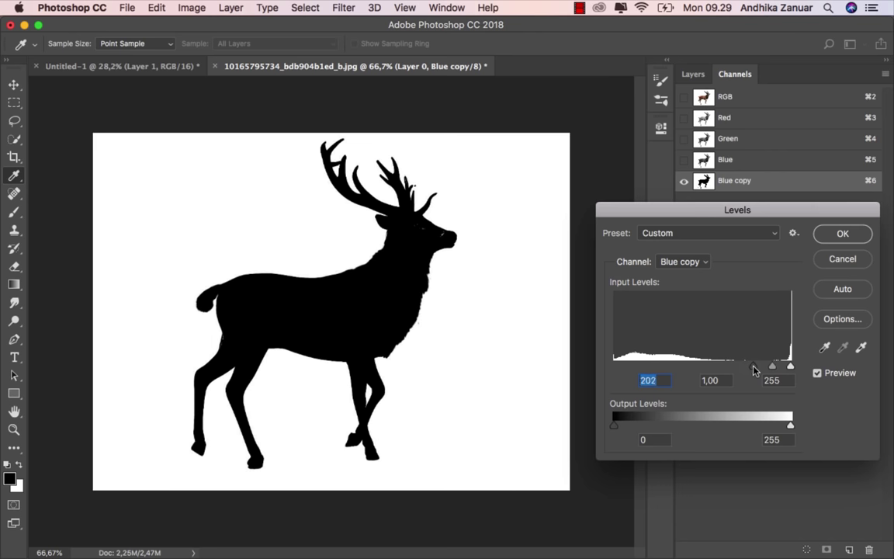
{"action": "left_click", "coordinate": [834, 236]}
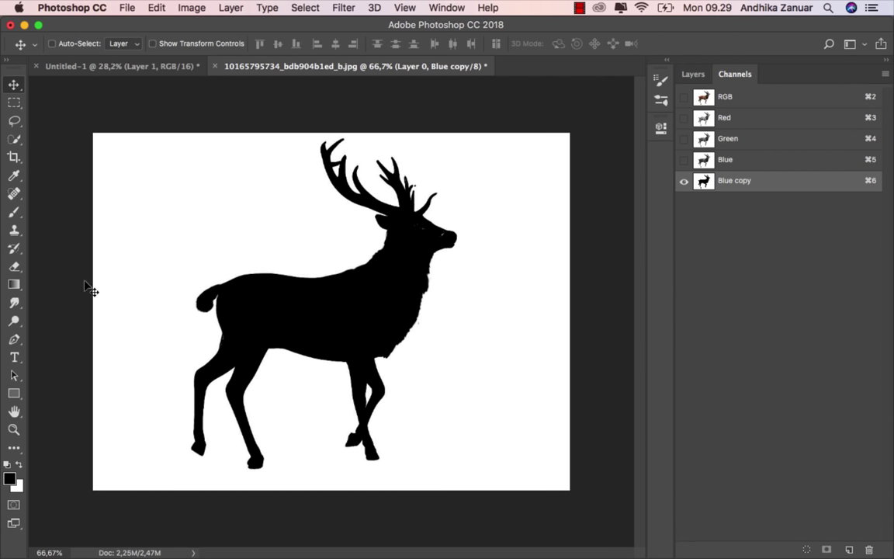
Set up a hard round brush at 100% opacity, about 46 px.
{"action": "left_click", "coordinate": [14, 211]}
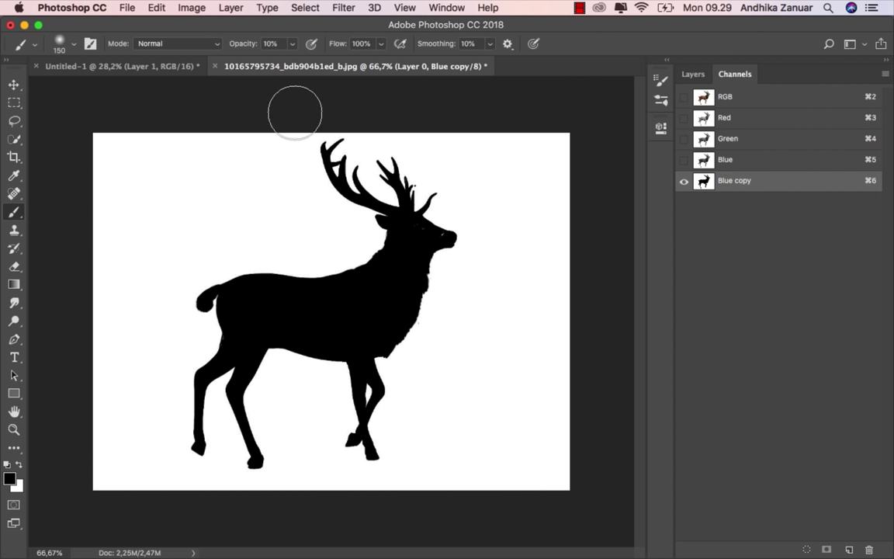
{"action": "left_click_drag", "start_coordinate": [292, 43], "coordinate": [370, 68]}
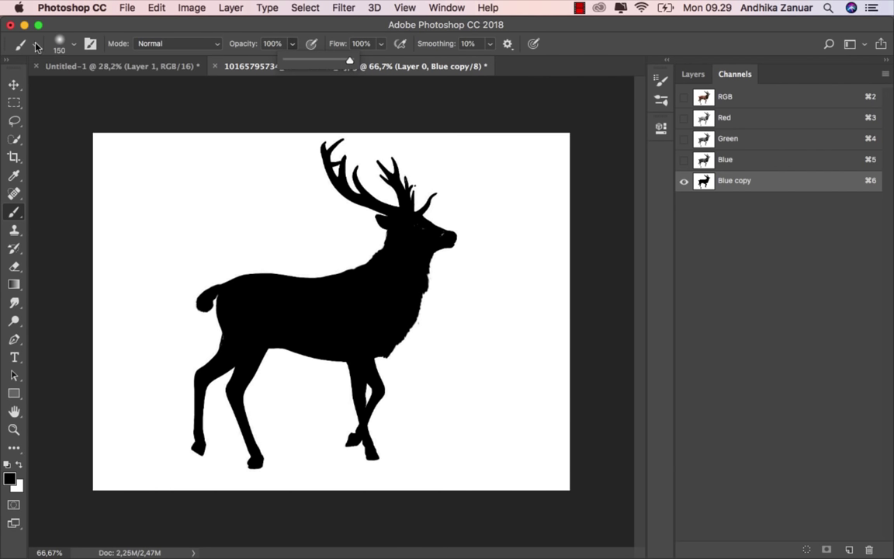
{"action": "left_click", "coordinate": [59, 44]}
{"action": "left_click", "coordinate": [81, 179]}
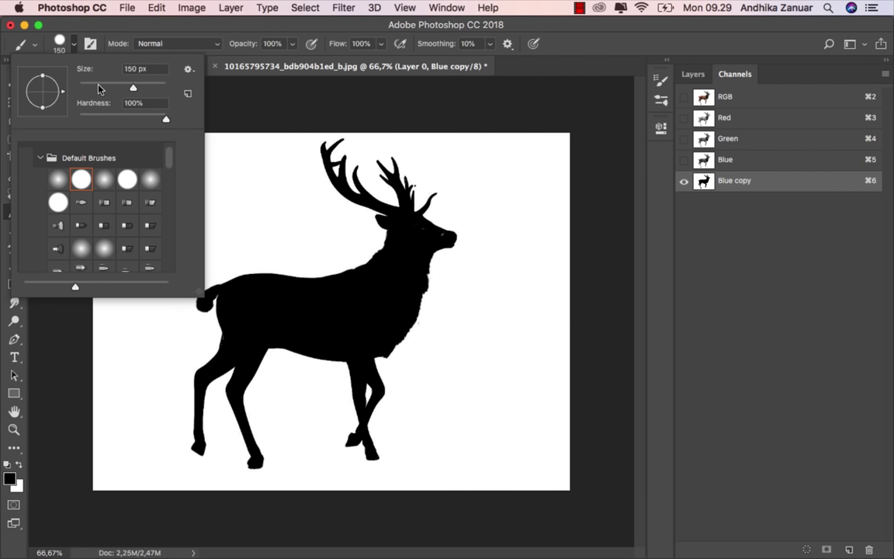
{"action": "left_click", "coordinate": [99, 88]}
{"action": "left_click", "coordinate": [206, 34]}
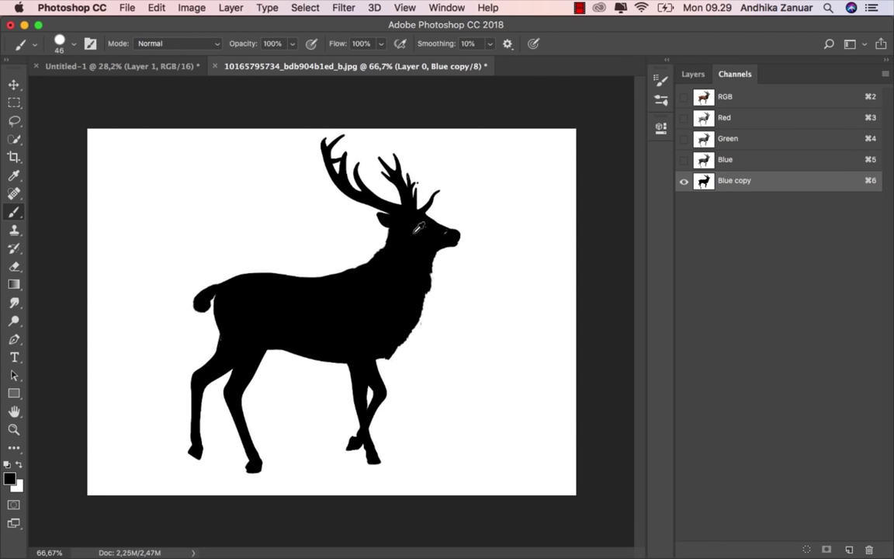
{"action": "scroll", "coordinate": [419, 226], "scroll_direction": "up", "scroll_amount": 1}
{"action": "scroll", "coordinate": [484, 233], "scroll_direction": "up", "scroll_amount": 5}
{"action": "scroll", "coordinate": [434, 237], "scroll_direction": "up", "scroll_amount": 5}
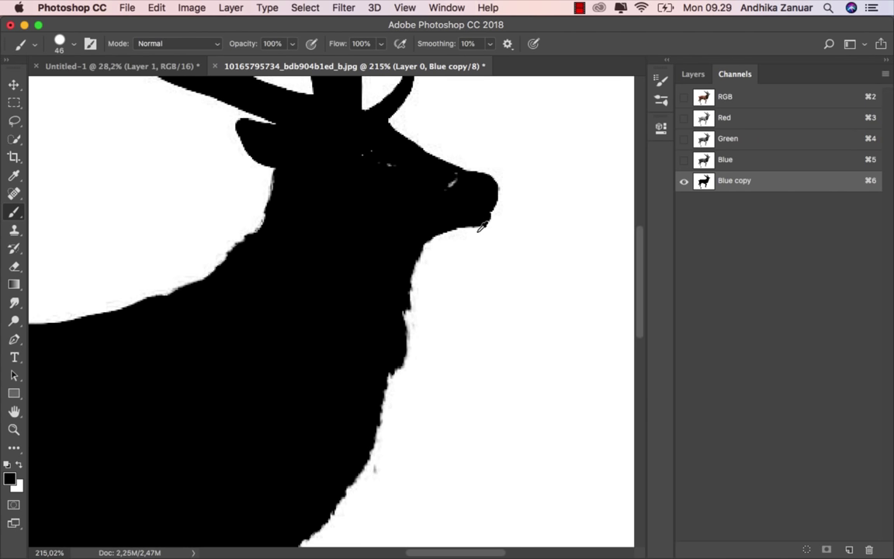
{"action": "scroll", "coordinate": [374, 246], "scroll_direction": "up", "scroll_amount": 1}
Paint the light specks on the deer's head black.
{"action": "key", "text": "bracketleft"}
{"action": "key", "text": "bracketleft"}
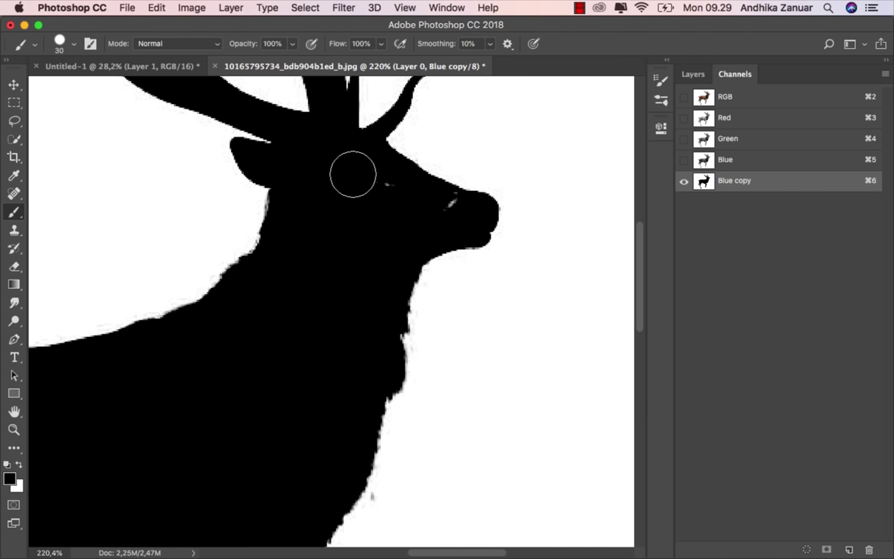
{"action": "left_click_drag", "start_coordinate": [350, 172], "coordinate": [399, 190]}
{"action": "key", "text": "bracketleft"}
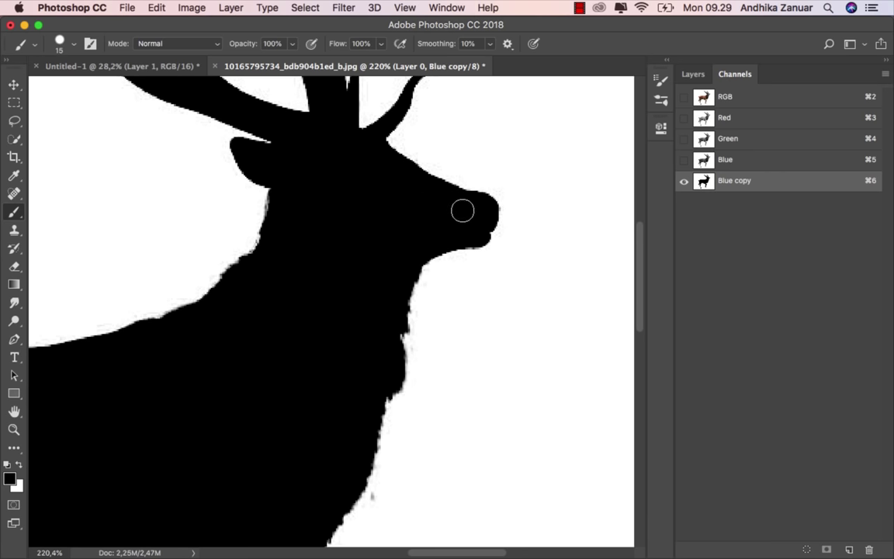
{"action": "scroll", "coordinate": [401, 233], "scroll_direction": "up", "scroll_amount": 3}
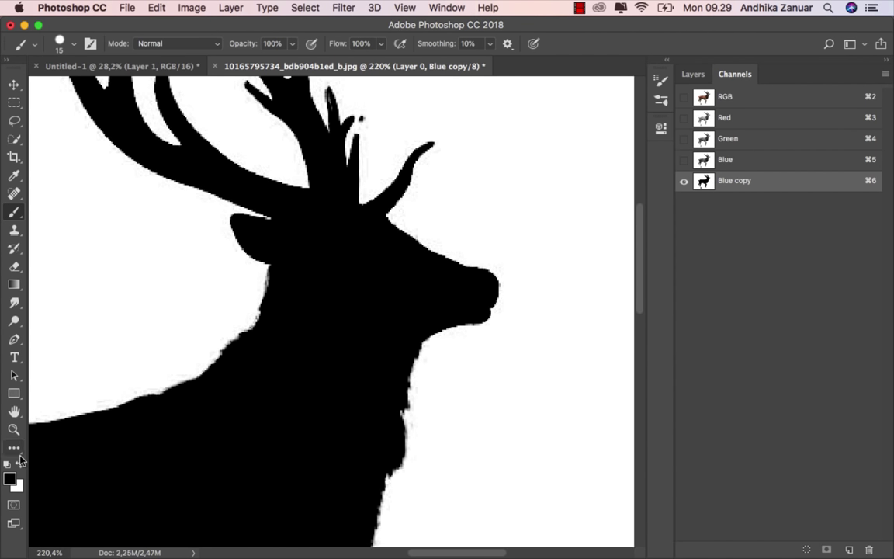
Paint white around the antlers with a smaller brush, then fit the deer in view.
{"action": "key", "text": "x"}
{"action": "key", "text": "bracketleft"}
{"action": "key", "text": "bracketleft"}
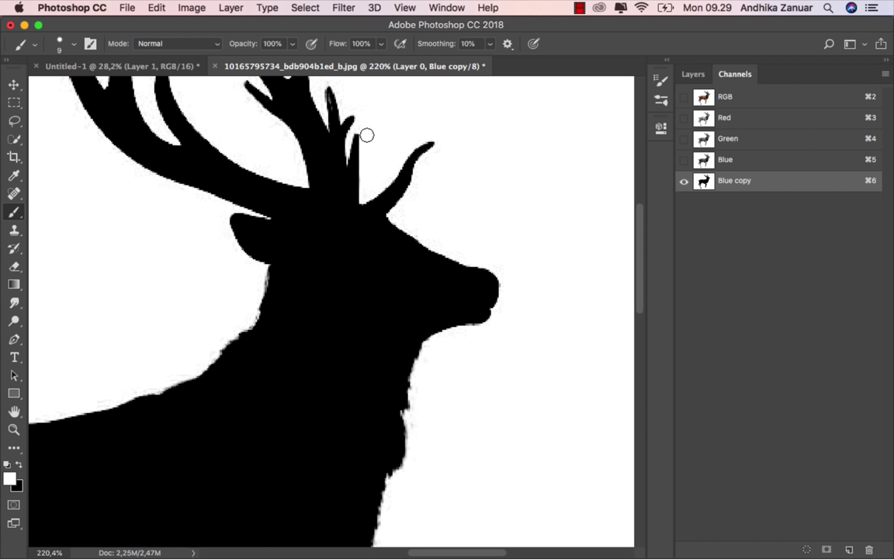
{"action": "scroll", "coordinate": [345, 117], "scroll_direction": "up", "scroll_amount": 2}
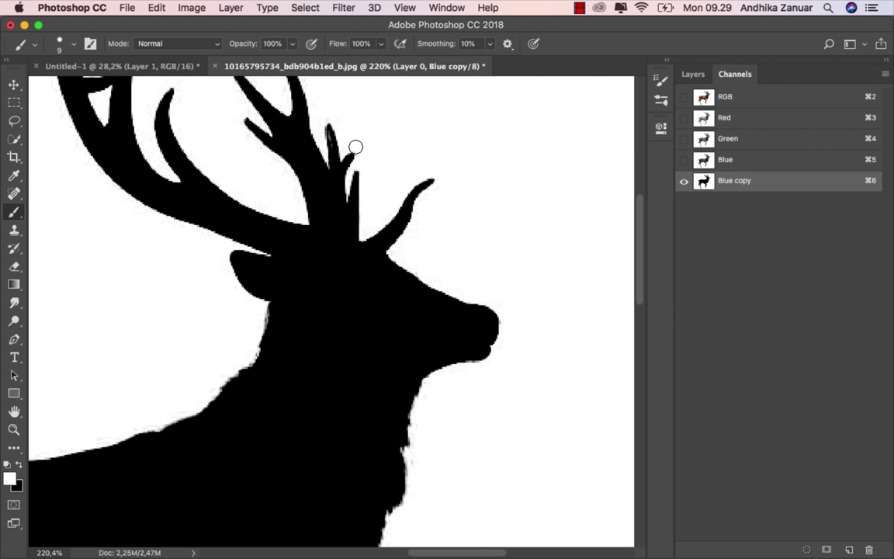
{"action": "scroll", "coordinate": [291, 108], "scroll_direction": "up", "scroll_amount": 4}
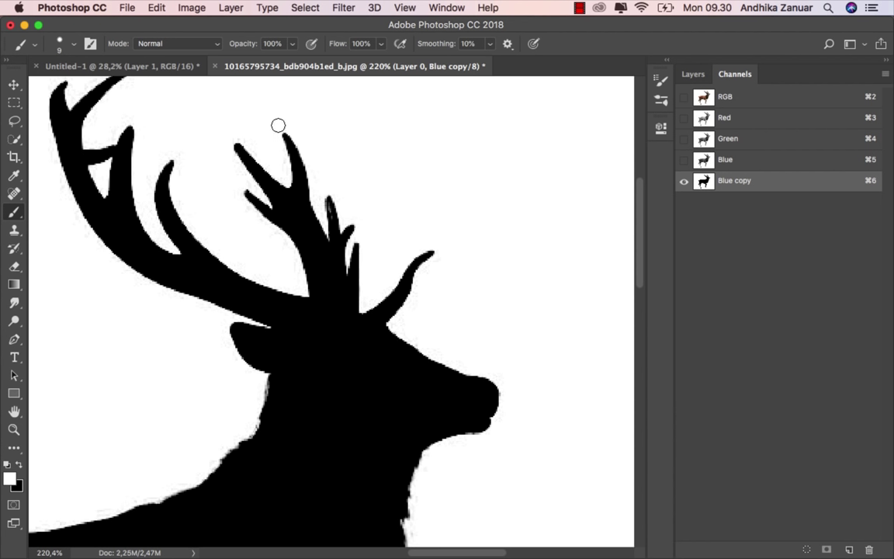
{"action": "key", "text": "bracketleft"}
{"action": "key", "text": "super+0"}
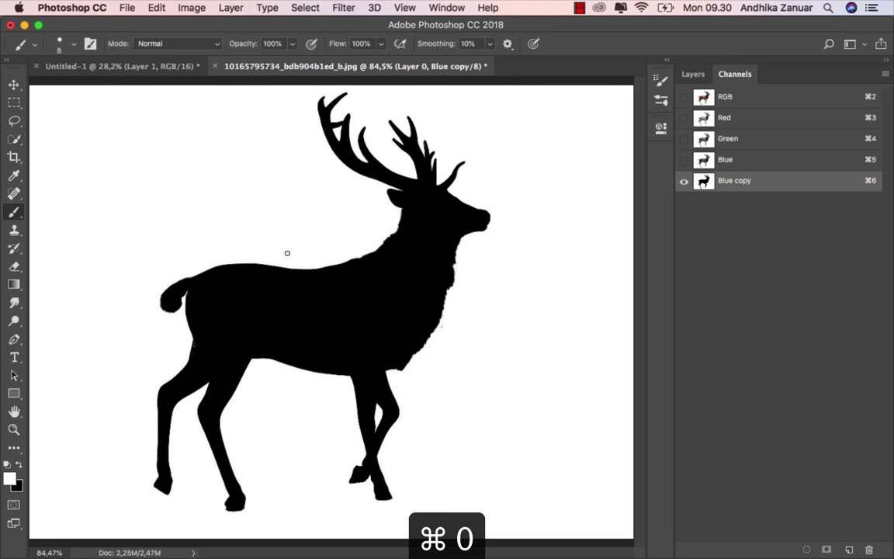
Load the Blue copy channel as a selection and return to the RGB layers view.
{"action": "left_click", "coordinate": [14, 83]}
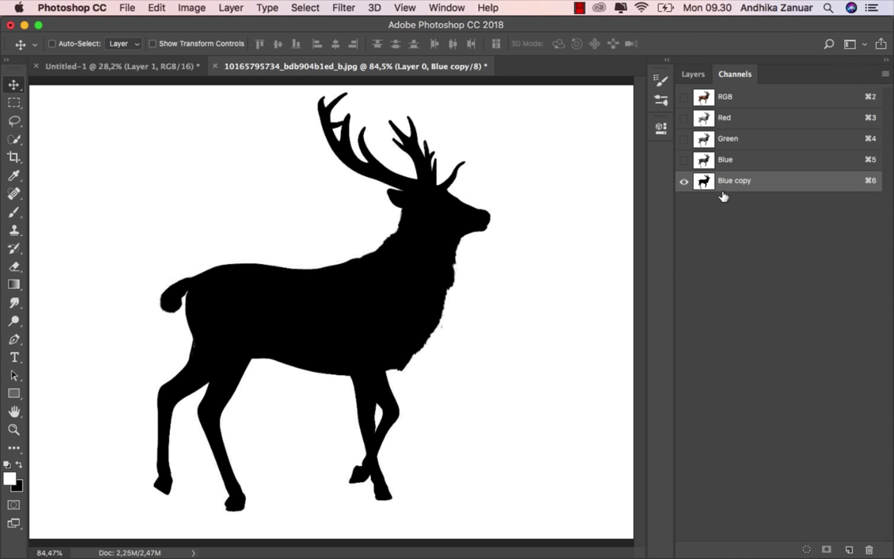
{"action": "left_click", "coordinate": [807, 546]}
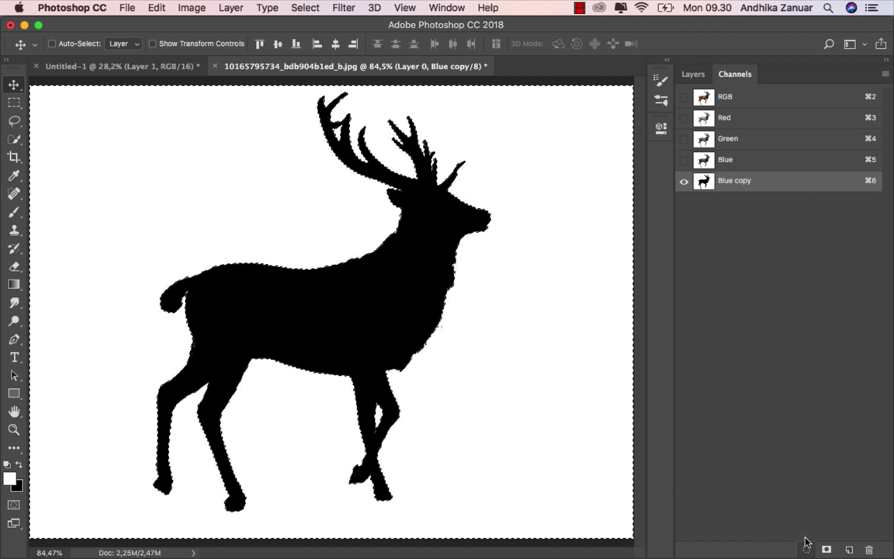
{"action": "left_click", "coordinate": [742, 99]}
{"action": "left_click", "coordinate": [693, 74]}
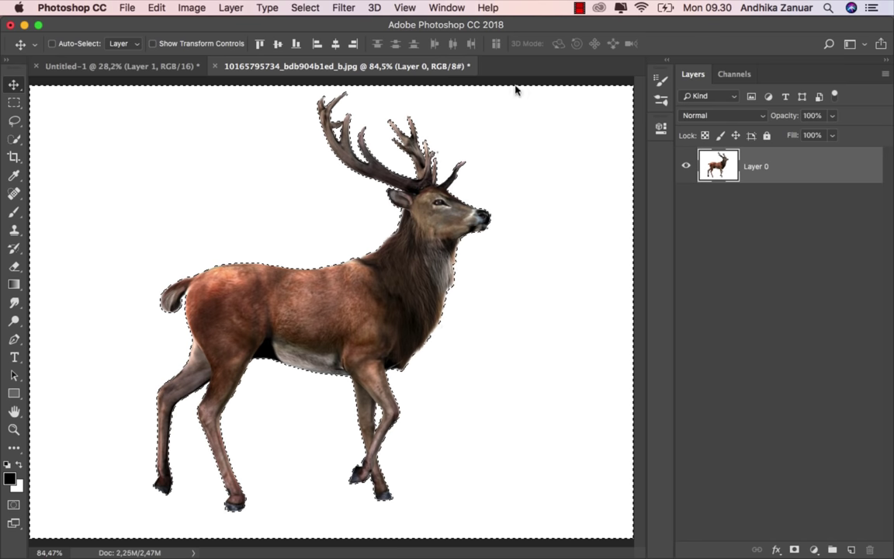
Invert the selection and add a layer mask hiding the white backdrop.
{"action": "left_click", "coordinate": [303, 10]}
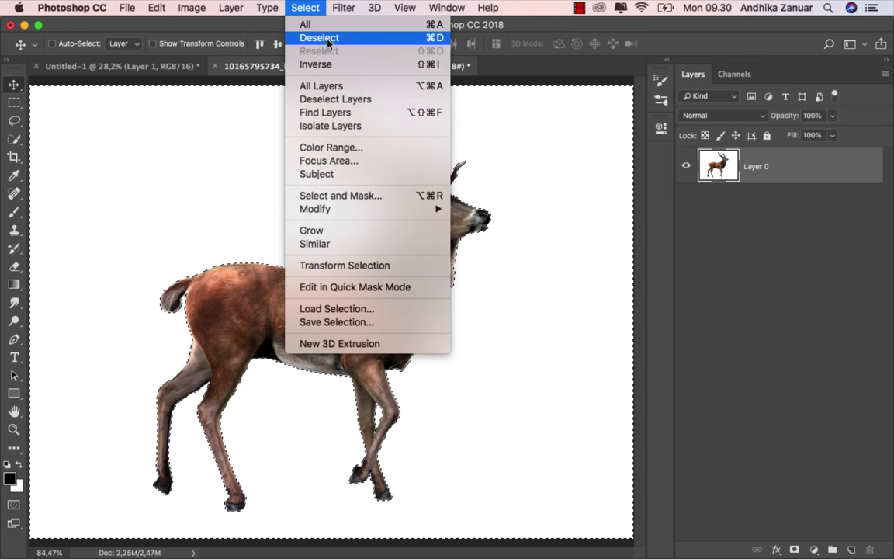
{"action": "left_click", "coordinate": [310, 64]}
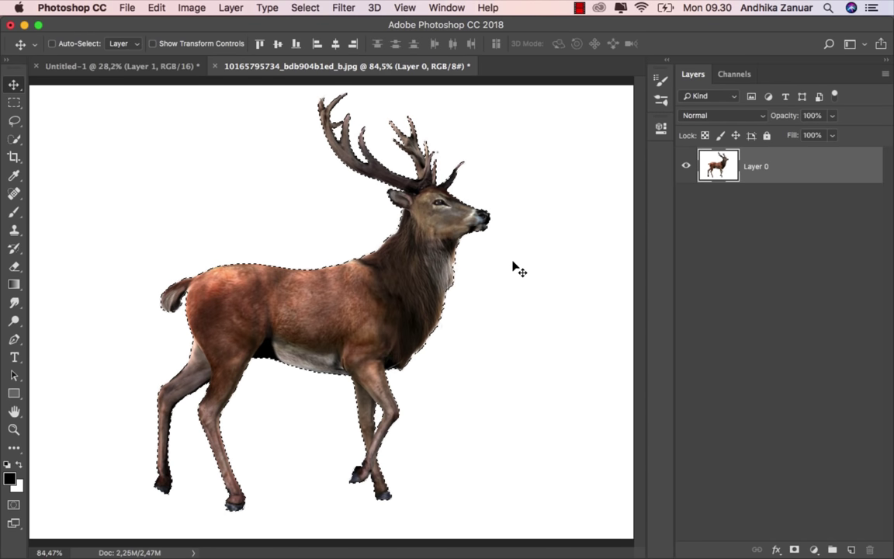
{"action": "scroll", "coordinate": [509, 274], "scroll_direction": "down", "scroll_amount": 1}
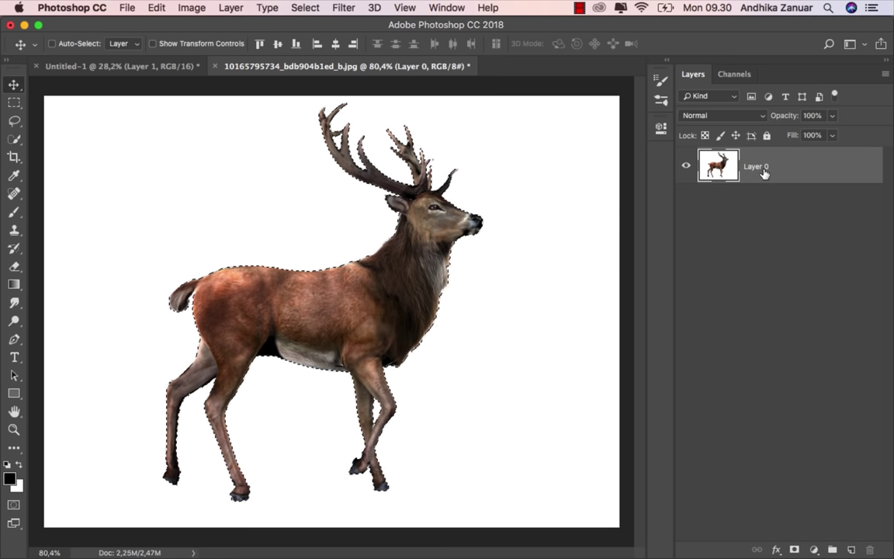
{"action": "left_click", "coordinate": [796, 549]}
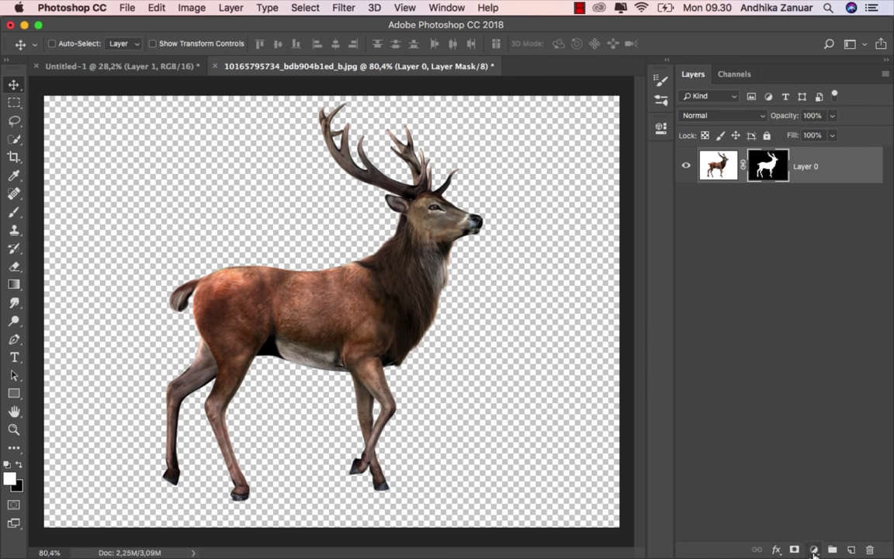
Add a grey Solid Color fill layer and move Color Fill 1 below Layer 0.
{"action": "left_click", "coordinate": [814, 549]}
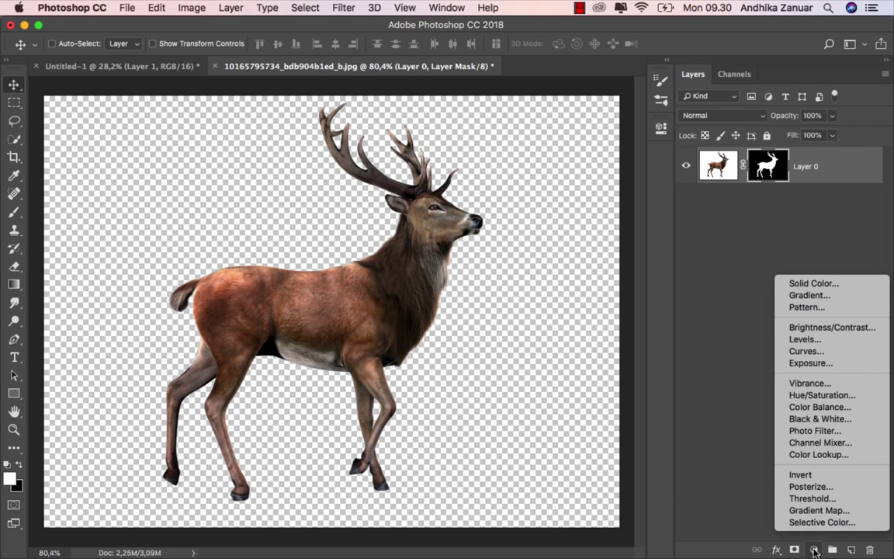
{"action": "left_click", "coordinate": [814, 284]}
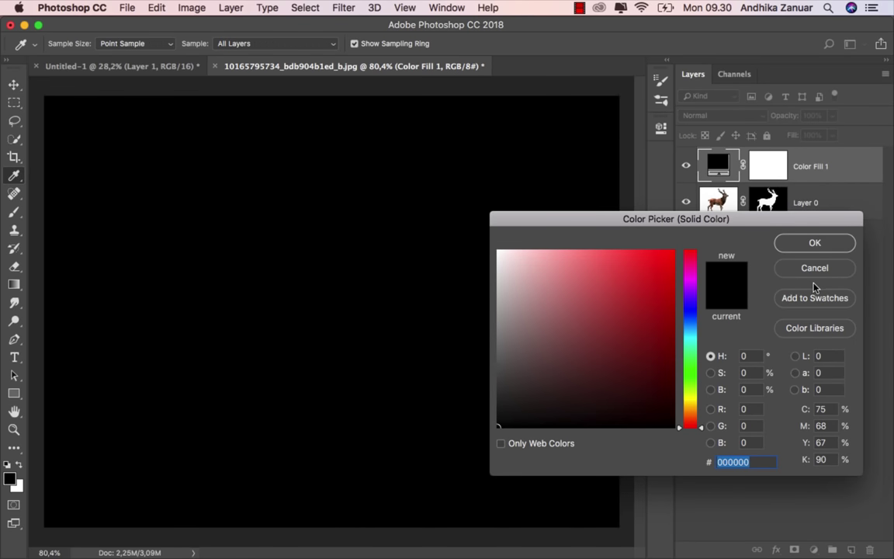
{"action": "left_click_drag", "start_coordinate": [521, 346], "coordinate": [502, 342]}
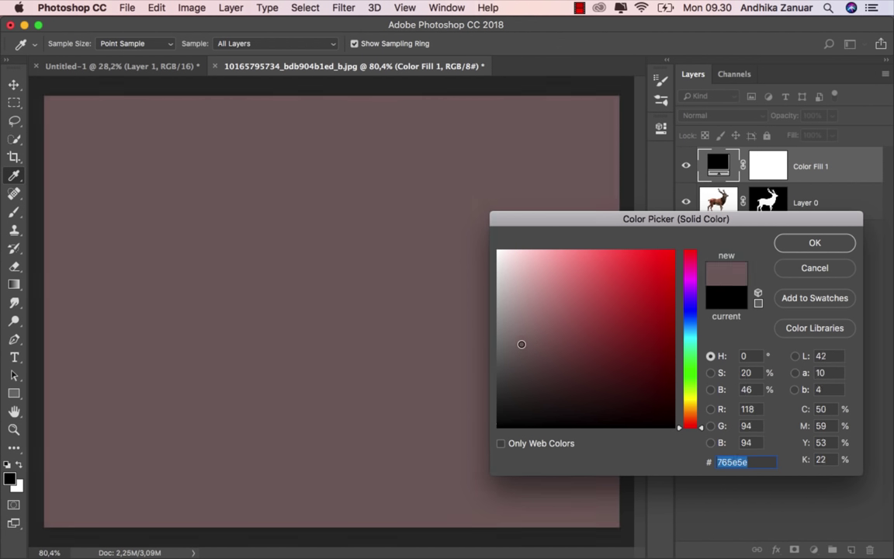
{"action": "left_click", "coordinate": [814, 243]}
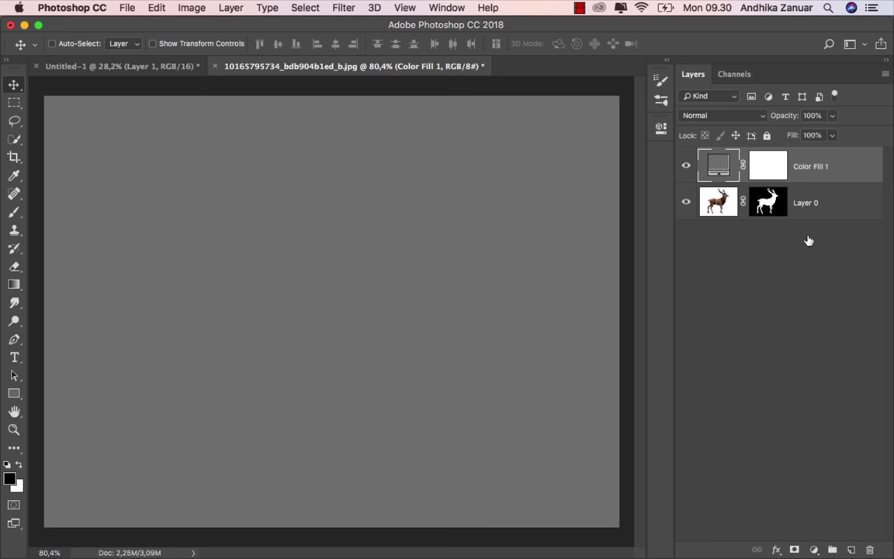
{"action": "left_click_drag", "start_coordinate": [799, 165], "coordinate": [793, 312]}
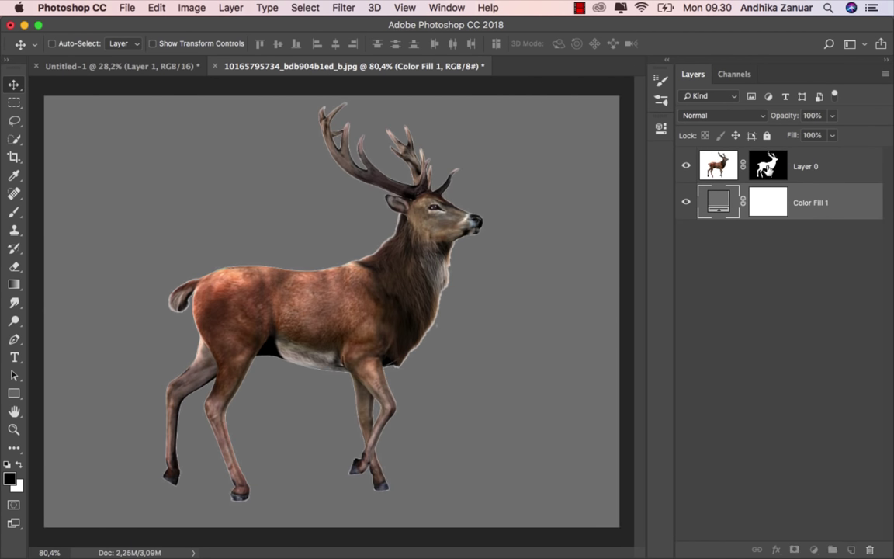
{"action": "left_click", "coordinate": [762, 171]}
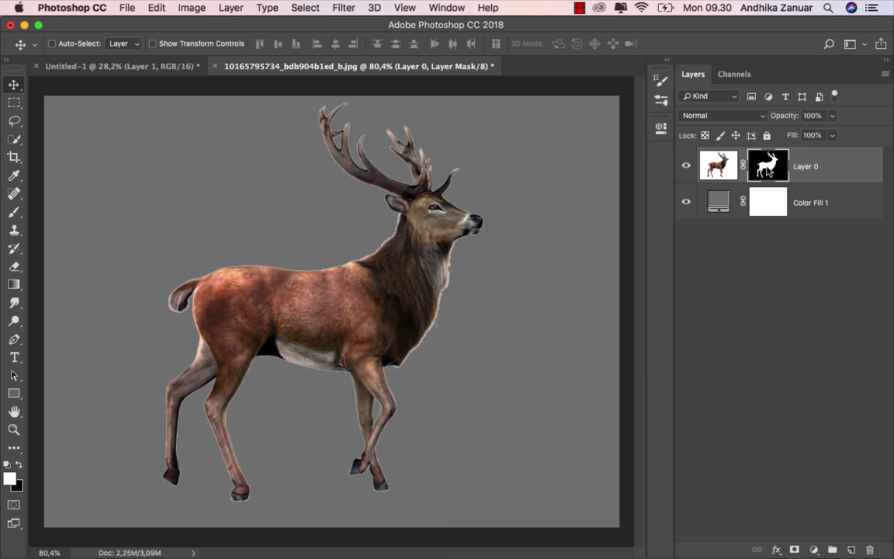
Refine the deer mask with Smooth 3, Shift Edge -16% and 80% Decontaminate Colors, output as masked copy.
{"action": "right_click", "coordinate": [768, 171]}
{"action": "left_click", "coordinate": [651, 266]}
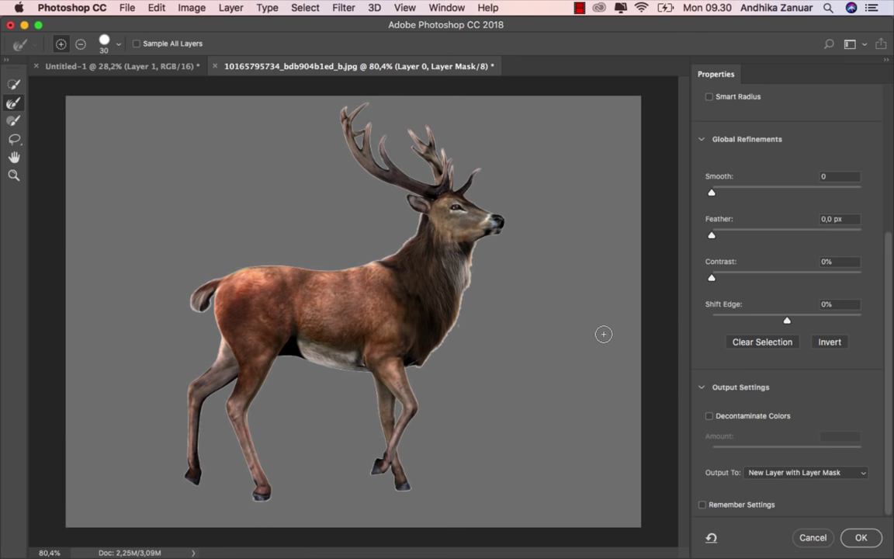
{"action": "left_click", "coordinate": [708, 417]}
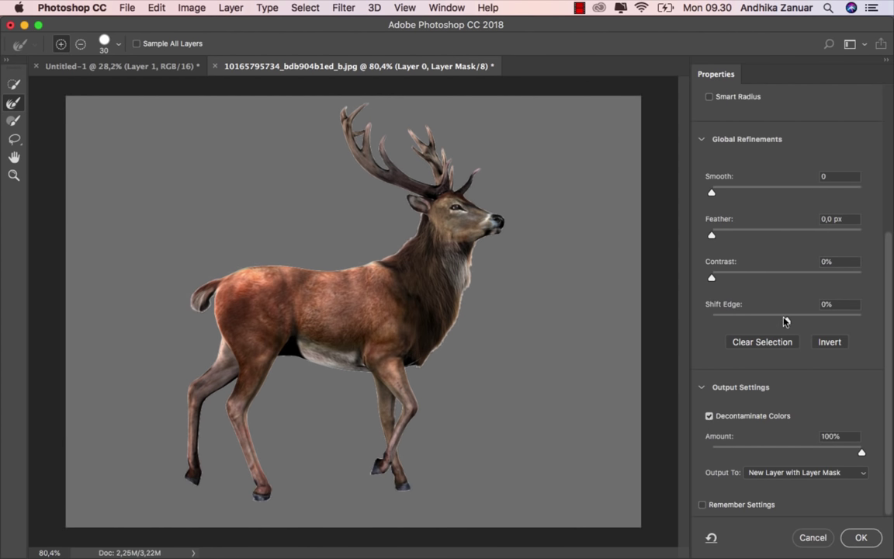
{"action": "left_click_drag", "start_coordinate": [786, 321], "coordinate": [782, 320]}
{"action": "left_click_drag", "start_coordinate": [712, 199], "coordinate": [716, 199]}
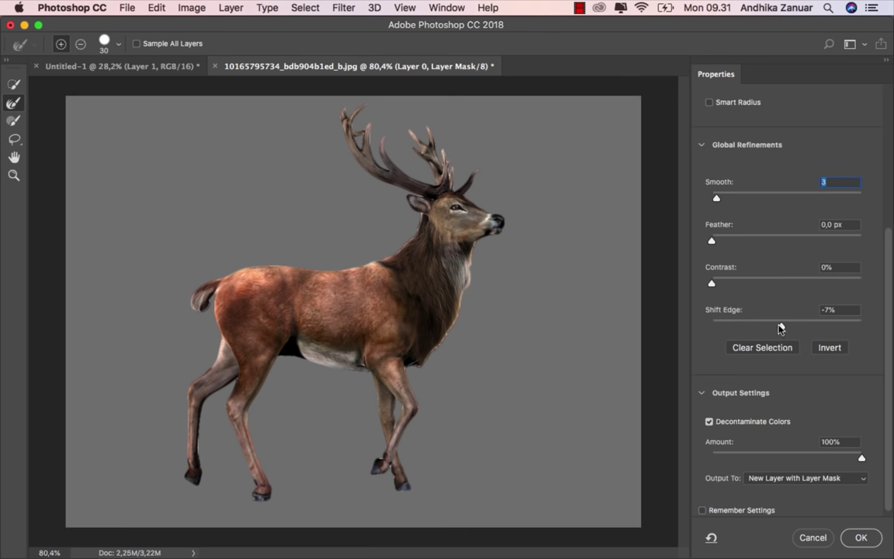
{"action": "left_click_drag", "start_coordinate": [779, 329], "coordinate": [774, 329]}
{"action": "left_click_drag", "start_coordinate": [861, 458], "coordinate": [832, 458]}
{"action": "left_click", "coordinate": [858, 539]}
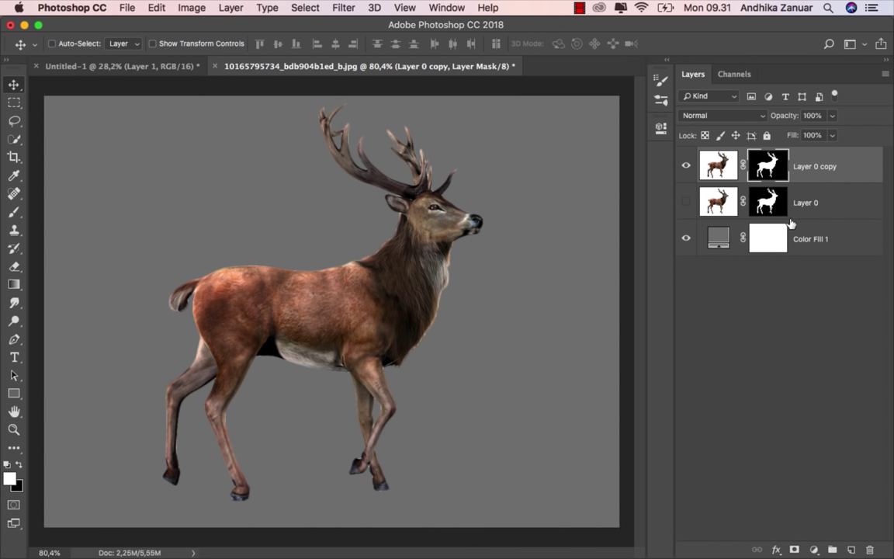
Apply the Layer 0 copy's mask and drag the deer into the Untitled-1 landscape.
{"action": "right_click", "coordinate": [767, 165]}
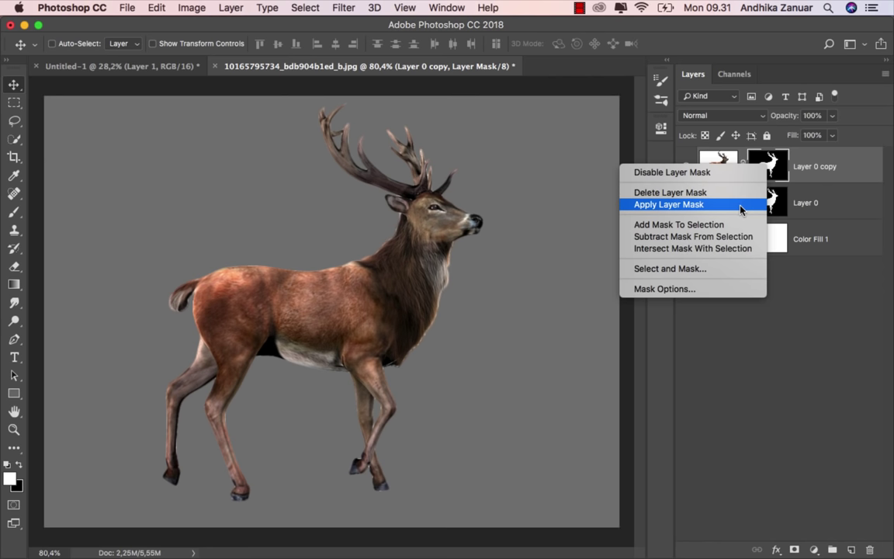
{"action": "left_click", "coordinate": [741, 204]}
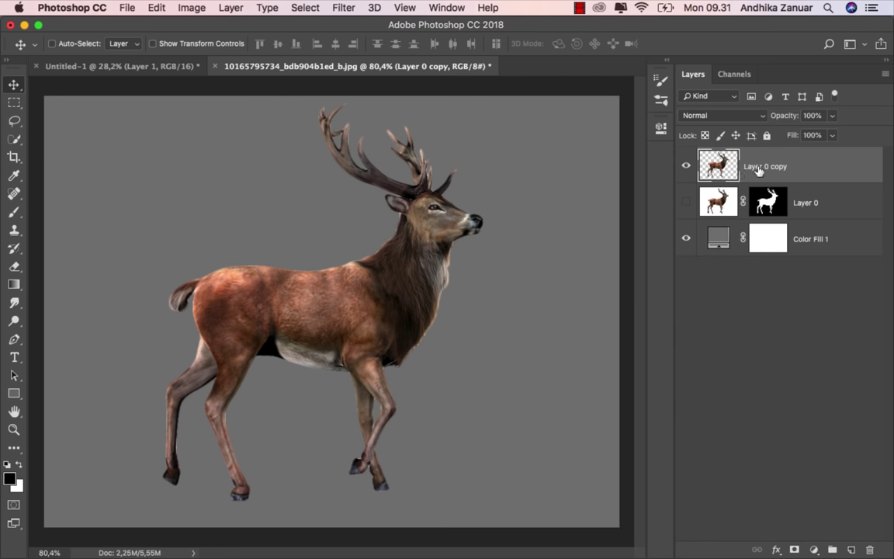
{"action": "mouse_move", "coordinate": [759, 171]}
{"action": "left_mouse_down"}
{"action": "mouse_move", "coordinate": [151, 66]}
{"action": "mouse_move", "coordinate": [318, 245]}
{"action": "mouse_move", "coordinate": [336, 389]}
{"action": "left_mouse_up"}
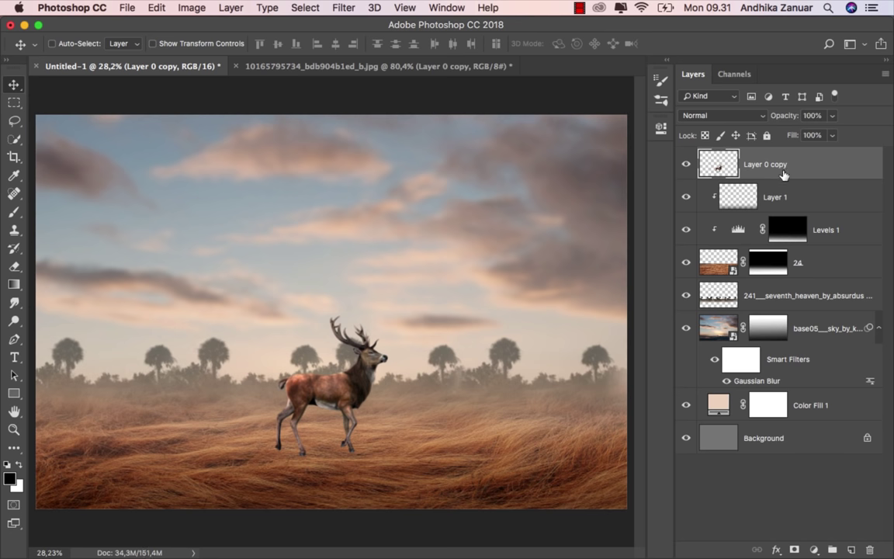
Scale the deer to about 169% width, centre it, and nudge it lower into the grass.
{"action": "key", "text": "super+t"}
{"action": "mouse_move", "coordinate": [392, 313]}
{"action": "left_mouse_down"}
{"action": "mouse_move", "coordinate": [519, 233]}
{"action": "mouse_move", "coordinate": [487, 248]}
{"action": "left_mouse_up"}
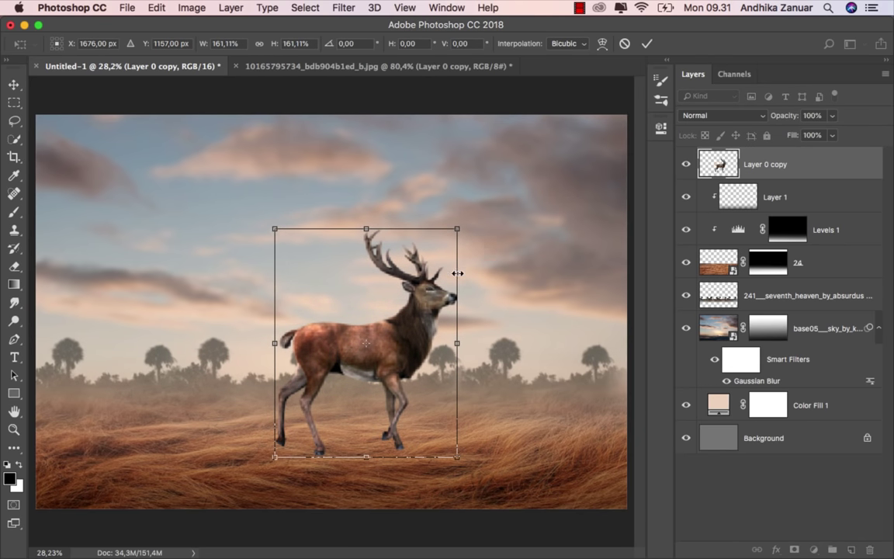
{"action": "left_click_drag", "start_coordinate": [269, 342], "coordinate": [262, 342]}
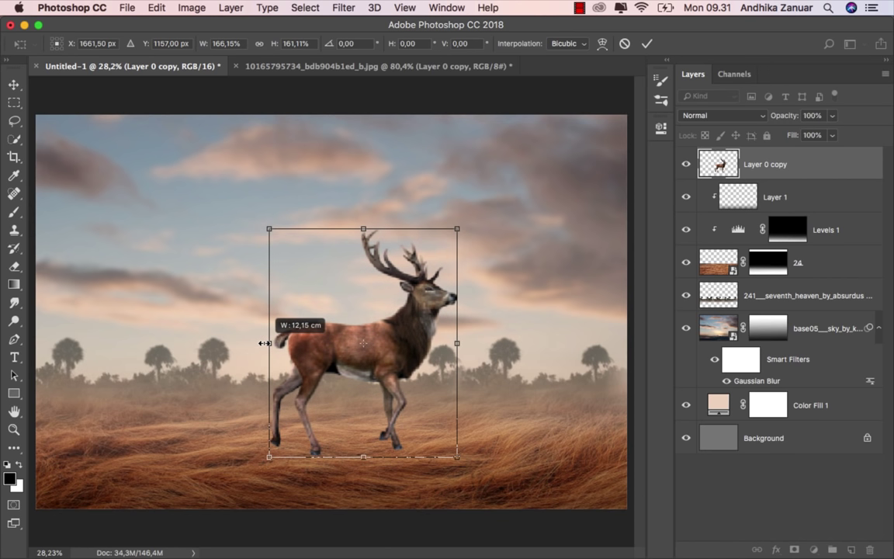
{"action": "left_click_drag", "start_coordinate": [329, 260], "coordinate": [295, 266]}
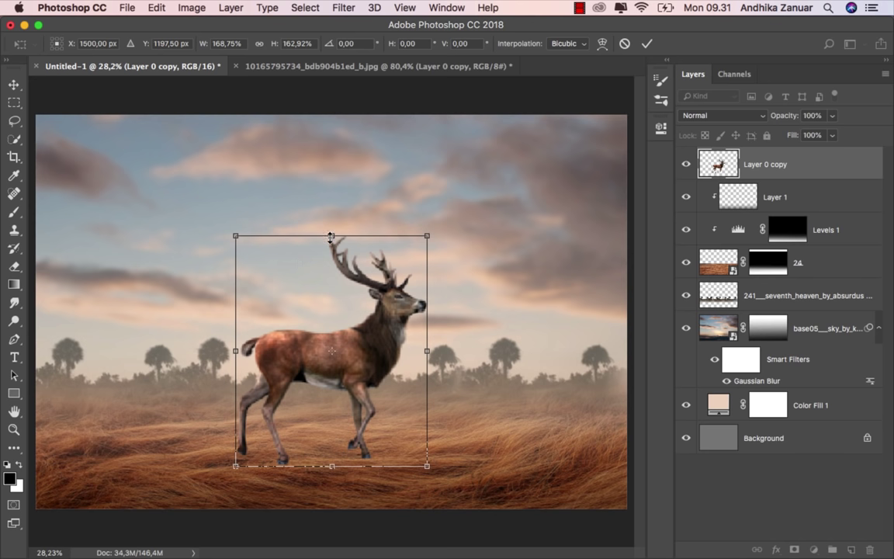
{"action": "left_click_drag", "start_coordinate": [331, 235], "coordinate": [331, 240]}
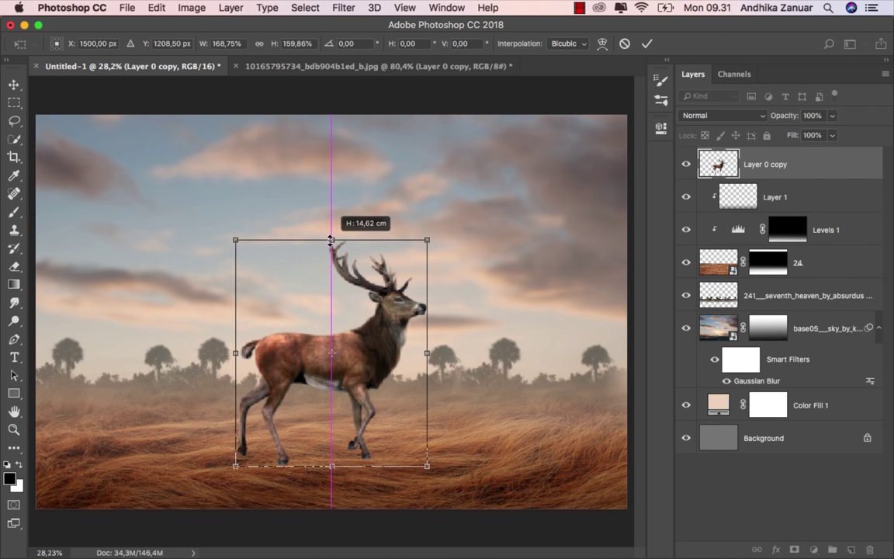
{"action": "left_click", "coordinate": [646, 44]}
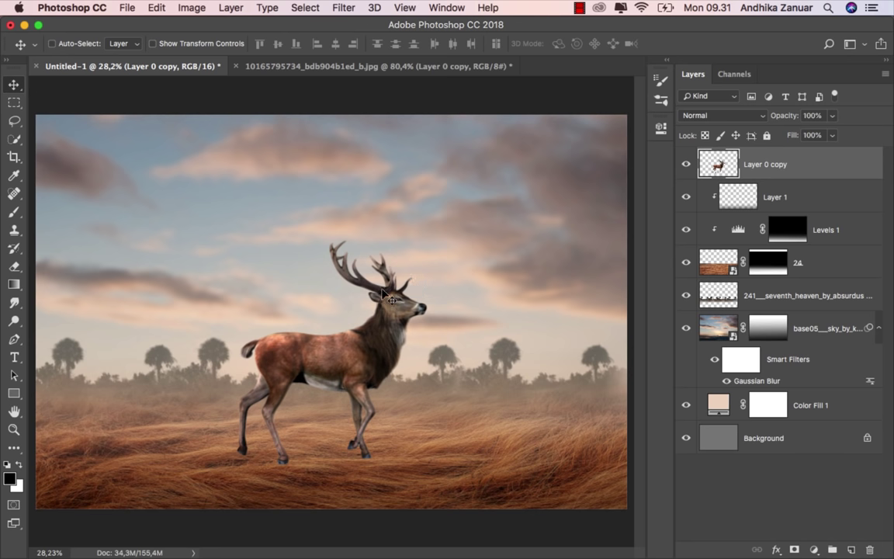
{"action": "left_click_drag", "start_coordinate": [354, 353], "coordinate": [348, 356]}
Set up the Eraser with the 112 px Dune Grass brush at 100% opacity.
{"action": "left_click", "coordinate": [349, 358]}
{"action": "left_click_drag", "start_coordinate": [15, 269], "coordinate": [109, 261]}
{"action": "left_click", "coordinate": [58, 44]}
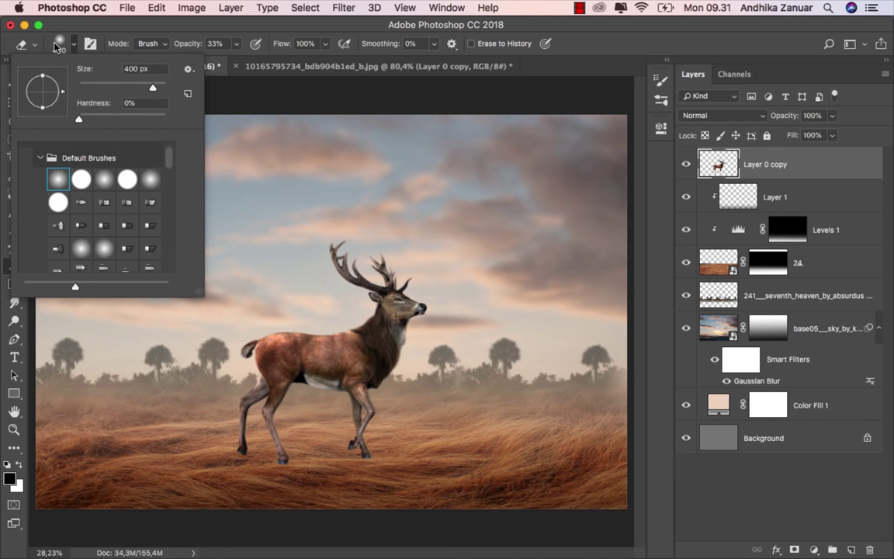
{"action": "scroll", "coordinate": [148, 256], "scroll_direction": "down", "scroll_amount": 3}
{"action": "scroll", "coordinate": [148, 256], "scroll_direction": "down", "scroll_amount": 3}
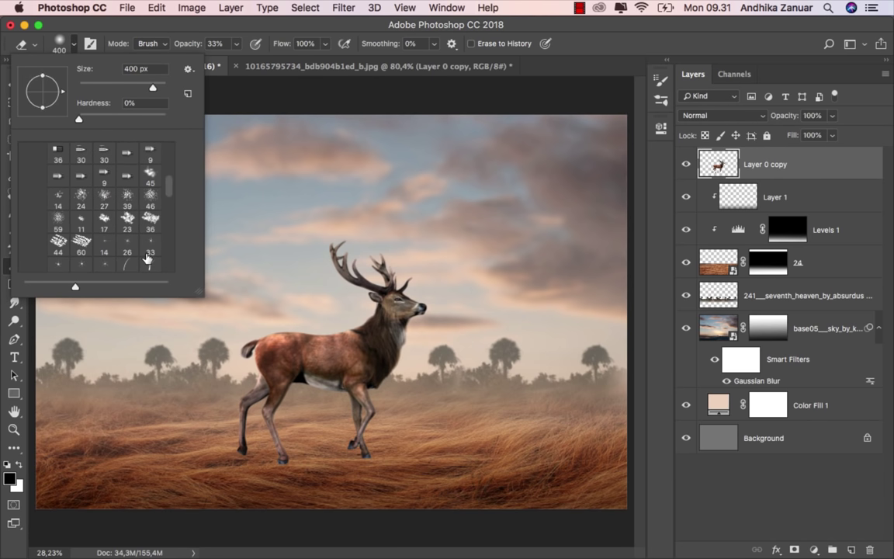
{"action": "scroll", "coordinate": [147, 256], "scroll_direction": "down", "scroll_amount": 2}
{"action": "left_click", "coordinate": [126, 236]}
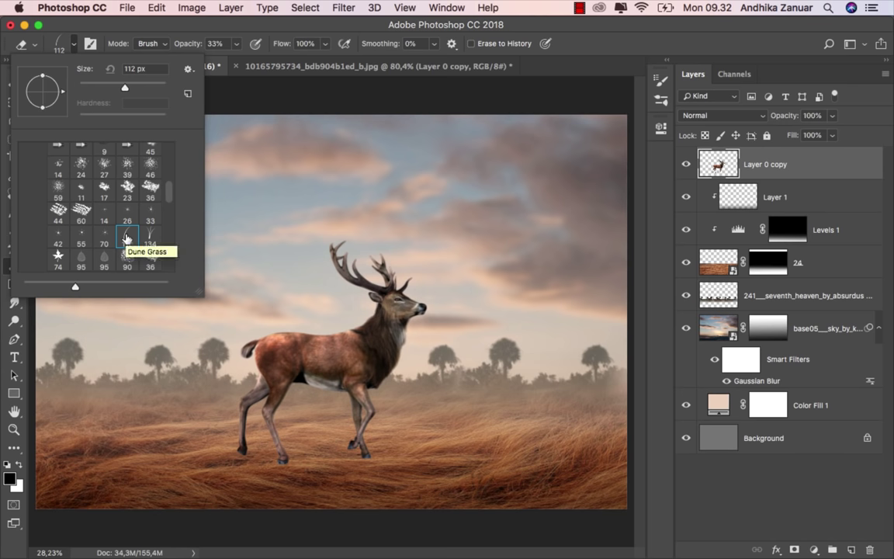
{"action": "left_click", "coordinate": [584, 48]}
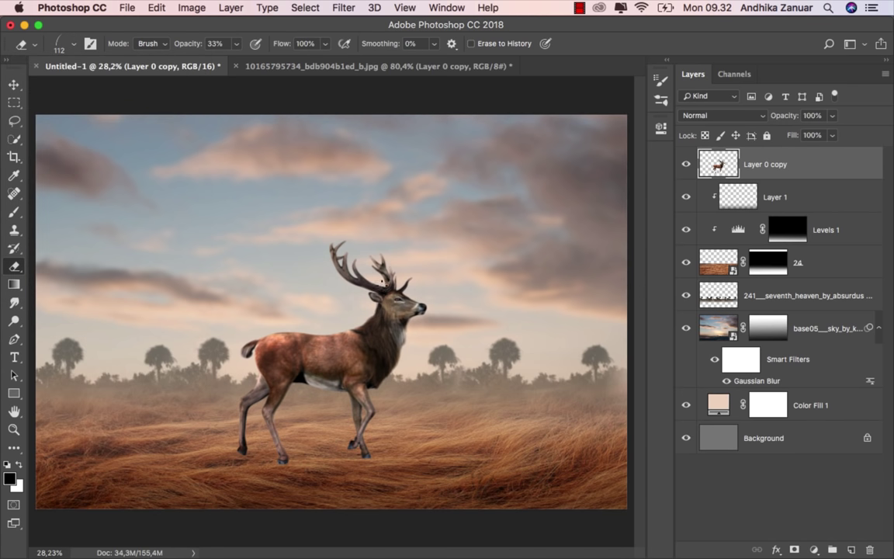
{"action": "scroll", "coordinate": [349, 485], "scroll_direction": "up", "scroll_amount": 1}
{"action": "scroll", "coordinate": [343, 491], "scroll_direction": "up", "scroll_amount": 3}
{"action": "scroll", "coordinate": [244, 457], "scroll_direction": "up", "scroll_amount": 3}
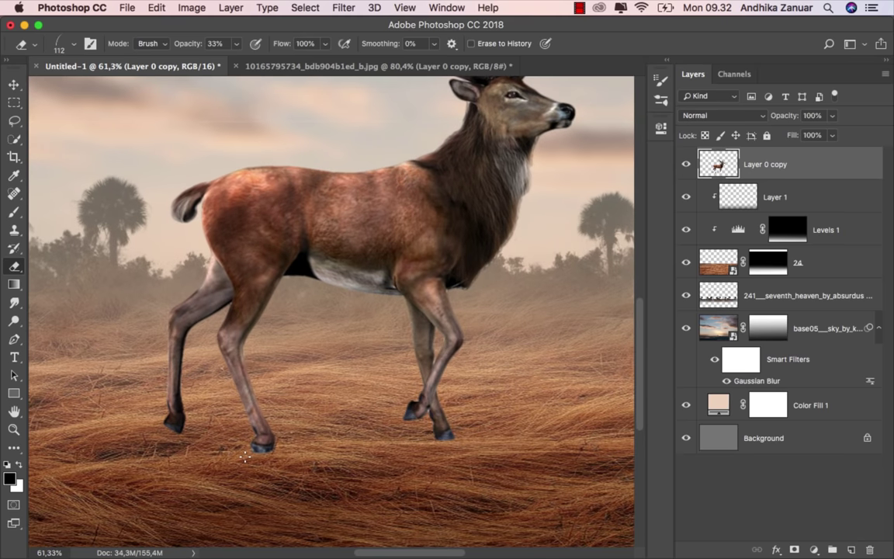
{"action": "scroll", "coordinate": [245, 457], "scroll_direction": "up", "scroll_amount": 2}
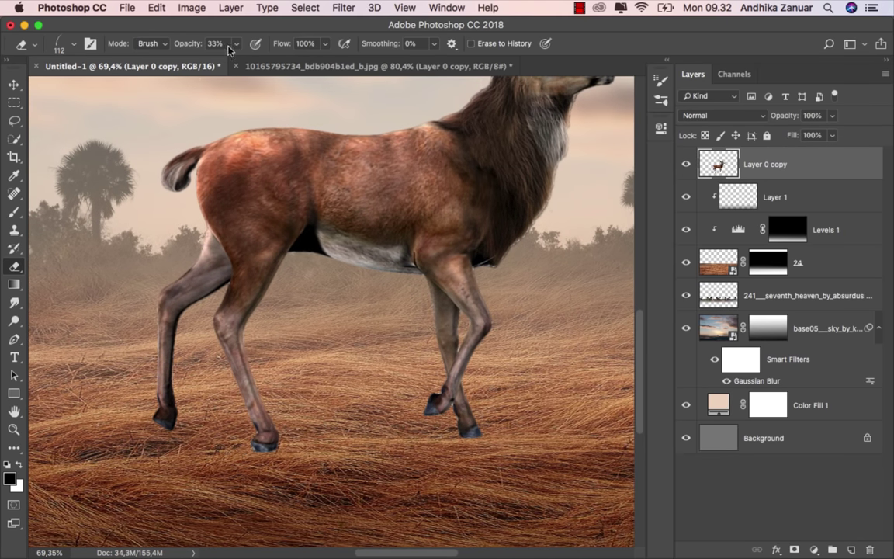
{"action": "left_click_drag", "start_coordinate": [233, 45], "coordinate": [261, 59]}
Tilt the grass brush diagonally and erase the three hoof bottoms into the grass.
{"action": "right_click", "coordinate": [491, 440]}
{"action": "left_click_drag", "start_coordinate": [533, 382], "coordinate": [534, 368]}
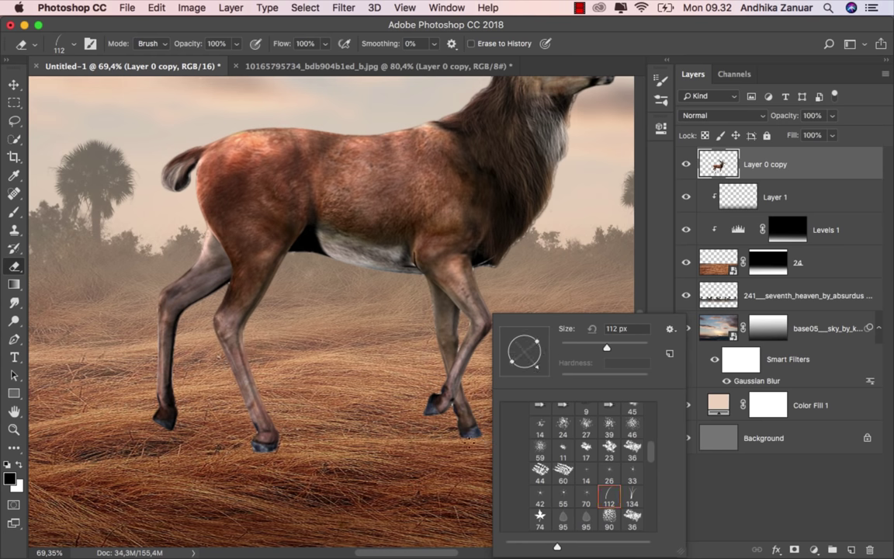
{"action": "key", "text": "Return"}
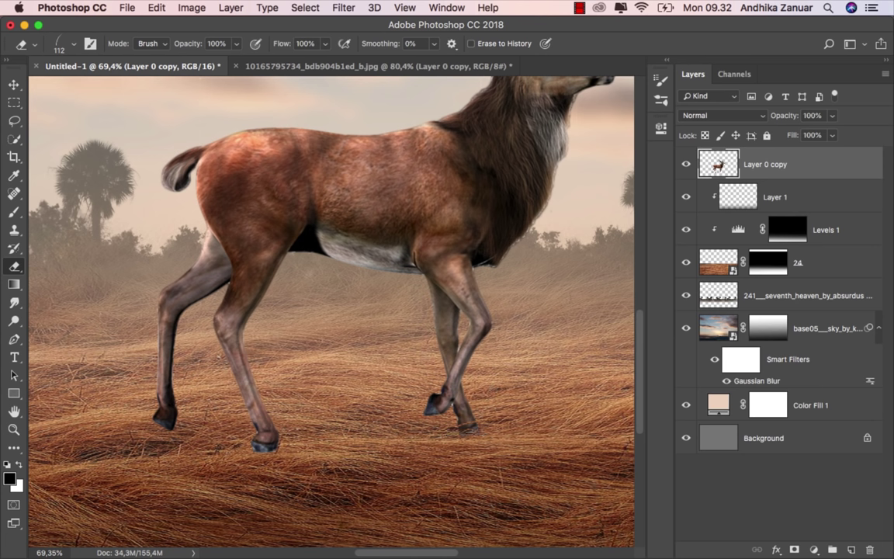
{"action": "left_click_drag", "start_coordinate": [464, 432], "coordinate": [436, 426]}
{"action": "left_click_drag", "start_coordinate": [264, 442], "coordinate": [276, 448]}
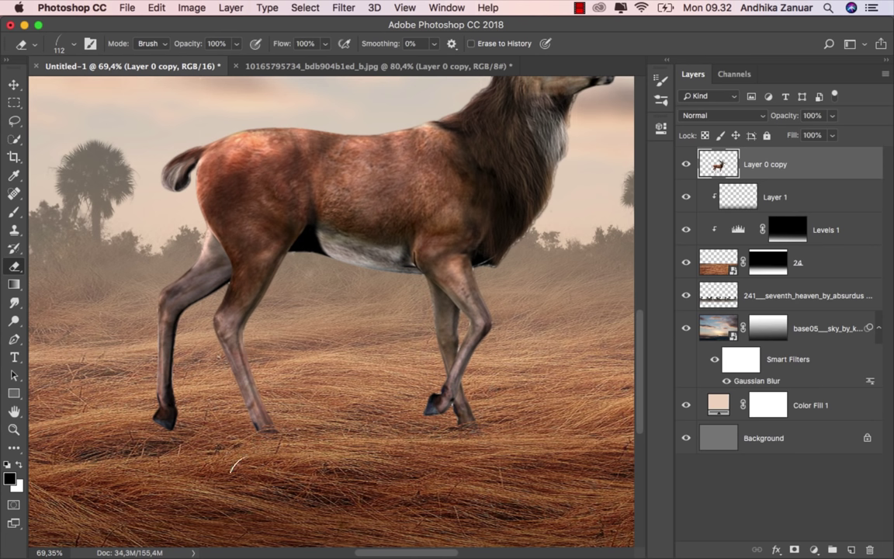
{"action": "mouse_move", "coordinate": [159, 421]}
{"action": "left_mouse_down"}
{"action": "mouse_move", "coordinate": [173, 411]}
{"action": "mouse_move", "coordinate": [164, 408]}
{"action": "left_mouse_up"}
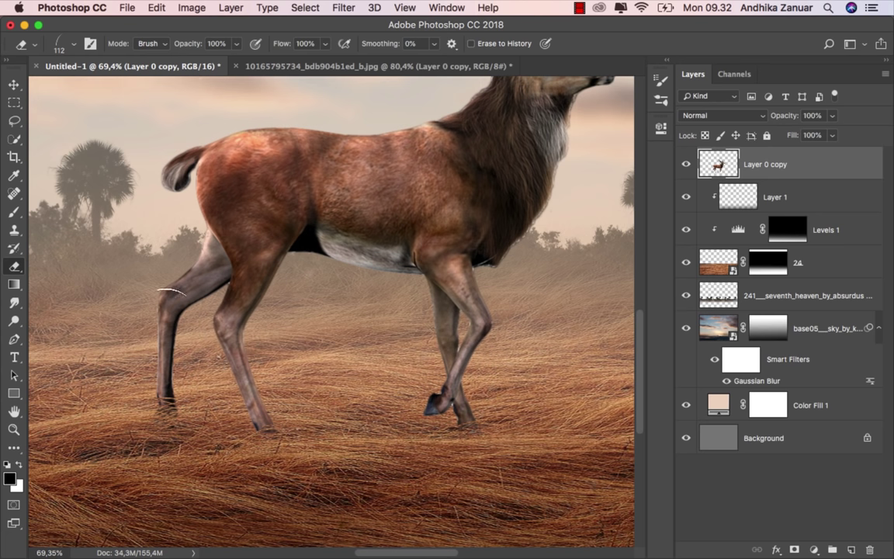
{"action": "key", "text": "v"}
{"action": "key", "text": "super+0"}
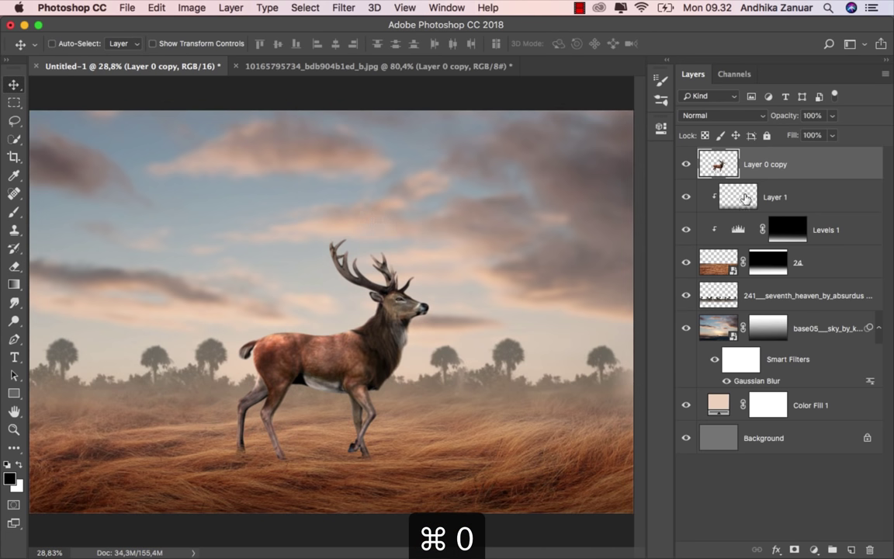
Rename Layer 0 copy to 'deer' and duplicate it as a layer named 'shadow'.
{"action": "double_click", "coordinate": [769, 163]}
{"action": "type", "text": "deer"}
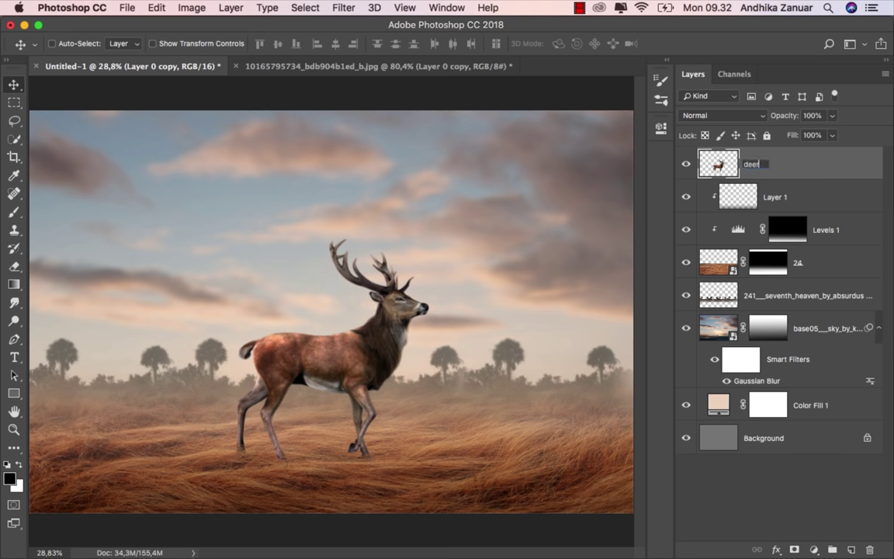
{"action": "key", "text": "Return"}
{"action": "left_click_drag", "start_coordinate": [729, 164], "coordinate": [851, 549]}
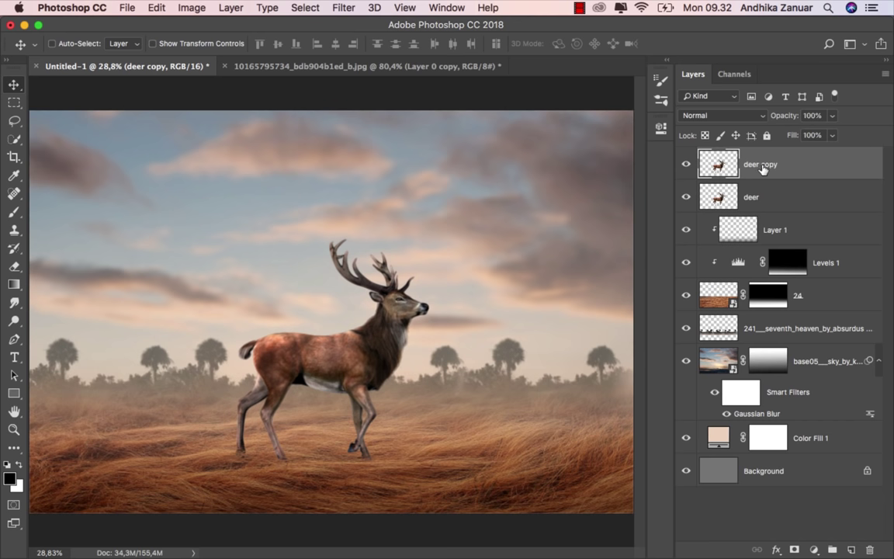
{"action": "type", "text": "shadow"}
{"action": "key", "text": "Return"}
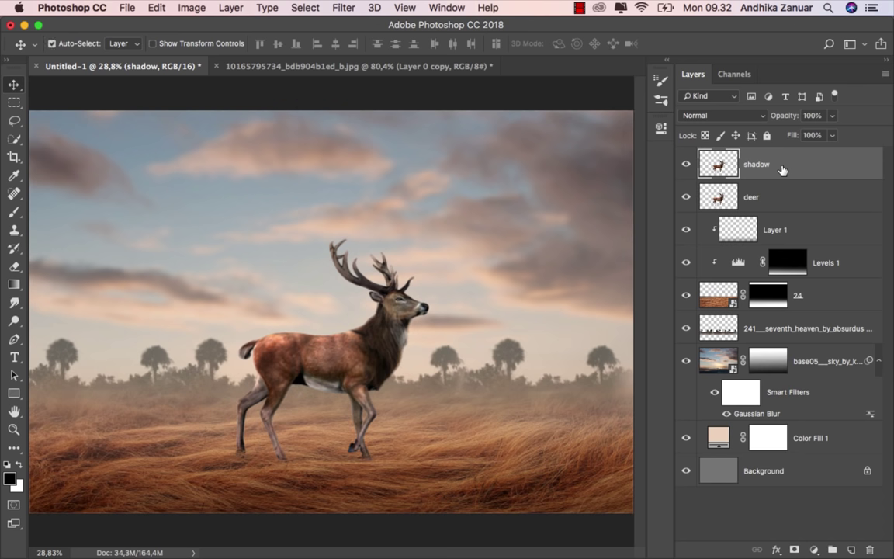
{"action": "key", "text": "super+u"}
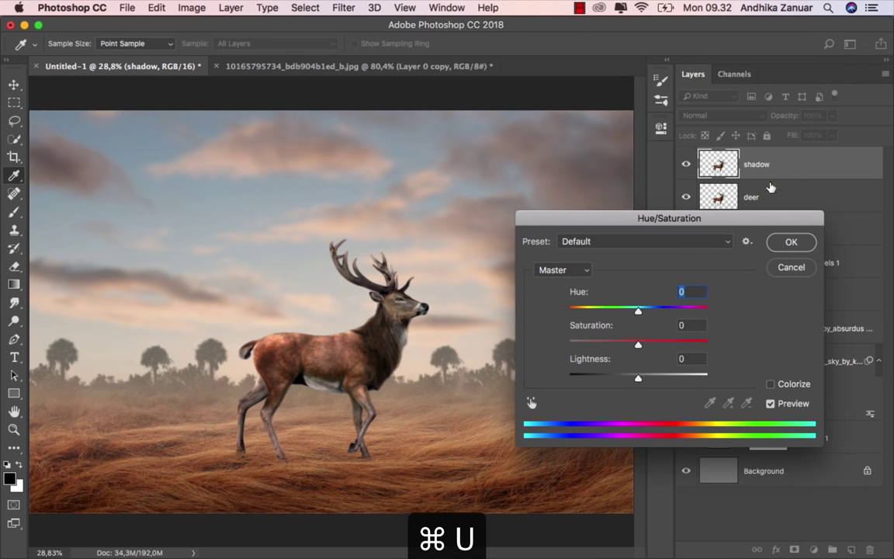
Set the shadow layer's Lightness to -100 and move it beneath the deer layer.
{"action": "left_click_drag", "start_coordinate": [638, 378], "coordinate": [541, 386]}
{"action": "left_click", "coordinate": [791, 242]}
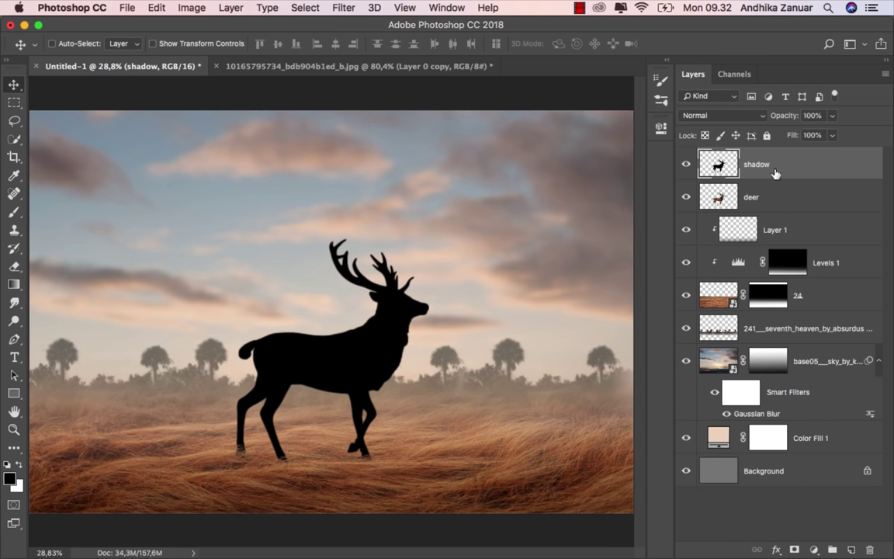
{"action": "left_click_drag", "start_coordinate": [775, 172], "coordinate": [774, 208]}
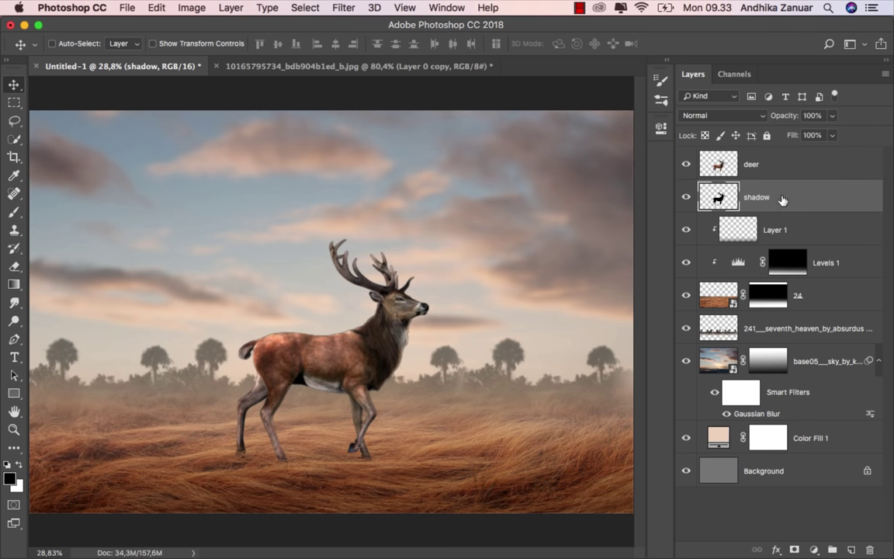
{"action": "key", "text": "ctrl+t"}
Distort the silhouette, flipping it below the hooves at about -46.83% height.
{"action": "right_click", "coordinate": [342, 259]}
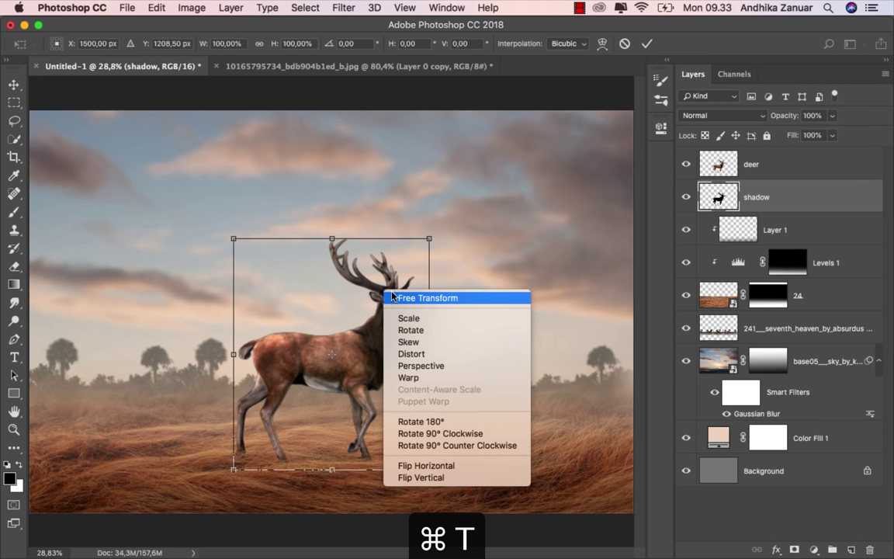
{"action": "left_click", "coordinate": [384, 325]}
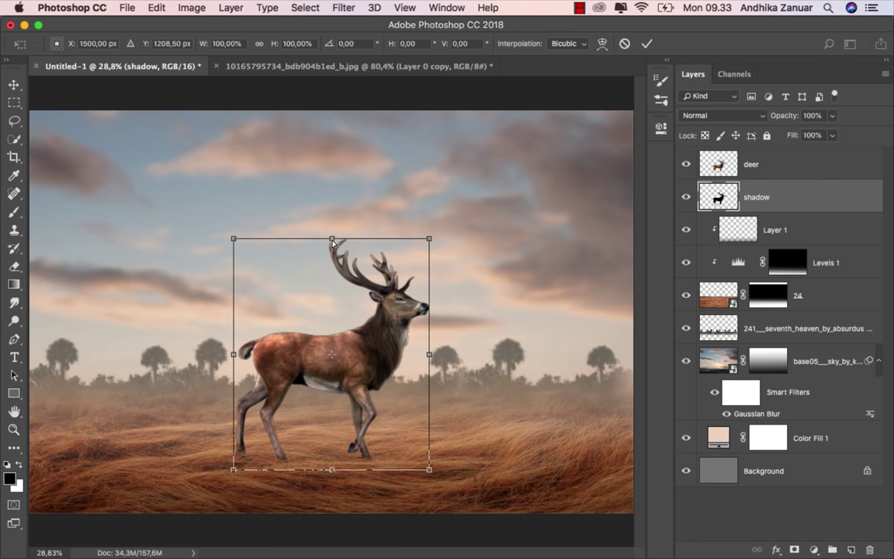
{"action": "left_click_drag", "start_coordinate": [332, 242], "coordinate": [331, 547]}
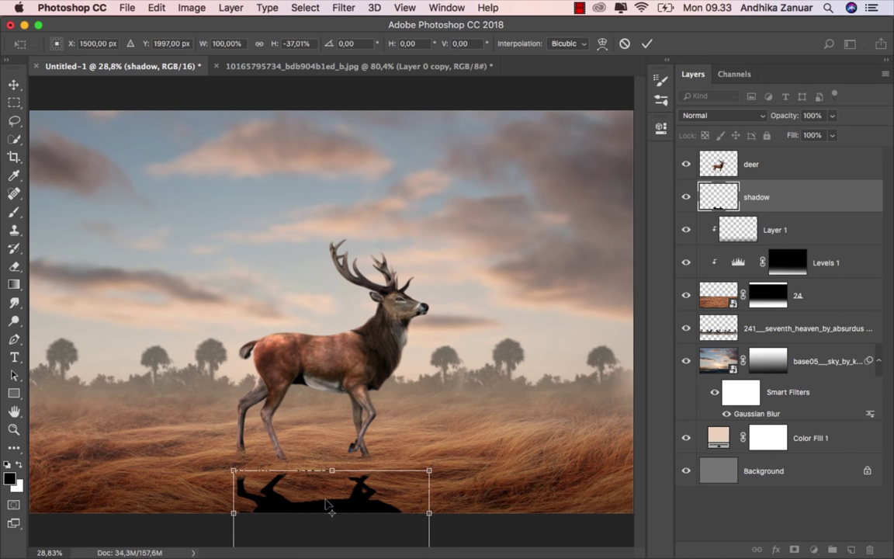
{"action": "left_click_drag", "start_coordinate": [332, 470], "coordinate": [335, 453]}
{"action": "scroll", "coordinate": [409, 437], "scroll_direction": "down", "scroll_amount": 3}
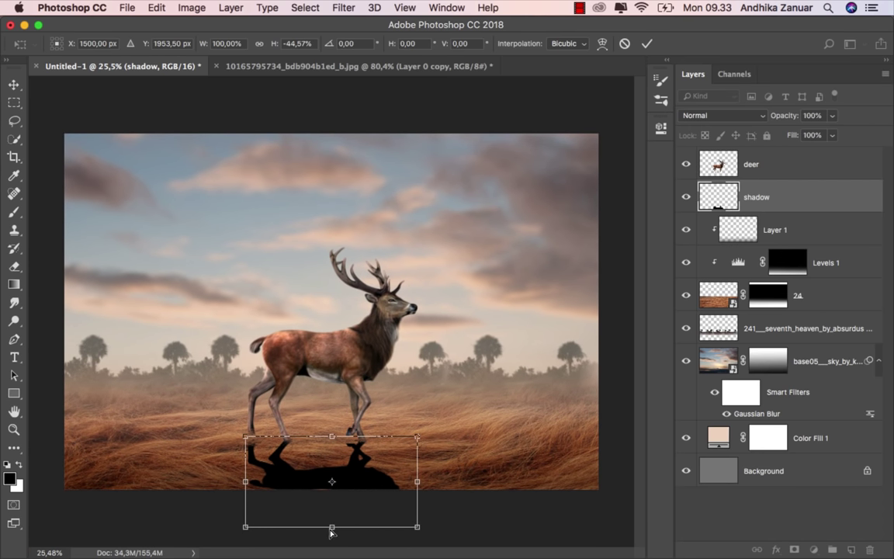
{"action": "left_click_drag", "start_coordinate": [332, 526], "coordinate": [335, 533]}
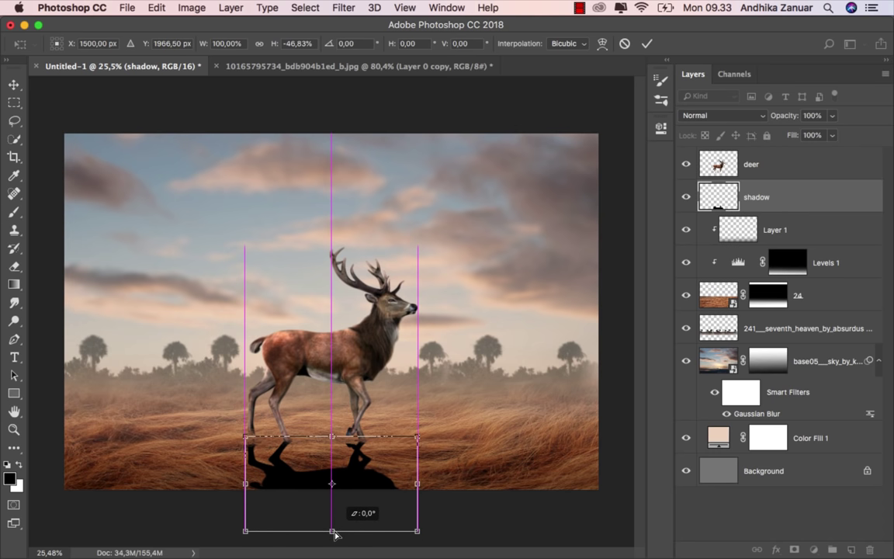
{"action": "left_click_drag", "start_coordinate": [335, 533], "coordinate": [334, 532]}
{"action": "left_click", "coordinate": [646, 44]}
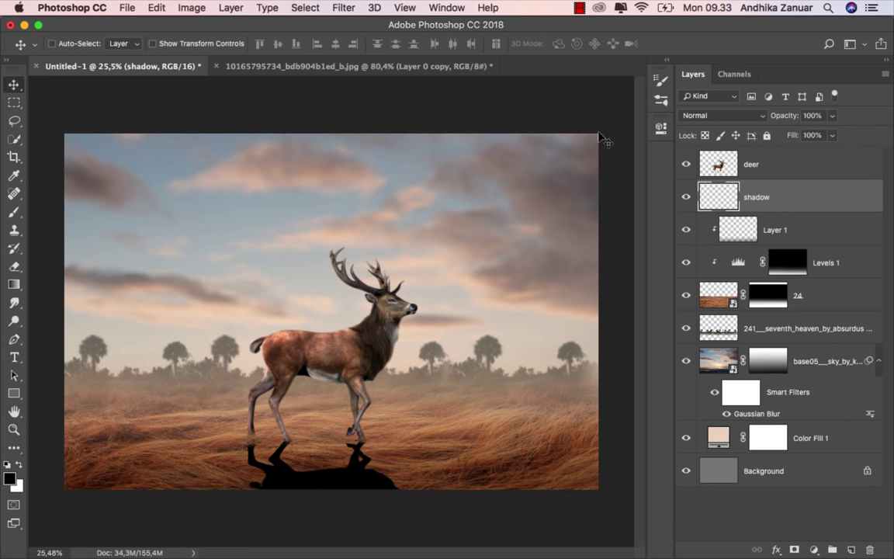
Smudge the tops of the three shadow legs up to meet each hoof.
{"action": "scroll", "coordinate": [318, 473], "scroll_direction": "up", "scroll_amount": 5}
{"action": "scroll", "coordinate": [303, 475], "scroll_direction": "up", "scroll_amount": 2}
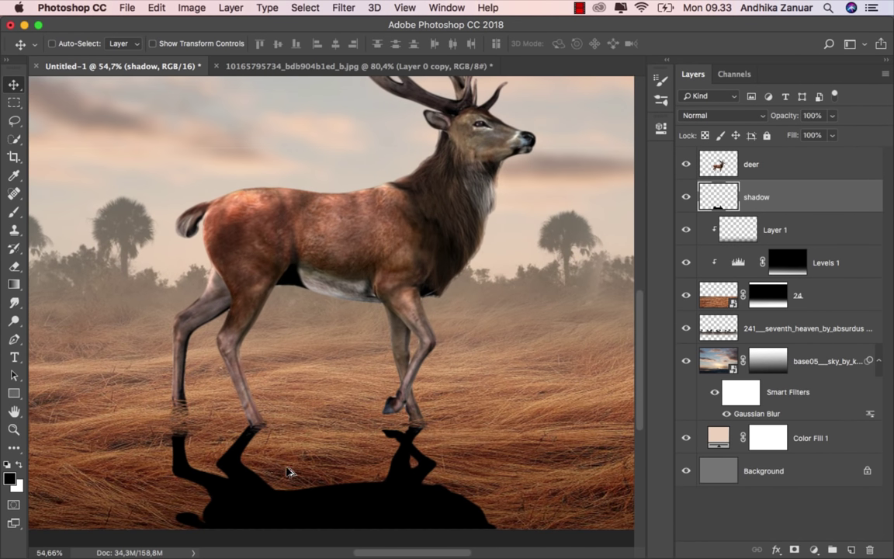
{"action": "scroll", "coordinate": [290, 473], "scroll_direction": "up", "scroll_amount": 2}
{"action": "scroll", "coordinate": [179, 433], "scroll_direction": "up", "scroll_amount": 2}
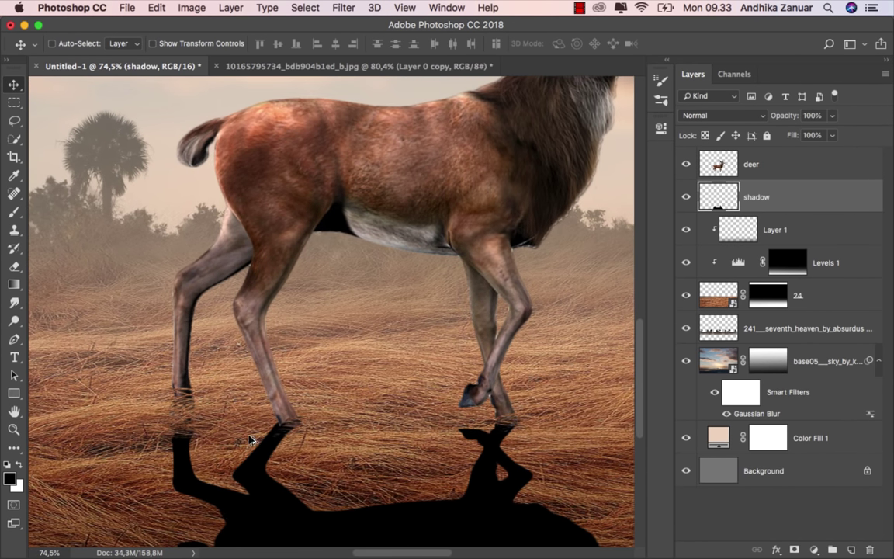
{"action": "scroll", "coordinate": [403, 373], "scroll_direction": "down", "scroll_amount": 2}
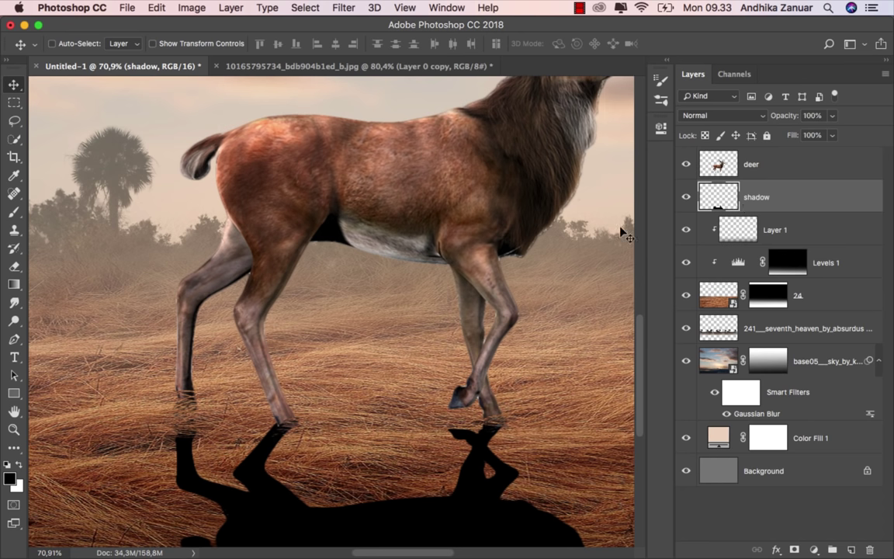
{"action": "left_click_drag", "start_coordinate": [14, 303], "coordinate": [53, 309]}
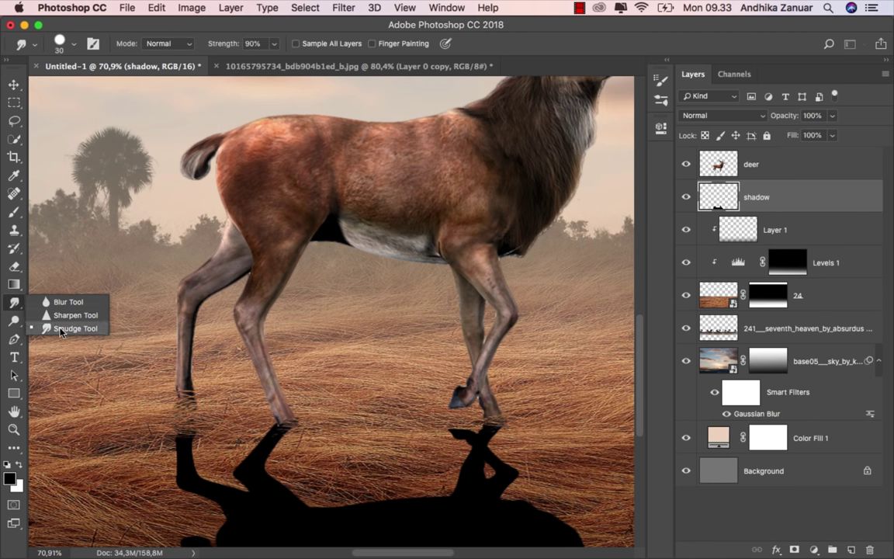
{"action": "left_click", "coordinate": [70, 329]}
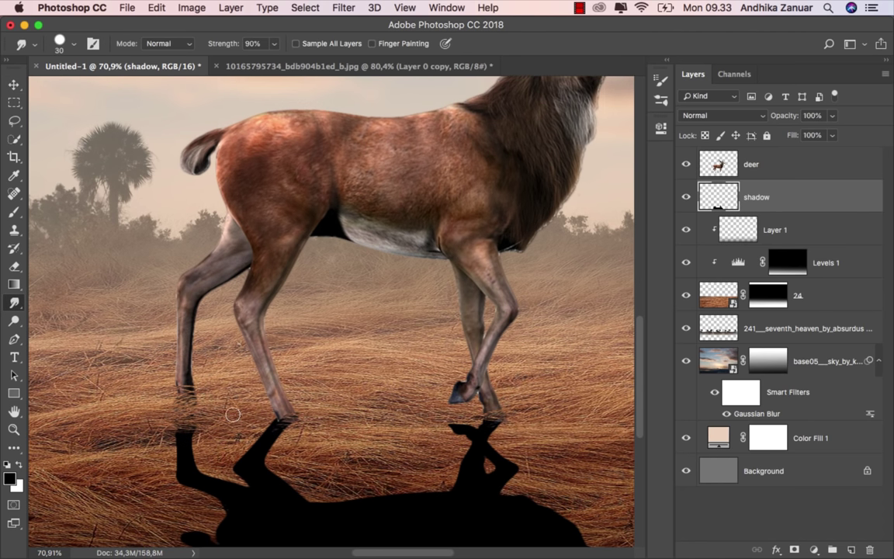
{"action": "left_click_drag", "start_coordinate": [279, 426], "coordinate": [277, 419]}
{"action": "left_click_drag", "start_coordinate": [491, 423], "coordinate": [495, 414]}
{"action": "mouse_move", "coordinate": [184, 437]}
{"action": "left_mouse_down"}
{"action": "mouse_move", "coordinate": [186, 392]}
{"action": "mouse_move", "coordinate": [180, 427]}
{"action": "mouse_move", "coordinate": [200, 414]}
{"action": "left_mouse_up"}
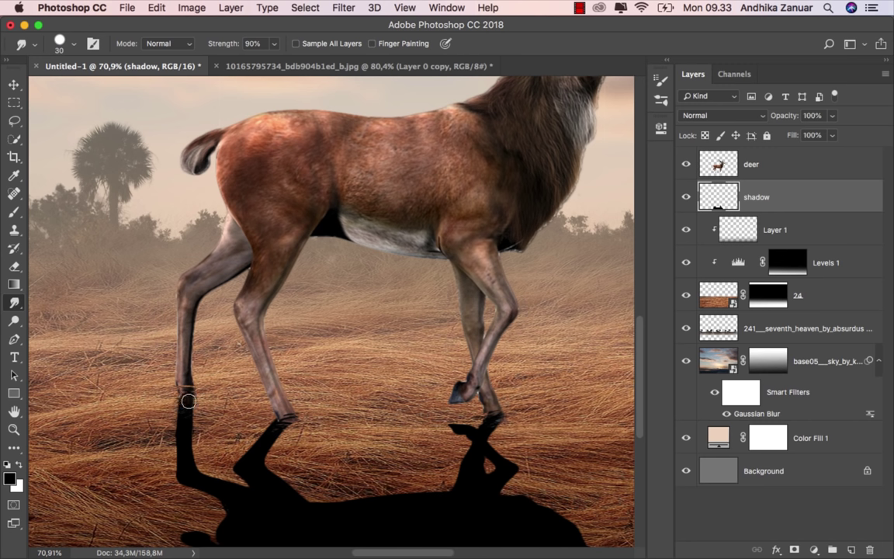
{"action": "key", "text": "bracketleft"}
{"action": "key", "text": "bracketright"}
{"action": "scroll", "coordinate": [251, 464], "scroll_direction": "down", "scroll_amount": 2}
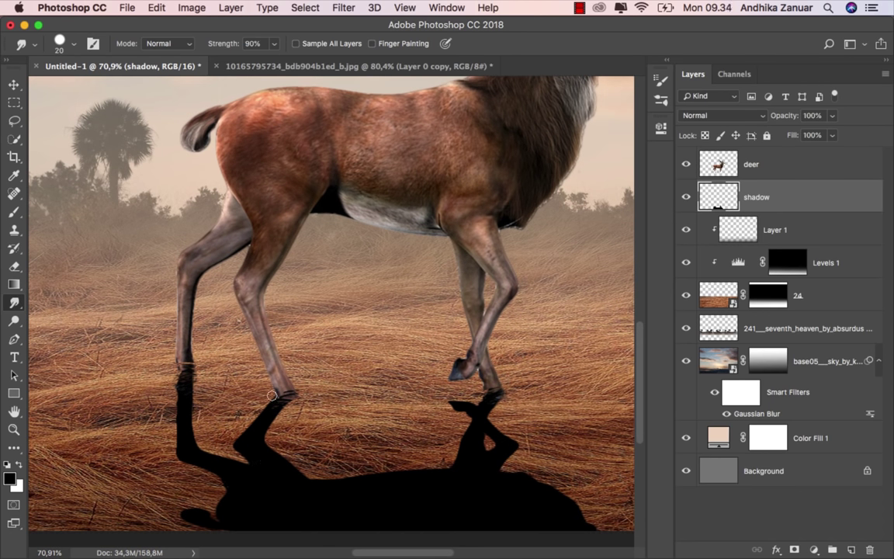
Lower the shadow layer's opacity to 34% and reselect the deer layer.
{"action": "key", "text": "v"}
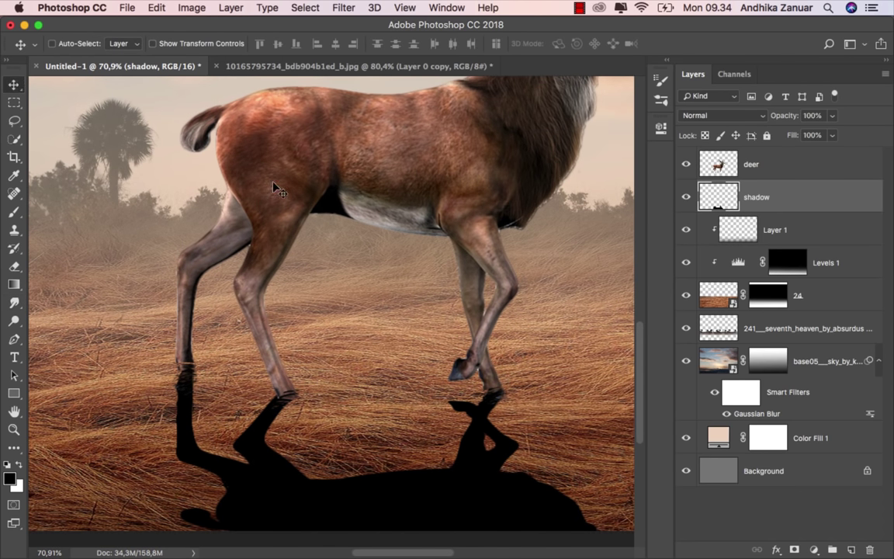
{"action": "key", "text": "super+0"}
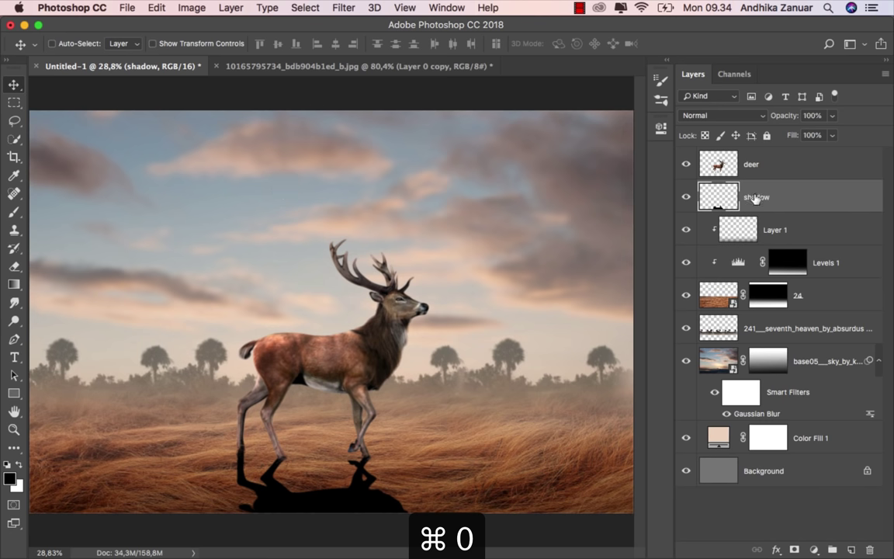
{"action": "left_click", "coordinate": [831, 116]}
{"action": "left_click_drag", "start_coordinate": [836, 133], "coordinate": [789, 137]}
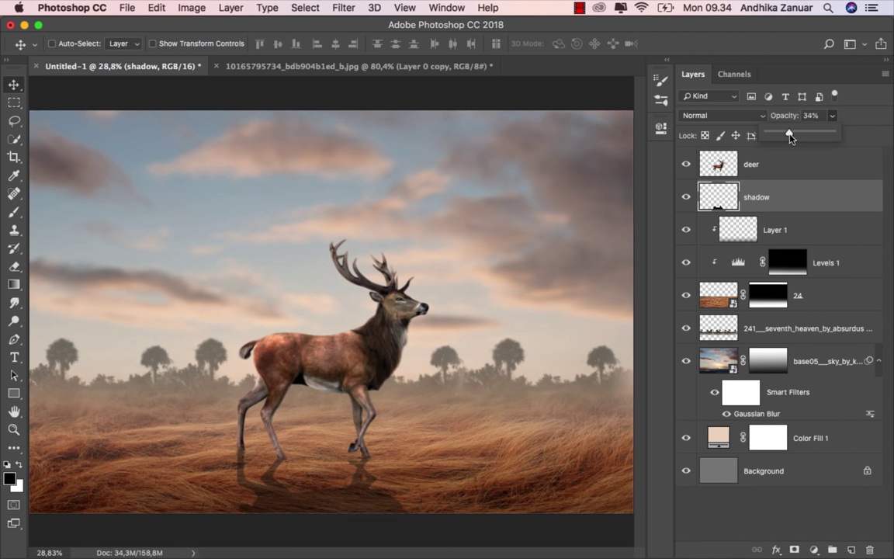
{"action": "left_click", "coordinate": [776, 198]}
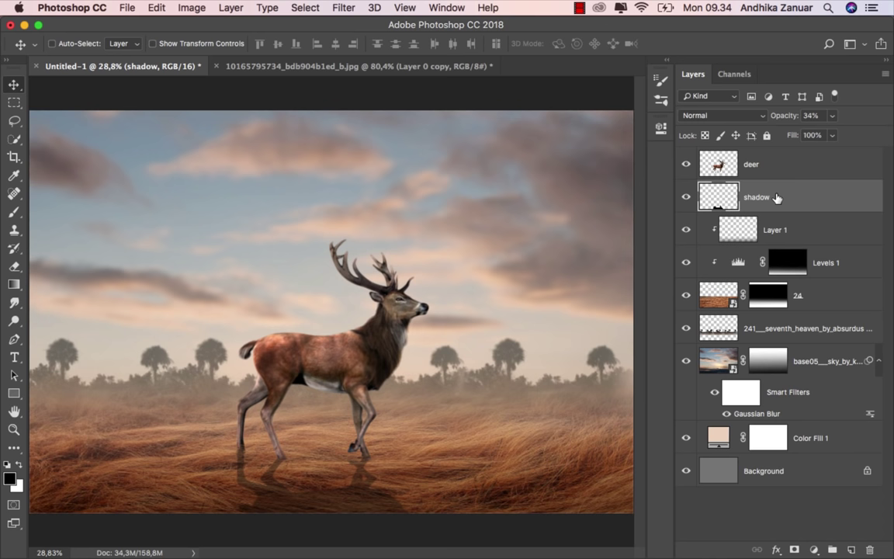
{"action": "left_click", "coordinate": [789, 169]}
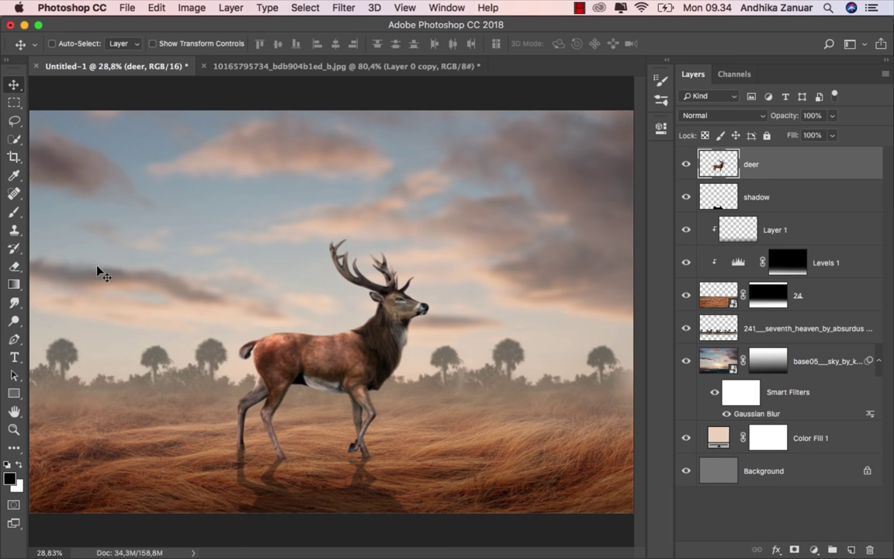
Switch to the Eraser tool with a Hard Round brush.
{"action": "left_click", "coordinate": [23, 270]}
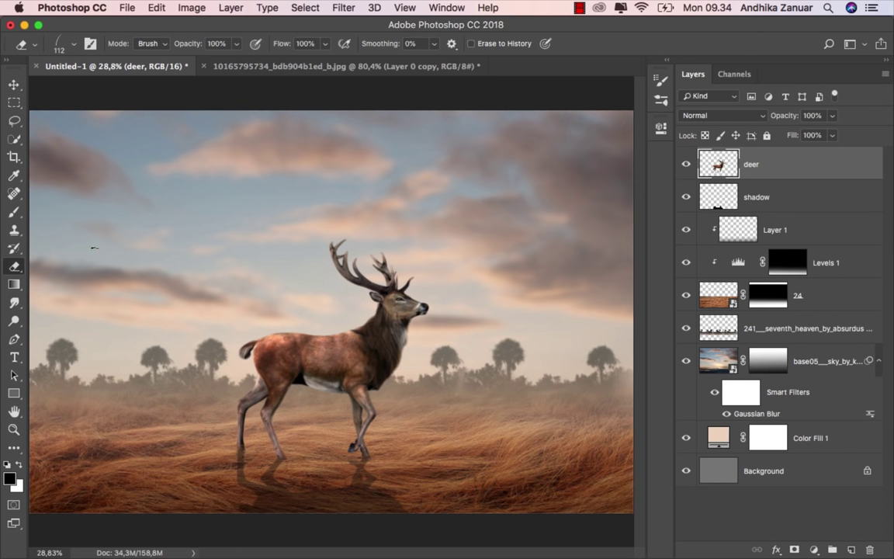
{"action": "left_click", "coordinate": [58, 44]}
{"action": "left_click_drag", "start_coordinate": [167, 181], "coordinate": [165, 151]}
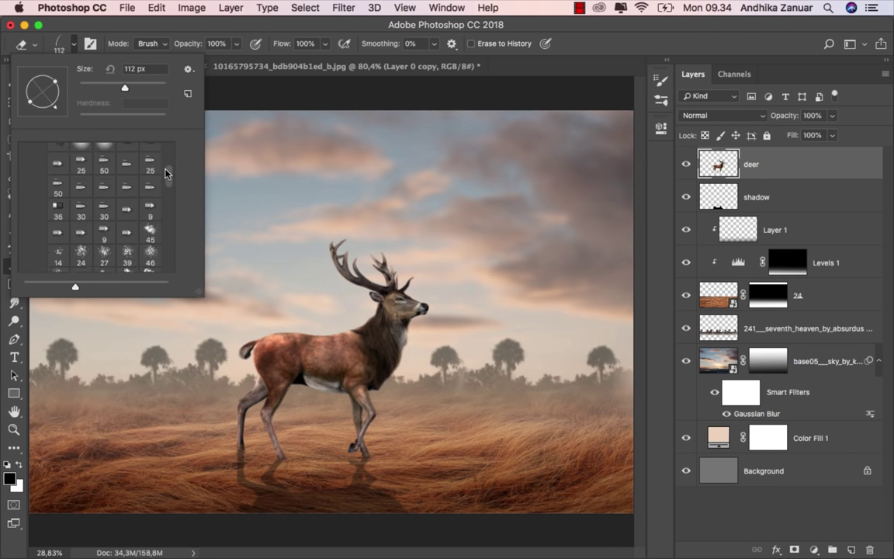
{"action": "left_click", "coordinate": [81, 189]}
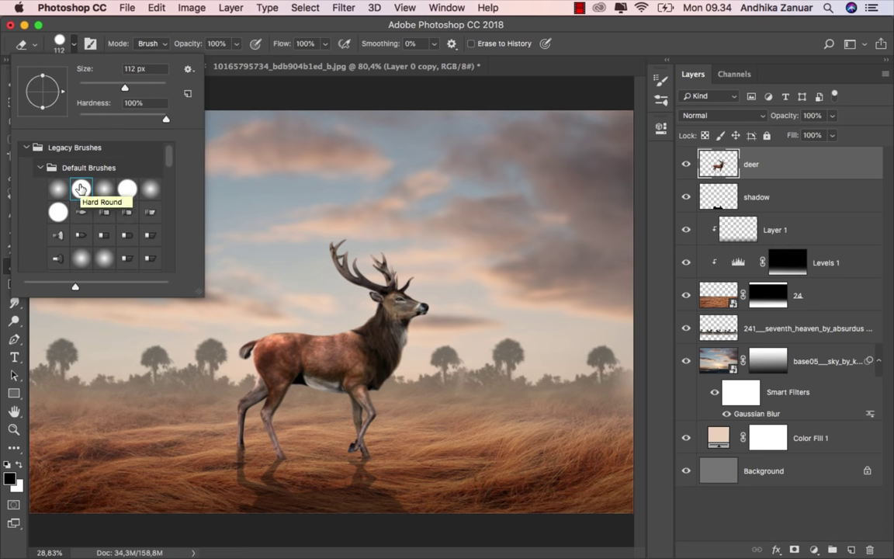
{"action": "left_click", "coordinate": [242, 29]}
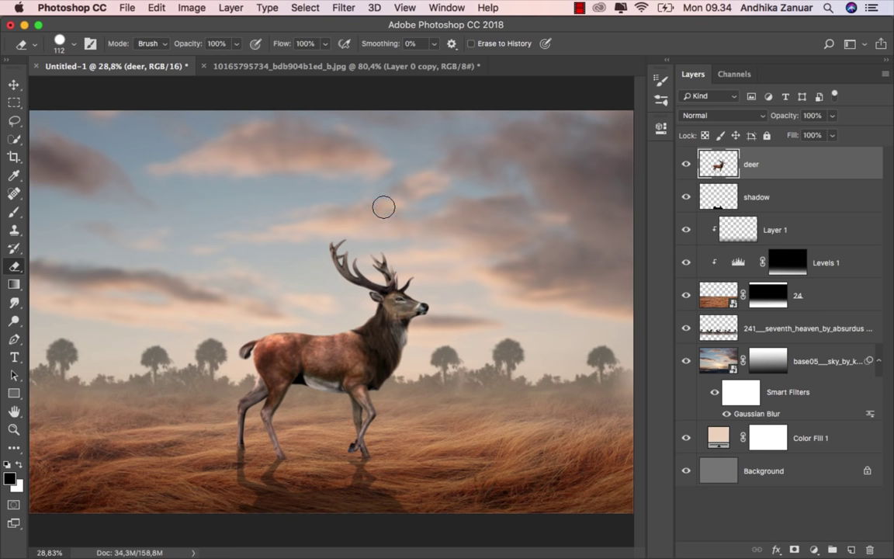
Erase the left antler tip and remaining stub from the deer's head, then fit the image on screen.
{"action": "scroll", "coordinate": [365, 247], "scroll_direction": "up", "scroll_amount": 5}
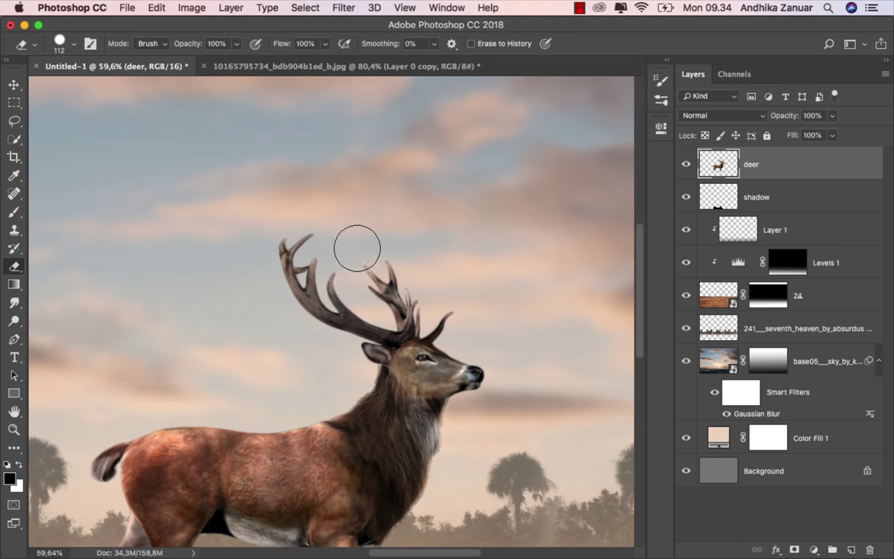
{"action": "scroll", "coordinate": [309, 225], "scroll_direction": "up", "scroll_amount": 2}
{"action": "mouse_move", "coordinate": [291, 268]}
{"action": "left_mouse_down"}
{"action": "mouse_move", "coordinate": [341, 300]}
{"action": "mouse_move", "coordinate": [433, 259]}
{"action": "mouse_move", "coordinate": [436, 283]}
{"action": "mouse_move", "coordinate": [471, 313]}
{"action": "mouse_move", "coordinate": [339, 303]}
{"action": "mouse_move", "coordinate": [296, 319]}
{"action": "mouse_move", "coordinate": [339, 320]}
{"action": "left_mouse_up"}
{"action": "scroll", "coordinate": [468, 316], "scroll_direction": "up", "scroll_amount": 2}
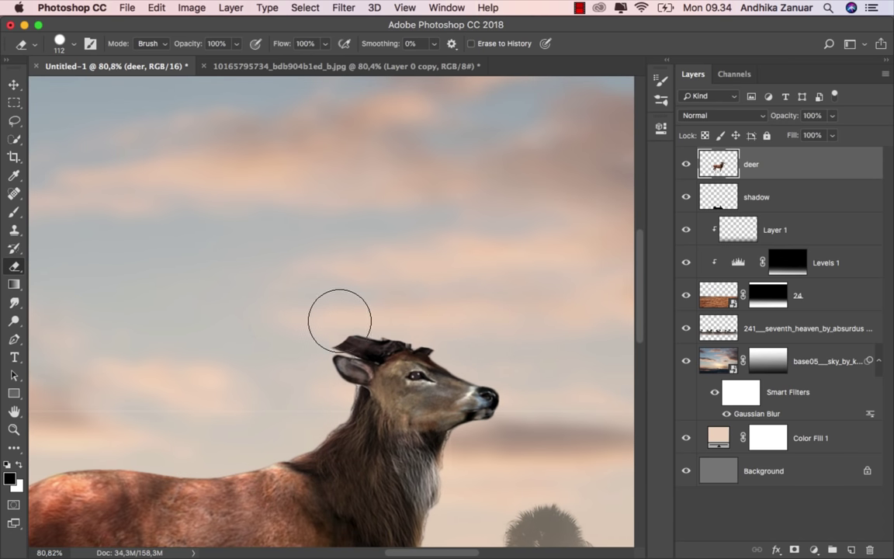
{"action": "key", "text": "bracketleft"}
{"action": "key", "text": "bracketleft"}
{"action": "key", "text": "bracketleft"}
{"action": "key", "text": "bracketleft"}
{"action": "key", "text": "bracketleft"}
{"action": "key", "text": "bracketleft"}
{"action": "key", "text": "bracketleft"}
{"action": "key", "text": "bracketleft"}
{"action": "key", "text": "bracketleft"}
{"action": "key", "text": "bracketleft"}
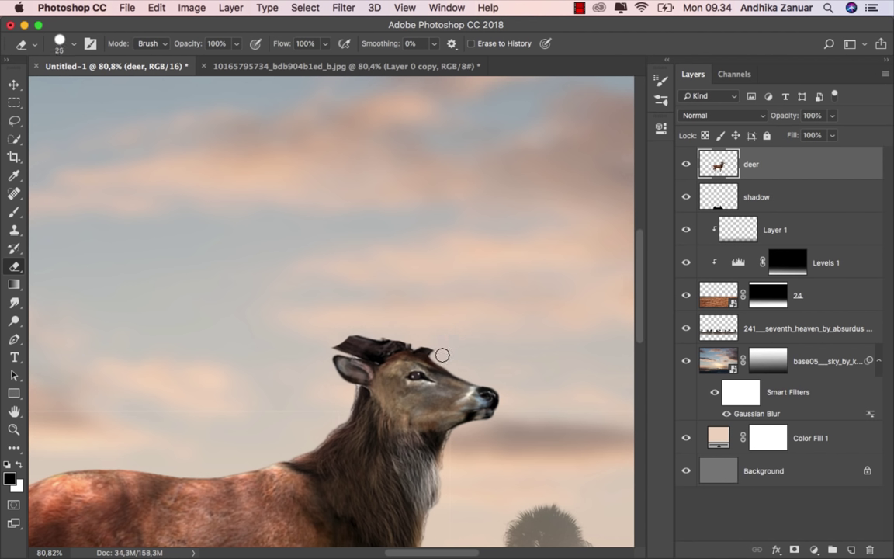
{"action": "mouse_move", "coordinate": [435, 355]}
{"action": "left_mouse_down"}
{"action": "mouse_move", "coordinate": [399, 339]}
{"action": "mouse_move", "coordinate": [360, 350]}
{"action": "mouse_move", "coordinate": [361, 339]}
{"action": "mouse_move", "coordinate": [377, 337]}
{"action": "mouse_move", "coordinate": [437, 347]}
{"action": "mouse_move", "coordinate": [364, 351]}
{"action": "left_mouse_up"}
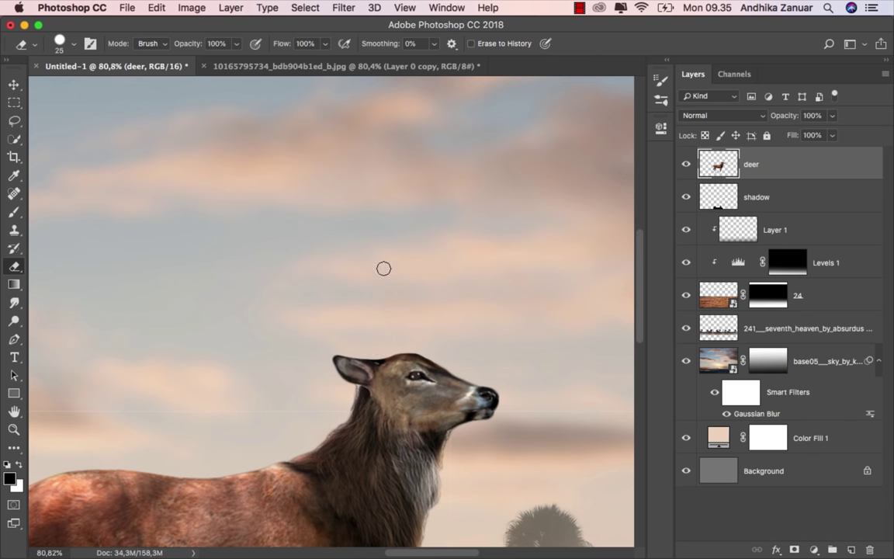
{"action": "left_click", "coordinate": [14, 84]}
{"action": "key", "text": "super+0"}
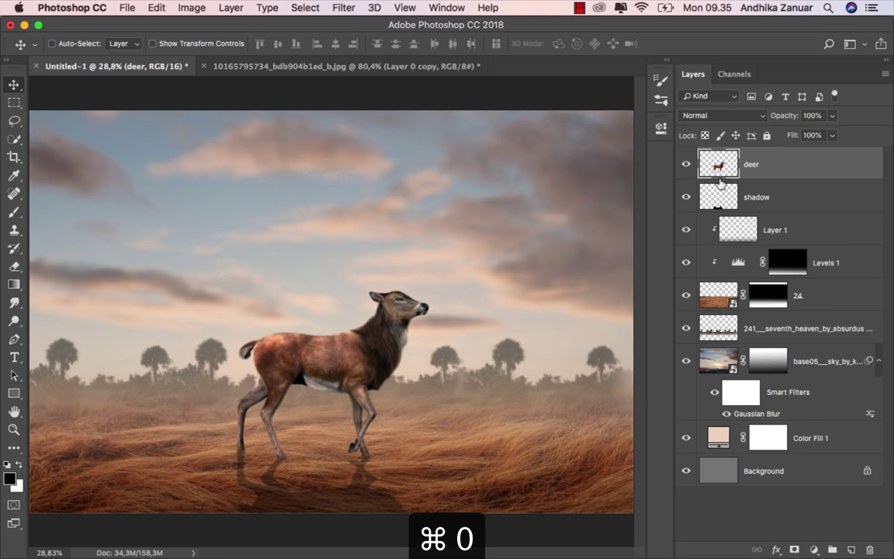
{"action": "left_click", "coordinate": [125, 9]}
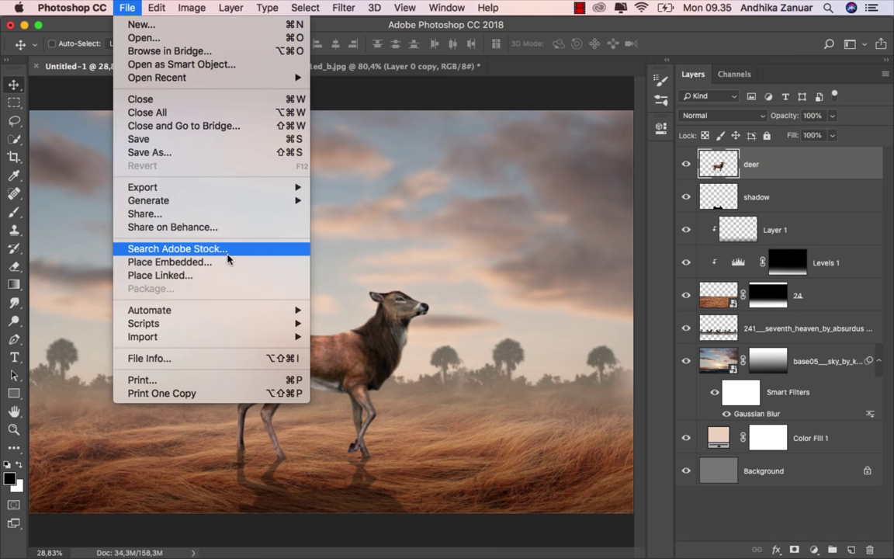
{"action": "left_click", "coordinate": [250, 264]}
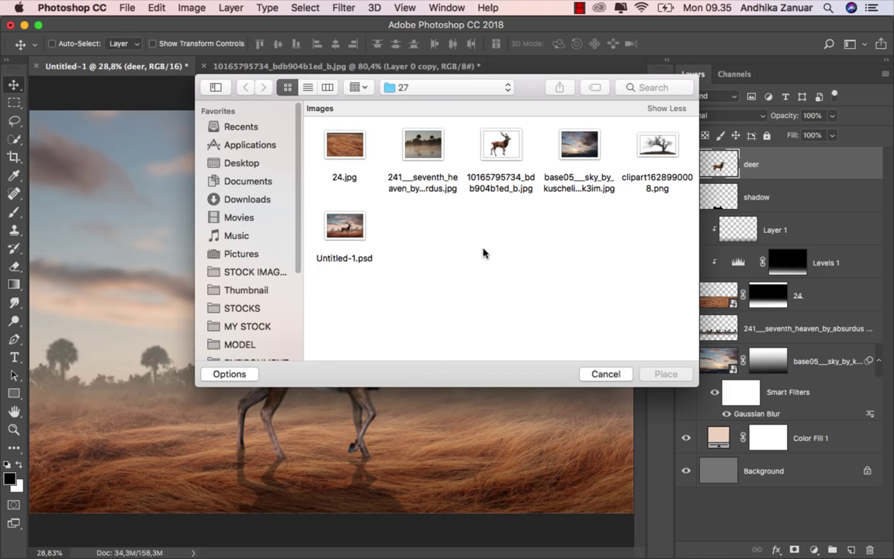
{"action": "left_click", "coordinate": [658, 148]}
{"action": "left_click", "coordinate": [661, 373]}
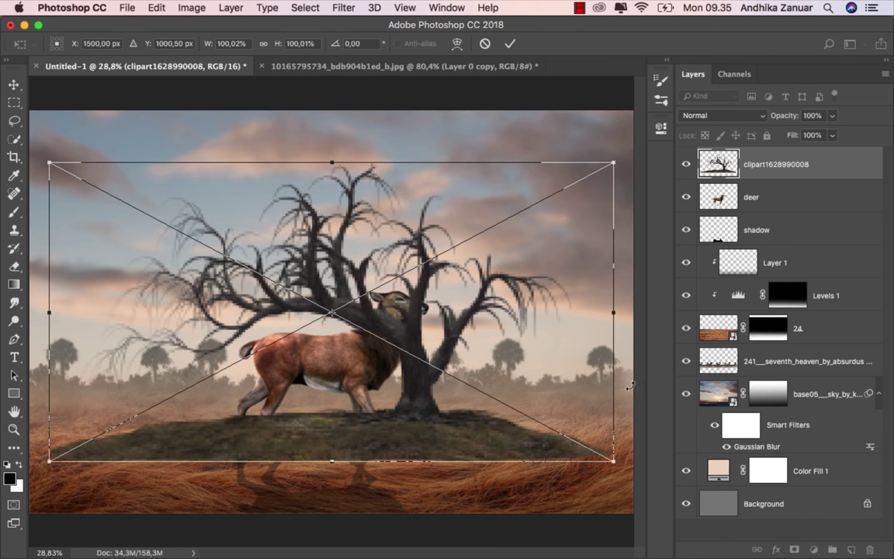
{"action": "left_click_drag", "start_coordinate": [408, 281], "coordinate": [434, 270]}
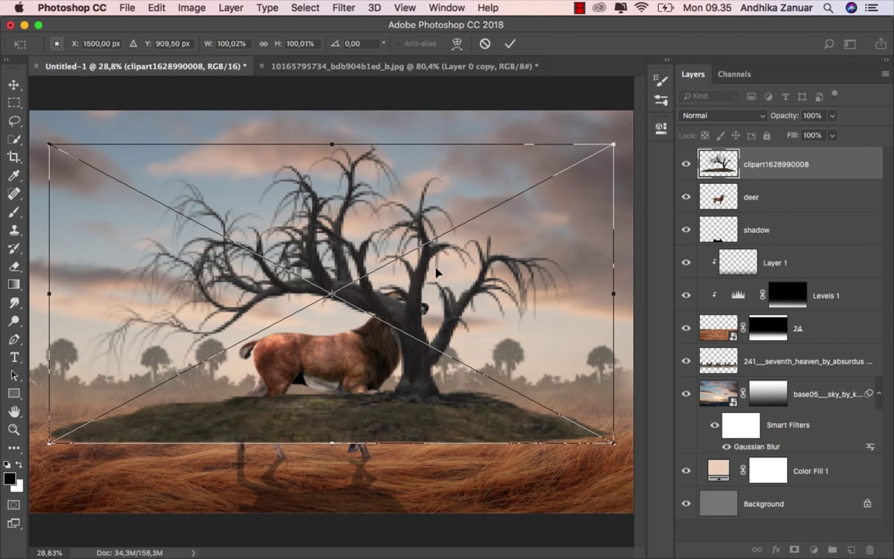
{"action": "left_click", "coordinate": [509, 44]}
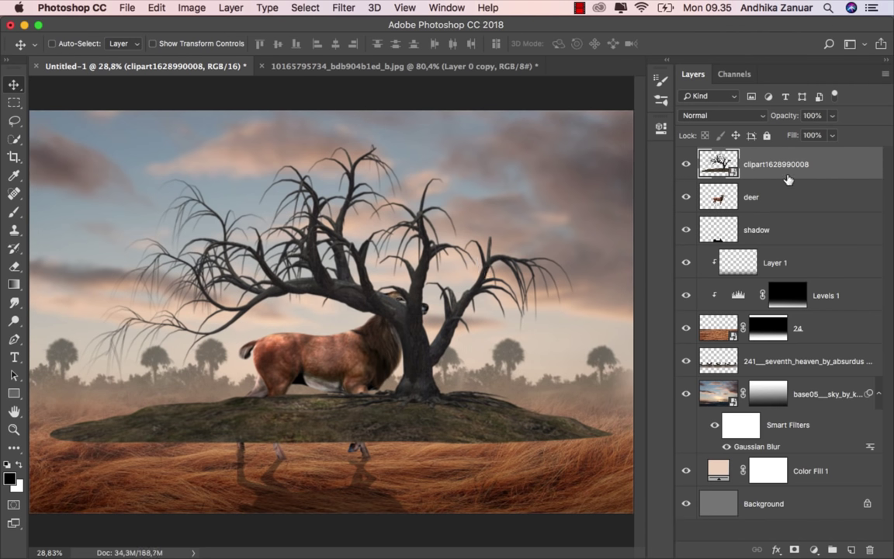
{"action": "left_click_drag", "start_coordinate": [768, 167], "coordinate": [784, 209]}
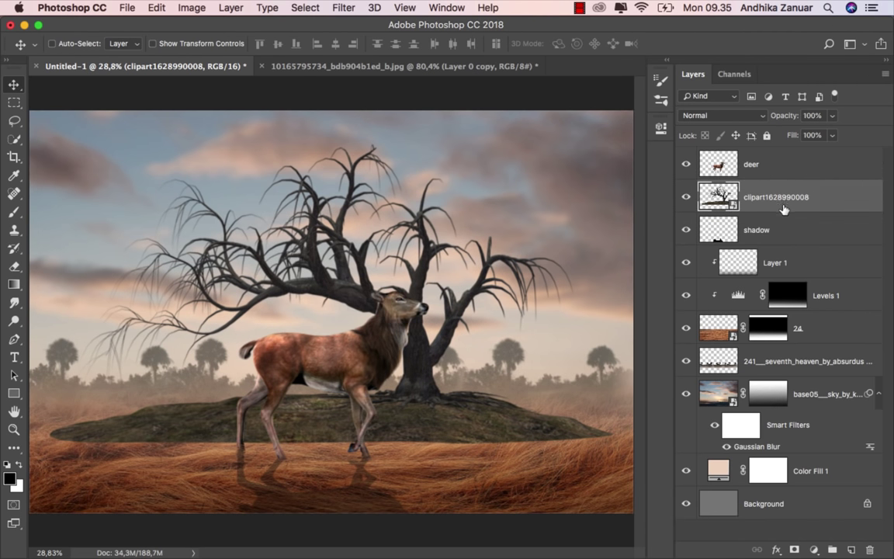
Scale the tree to about 40%, move its trunk onto the deer's head, and tilt it about -1.5°.
{"action": "key", "text": "super+t"}
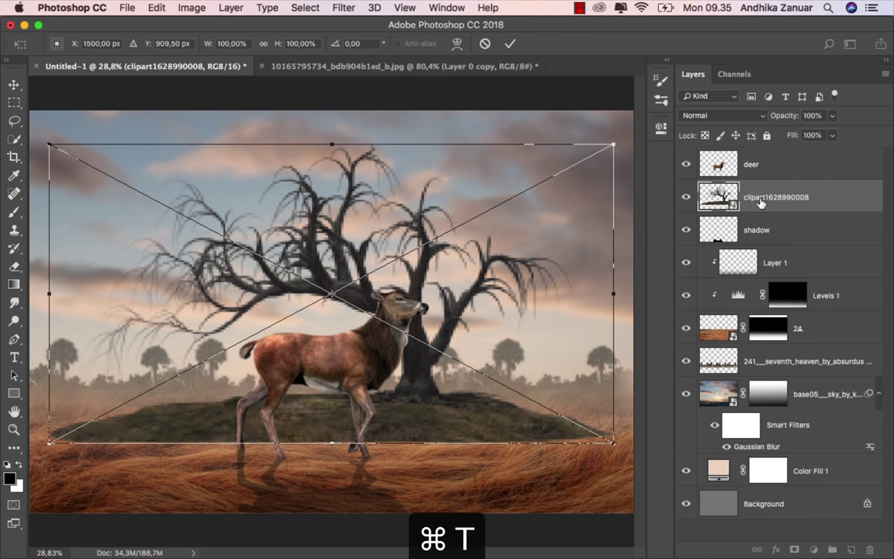
{"action": "left_click_drag", "start_coordinate": [611, 143], "coordinate": [458, 233]}
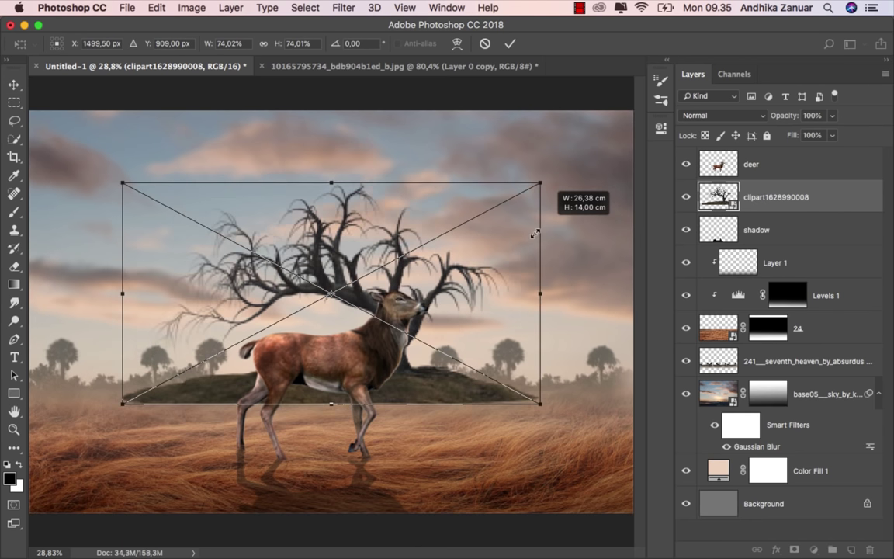
{"action": "scroll", "coordinate": [448, 295], "scroll_direction": "up", "scroll_amount": 1}
{"action": "scroll", "coordinate": [448, 295], "scroll_direction": "up", "scroll_amount": 2}
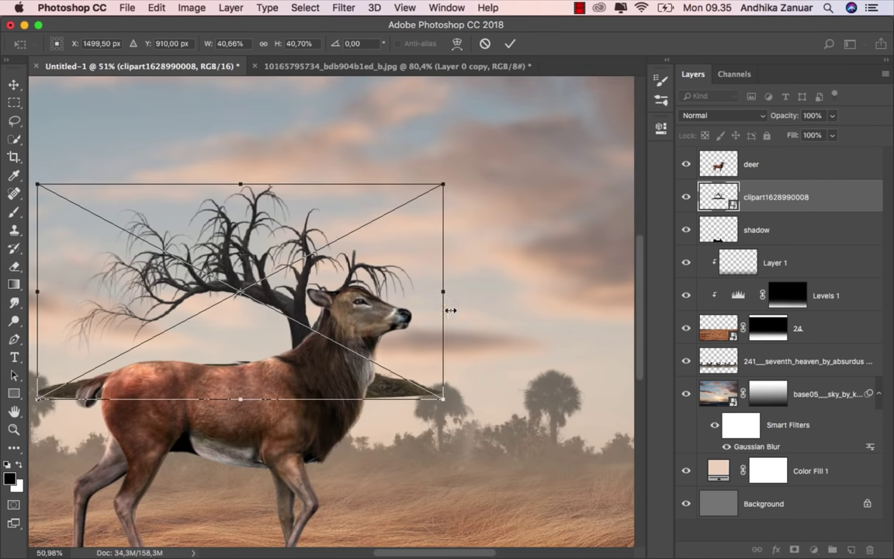
{"action": "mouse_move", "coordinate": [258, 288]}
{"action": "left_mouse_down"}
{"action": "mouse_move", "coordinate": [295, 243]}
{"action": "mouse_move", "coordinate": [344, 246]}
{"action": "left_mouse_up"}
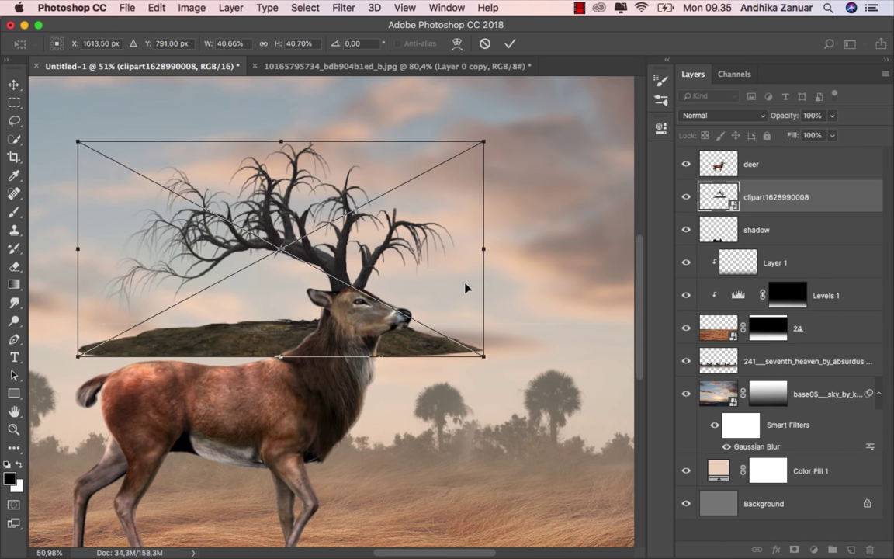
{"action": "left_click_drag", "start_coordinate": [524, 305], "coordinate": [533, 303]}
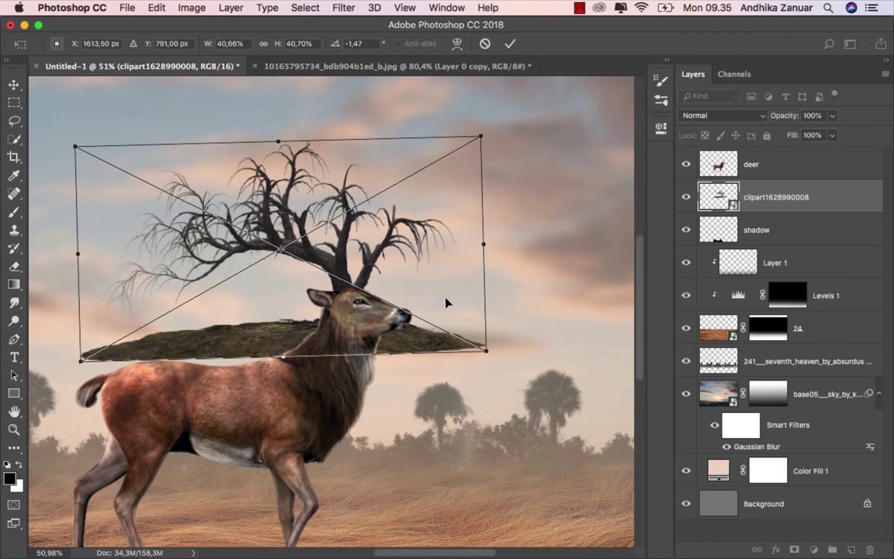
Commit the tree transform and zoom in to frame the deer's head.
{"action": "left_click", "coordinate": [510, 43]}
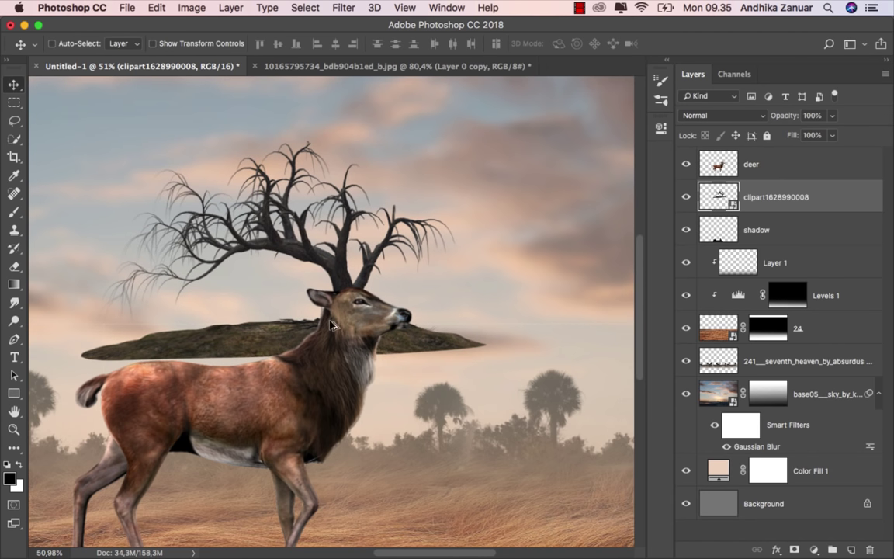
{"action": "scroll", "coordinate": [297, 334], "scroll_direction": "up", "scroll_amount": 1}
{"action": "scroll", "coordinate": [298, 333], "scroll_direction": "up", "scroll_amount": 1}
{"action": "scroll", "coordinate": [297, 334], "scroll_direction": "up", "scroll_amount": 1}
{"action": "left_click_drag", "start_coordinate": [297, 334], "coordinate": [362, 310]}
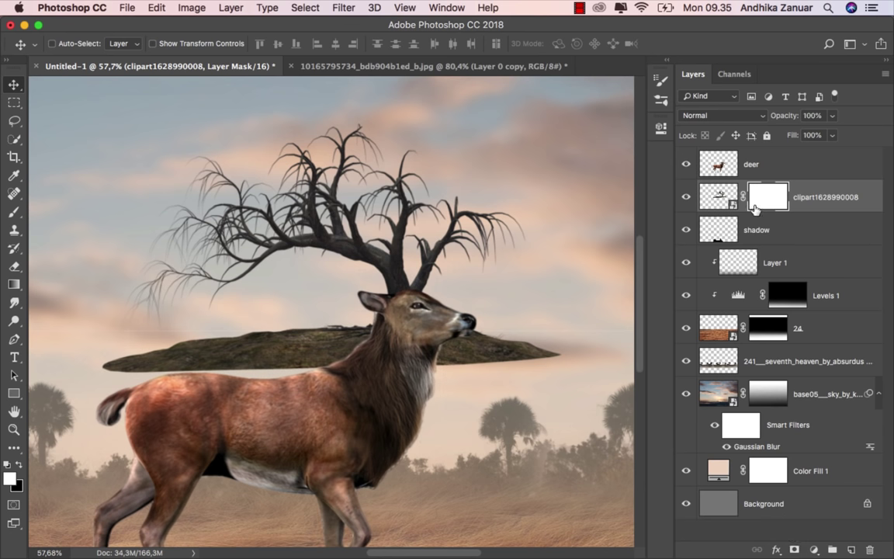
Paint black with a 118 px brush on the tree's mask to hide the rock.
{"action": "left_click", "coordinate": [15, 212]}
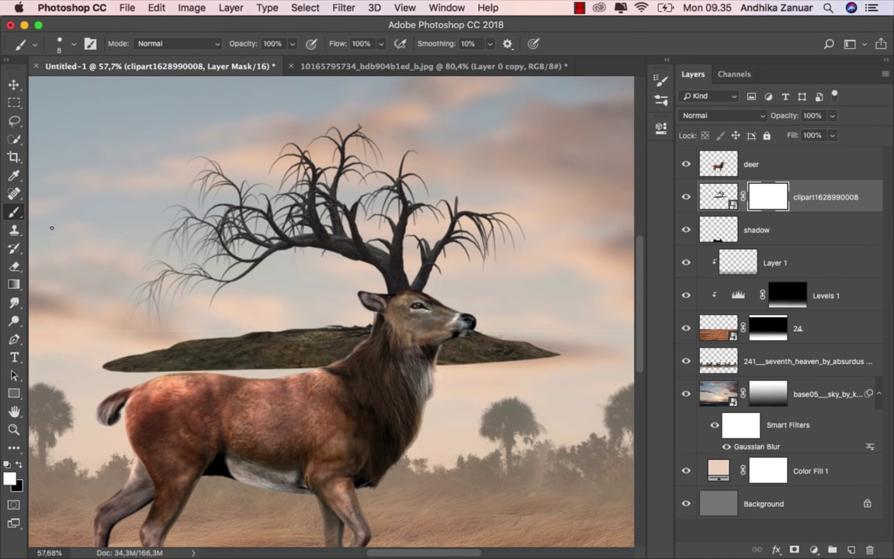
{"action": "left_click", "coordinate": [20, 464]}
{"action": "left_click", "coordinate": [64, 49]}
{"action": "left_click_drag", "start_coordinate": [107, 79], "coordinate": [139, 84]}
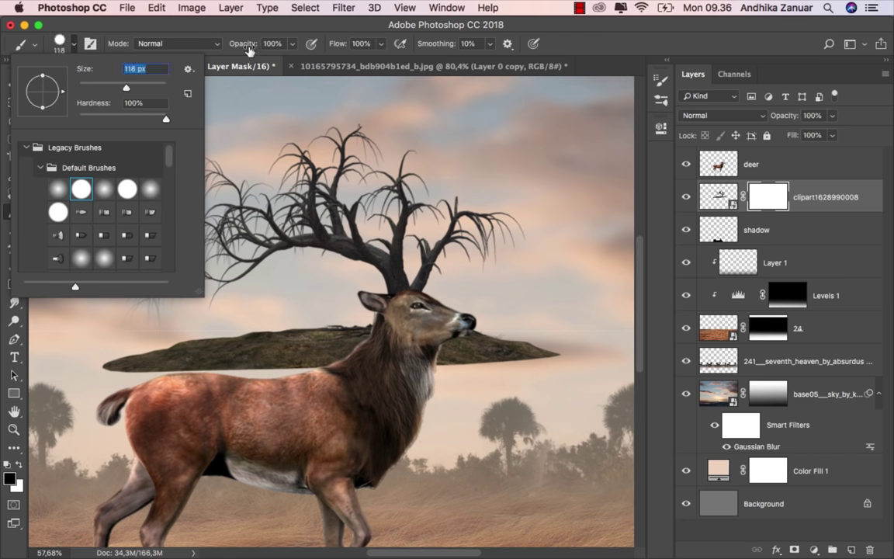
{"action": "left_click", "coordinate": [271, 33]}
{"action": "mouse_move", "coordinate": [551, 353]}
{"action": "left_mouse_down"}
{"action": "mouse_move", "coordinate": [334, 322]}
{"action": "mouse_move", "coordinate": [106, 365]}
{"action": "mouse_move", "coordinate": [341, 362]}
{"action": "left_mouse_up"}
{"action": "scroll", "coordinate": [415, 400], "scroll_direction": "down", "scroll_amount": 2}
{"action": "scroll", "coordinate": [415, 400], "scroll_direction": "down", "scroll_amount": 1}
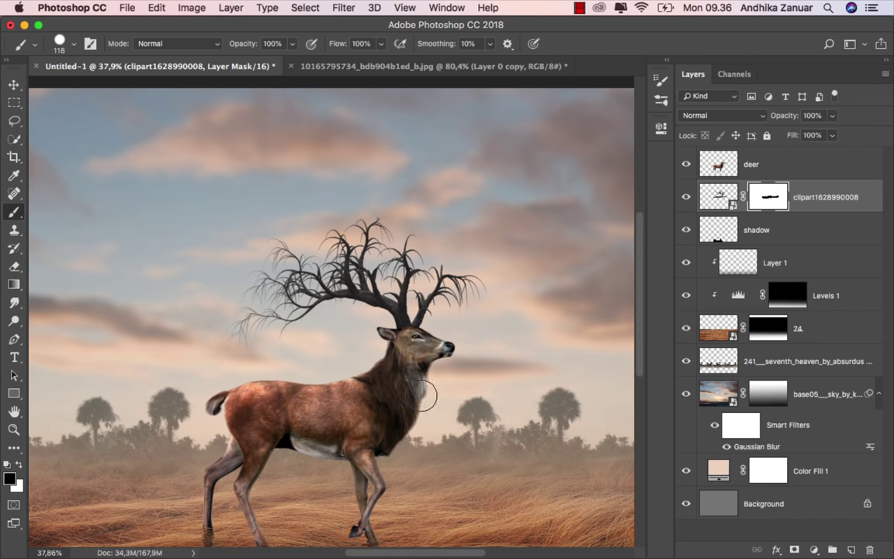
{"action": "scroll", "coordinate": [543, 373], "scroll_direction": "up", "scroll_amount": 2}
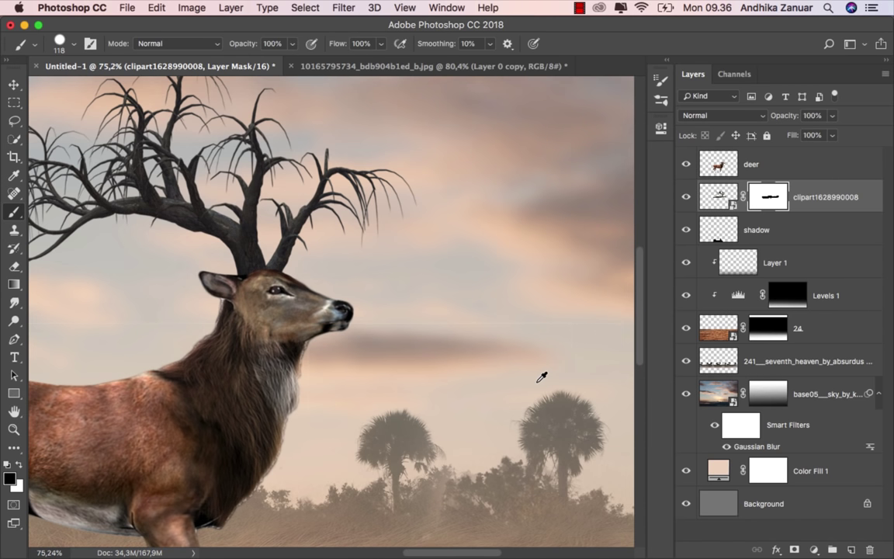
{"action": "scroll", "coordinate": [520, 375], "scroll_direction": "up", "scroll_amount": 1}
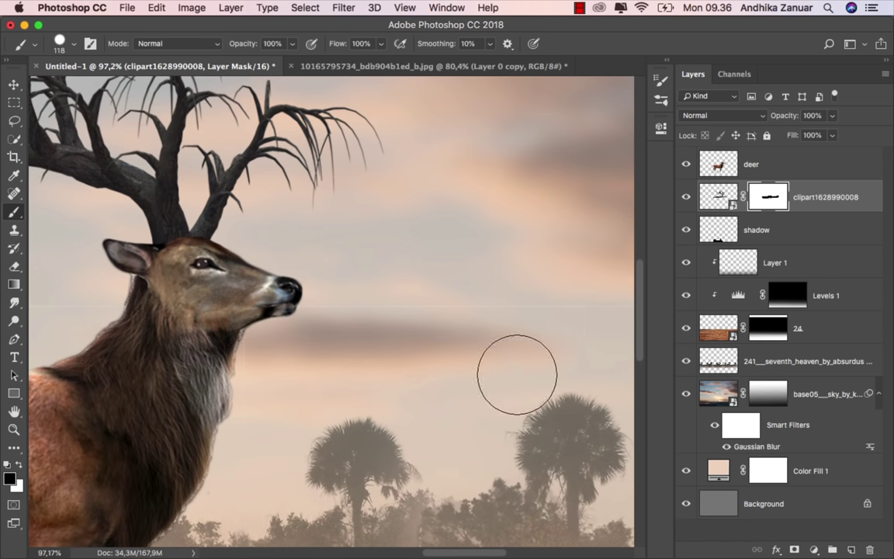
{"action": "left_click", "coordinate": [686, 361]}
{"action": "left_click", "coordinate": [686, 362]}
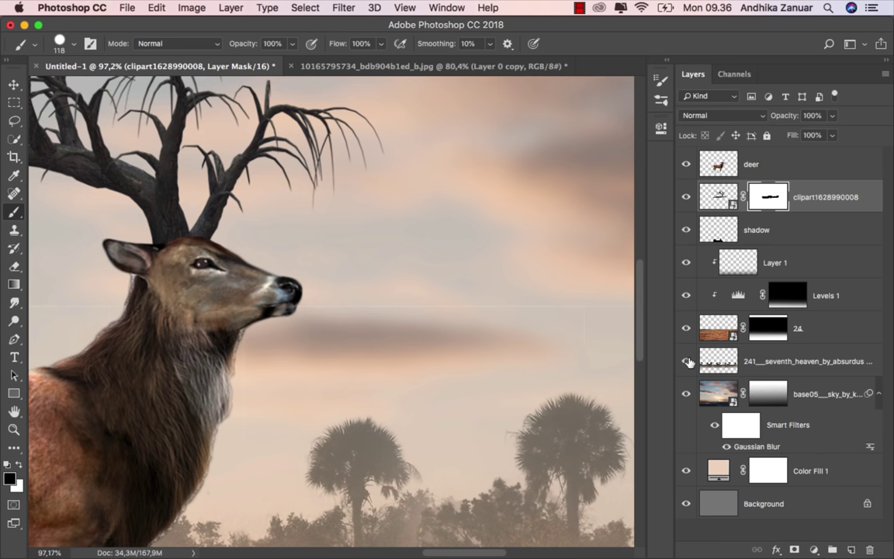
{"action": "left_click", "coordinate": [776, 361]}
{"action": "key", "text": "e"}
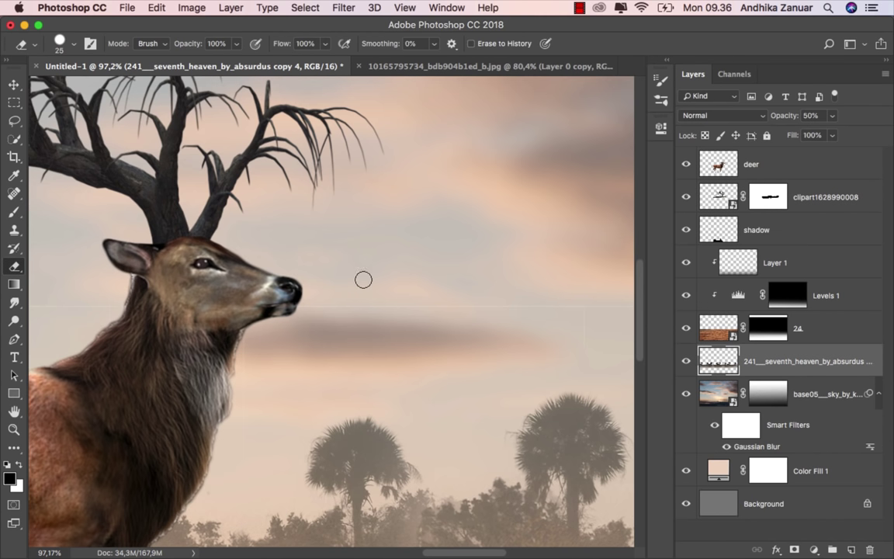
{"action": "scroll", "coordinate": [425, 309], "scroll_direction": "down", "scroll_amount": 1}
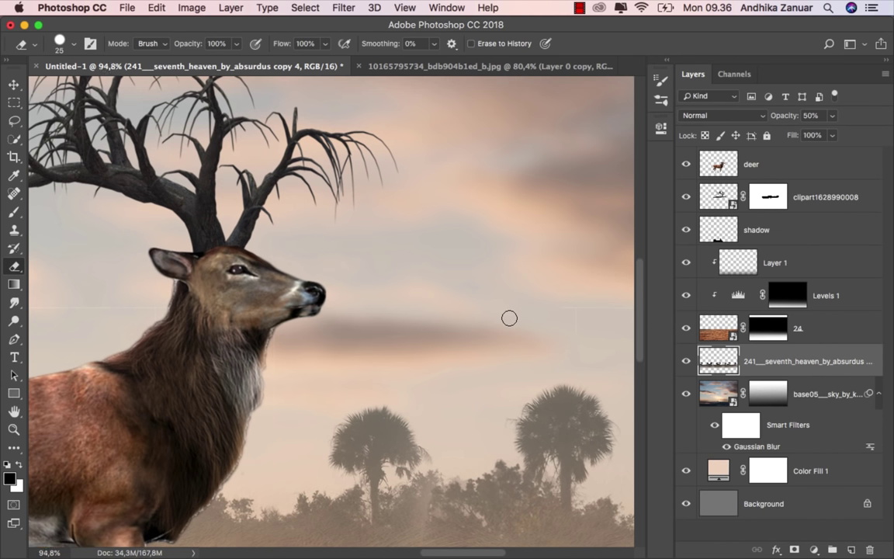
{"action": "scroll", "coordinate": [509, 315], "scroll_direction": "down", "scroll_amount": 2}
{"action": "left_click_drag", "start_coordinate": [597, 305], "coordinate": [269, 325]}
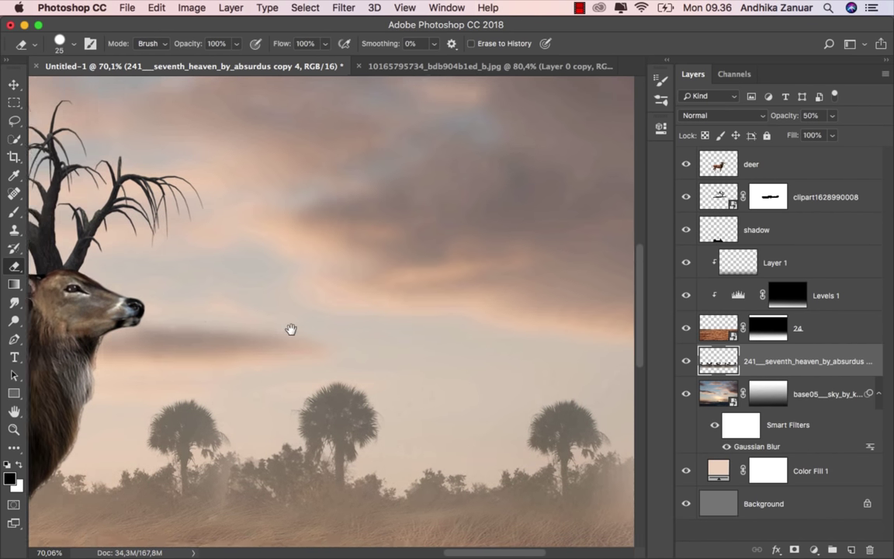
{"action": "left_click_drag", "start_coordinate": [197, 329], "coordinate": [605, 339]}
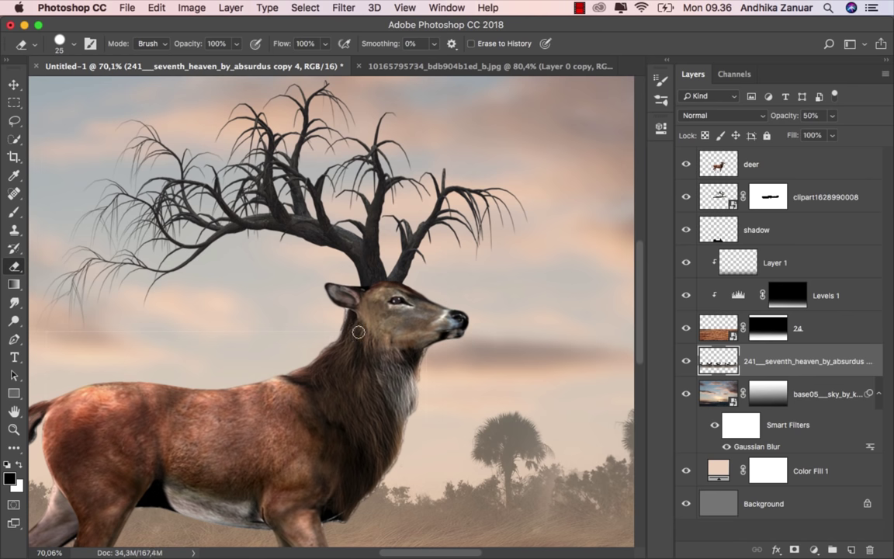
{"action": "left_click_drag", "start_coordinate": [86, 331], "coordinate": [534, 334]}
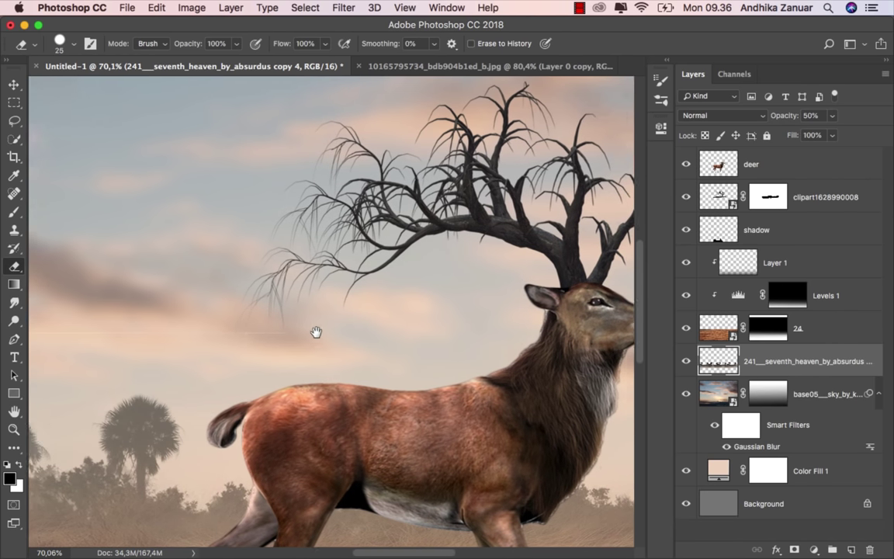
{"action": "scroll", "coordinate": [533, 334], "scroll_direction": "down", "scroll_amount": 2}
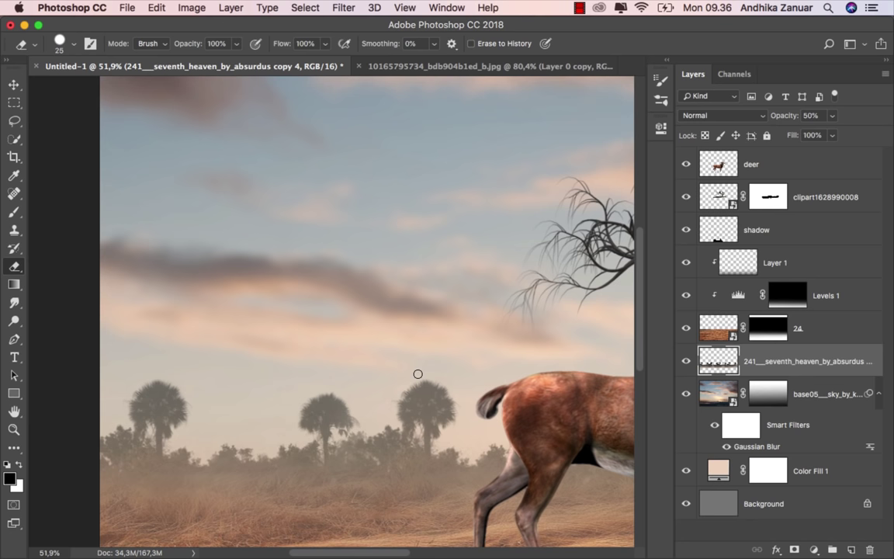
{"action": "scroll", "coordinate": [402, 399], "scroll_direction": "down", "scroll_amount": 3}
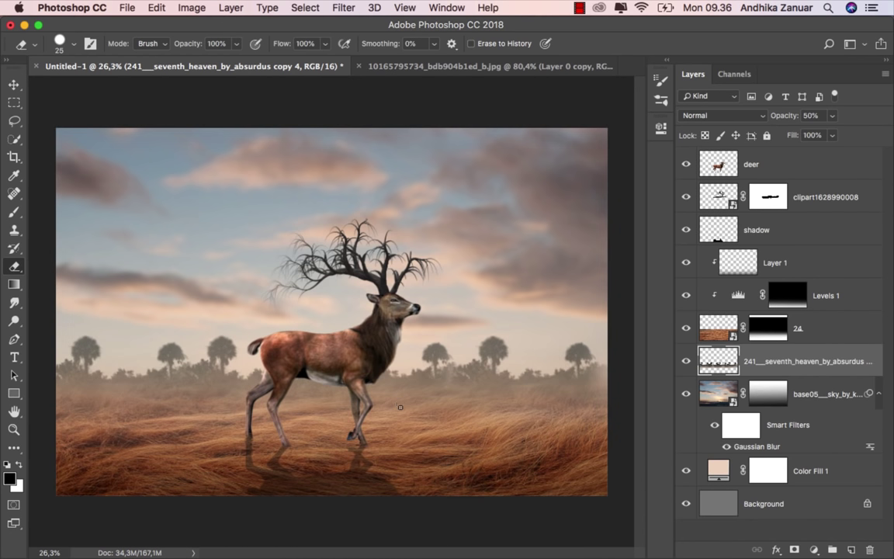
Select the tree antlers layer and toggle its visibility to compare.
{"action": "left_click", "coordinate": [14, 85]}
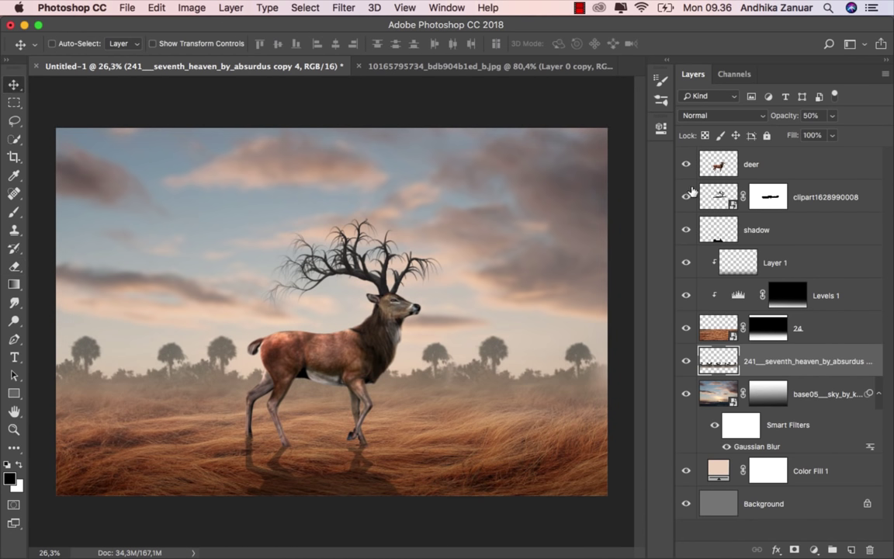
{"action": "left_click", "coordinate": [733, 194]}
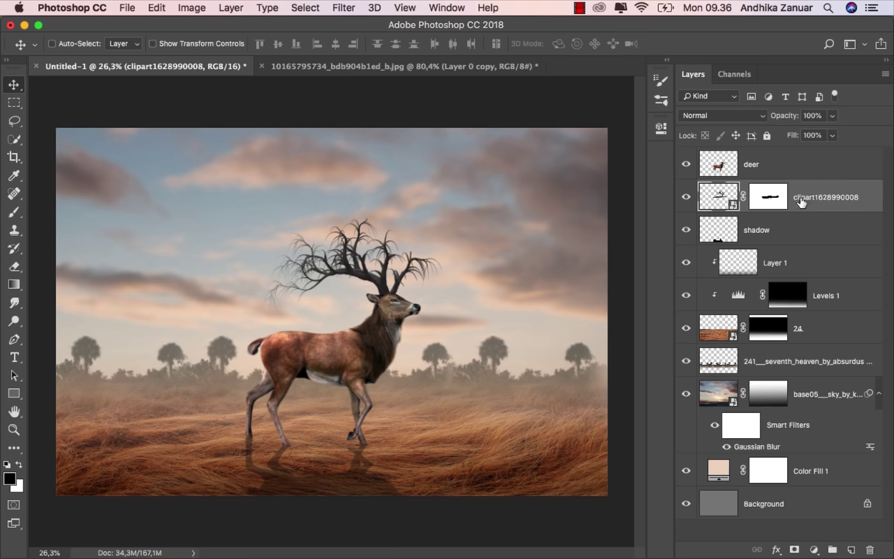
{"action": "left_click", "coordinate": [688, 197]}
{"action": "left_click", "coordinate": [686, 197]}
{"action": "scroll", "coordinate": [512, 317], "scroll_direction": "up", "scroll_amount": 1}
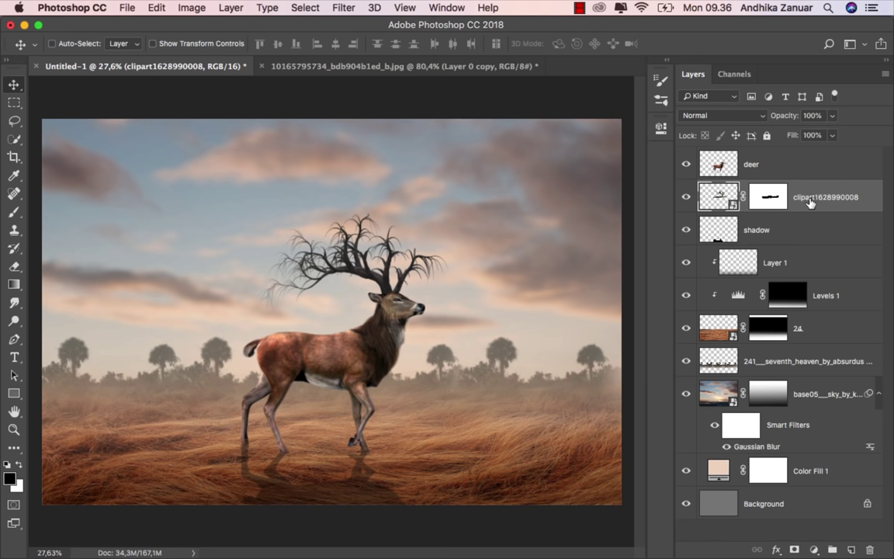
Add a Levels adjustment clipped to the tree with black input 15 and white input 128.
{"action": "left_click", "coordinate": [813, 549]}
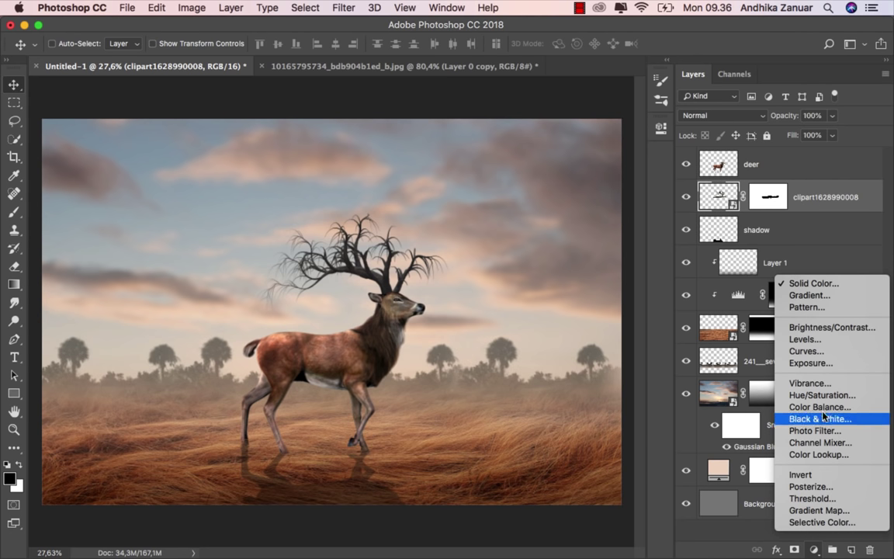
{"action": "left_click", "coordinate": [823, 349]}
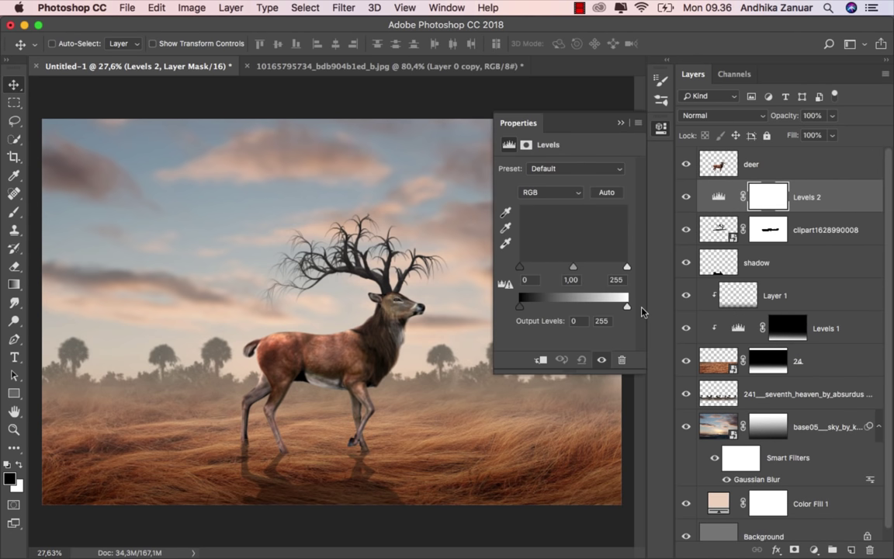
{"action": "left_click", "coordinate": [541, 360]}
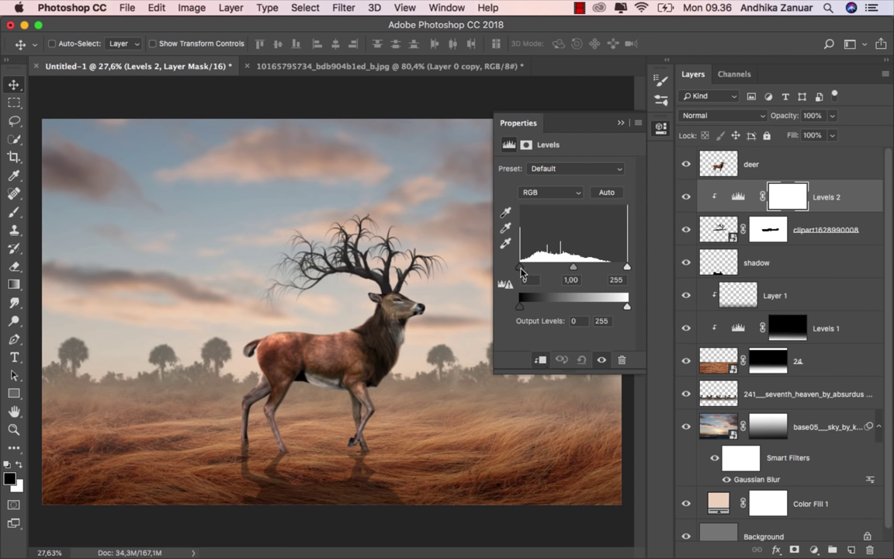
{"action": "left_click_drag", "start_coordinate": [521, 267], "coordinate": [526, 267]}
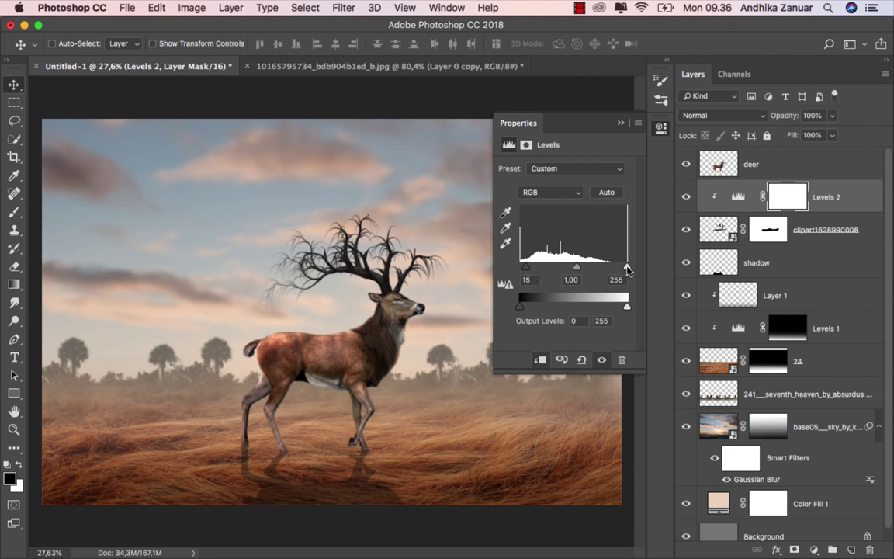
{"action": "left_click_drag", "start_coordinate": [627, 269], "coordinate": [575, 269]}
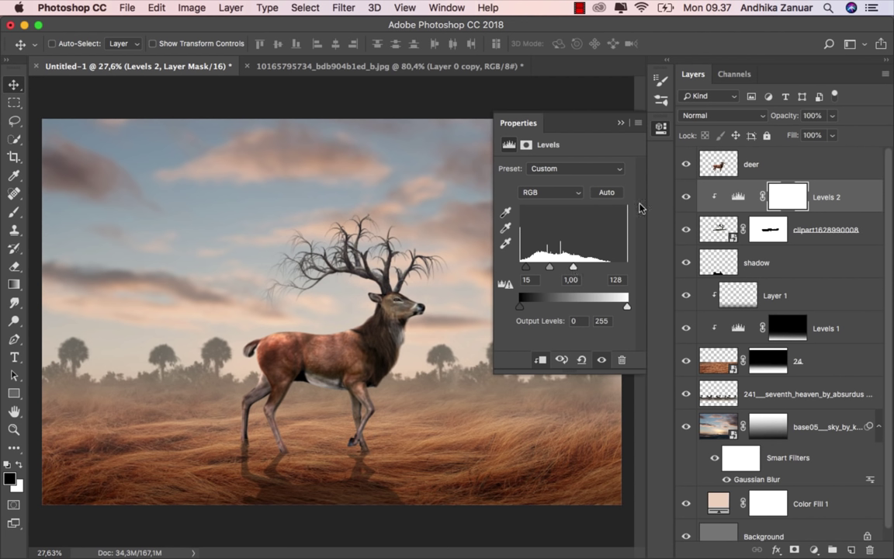
{"action": "left_click", "coordinate": [642, 155]}
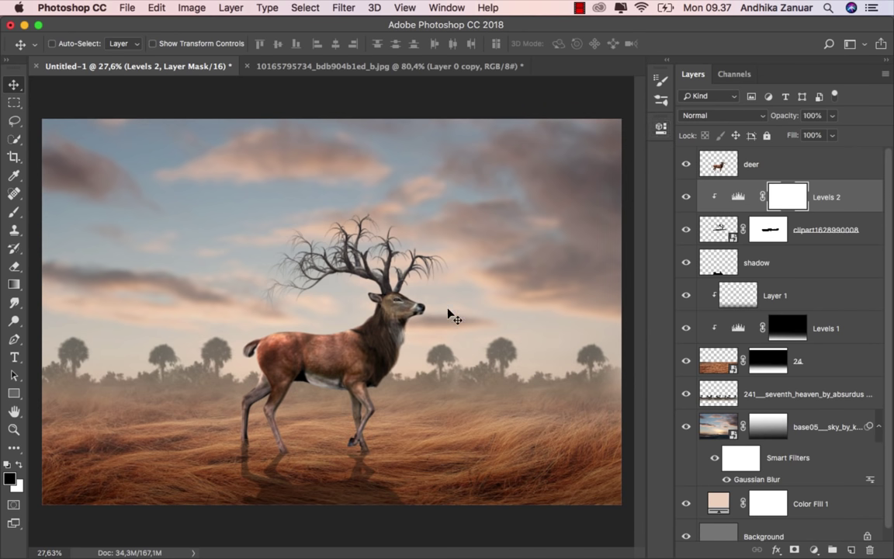
{"action": "left_click", "coordinate": [685, 197]}
{"action": "left_click", "coordinate": [685, 197]}
{"action": "left_click", "coordinate": [738, 195]}
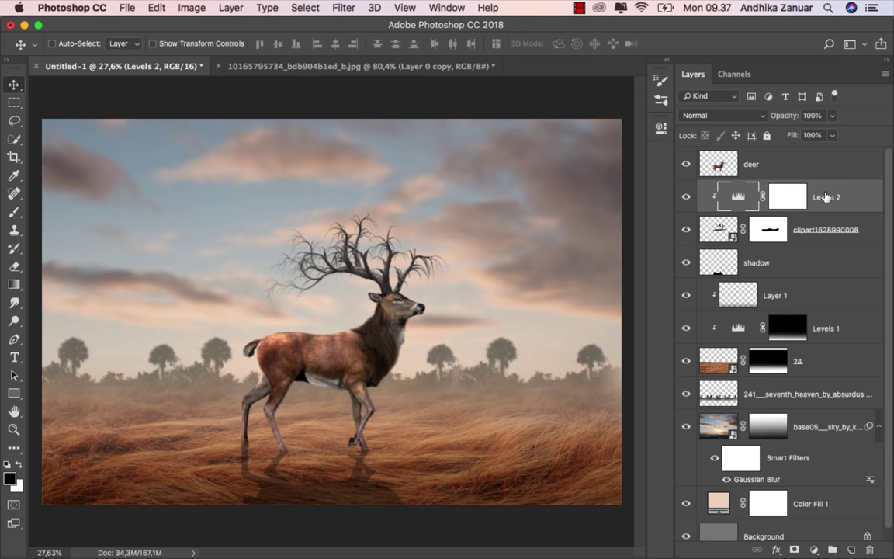
Create a new layer above the deer, clip it to the deer, and name it softbrush.
{"action": "left_click", "coordinate": [815, 173]}
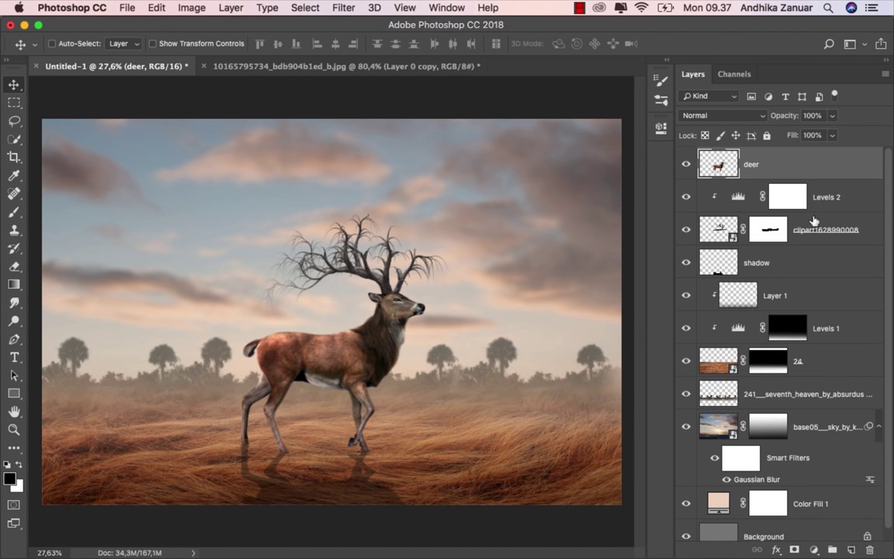
{"action": "key", "text": "super+shift+alt+n"}
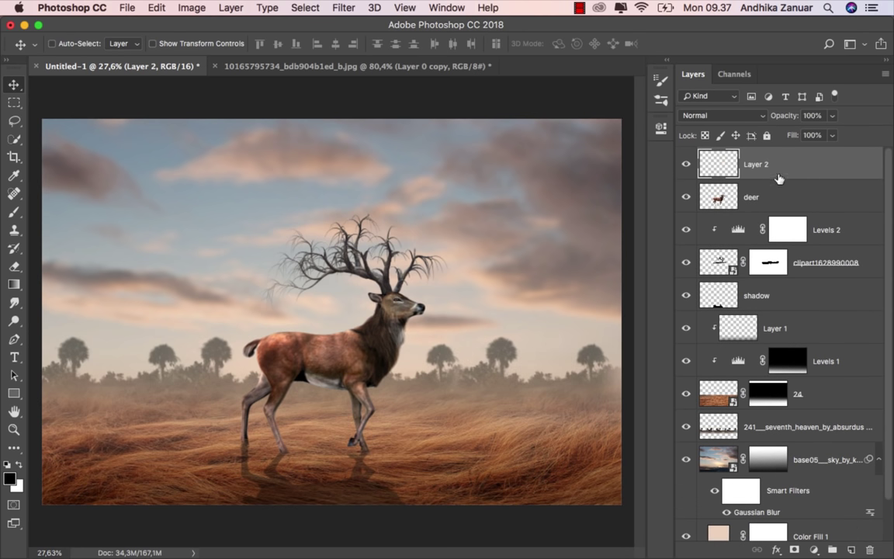
{"action": "right_click", "coordinate": [778, 179]}
{"action": "left_click", "coordinate": [675, 399]}
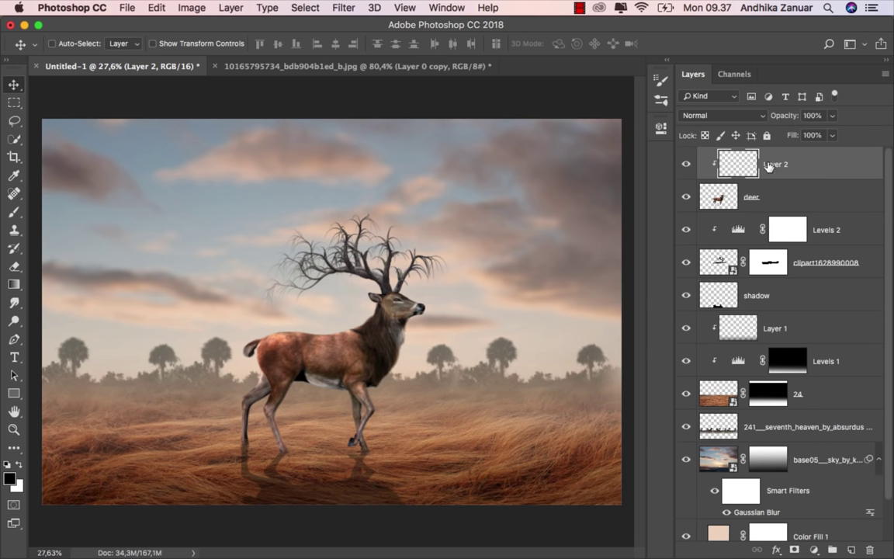
{"action": "double_click", "coordinate": [772, 164]}
{"action": "type", "text": "softbrush"}
{"action": "key", "text": "Return"}
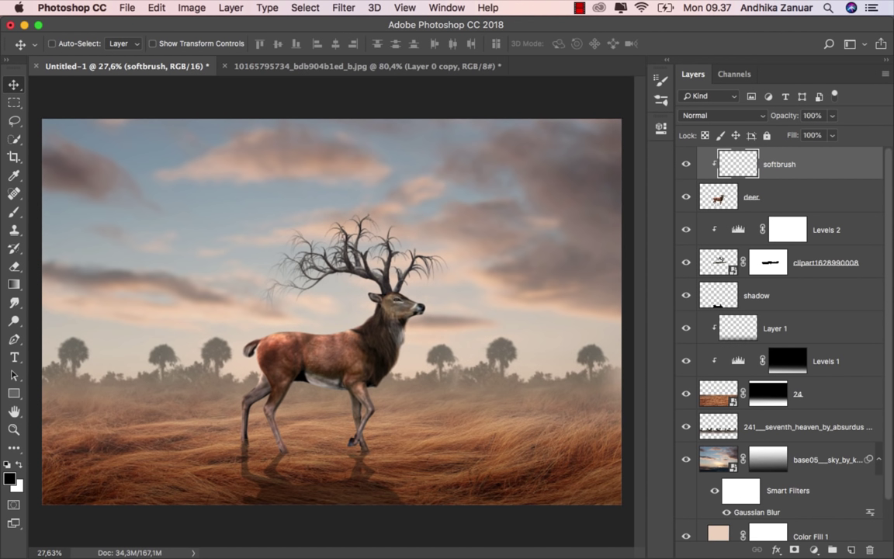
Select the Brush tool and zoom in on the deer.
{"action": "left_click", "coordinate": [13, 211]}
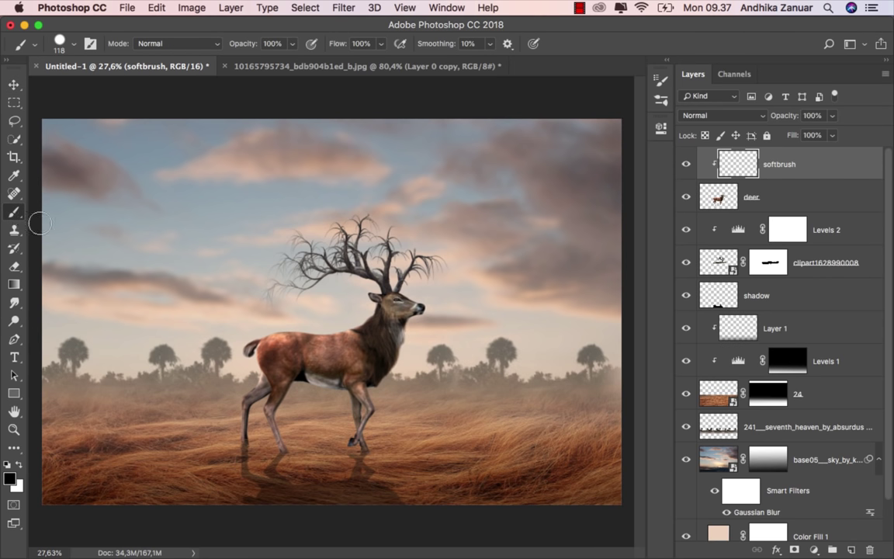
{"action": "scroll", "coordinate": [233, 326], "scroll_direction": "up", "scroll_amount": 1}
{"action": "scroll", "coordinate": [285, 325], "scroll_direction": "up", "scroll_amount": 2}
{"action": "scroll", "coordinate": [319, 319], "scroll_direction": "up", "scroll_amount": 2}
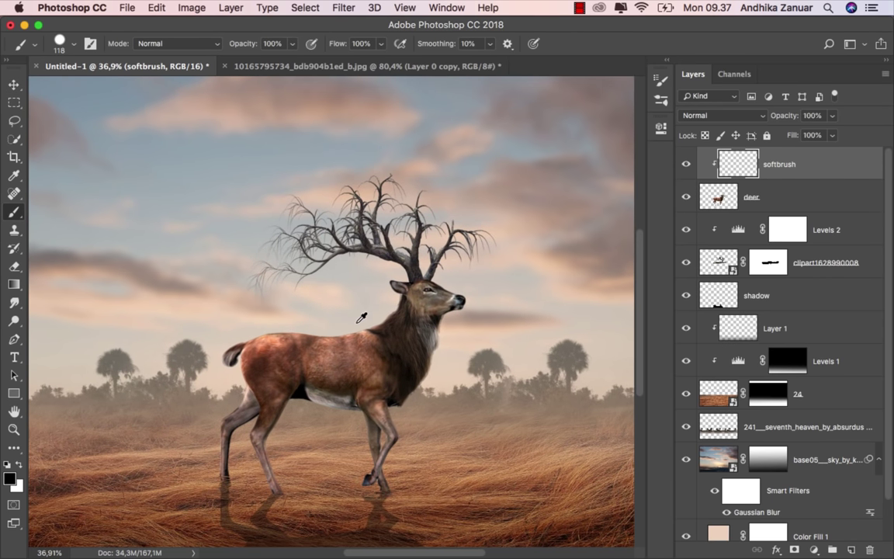
{"action": "scroll", "coordinate": [364, 316], "scroll_direction": "up", "scroll_amount": 2}
{"action": "scroll", "coordinate": [371, 316], "scroll_direction": "up", "scroll_amount": 1}
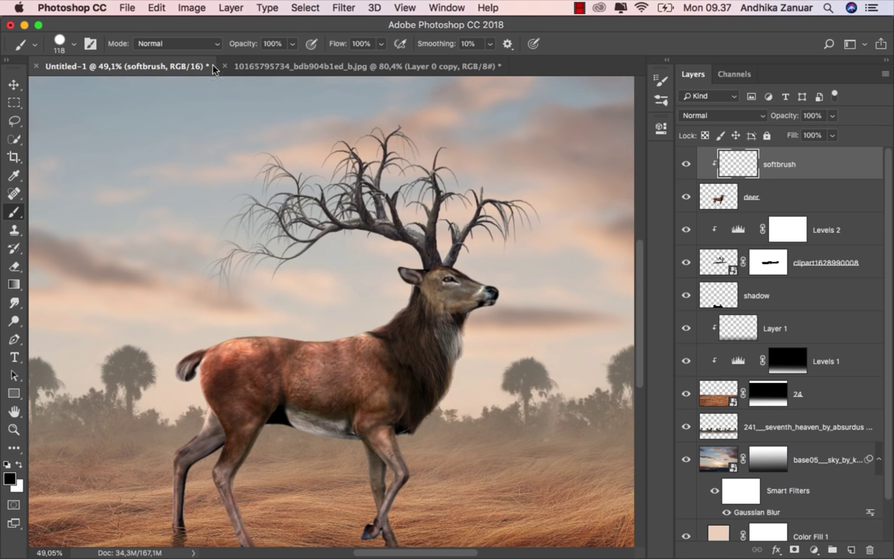
Set up a soft round 0% hardness brush at 6% opacity with beige sampled from the sky.
{"action": "left_click", "coordinate": [60, 45]}
{"action": "left_click", "coordinate": [59, 184]}
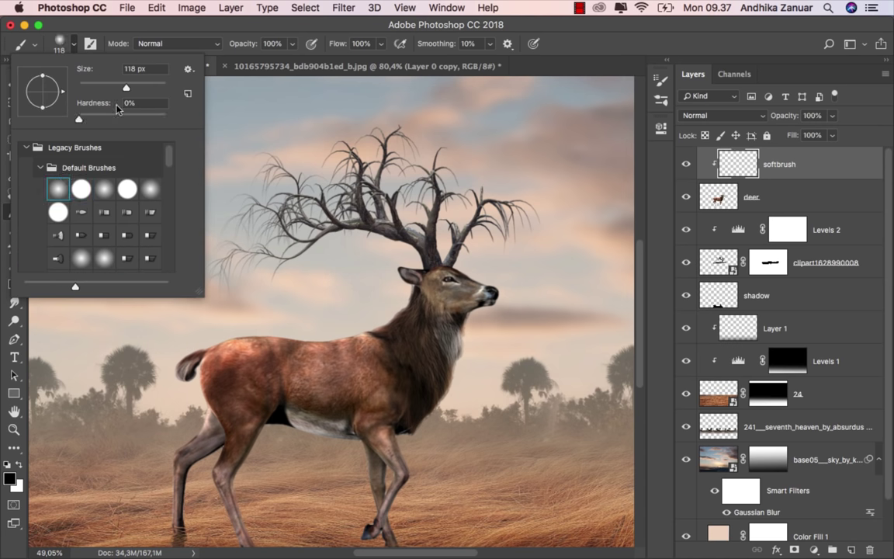
{"action": "left_click", "coordinate": [291, 43]}
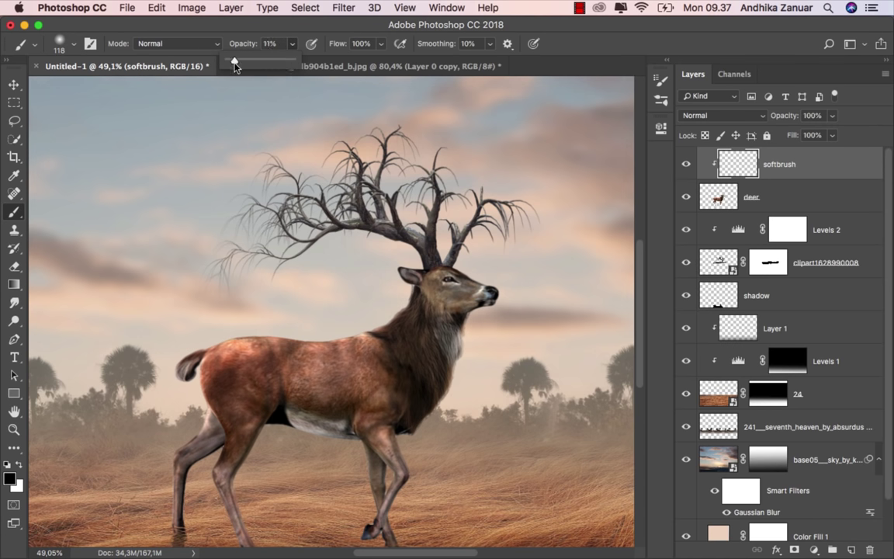
{"action": "key", "text": "Return"}
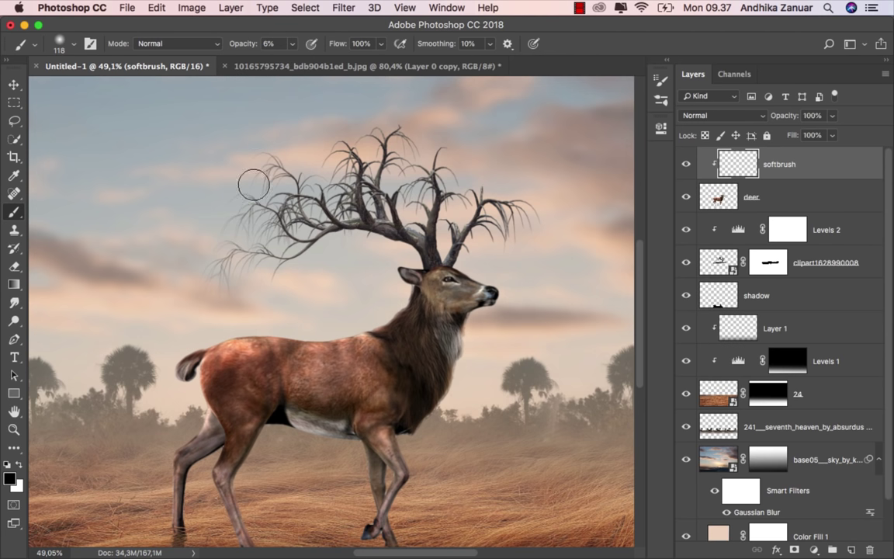
{"action": "left_click", "coordinate": [230, 319], "text": "alt"}
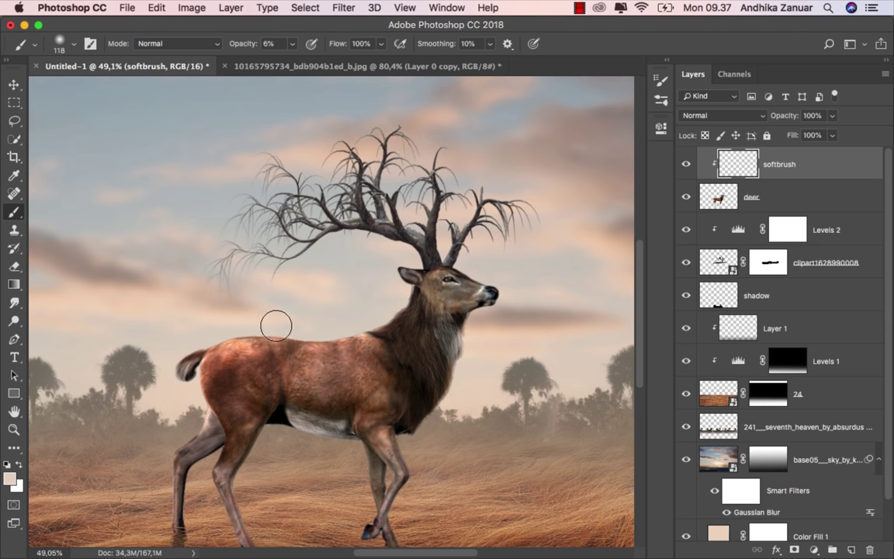
Paint faint light over the deer's neck, rump and hind leg, shrinking the brush to 80 and 70 px.
{"action": "scroll", "coordinate": [300, 283], "scroll_direction": "down", "scroll_amount": 2}
{"action": "mouse_move", "coordinate": [171, 305]}
{"action": "left_mouse_down"}
{"action": "mouse_move", "coordinate": [437, 257]}
{"action": "mouse_move", "coordinate": [386, 299]}
{"action": "mouse_move", "coordinate": [222, 368]}
{"action": "left_mouse_up"}
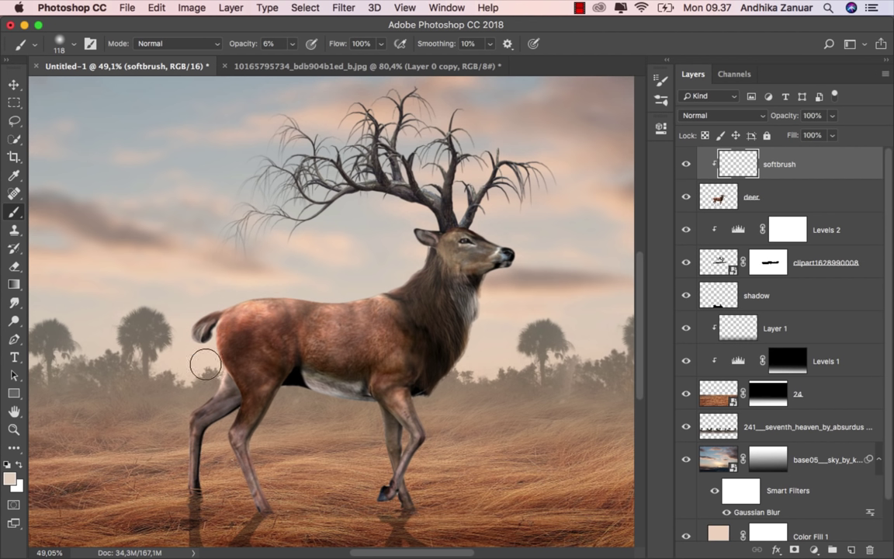
{"action": "key", "text": "bracketleft"}
{"action": "key", "text": "bracketleft"}
{"action": "key", "text": "bracketleft"}
{"action": "scroll", "coordinate": [210, 349], "scroll_direction": "down", "scroll_amount": 2}
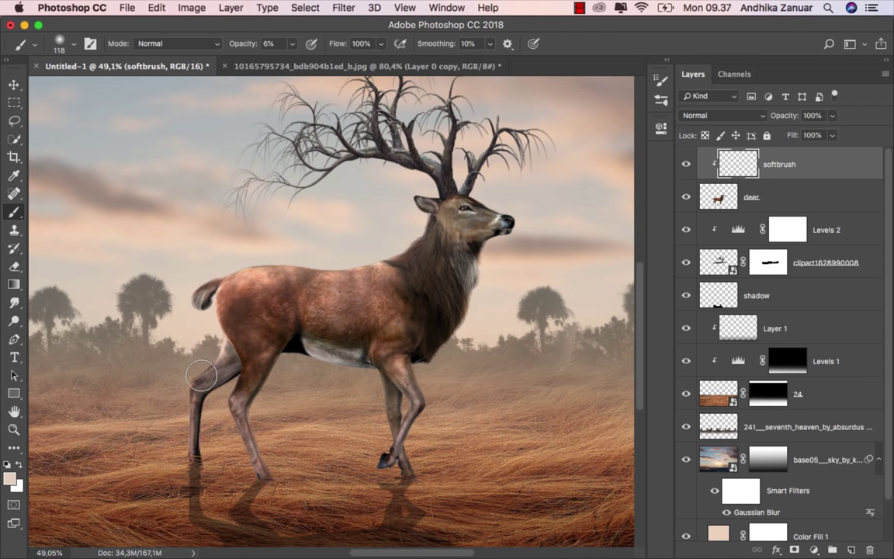
{"action": "left_click_drag", "start_coordinate": [222, 330], "coordinate": [233, 343]}
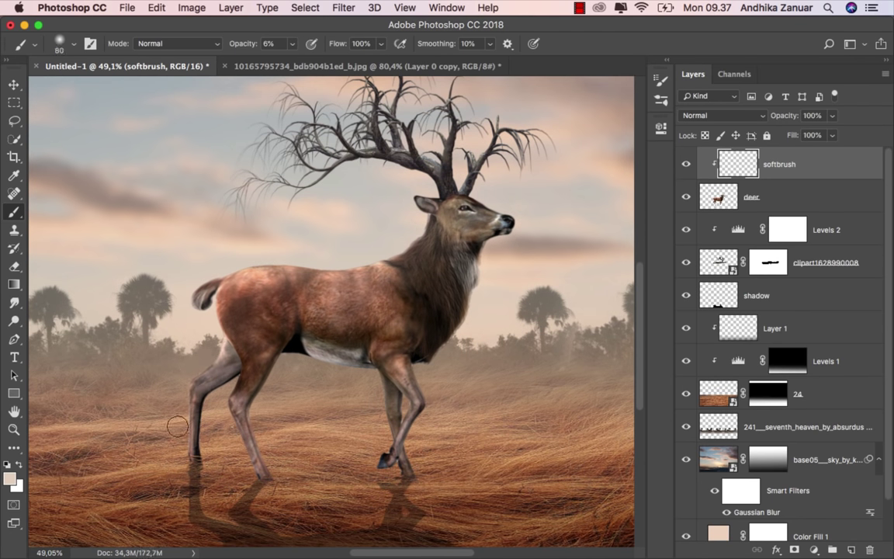
{"action": "key", "text": "bracketleft"}
{"action": "left_click_drag", "start_coordinate": [180, 419], "coordinate": [180, 382]}
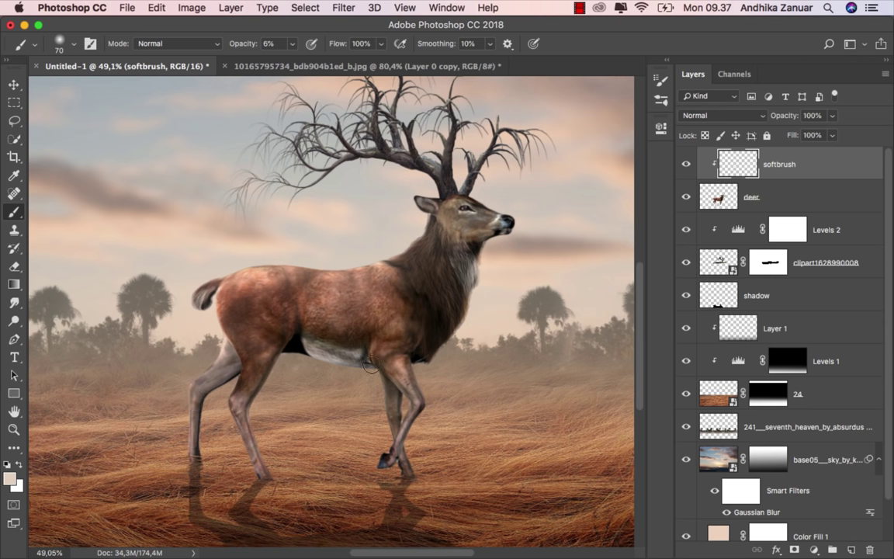
Sweep soft light across the body to the neck at 125 px, then toggle softbrush to compare.
{"action": "scroll", "coordinate": [295, 235], "scroll_direction": "up", "scroll_amount": 2}
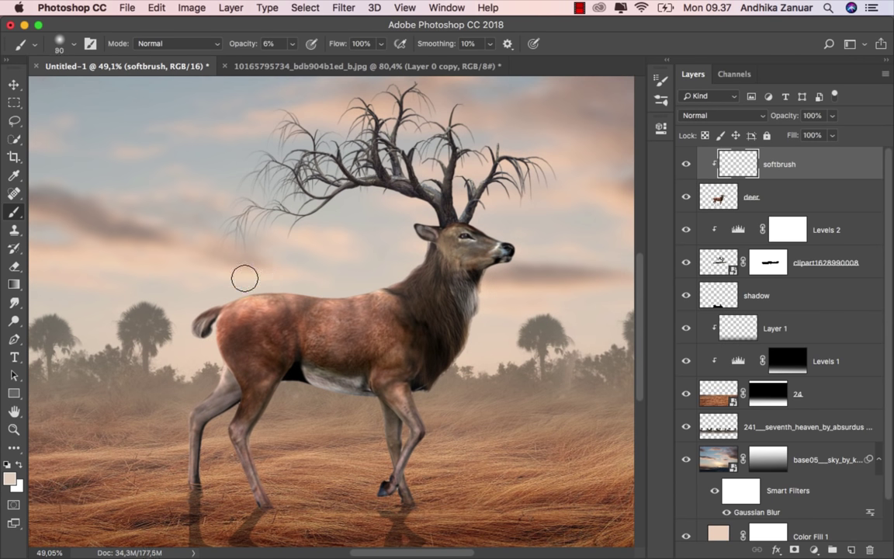
{"action": "key", "text": "bracketright"}
{"action": "key", "text": "bracketright"}
{"action": "key", "text": "bracketright"}
{"action": "mouse_move", "coordinate": [298, 318]}
{"action": "left_mouse_down"}
{"action": "mouse_move", "coordinate": [184, 277]}
{"action": "mouse_move", "coordinate": [353, 307]}
{"action": "mouse_move", "coordinate": [420, 296]}
{"action": "left_mouse_up"}
{"action": "scroll", "coordinate": [420, 299], "scroll_direction": "up", "scroll_amount": 2}
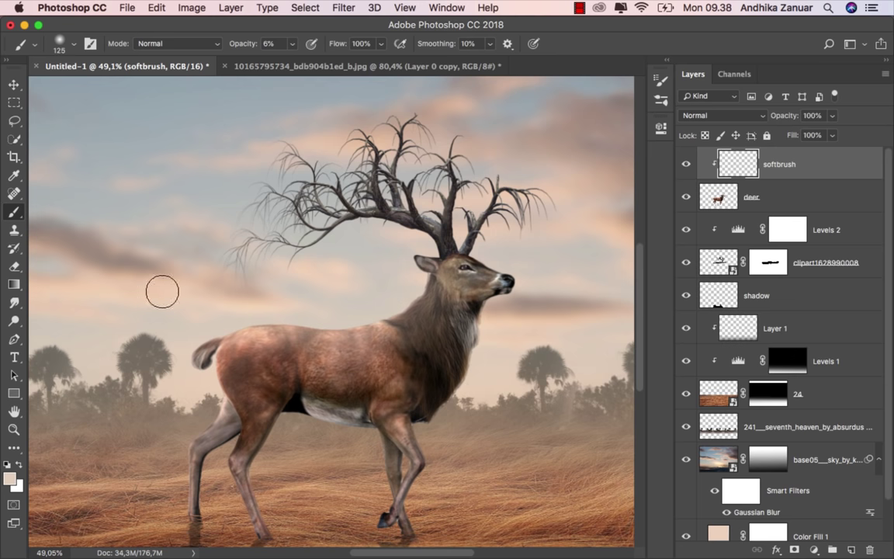
{"action": "scroll", "coordinate": [326, 372], "scroll_direction": "up", "scroll_amount": 2}
{"action": "left_click", "coordinate": [685, 165]}
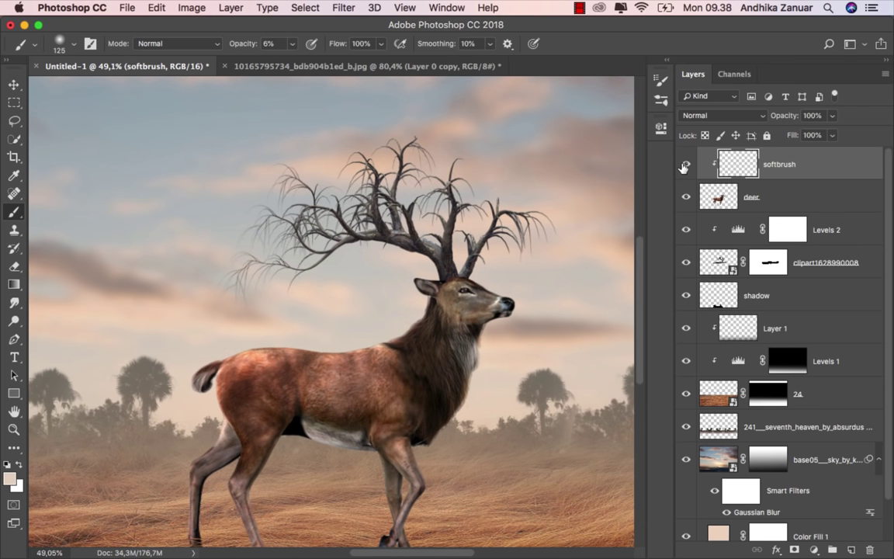
{"action": "left_click", "coordinate": [685, 165]}
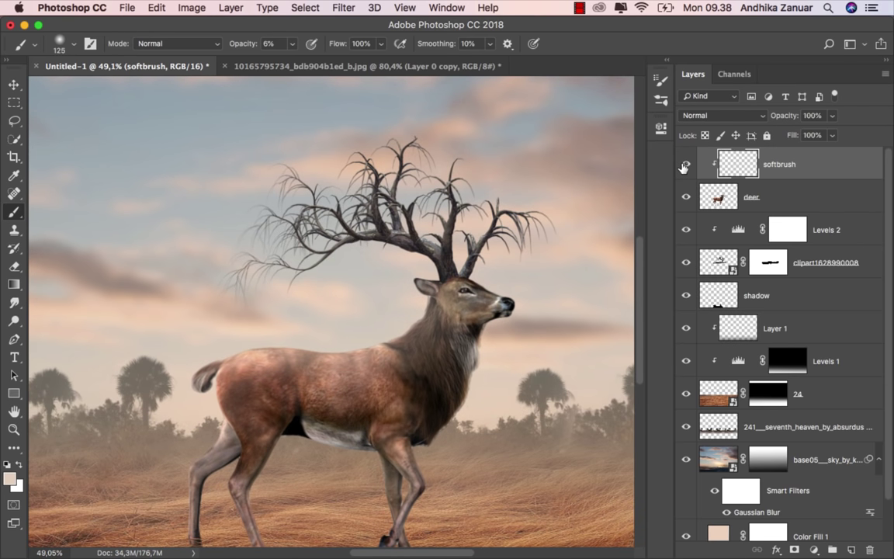
{"action": "left_click", "coordinate": [829, 236]}
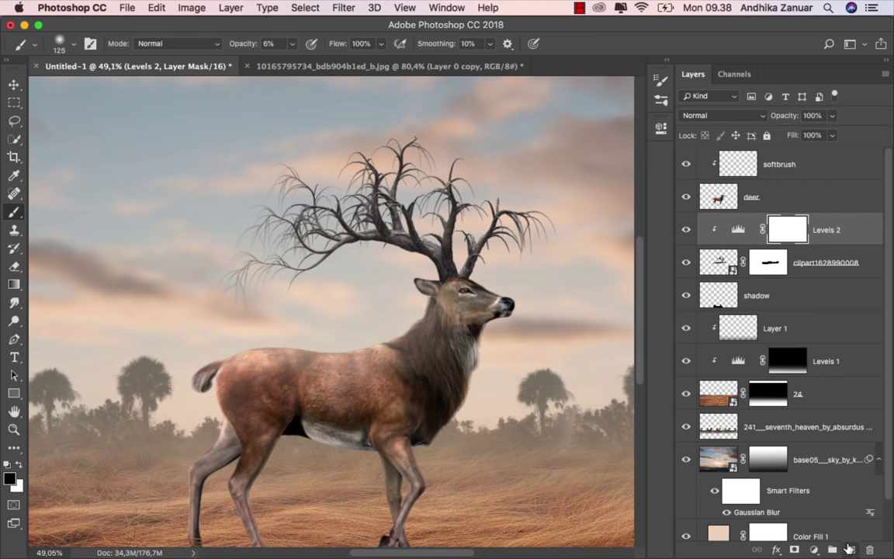
Add a new layer above Levels 2, clip it to the antlers, and name it softbrush.
{"action": "left_click", "coordinate": [851, 549]}
{"action": "right_click", "coordinate": [792, 242]}
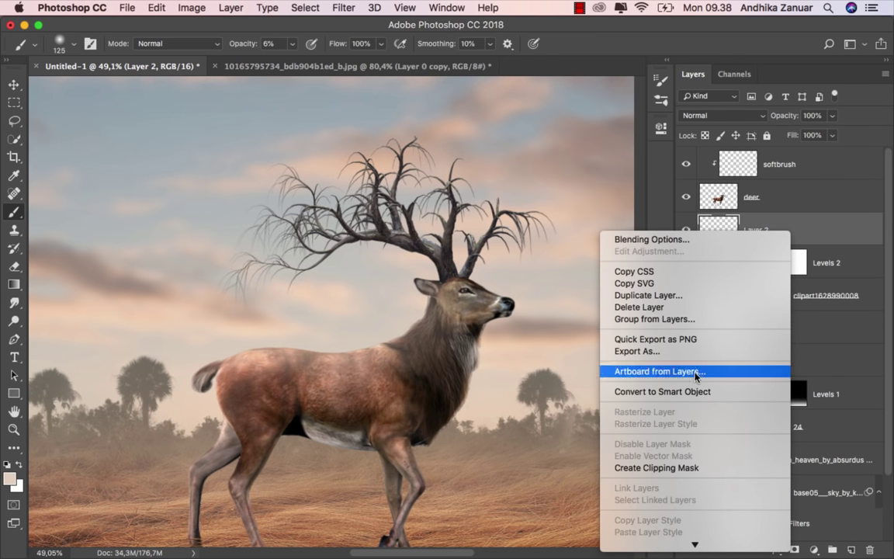
{"action": "left_click", "coordinate": [687, 467]}
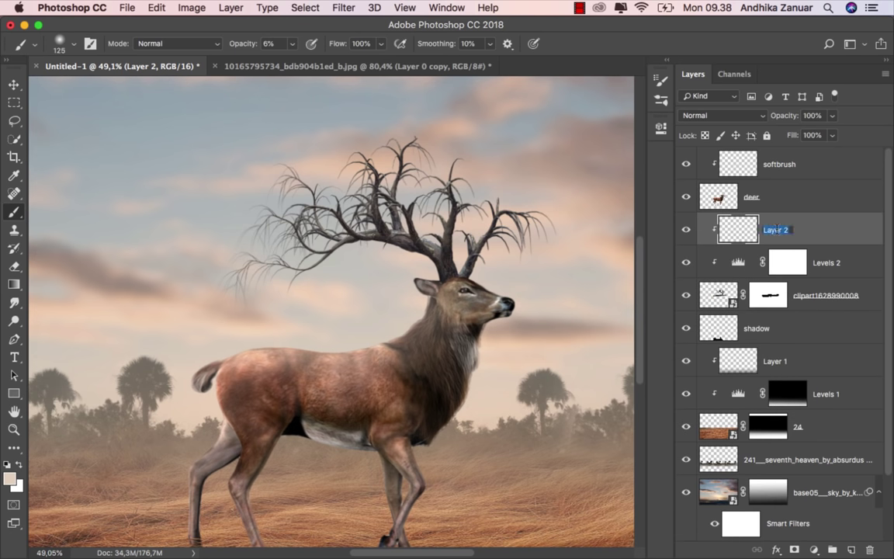
{"action": "type", "text": "softbrush"}
{"action": "key", "text": "Return"}
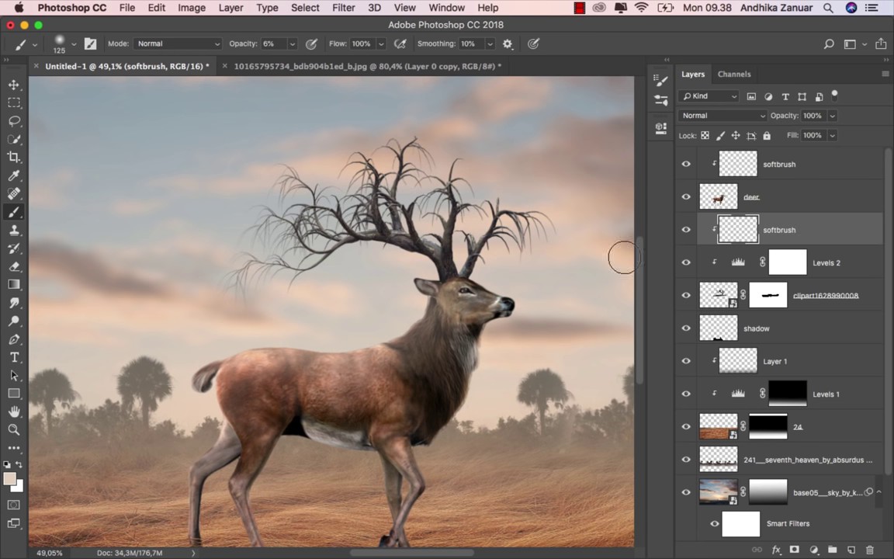
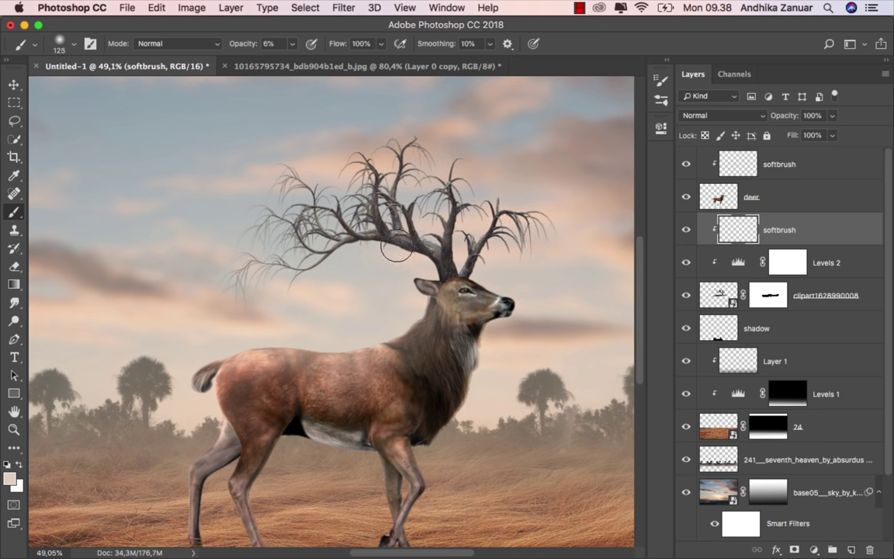
Fit the composite on screen and select the 241___seventh_heaven_by_absurdus copy 4 grass layer.
{"action": "left_click", "coordinate": [14, 85]}
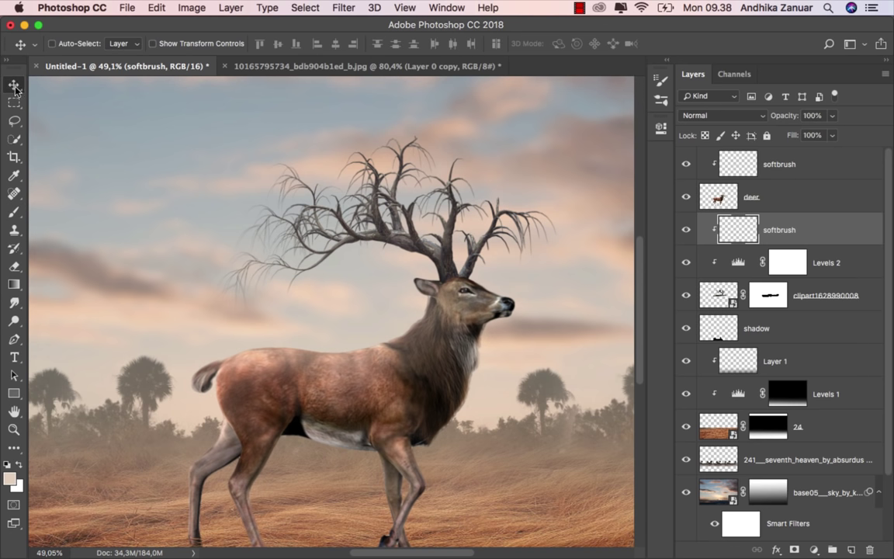
{"action": "key", "text": "super+0"}
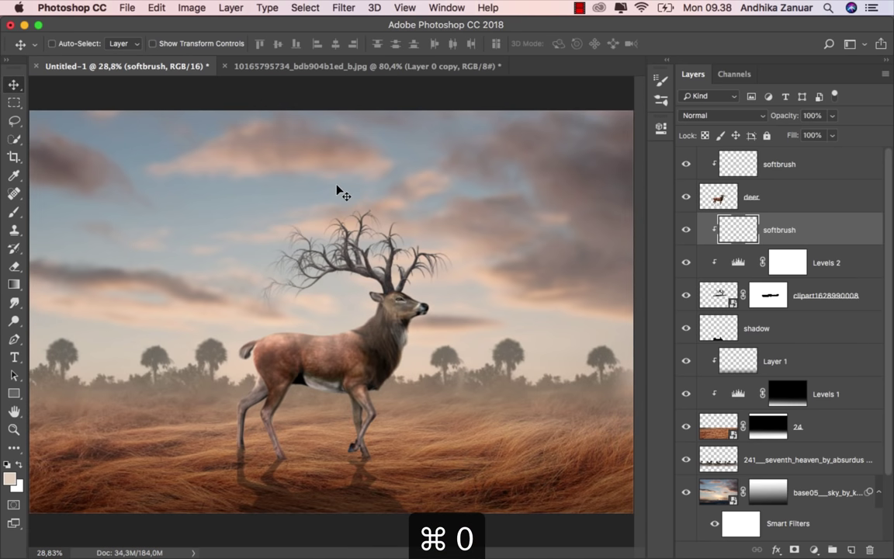
{"action": "left_click", "coordinate": [685, 232]}
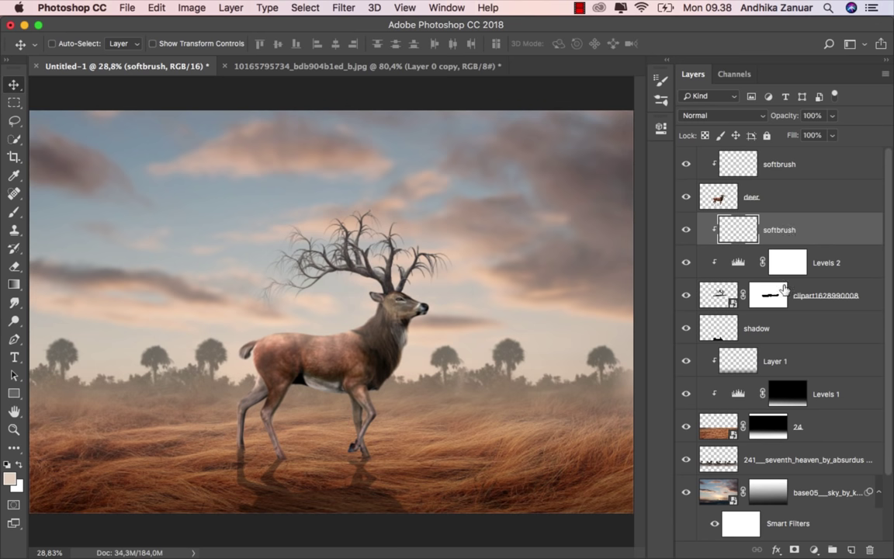
{"action": "left_click", "coordinate": [768, 456]}
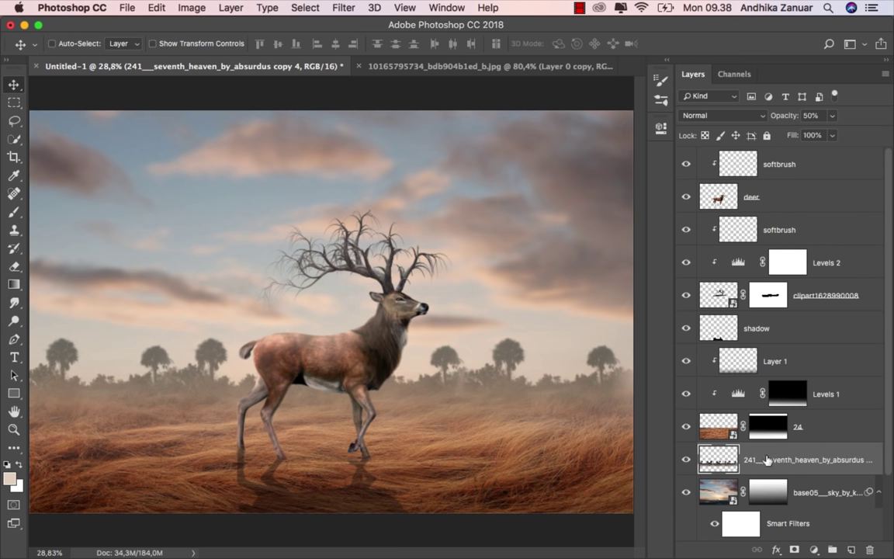
Apply a 5.0-pixel Gaussian Blur to the seventh heaven grass layer.
{"action": "left_click", "coordinate": [685, 460]}
{"action": "left_click", "coordinate": [685, 460]}
{"action": "left_click", "coordinate": [344, 10]}
{"action": "mouse_move", "coordinate": [349, 174]}
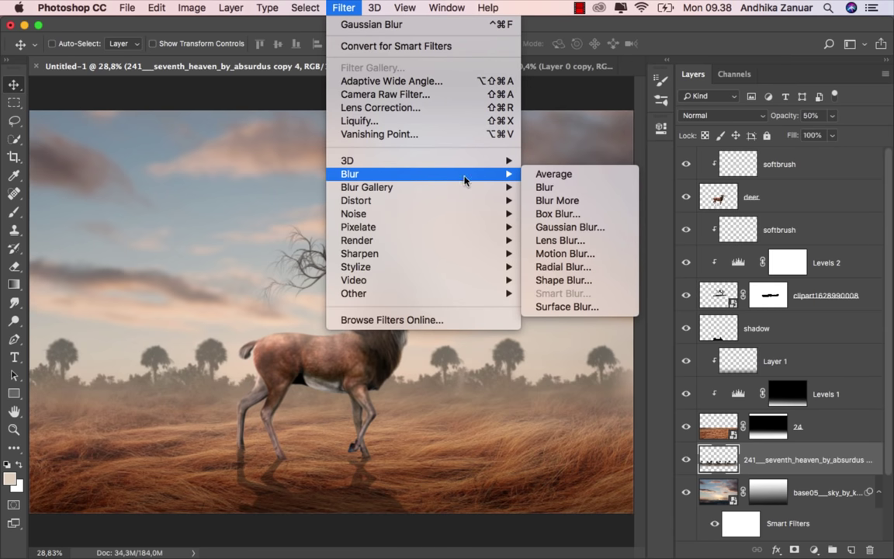
{"action": "left_click", "coordinate": [579, 227]}
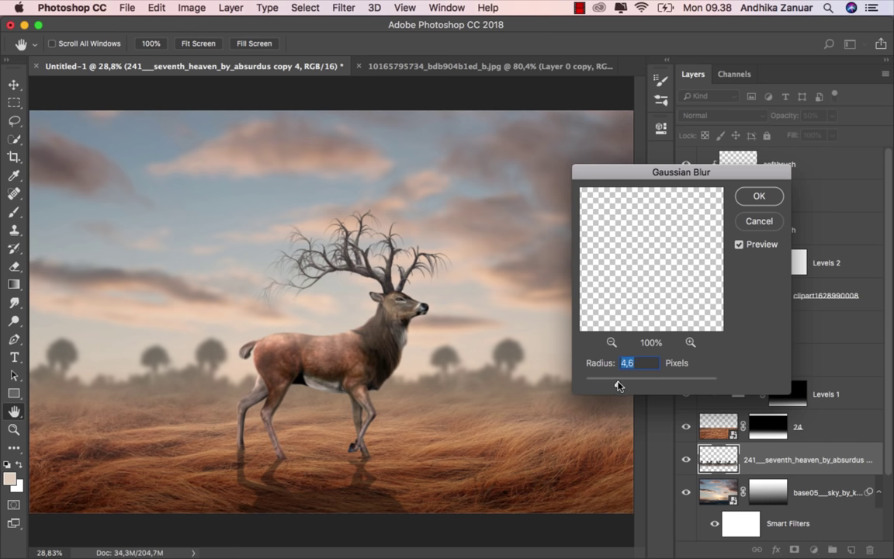
{"action": "left_click_drag", "start_coordinate": [621, 386], "coordinate": [622, 386]}
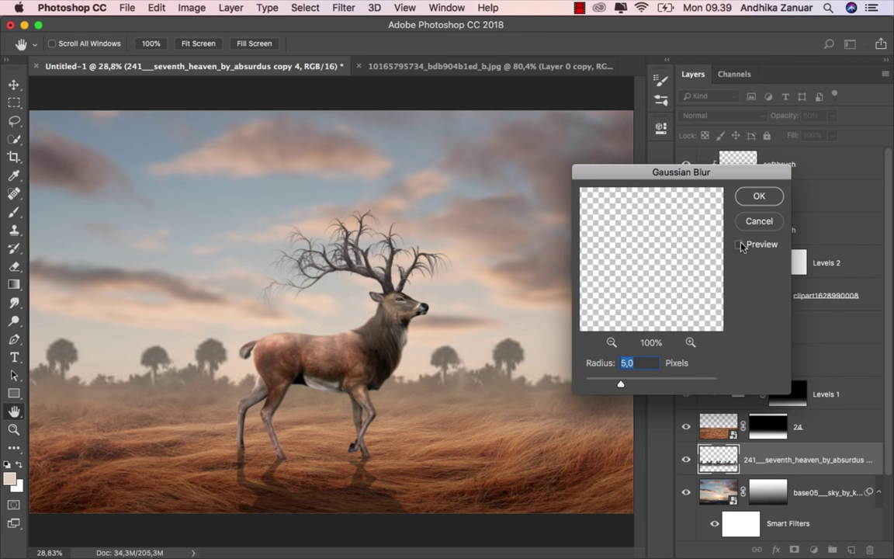
{"action": "left_click", "coordinate": [756, 194]}
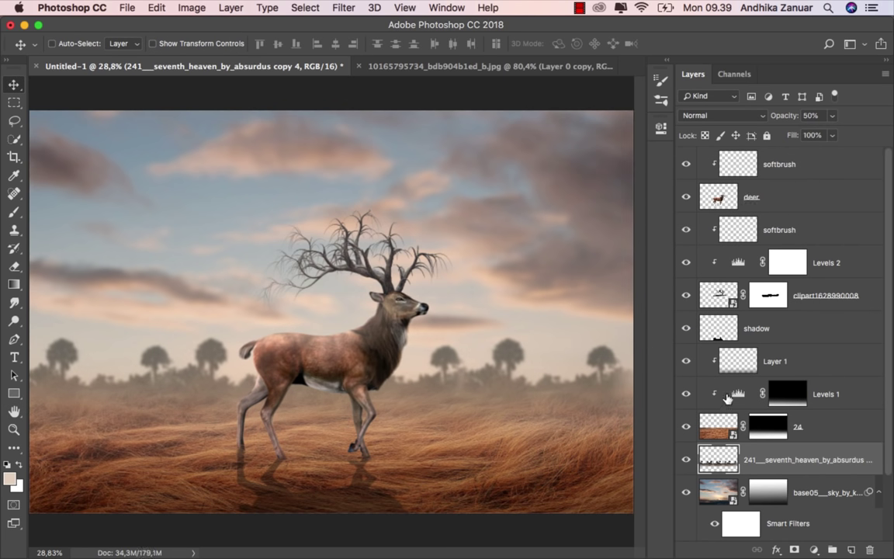
Select the shadow layer in the Layers panel.
{"action": "left_click", "coordinate": [686, 329]}
{"action": "left_click", "coordinate": [686, 329]}
{"action": "left_click", "coordinate": [708, 328]}
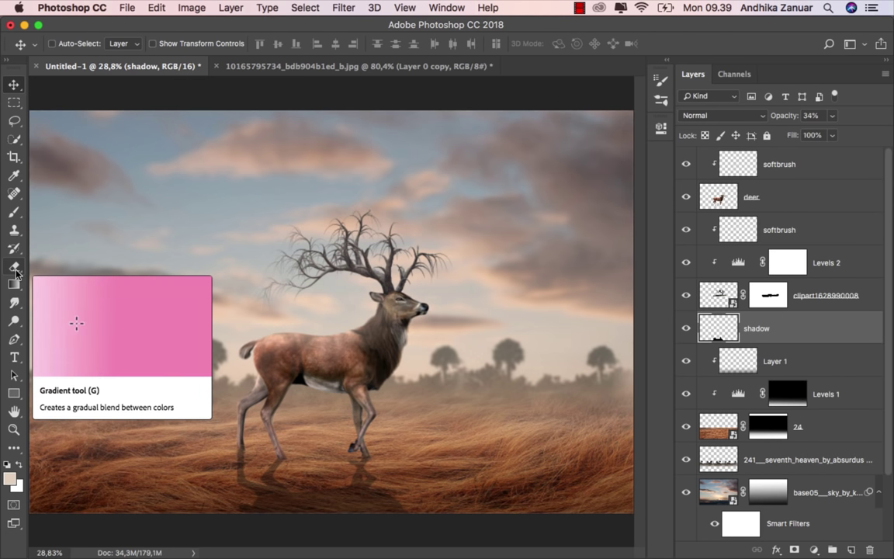
Set up the Smudge tool with the scattered 100 px brush, shrunk slightly.
{"action": "left_click", "coordinate": [17, 312]}
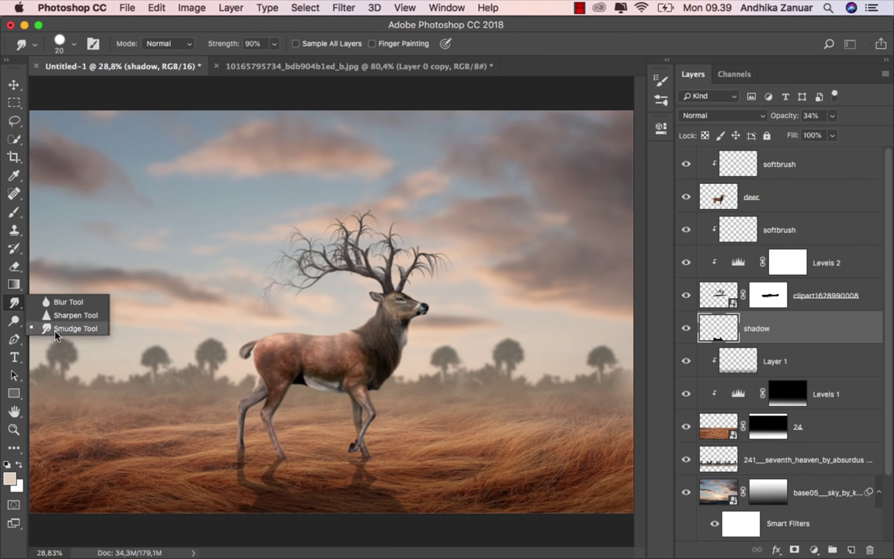
{"action": "left_click", "coordinate": [48, 297]}
{"action": "scroll", "coordinate": [253, 496], "scroll_direction": "up", "scroll_amount": 3}
{"action": "scroll", "coordinate": [254, 491], "scroll_direction": "up", "scroll_amount": 3}
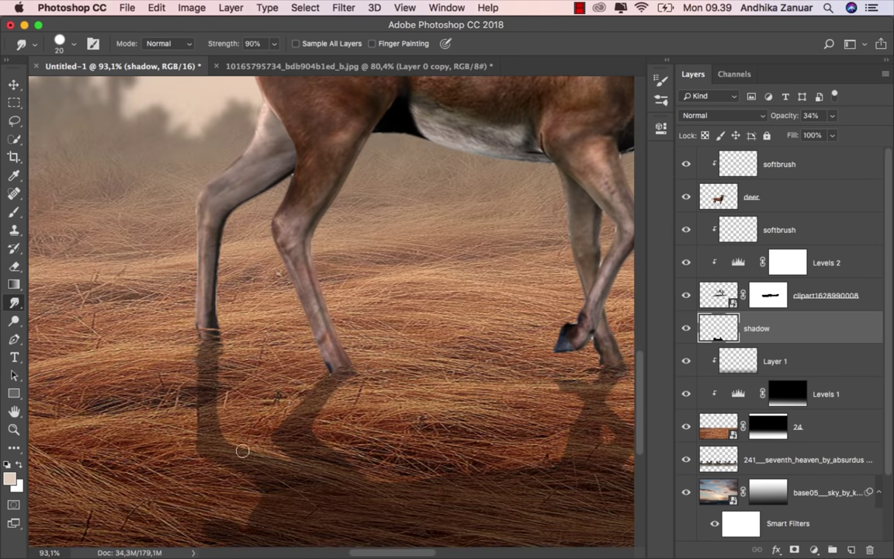
{"action": "scroll", "coordinate": [240, 451], "scroll_direction": "up", "scroll_amount": 1}
{"action": "scroll", "coordinate": [248, 435], "scroll_direction": "up", "scroll_amount": 1}
{"action": "right_click", "coordinate": [273, 304]}
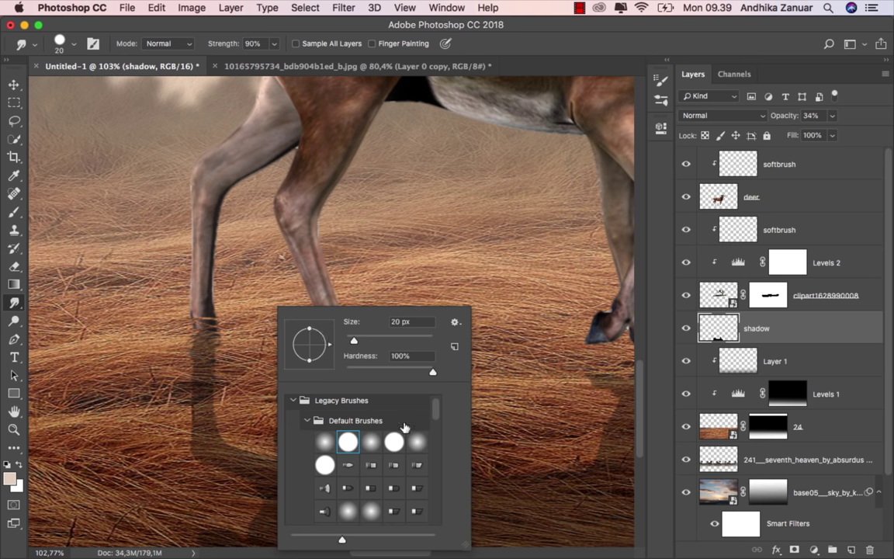
{"action": "mouse_move", "coordinate": [437, 409]}
{"action": "left_mouse_down"}
{"action": "mouse_move", "coordinate": [435, 482]}
{"action": "mouse_move", "coordinate": [436, 467]}
{"action": "left_mouse_up"}
{"action": "scroll", "coordinate": [432, 466], "scroll_direction": "up", "scroll_amount": 2}
{"action": "left_click", "coordinate": [326, 487]}
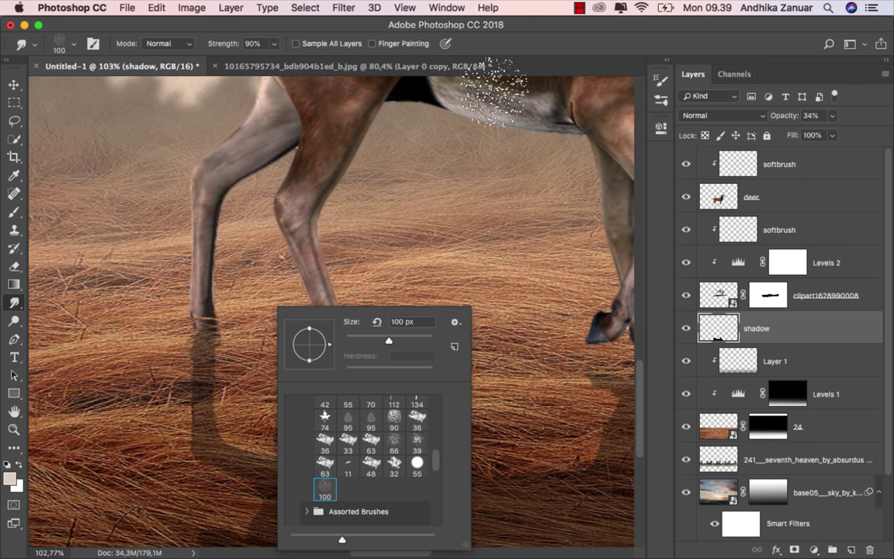
{"action": "left_click", "coordinate": [308, 309]}
{"action": "key", "text": "bracketleft"}
{"action": "key", "text": "bracketleft"}
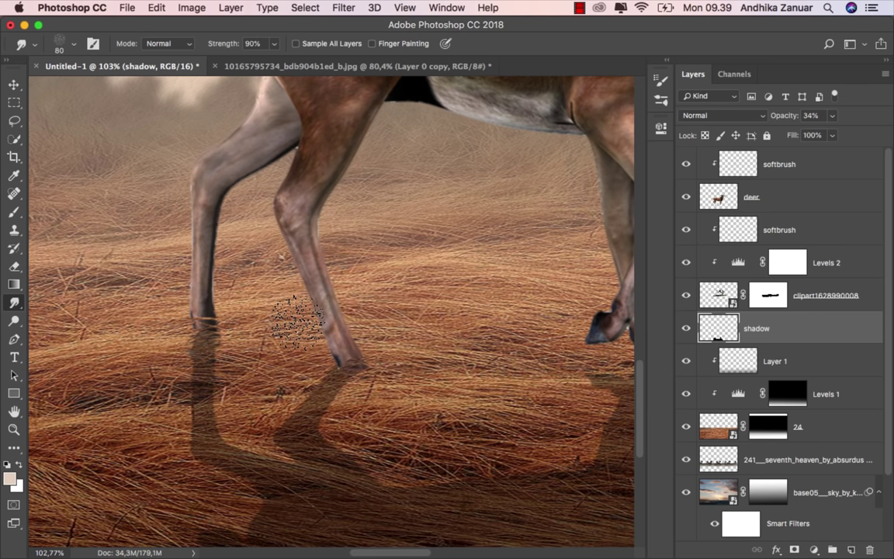
{"action": "key", "text": "bracketleft"}
{"action": "key", "text": "bracketleft"}
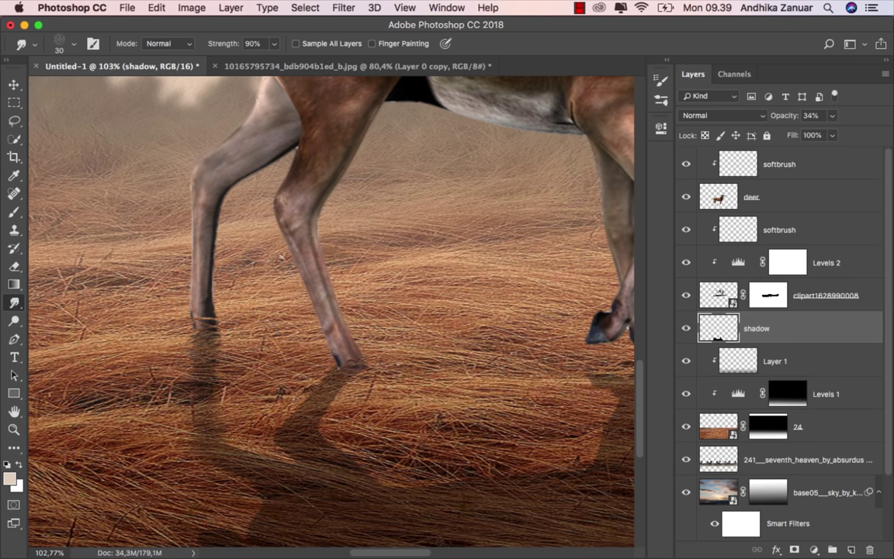
Smudge the shadow near the deer's hooves into the surrounding grass.
{"action": "left_click_drag", "start_coordinate": [280, 391], "coordinate": [281, 392]}
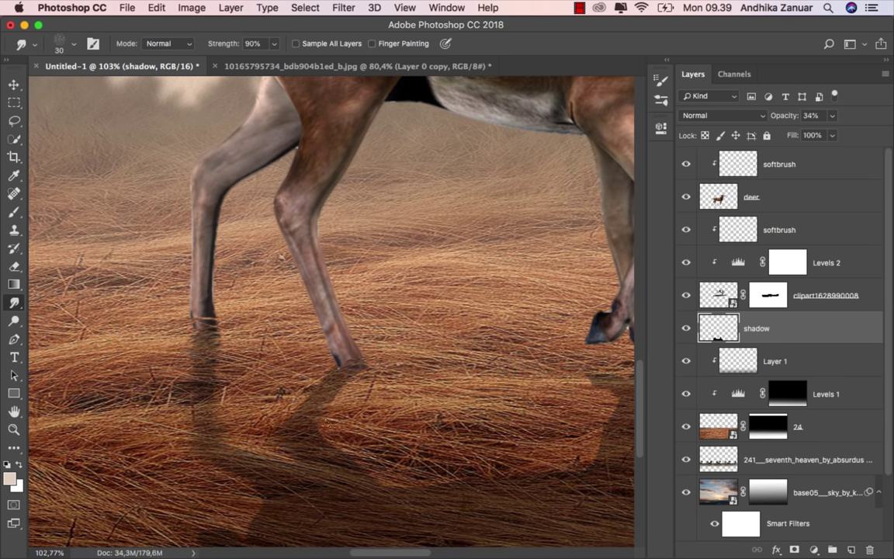
{"action": "scroll", "coordinate": [281, 392], "scroll_direction": "down", "scroll_amount": 5}
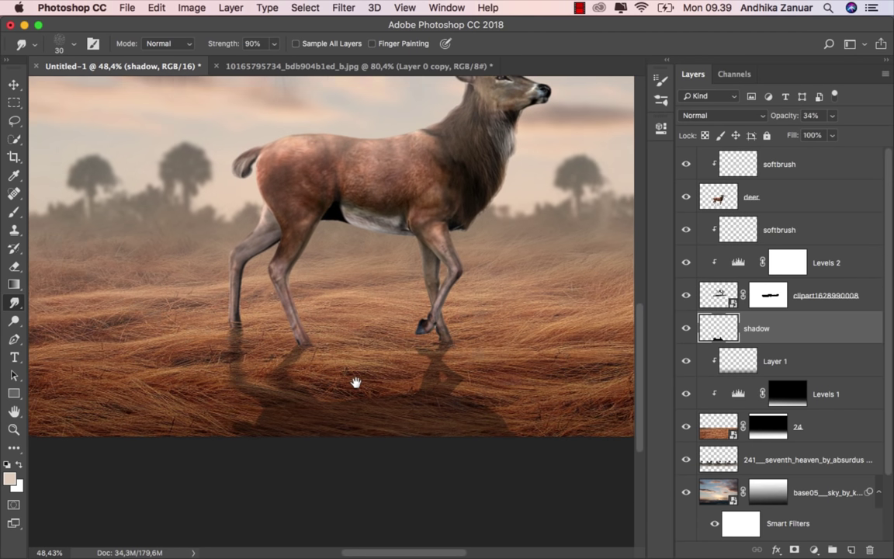
{"action": "scroll", "coordinate": [355, 379], "scroll_direction": "down", "scroll_amount": 2}
{"action": "scroll", "coordinate": [303, 347], "scroll_direction": "up", "scroll_amount": 2}
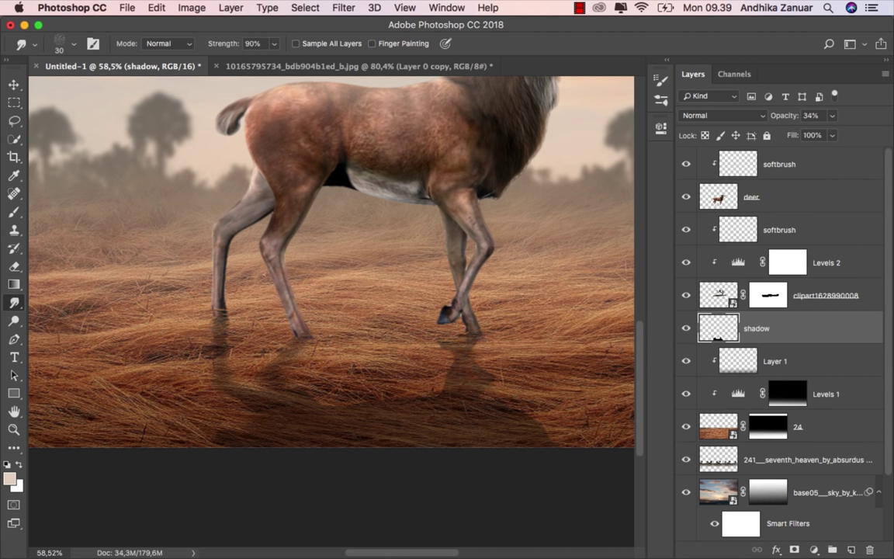
{"action": "scroll", "coordinate": [443, 425], "scroll_direction": "down", "scroll_amount": 5}
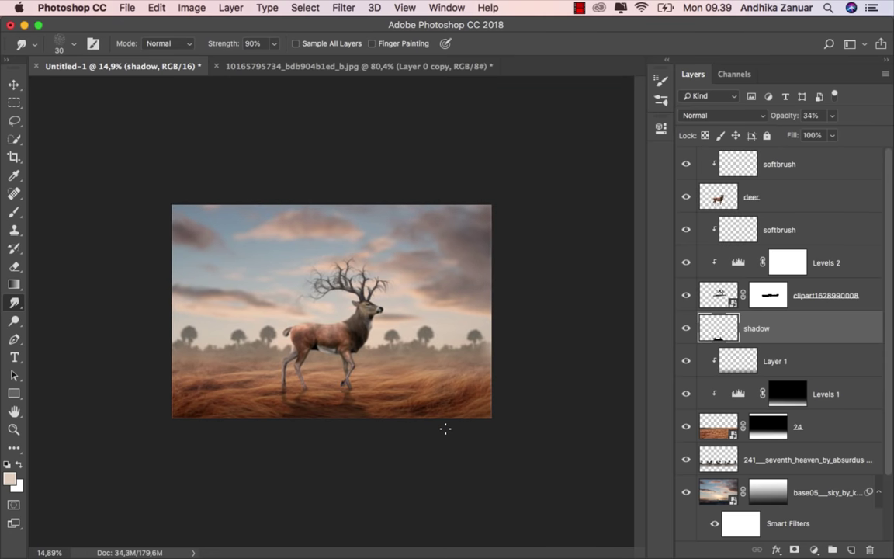
{"action": "scroll", "coordinate": [443, 427], "scroll_direction": "up", "scroll_amount": 3}
{"action": "scroll", "coordinate": [371, 453], "scroll_direction": "up", "scroll_amount": 1}
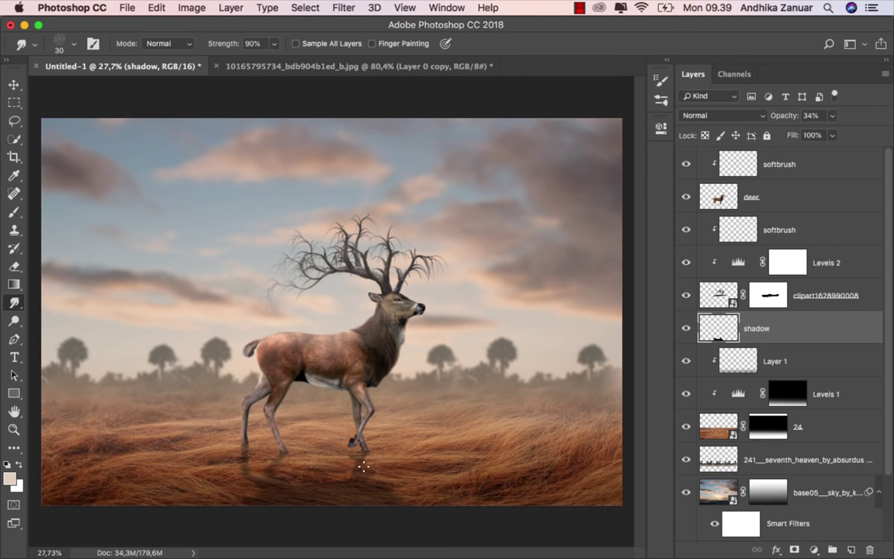
{"action": "scroll", "coordinate": [361, 473], "scroll_direction": "up", "scroll_amount": 2}
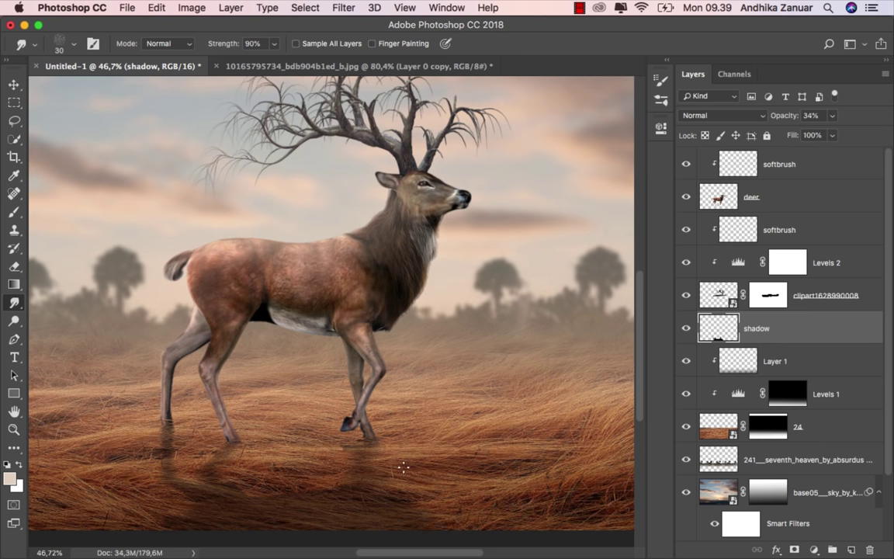
{"action": "scroll", "coordinate": [403, 466], "scroll_direction": "down", "scroll_amount": 3}
{"action": "scroll", "coordinate": [409, 469], "scroll_direction": "down", "scroll_amount": 5}
{"action": "scroll", "coordinate": [423, 469], "scroll_direction": "up", "scroll_amount": 2}
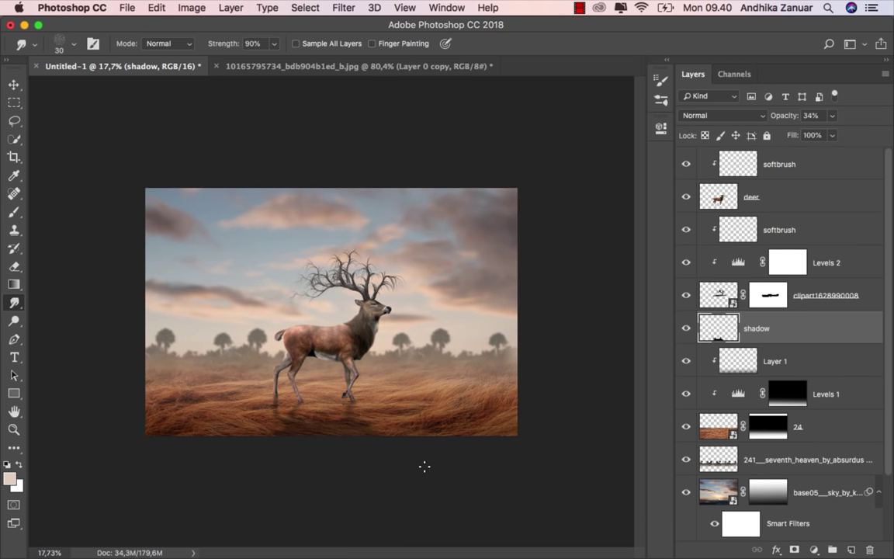
{"action": "scroll", "coordinate": [424, 466], "scroll_direction": "up", "scroll_amount": 2}
{"action": "scroll", "coordinate": [425, 463], "scroll_direction": "down", "scroll_amount": 1}
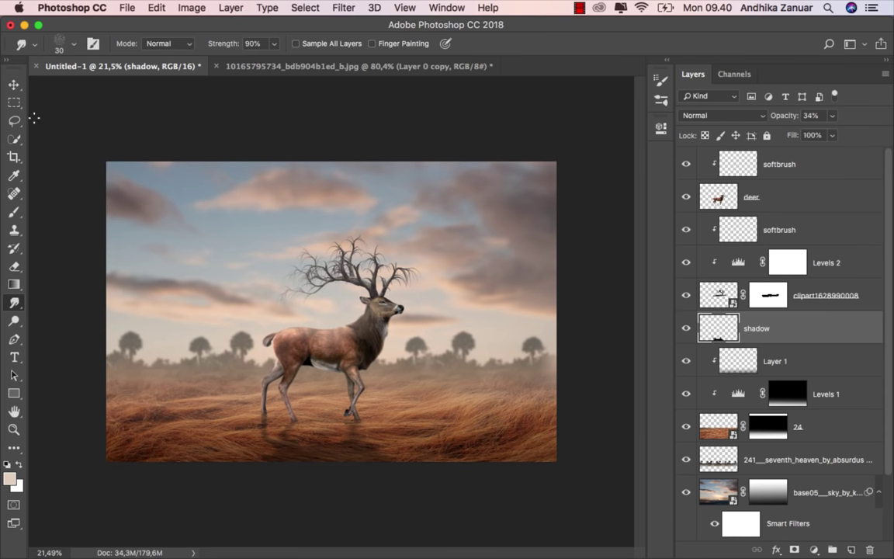
Create a new layer named 'shadow 2' above the shadow layer in Soft Light mode.
{"action": "left_click", "coordinate": [16, 87]}
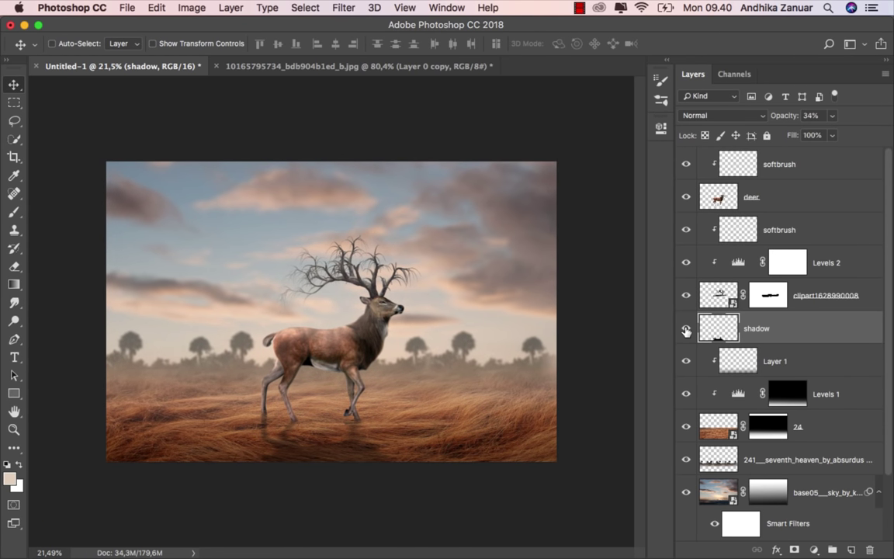
{"action": "key", "text": "ctrl+shift+alt+n"}
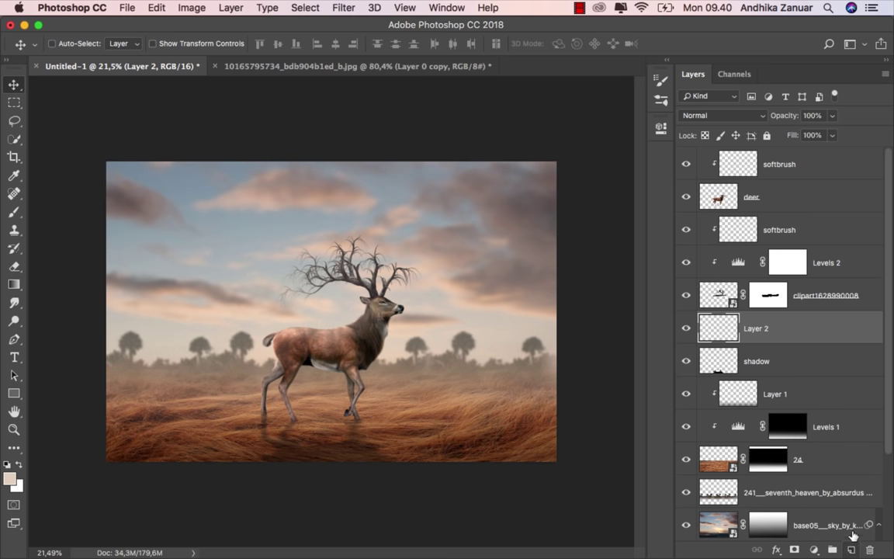
{"action": "double_click", "coordinate": [763, 330]}
{"action": "type", "text": "shadow"}
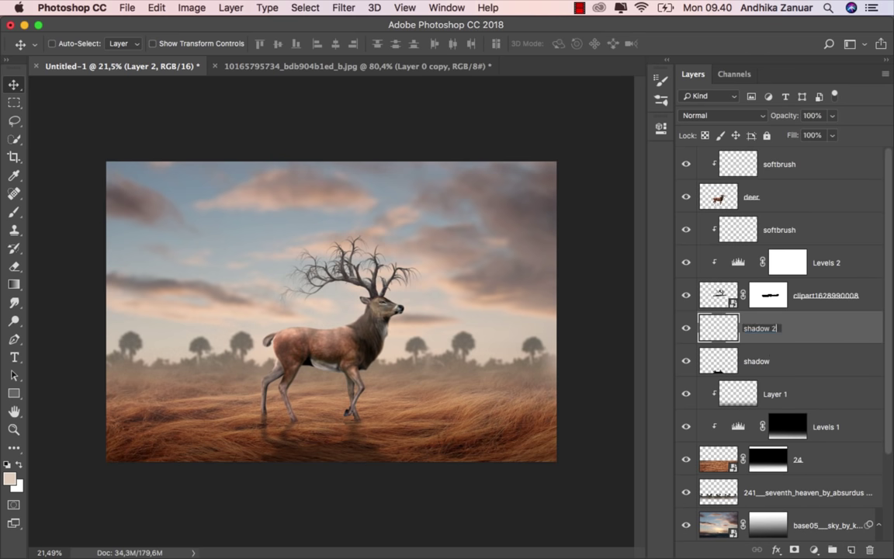
{"action": "key", "text": "Return"}
{"action": "left_click", "coordinate": [708, 116]}
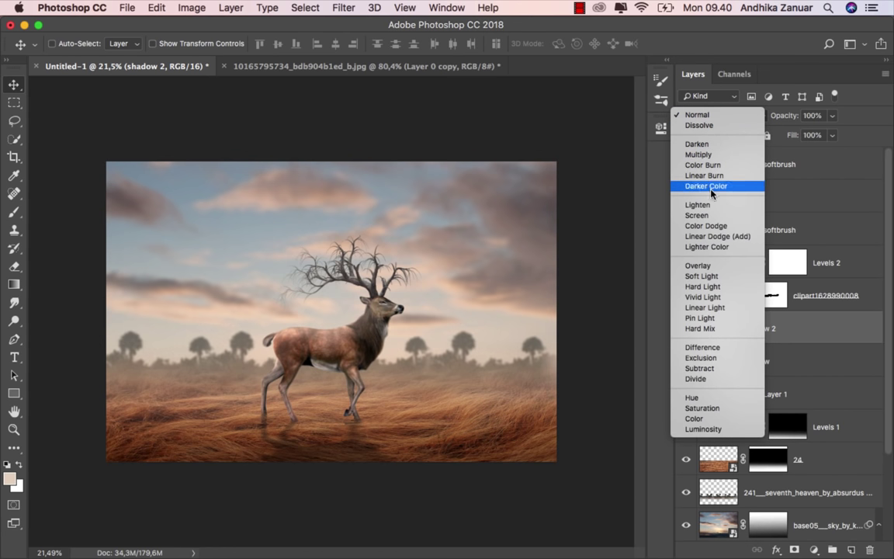
{"action": "left_click", "coordinate": [693, 277]}
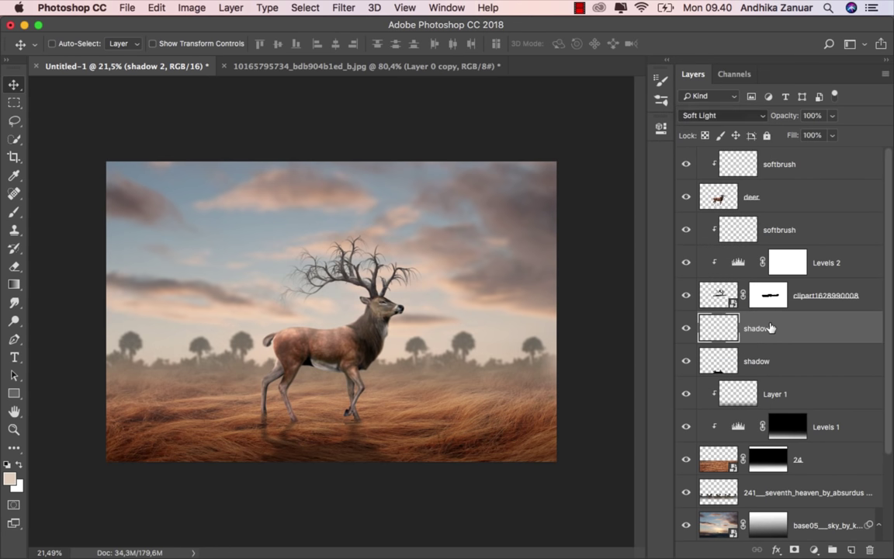
{"action": "left_click", "coordinate": [14, 212]}
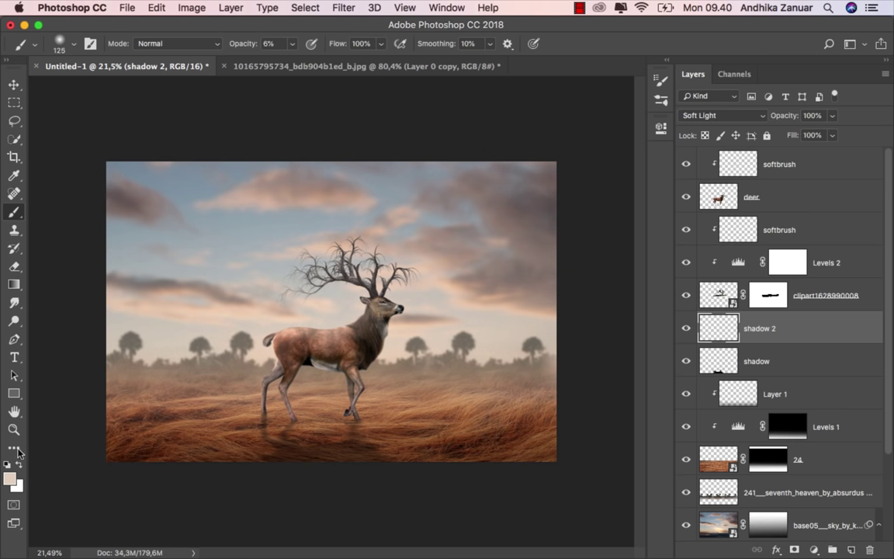
Paint a faint black 6%-opacity, size-40 shadow under the hooves on shadow 2.
{"action": "key", "text": "d"}
{"action": "scroll", "coordinate": [362, 411], "scroll_direction": "up", "scroll_amount": 1}
{"action": "scroll", "coordinate": [362, 412], "scroll_direction": "up", "scroll_amount": 2}
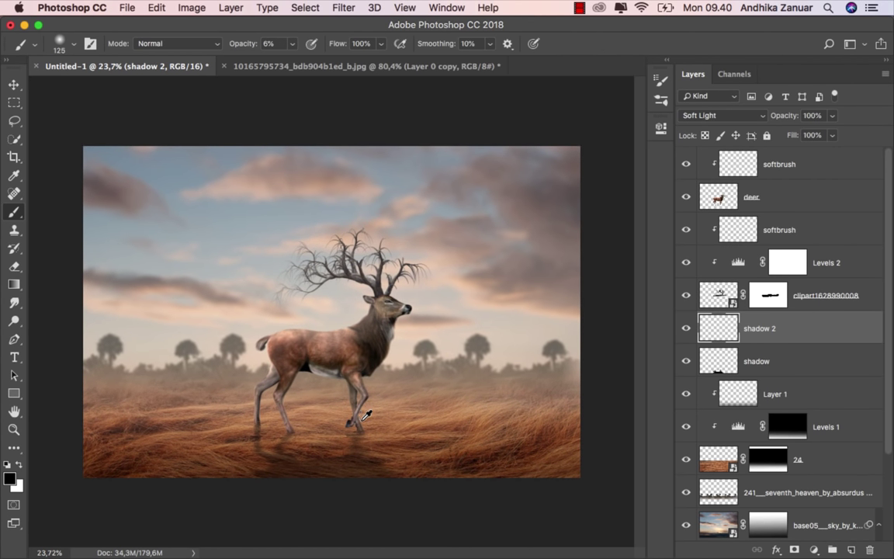
{"action": "left_click", "coordinate": [270, 44]}
{"action": "scroll", "coordinate": [371, 459], "scroll_direction": "up", "scroll_amount": 3}
{"action": "scroll", "coordinate": [365, 489], "scroll_direction": "up", "scroll_amount": 3}
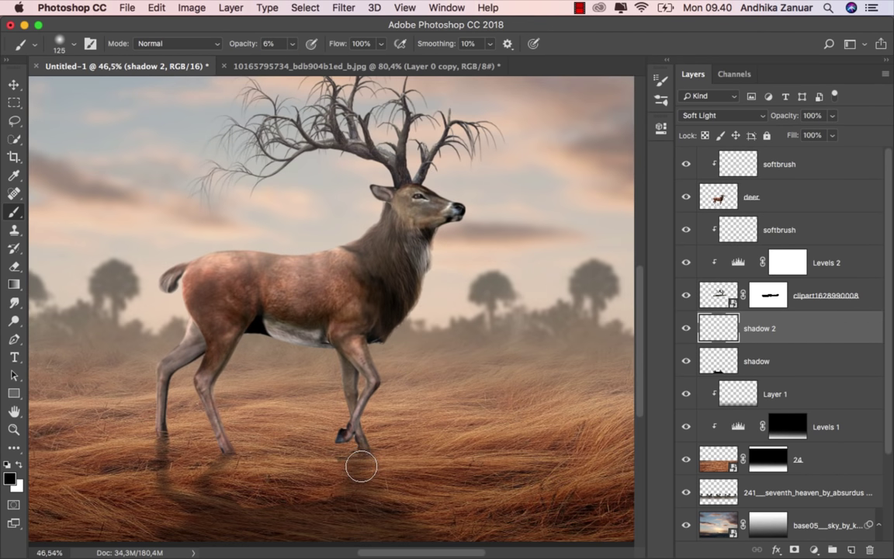
{"action": "scroll", "coordinate": [359, 496], "scroll_direction": "up", "scroll_amount": 2}
{"action": "scroll", "coordinate": [365, 439], "scroll_direction": "up", "scroll_amount": 2}
{"action": "left_click_drag", "start_coordinate": [370, 413], "coordinate": [415, 426]}
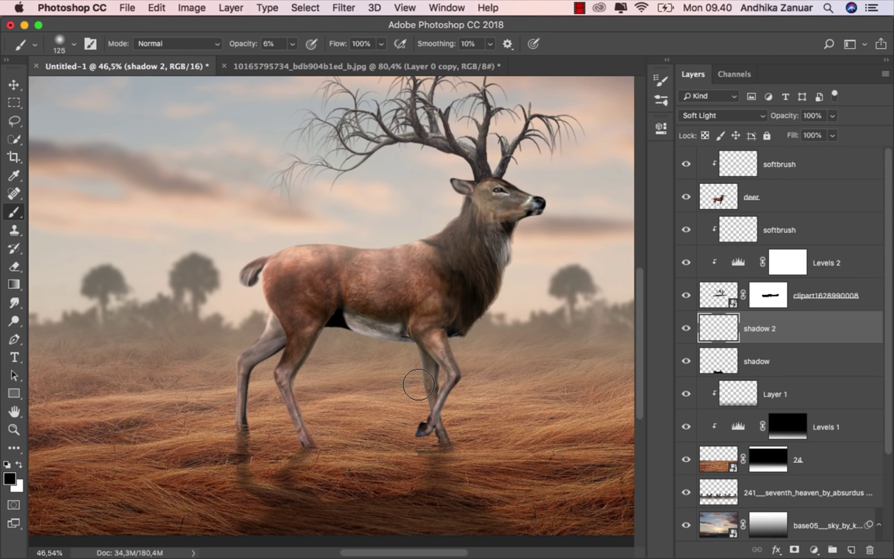
{"action": "key", "text": "bracketleft"}
{"action": "key", "text": "bracketleft"}
{"action": "key", "text": "bracketleft"}
{"action": "key", "text": "bracketleft"}
{"action": "key", "text": "bracketleft"}
{"action": "key", "text": "bracketleft"}
{"action": "key", "text": "bracketleft"}
{"action": "key", "text": "bracketleft"}
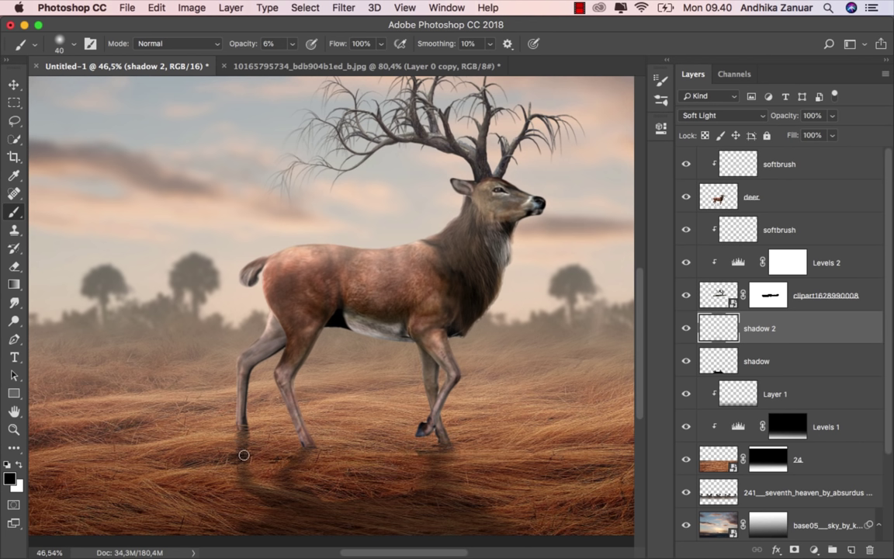
{"action": "left_click_drag", "start_coordinate": [256, 465], "coordinate": [473, 457]}
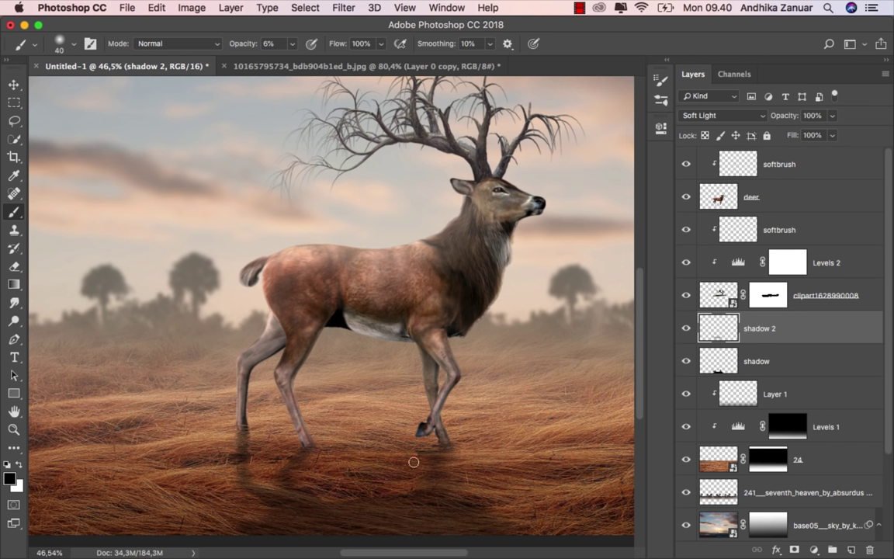
Lower the shadow layer's opacity to about 25%.
{"action": "left_click", "coordinate": [685, 328]}
{"action": "left_click", "coordinate": [686, 328]}
{"action": "left_click", "coordinate": [773, 364]}
{"action": "left_click", "coordinate": [832, 116]}
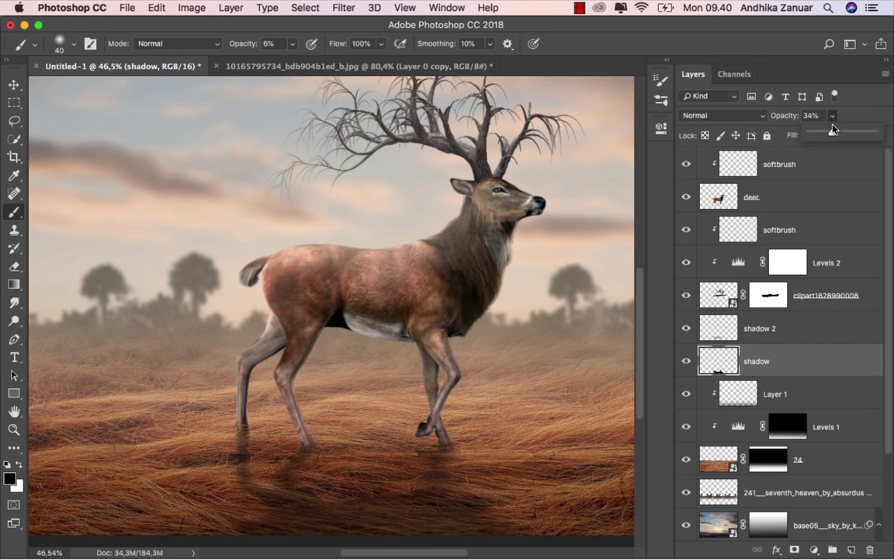
{"action": "left_click_drag", "start_coordinate": [831, 135], "coordinate": [828, 136]}
{"action": "left_click", "coordinate": [780, 361]}
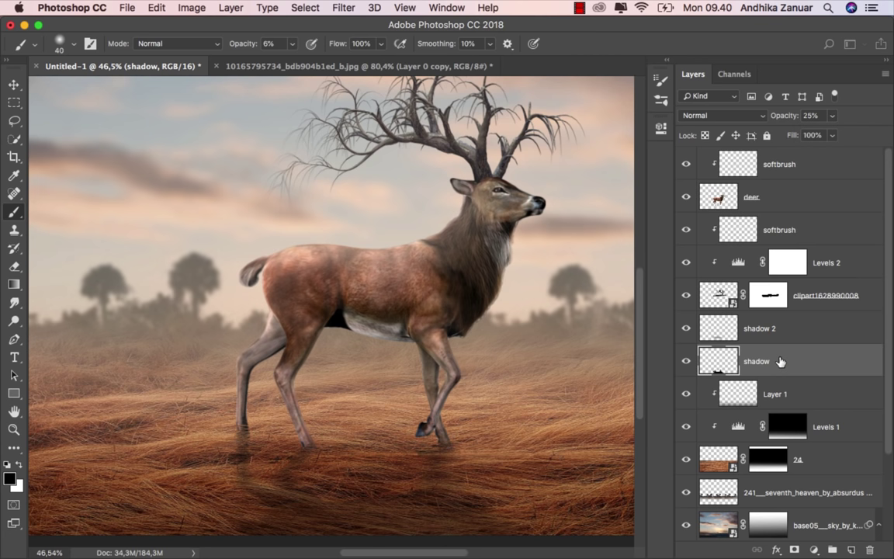
Select the deer layer and set up the Dodge tool at 100 px, 5% exposure.
{"action": "left_click", "coordinate": [14, 84]}
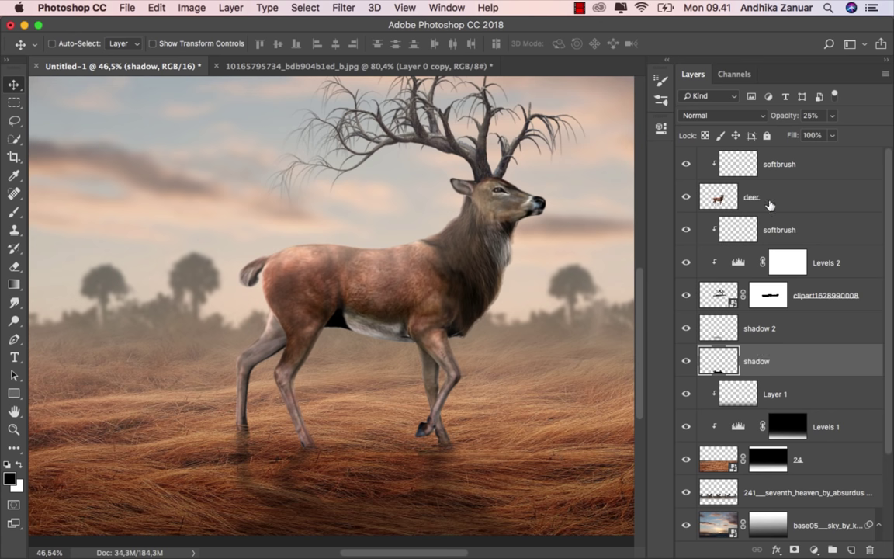
{"action": "left_click", "coordinate": [722, 196]}
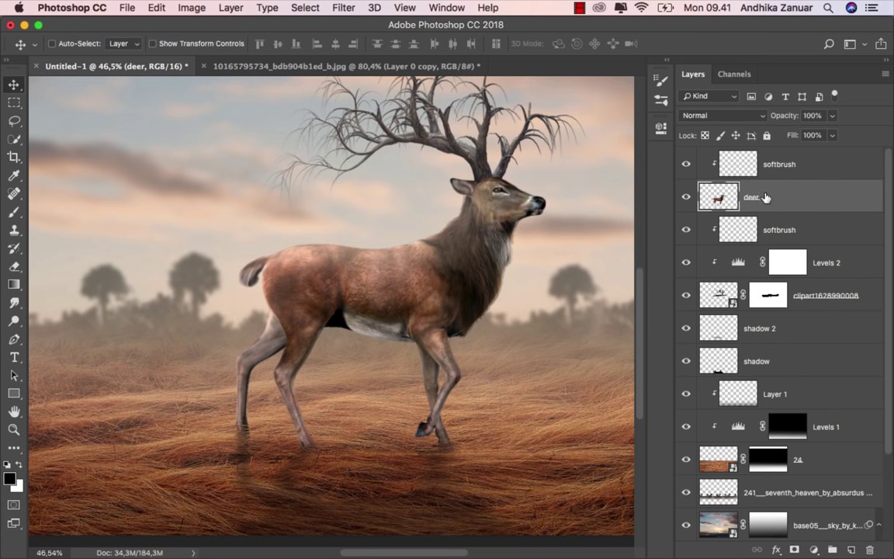
{"action": "left_click", "coordinate": [686, 197]}
{"action": "left_click", "coordinate": [686, 196]}
{"action": "right_click", "coordinate": [16, 321]}
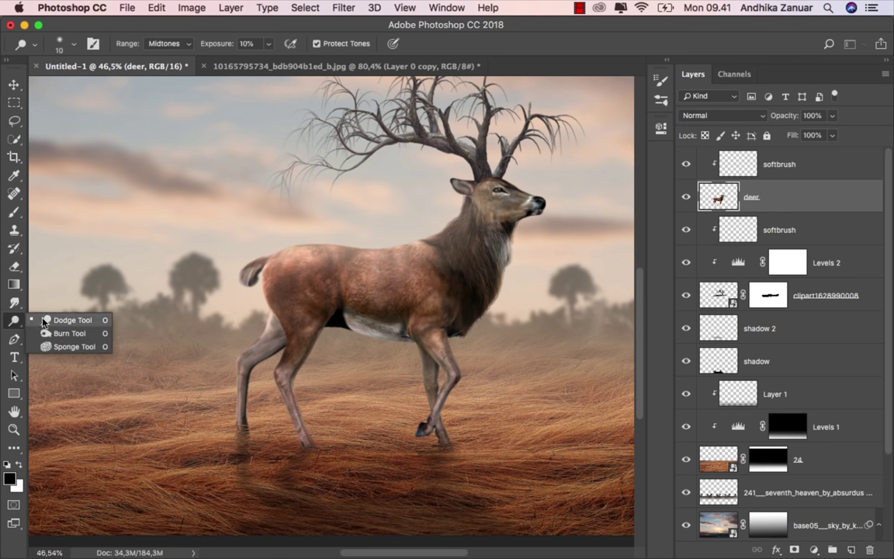
{"action": "left_click", "coordinate": [44, 317]}
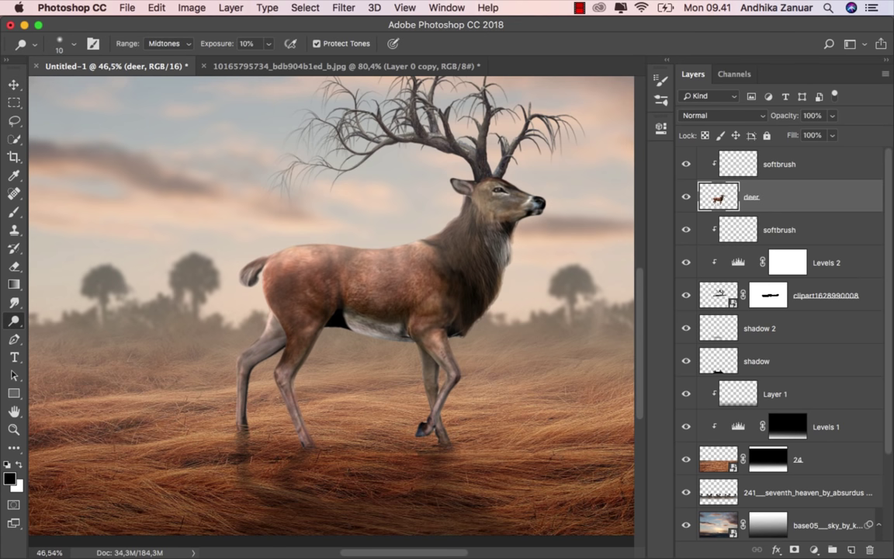
{"action": "left_click", "coordinate": [60, 47]}
{"action": "left_click_drag", "start_coordinate": [110, 84], "coordinate": [130, 81]}
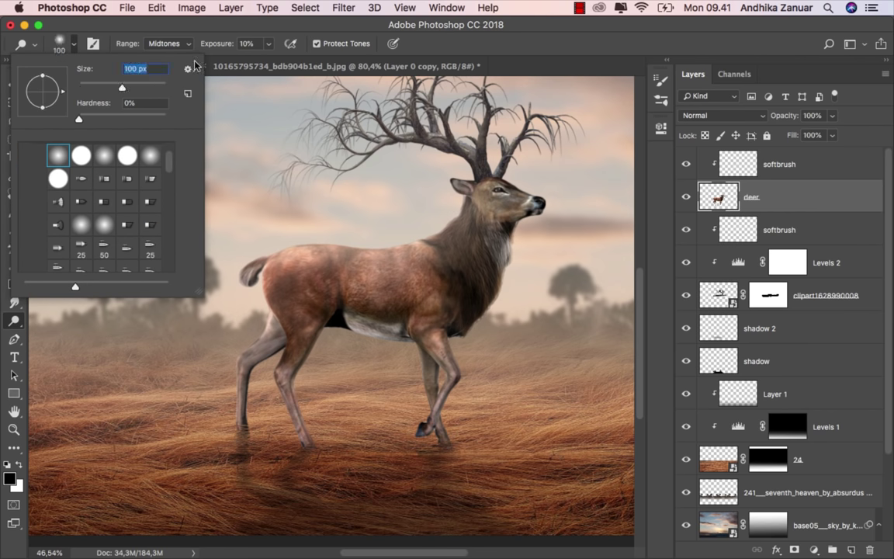
{"action": "key", "text": "Return"}
{"action": "left_click_drag", "start_coordinate": [269, 48], "coordinate": [267, 63]}
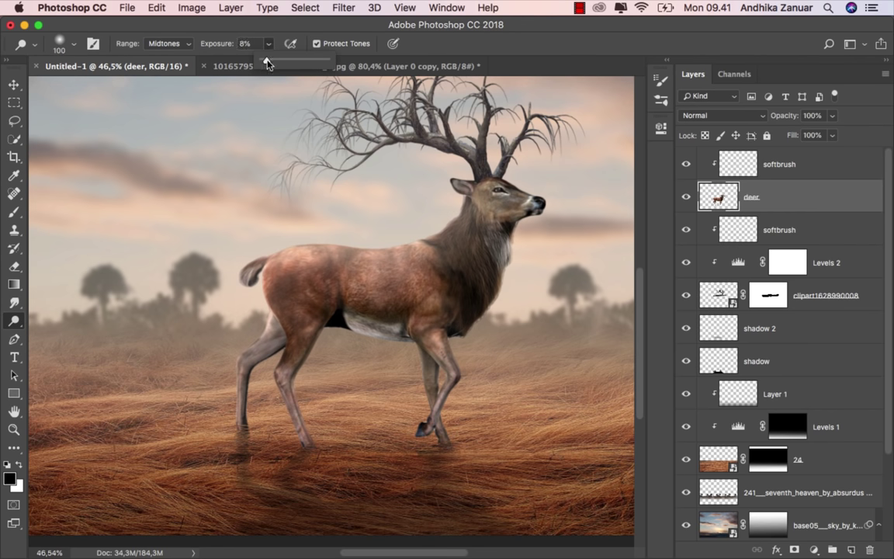
{"action": "left_click", "coordinate": [299, 30]}
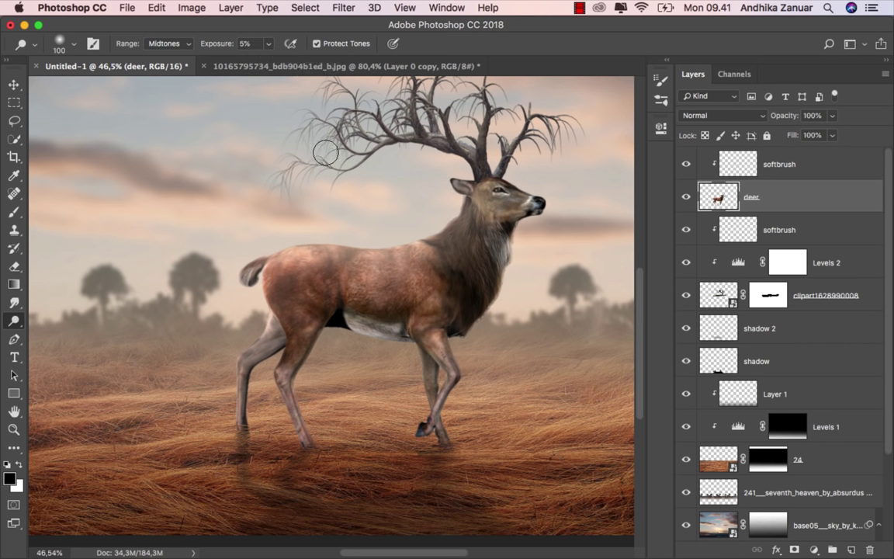
Dodge the deer's back, shoulder, front leg and hip to brighten highlights.
{"action": "mouse_move", "coordinate": [454, 213]}
{"action": "left_mouse_down"}
{"action": "mouse_move", "coordinate": [379, 235]}
{"action": "mouse_move", "coordinate": [235, 245]}
{"action": "mouse_move", "coordinate": [369, 239]}
{"action": "mouse_move", "coordinate": [376, 248]}
{"action": "mouse_move", "coordinate": [316, 217]}
{"action": "mouse_move", "coordinate": [414, 199]}
{"action": "mouse_move", "coordinate": [411, 186]}
{"action": "mouse_move", "coordinate": [497, 207]}
{"action": "mouse_move", "coordinate": [218, 226]}
{"action": "mouse_move", "coordinate": [380, 188]}
{"action": "mouse_move", "coordinate": [384, 271]}
{"action": "mouse_move", "coordinate": [223, 287]}
{"action": "mouse_move", "coordinate": [229, 307]}
{"action": "mouse_move", "coordinate": [263, 332]}
{"action": "mouse_move", "coordinate": [232, 396]}
{"action": "mouse_move", "coordinate": [235, 343]}
{"action": "mouse_move", "coordinate": [229, 419]}
{"action": "mouse_move", "coordinate": [234, 354]}
{"action": "mouse_move", "coordinate": [221, 365]}
{"action": "mouse_move", "coordinate": [214, 334]}
{"action": "mouse_move", "coordinate": [234, 279]}
{"action": "mouse_move", "coordinate": [301, 250]}
{"action": "mouse_move", "coordinate": [397, 248]}
{"action": "mouse_move", "coordinate": [345, 253]}
{"action": "left_mouse_up"}
{"action": "key", "text": "bracketleft"}
{"action": "key", "text": "bracketleft"}
{"action": "key", "text": "bracketleft"}
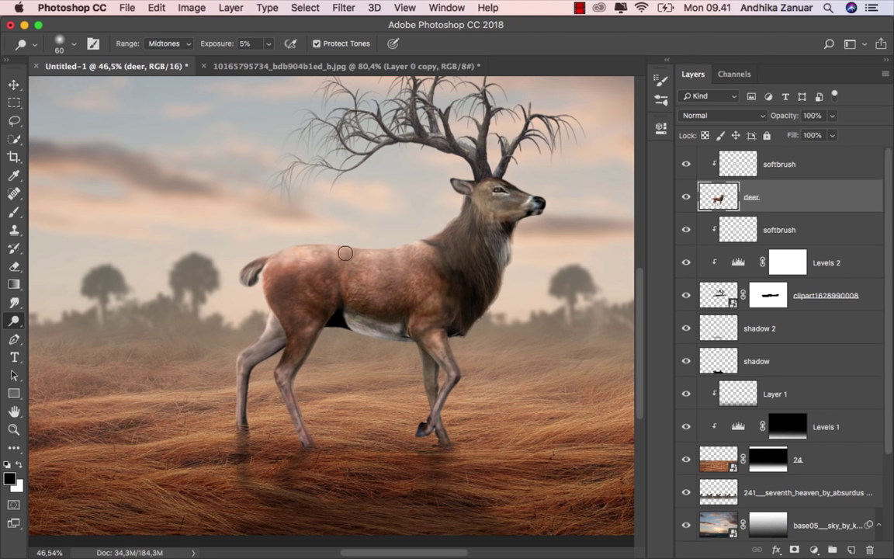
{"action": "left_click_drag", "start_coordinate": [416, 236], "coordinate": [431, 342]}
{"action": "mouse_move", "coordinate": [320, 340]}
{"action": "left_mouse_down"}
{"action": "mouse_move", "coordinate": [263, 332]}
{"action": "mouse_move", "coordinate": [311, 315]}
{"action": "left_mouse_up"}
{"action": "key", "text": "bracketleft"}
{"action": "key", "text": "bracketleft"}
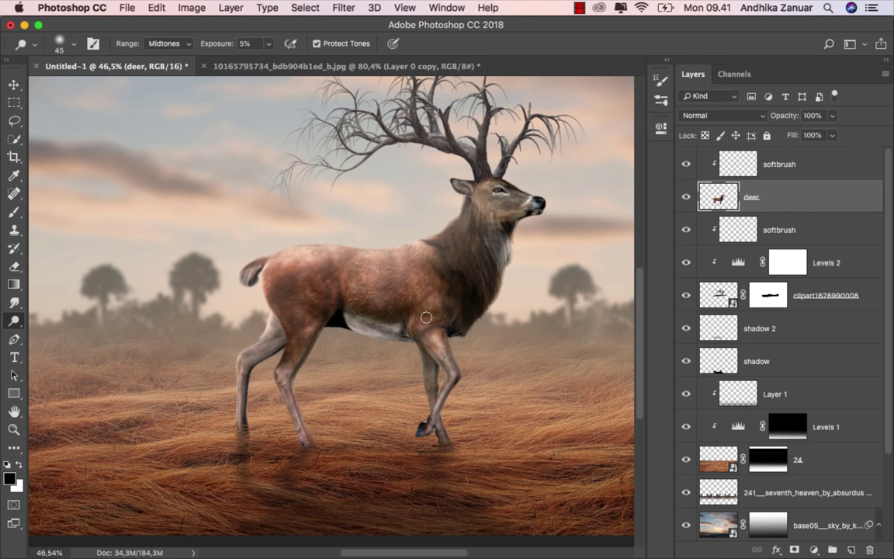
{"action": "key", "text": "bracketright"}
{"action": "key", "text": "bracketright"}
{"action": "key", "text": "bracketright"}
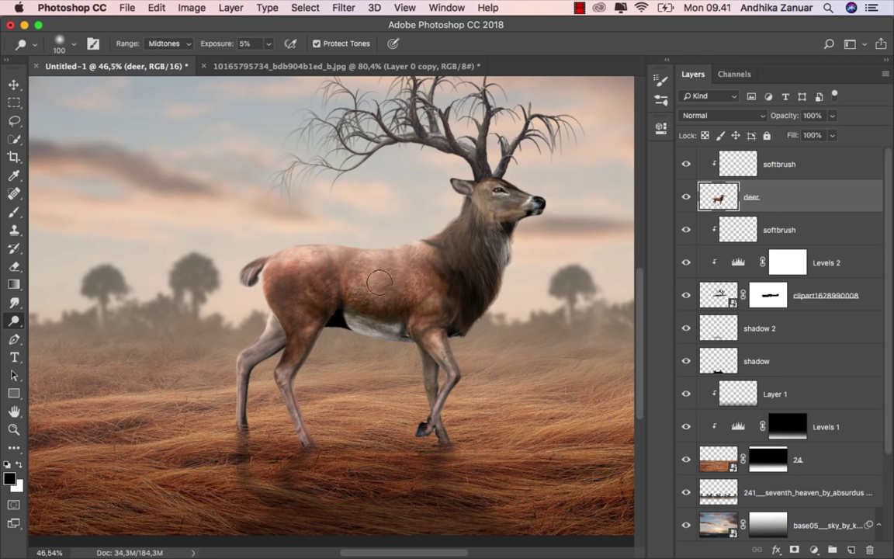
{"action": "key", "text": "bracketright"}
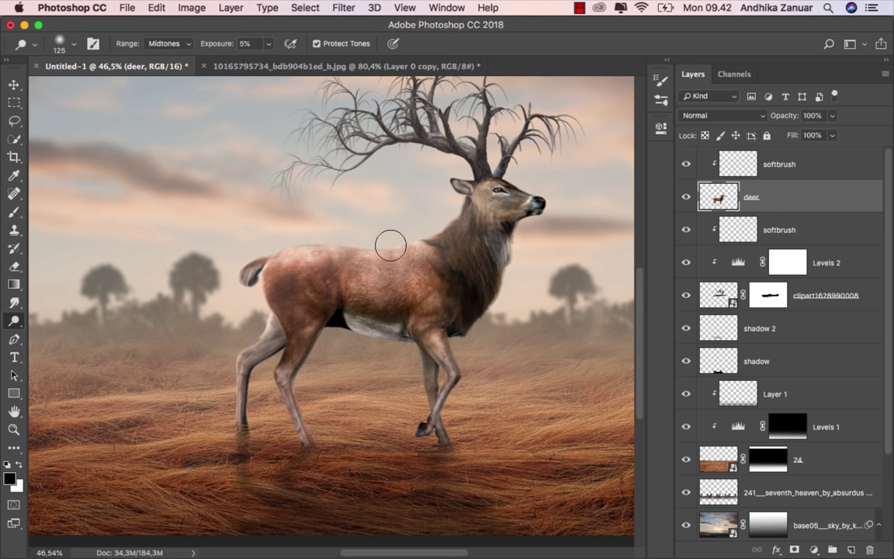
{"action": "right_click", "coordinate": [14, 321]}
Set up the Burn tool at 6% exposure with a roughly 70 px brush.
{"action": "left_click", "coordinate": [54, 330]}
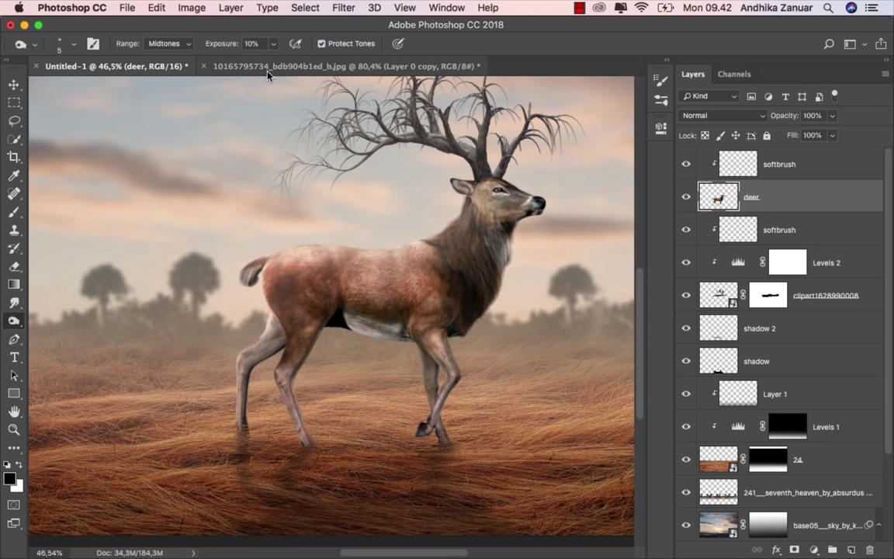
{"action": "left_click", "coordinate": [273, 44]}
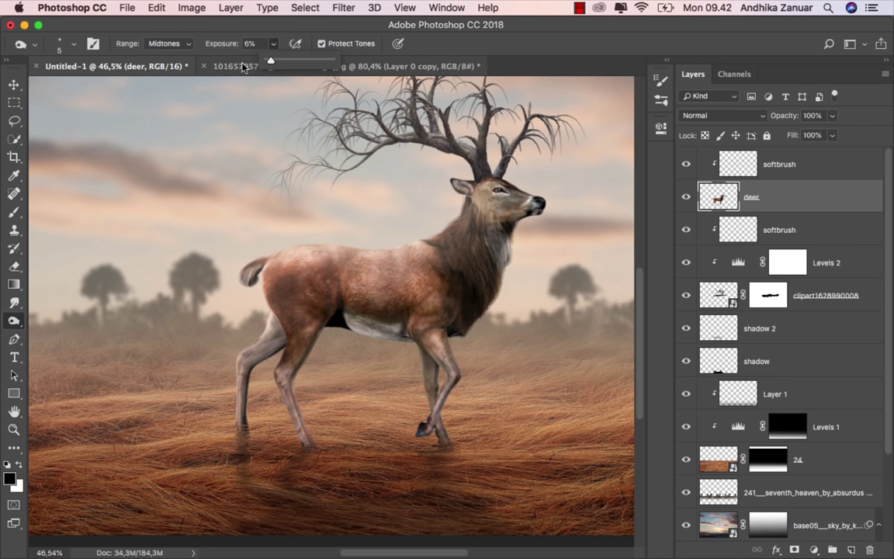
{"action": "left_click", "coordinate": [70, 44]}
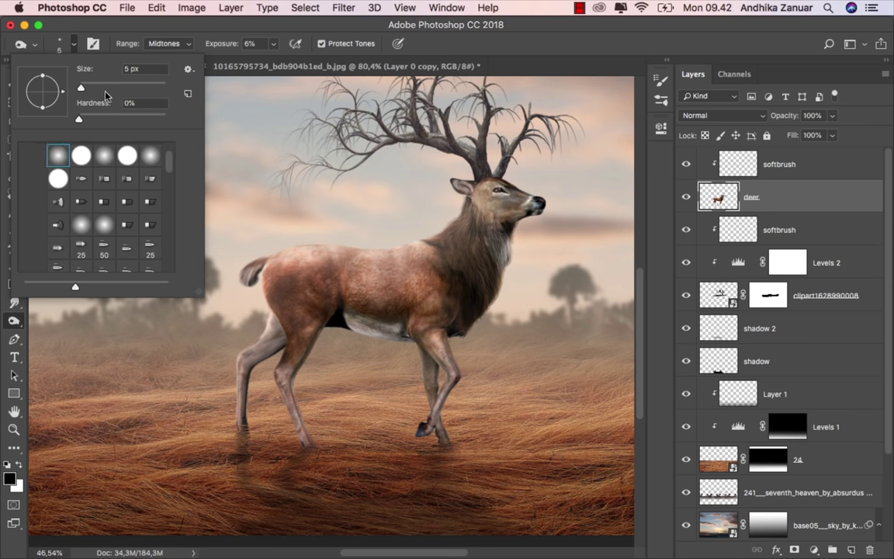
{"action": "left_click", "coordinate": [98, 87]}
{"action": "left_click", "coordinate": [195, 30]}
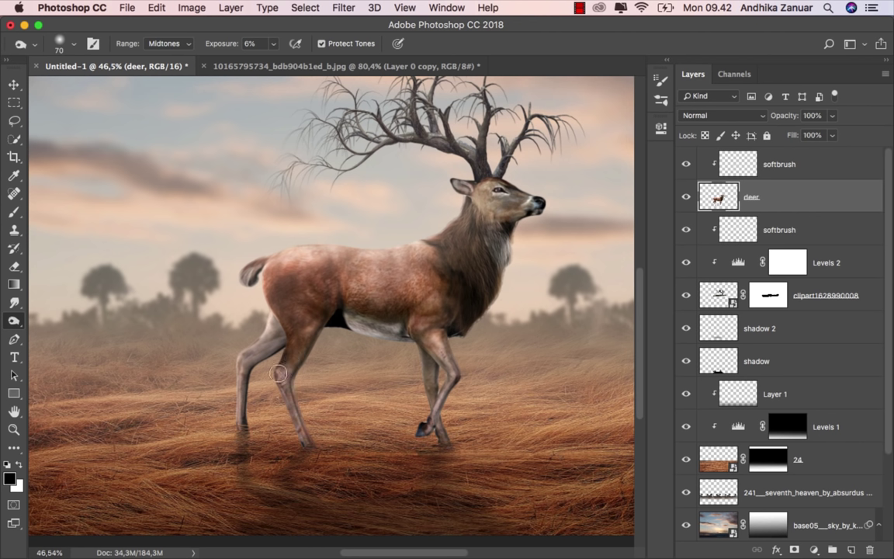
Burn the deer's hind leg, hoof and foreleg to darken them.
{"action": "left_click_drag", "start_coordinate": [431, 439], "coordinate": [429, 447]}
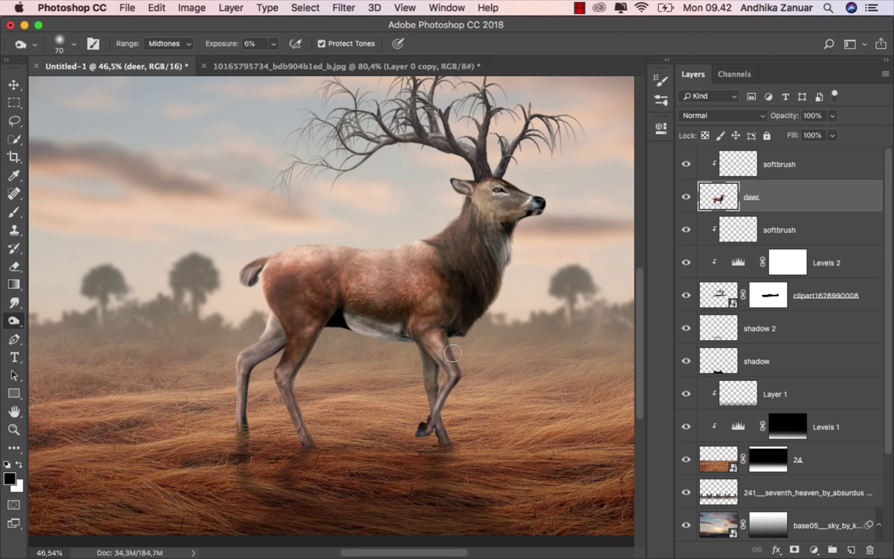
{"action": "left_click_drag", "start_coordinate": [409, 459], "coordinate": [438, 402]}
{"action": "scroll", "coordinate": [404, 435], "scroll_direction": "up", "scroll_amount": 2}
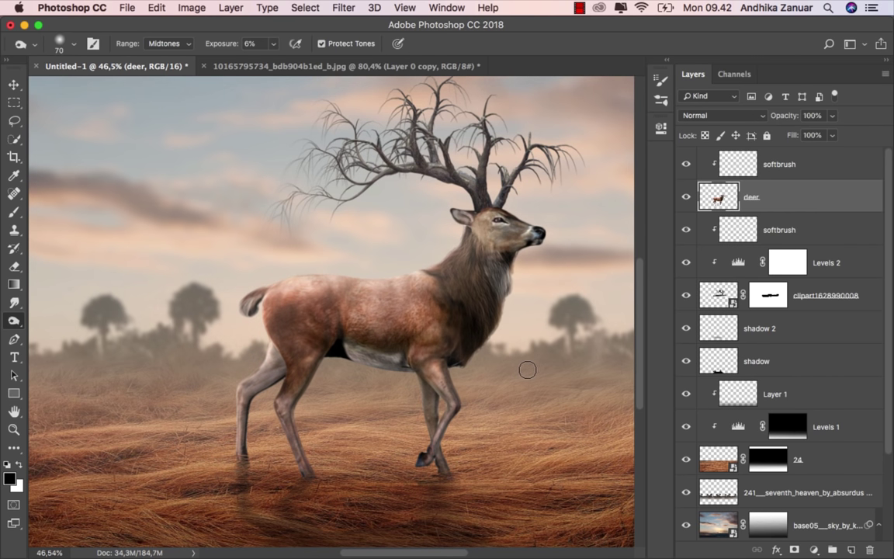
{"action": "scroll", "coordinate": [528, 365], "scroll_direction": "up", "scroll_amount": 1}
{"action": "scroll", "coordinate": [532, 335], "scroll_direction": "up", "scroll_amount": 1}
{"action": "scroll", "coordinate": [523, 361], "scroll_direction": "up", "scroll_amount": 1}
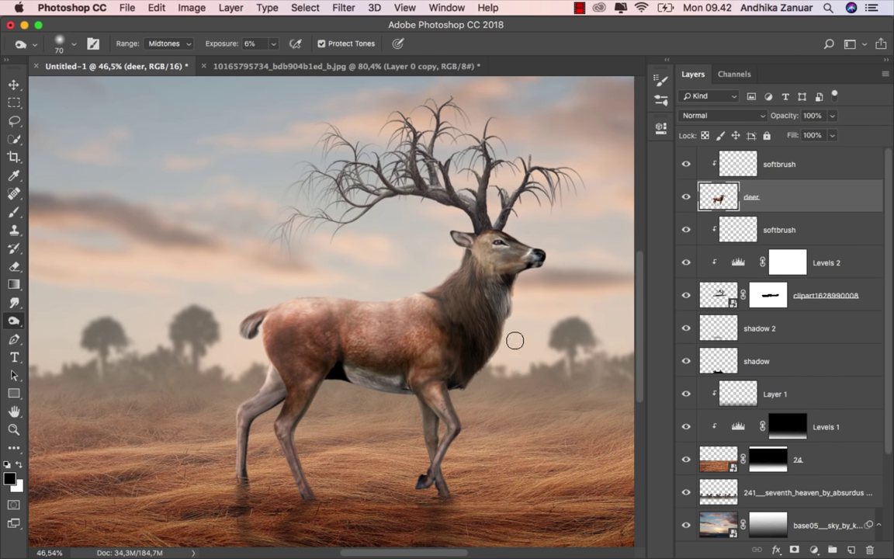
Select the antler layer and dodge its left branches at 5%.
{"action": "left_click", "coordinate": [686, 295]}
{"action": "left_click", "coordinate": [686, 294]}
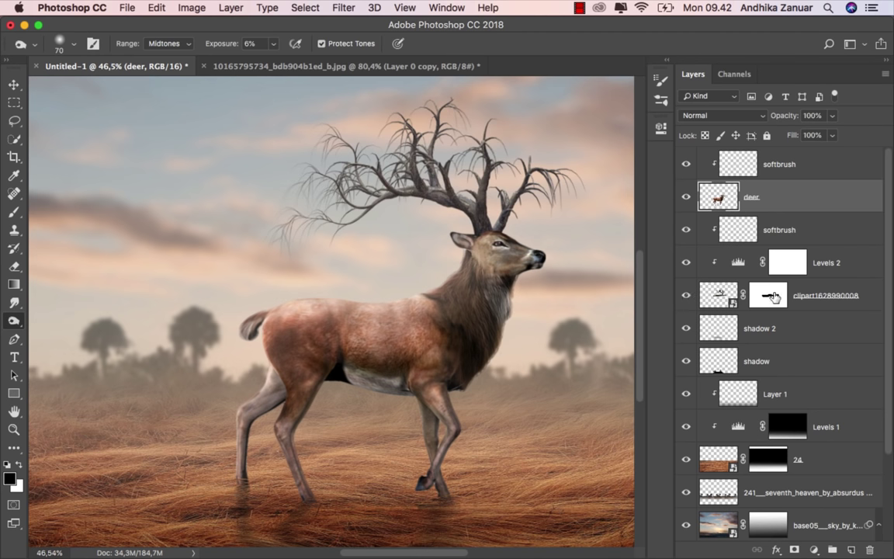
{"action": "left_click", "coordinate": [800, 297]}
{"action": "right_click", "coordinate": [799, 296]}
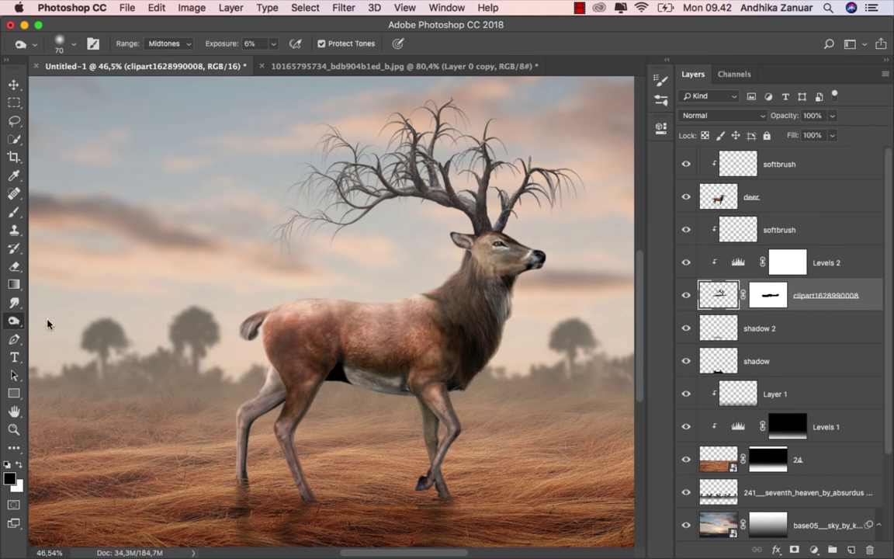
{"action": "right_click", "coordinate": [14, 321]}
{"action": "left_click", "coordinate": [66, 332]}
{"action": "scroll", "coordinate": [302, 377], "scroll_direction": "up", "scroll_amount": 2}
{"action": "scroll", "coordinate": [303, 376], "scroll_direction": "up", "scroll_amount": 1}
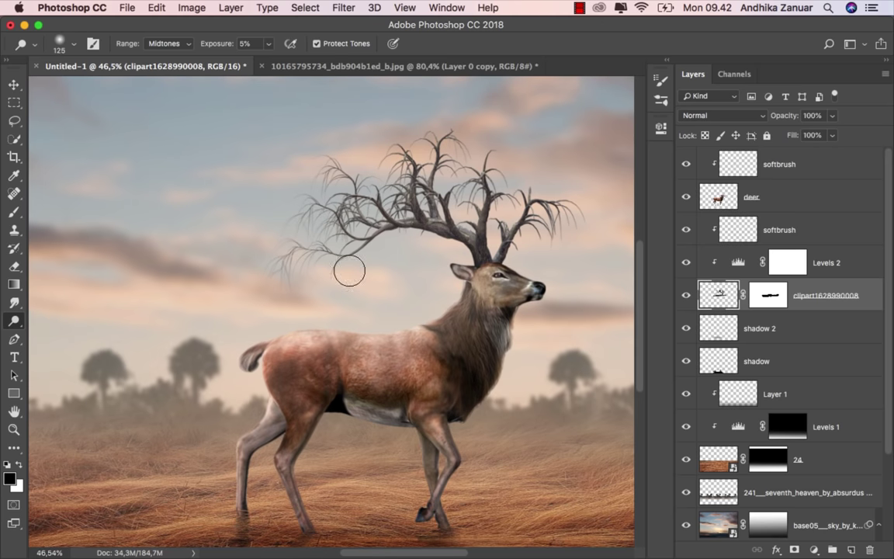
{"action": "mouse_move", "coordinate": [451, 168]}
{"action": "left_mouse_down"}
{"action": "mouse_move", "coordinate": [458, 201]}
{"action": "mouse_move", "coordinate": [364, 210]}
{"action": "mouse_move", "coordinate": [256, 266]}
{"action": "mouse_move", "coordinate": [408, 194]}
{"action": "mouse_move", "coordinate": [295, 207]}
{"action": "mouse_move", "coordinate": [392, 184]}
{"action": "mouse_move", "coordinate": [425, 165]}
{"action": "mouse_move", "coordinate": [422, 222]}
{"action": "mouse_move", "coordinate": [276, 210]}
{"action": "mouse_move", "coordinate": [410, 220]}
{"action": "mouse_move", "coordinate": [470, 245]}
{"action": "left_mouse_up"}
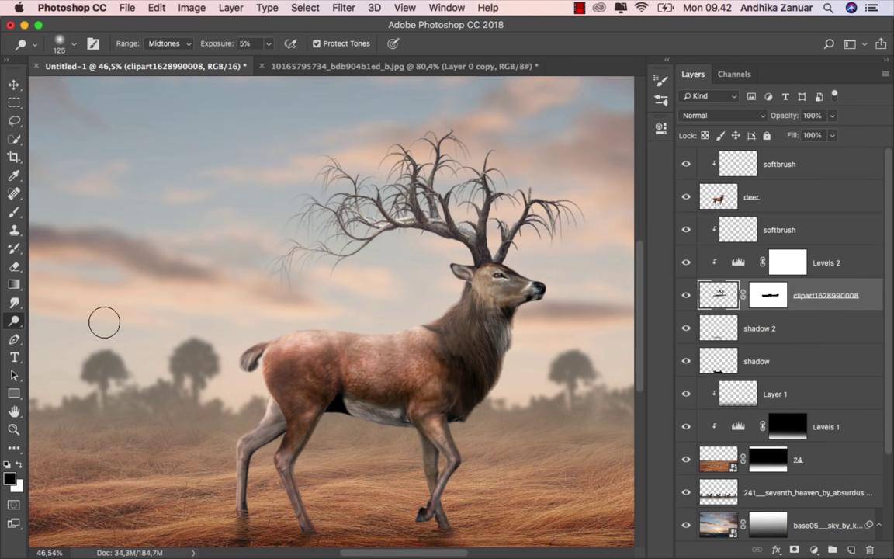
Burn the antlers at 6% around their base and upward from it.
{"action": "right_click", "coordinate": [13, 320]}
{"action": "left_click", "coordinate": [62, 301]}
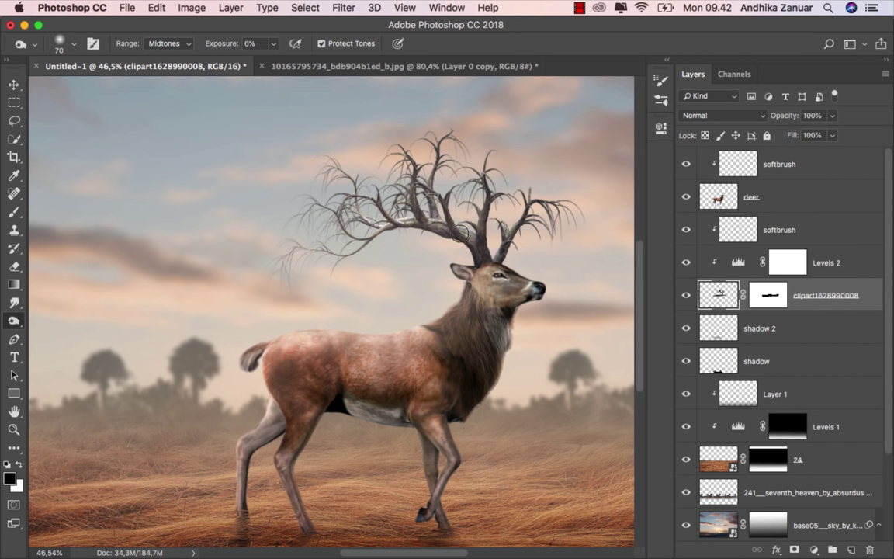
{"action": "left_click_drag", "start_coordinate": [497, 259], "coordinate": [516, 277]}
{"action": "mouse_move", "coordinate": [473, 214]}
{"action": "left_mouse_down"}
{"action": "mouse_move", "coordinate": [402, 171]}
{"action": "mouse_move", "coordinate": [402, 154]}
{"action": "mouse_move", "coordinate": [378, 179]}
{"action": "mouse_move", "coordinate": [347, 177]}
{"action": "left_mouse_up"}
{"action": "left_click", "coordinate": [16, 84]}
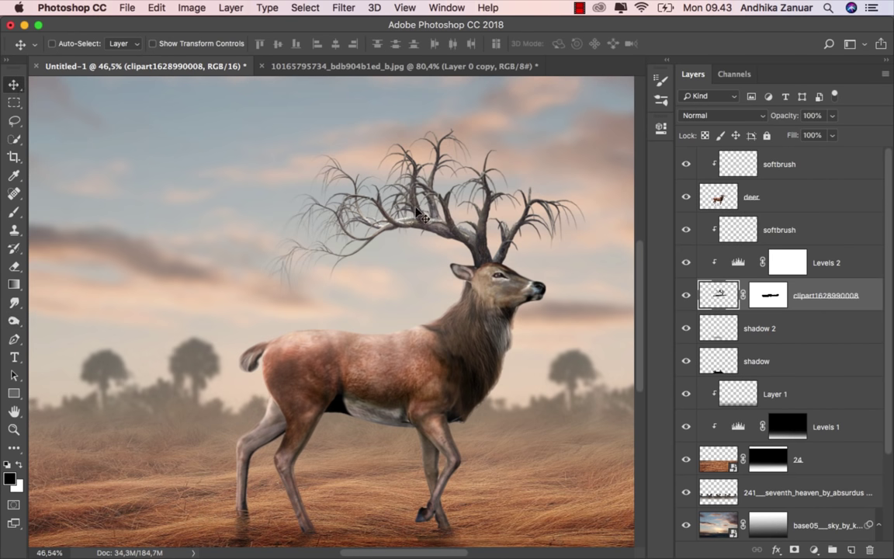
Fit the canvas and toggle the antler and 24 grass layers to compare.
{"action": "key", "text": "super+0"}
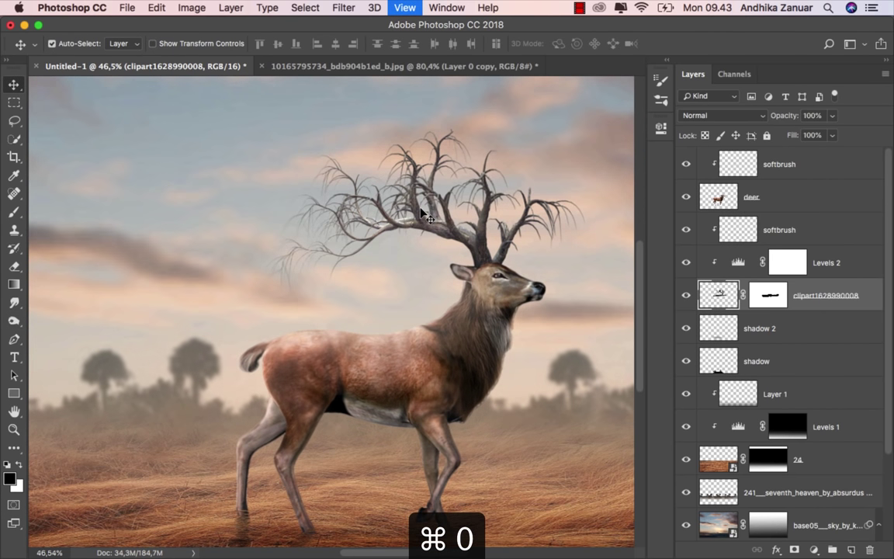
{"action": "left_click", "coordinate": [686, 294]}
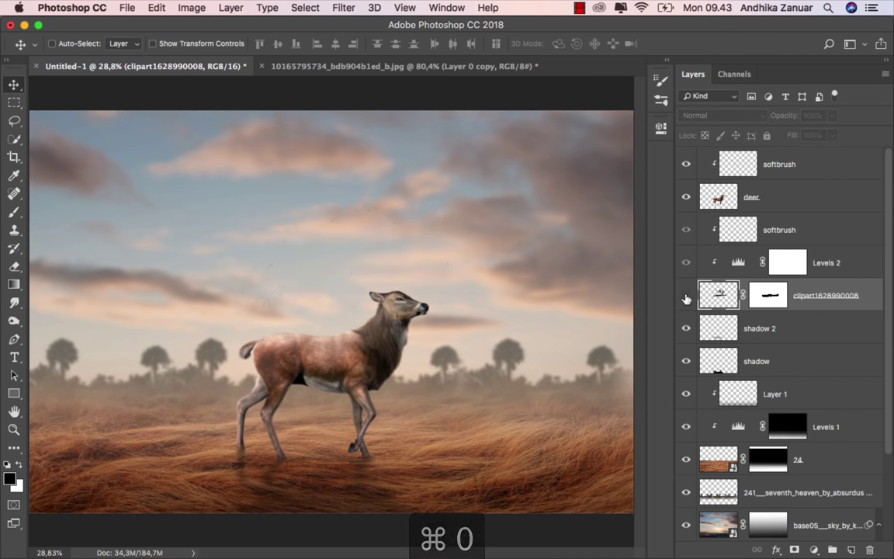
{"action": "left_click", "coordinate": [686, 295]}
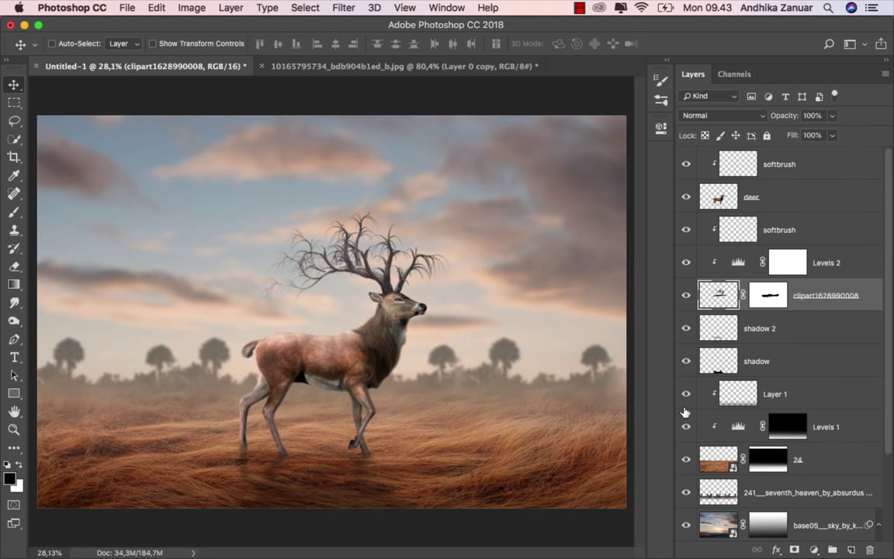
{"action": "left_click", "coordinate": [686, 459]}
{"action": "left_click", "coordinate": [686, 459]}
Target layer 24's mask with a 300 px Brush at about 38% opacity.
{"action": "left_click", "coordinate": [767, 459]}
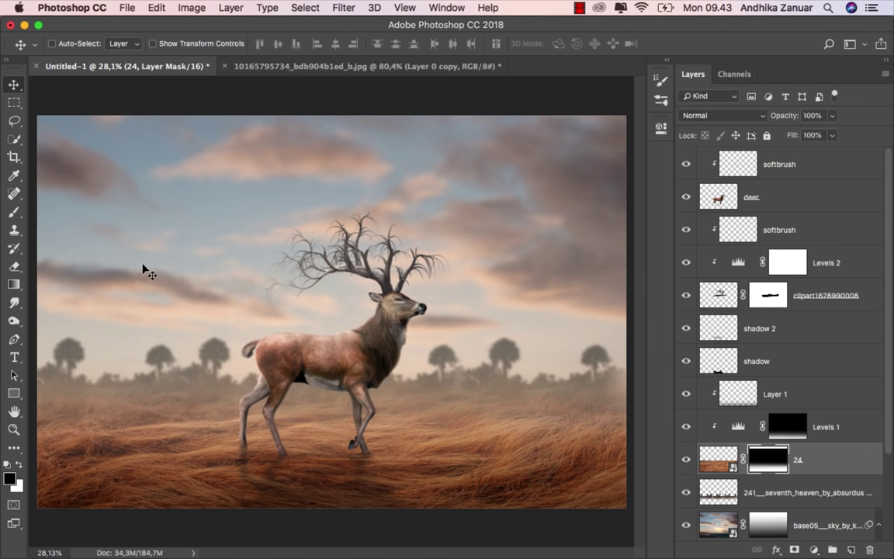
{"action": "left_click", "coordinate": [13, 211]}
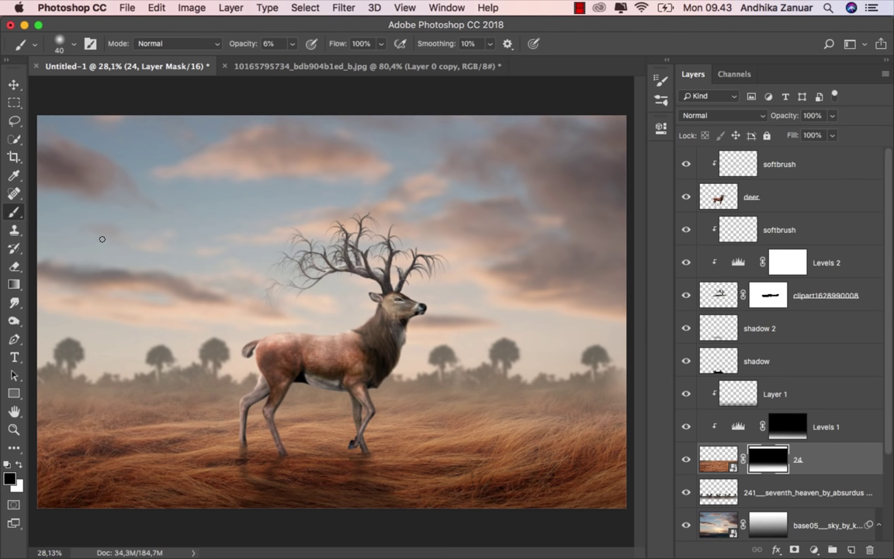
{"action": "left_click", "coordinate": [54, 44]}
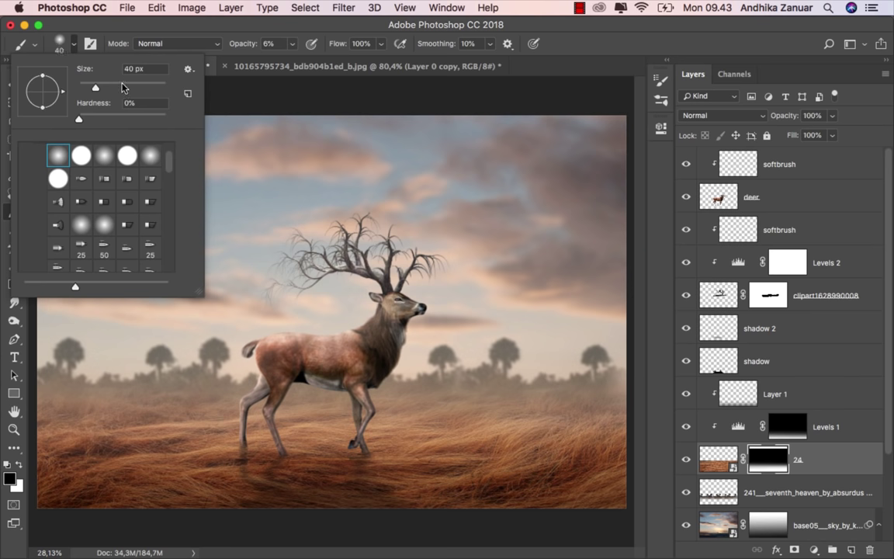
{"action": "double_click", "coordinate": [132, 70]}
{"action": "type", "text": "300"}
{"action": "key", "text": "Return"}
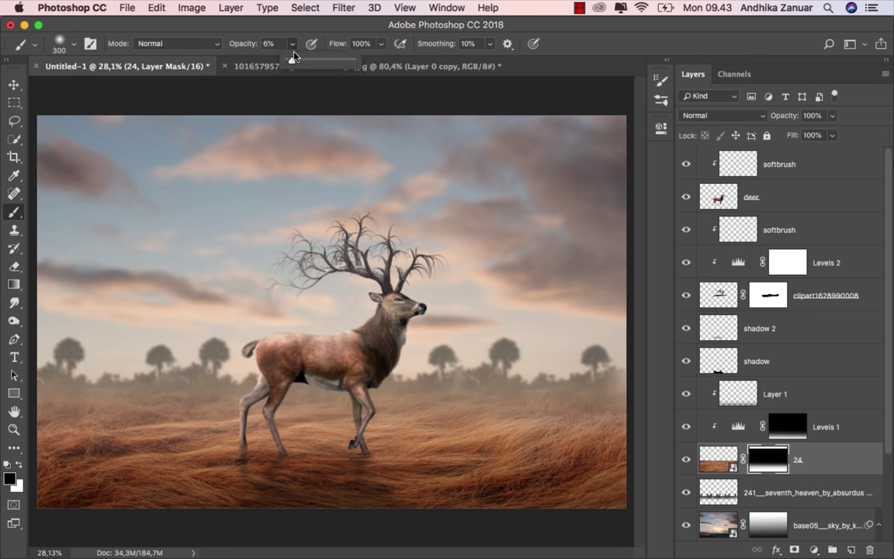
{"action": "left_click_drag", "start_coordinate": [309, 64], "coordinate": [316, 35]}
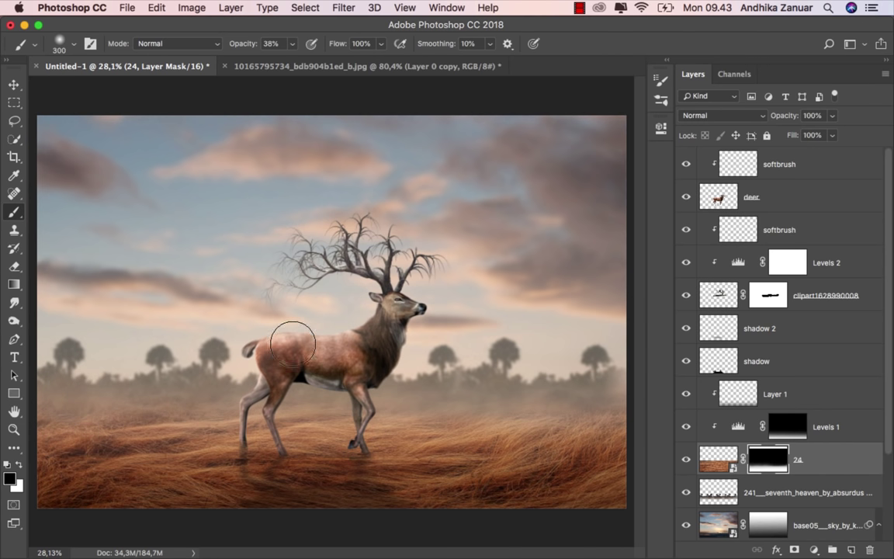
Add a new top layer above the softbrush layer named 'raw'.
{"action": "key", "text": "v"}
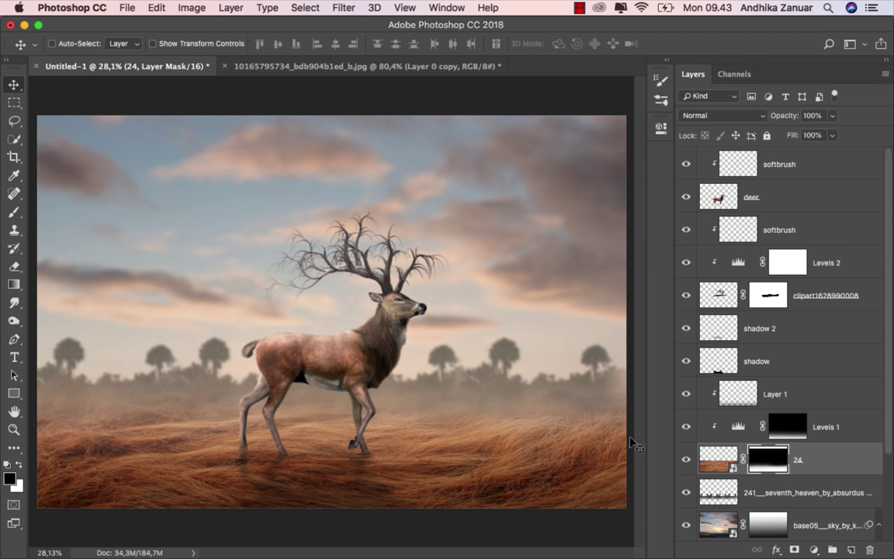
{"action": "left_click", "coordinate": [719, 459]}
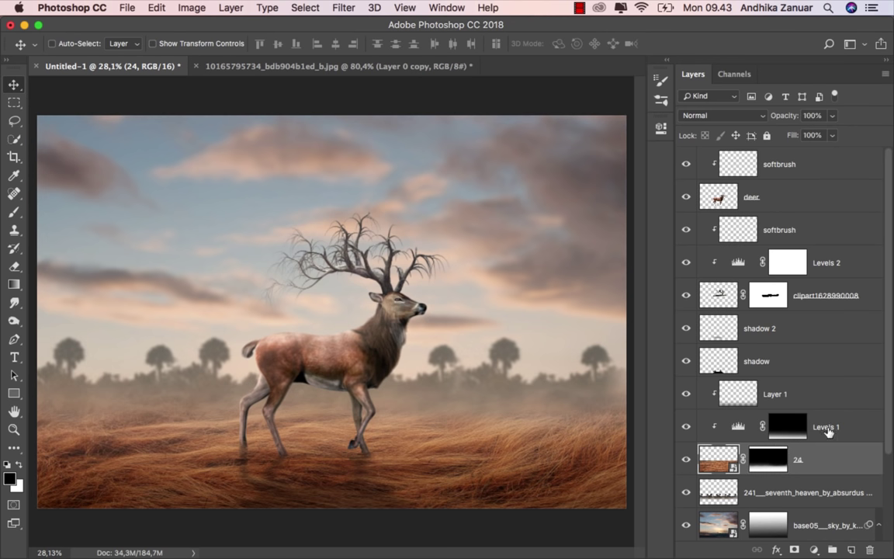
{"action": "left_click", "coordinate": [817, 166]}
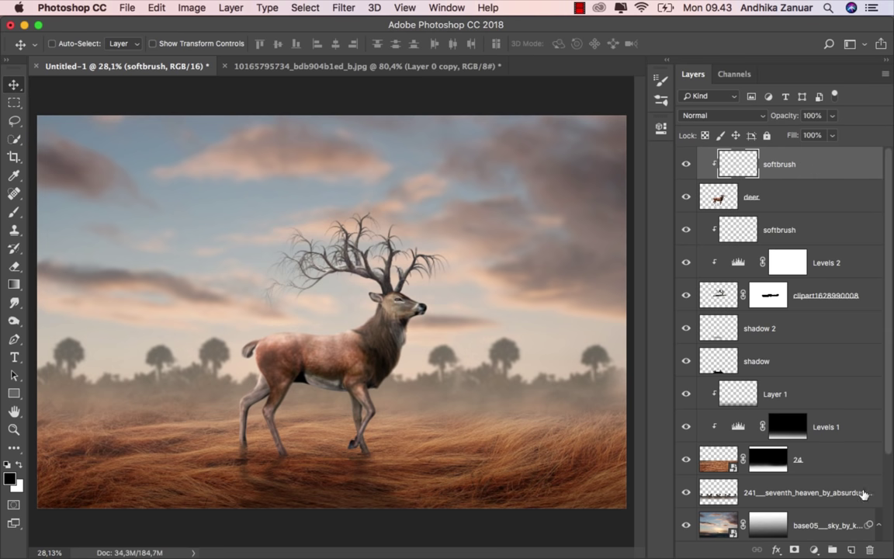
{"action": "key", "text": "ctrl+shift+alt+n"}
{"action": "double_click", "coordinate": [759, 165]}
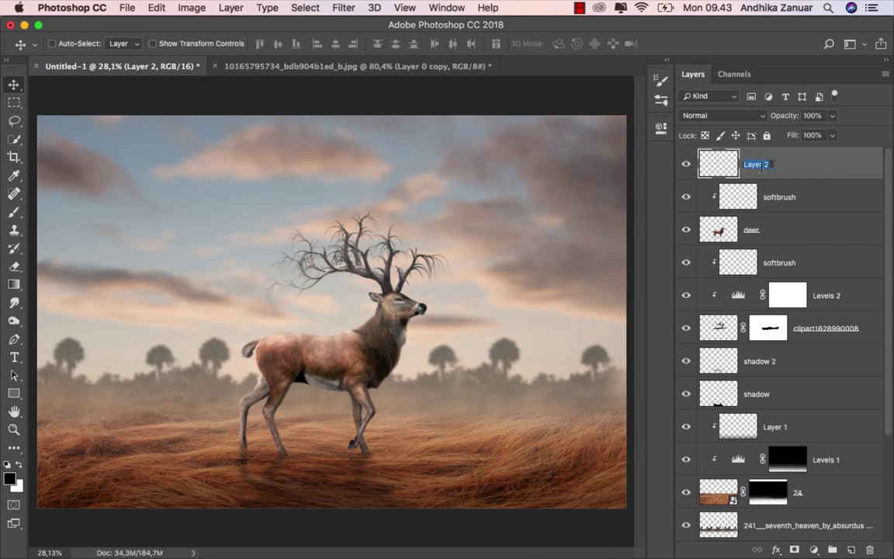
{"action": "type", "text": "raw"}
{"action": "key", "text": "Return"}
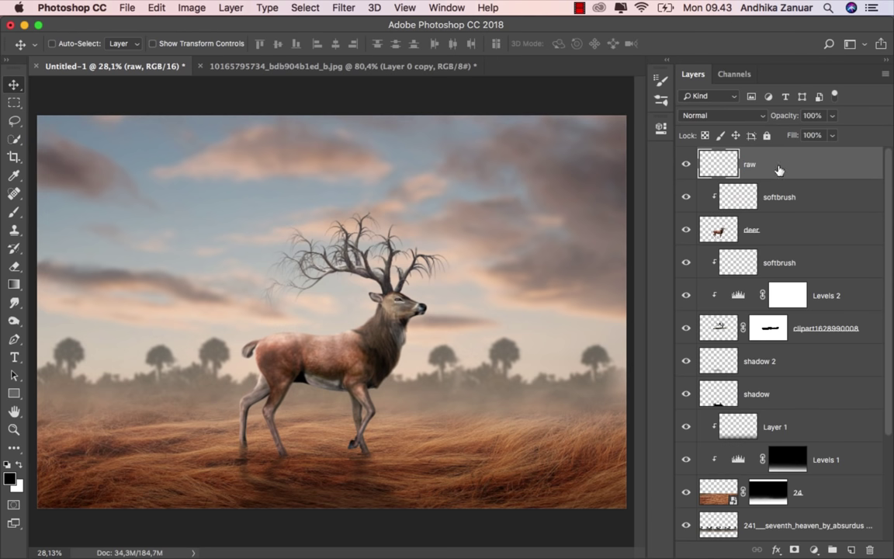
Stamp all visible layers into 'raw' and convert it to a smart object.
{"action": "key", "text": "alt+shift+super+e"}
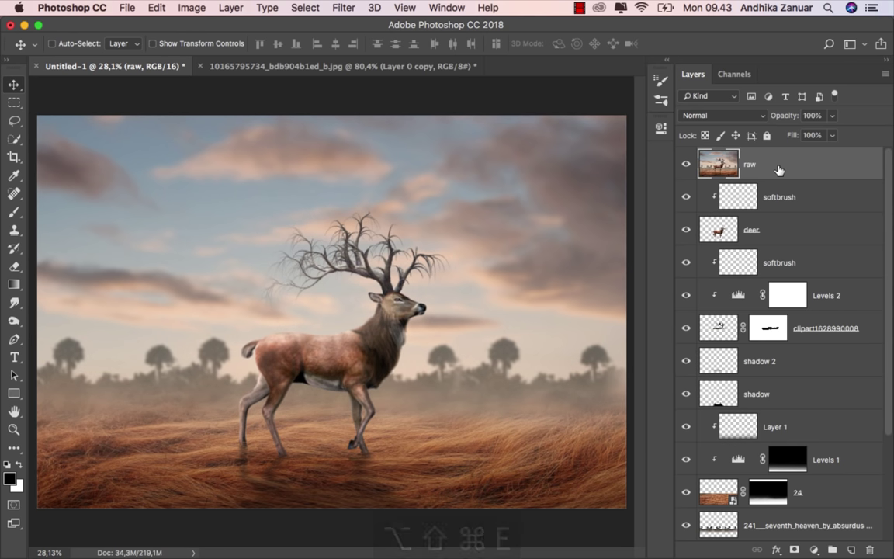
{"action": "right_click", "coordinate": [778, 170]}
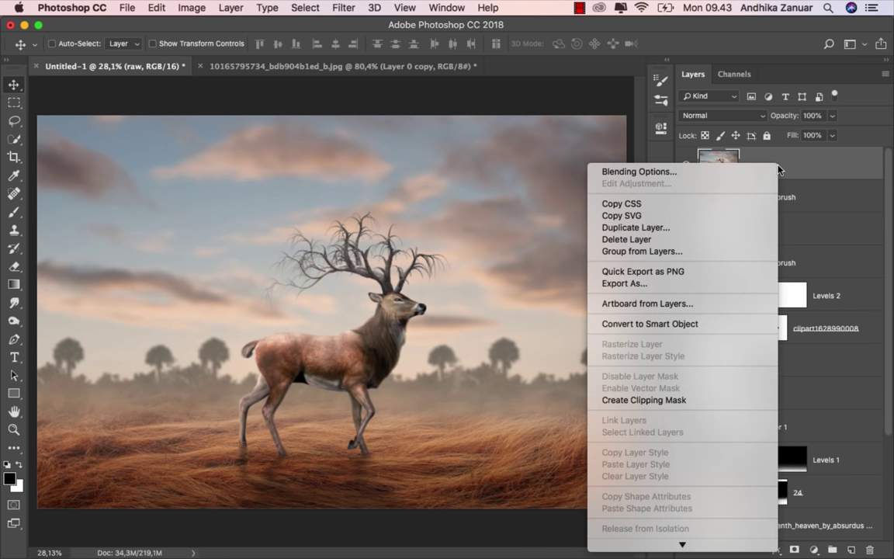
{"action": "left_click", "coordinate": [696, 324]}
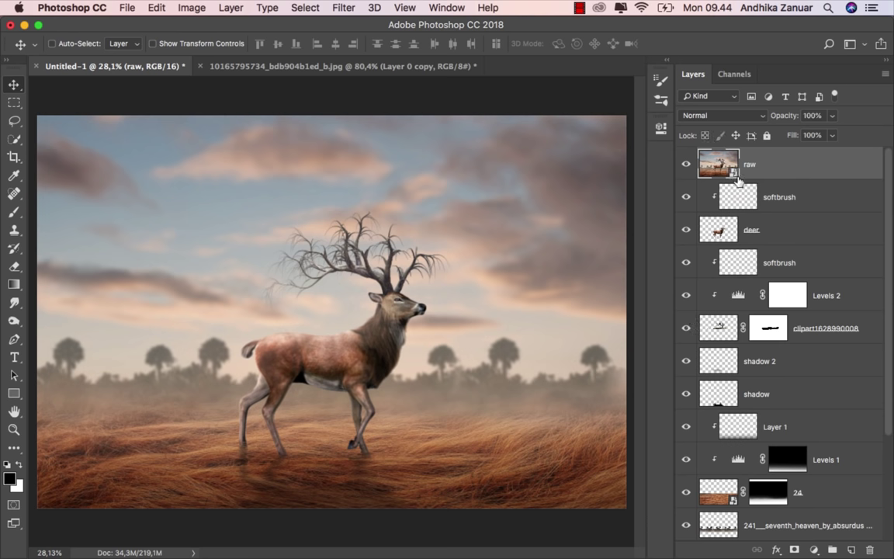
Open the Camera Raw Filter on the raw layer and set Highlights +15, Shadows -58.
{"action": "left_click", "coordinate": [344, 8]}
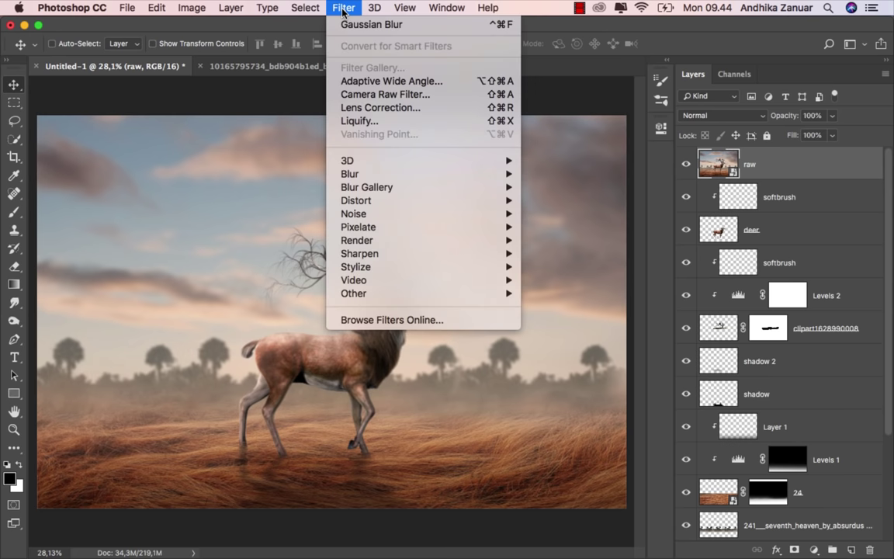
{"action": "left_click", "coordinate": [430, 96]}
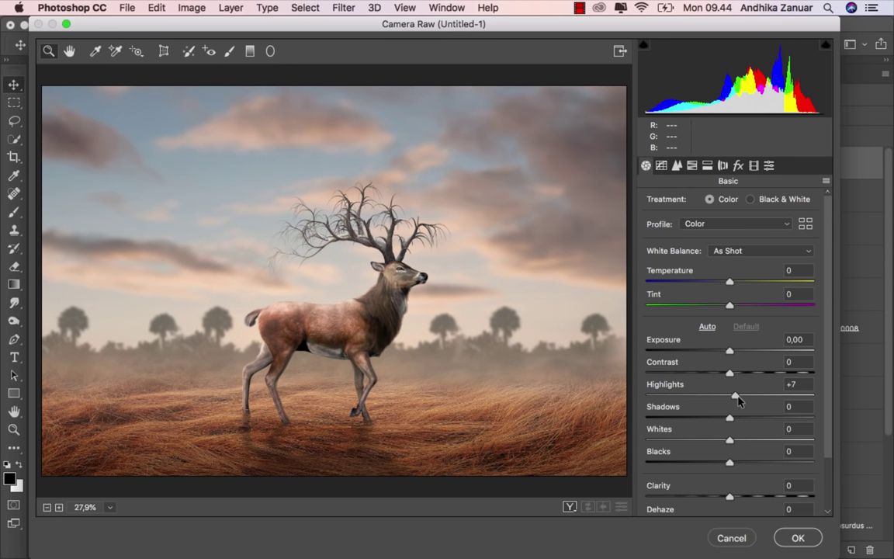
{"action": "left_click_drag", "start_coordinate": [732, 397], "coordinate": [745, 402]}
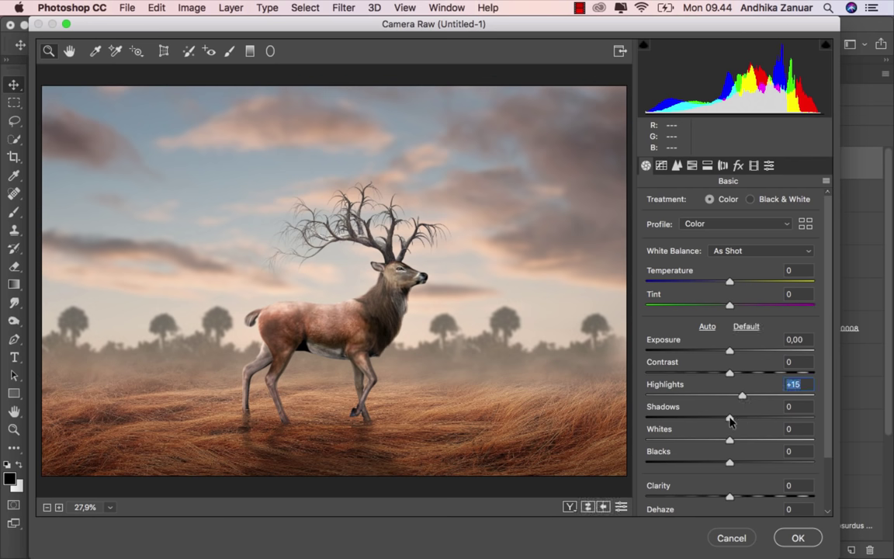
{"action": "left_click_drag", "start_coordinate": [730, 419], "coordinate": [681, 419]}
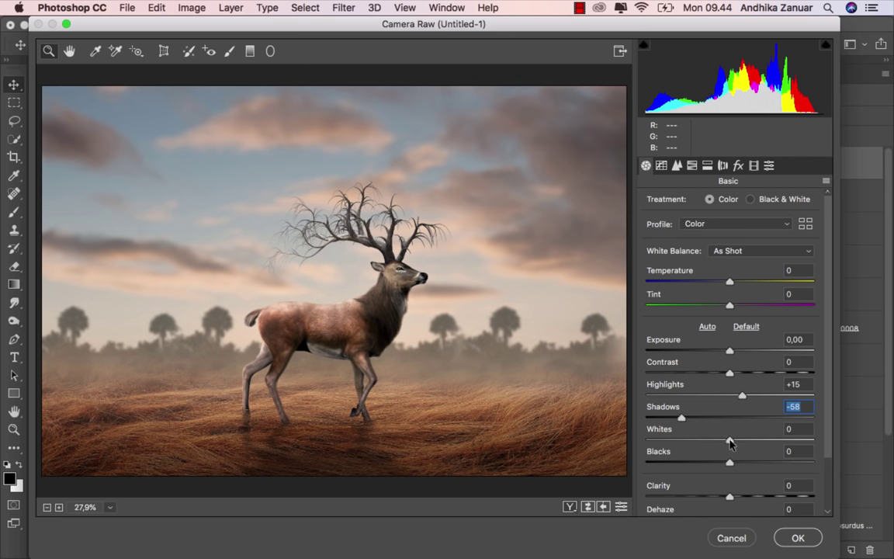
Set Whites -38, Blacks -19 and Clarity +8 in the Basic panel.
{"action": "mouse_move", "coordinate": [730, 442]}
{"action": "left_mouse_down"}
{"action": "mouse_move", "coordinate": [698, 442]}
{"action": "mouse_move", "coordinate": [712, 464]}
{"action": "left_mouse_up"}
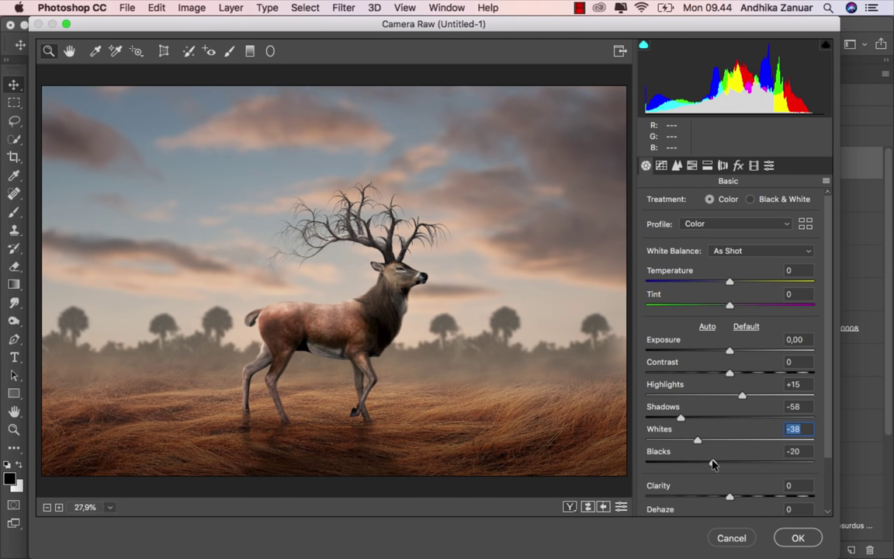
{"action": "left_click_drag", "start_coordinate": [712, 464], "coordinate": [713, 464]}
{"action": "scroll", "coordinate": [772, 489], "scroll_direction": "down", "scroll_amount": 1}
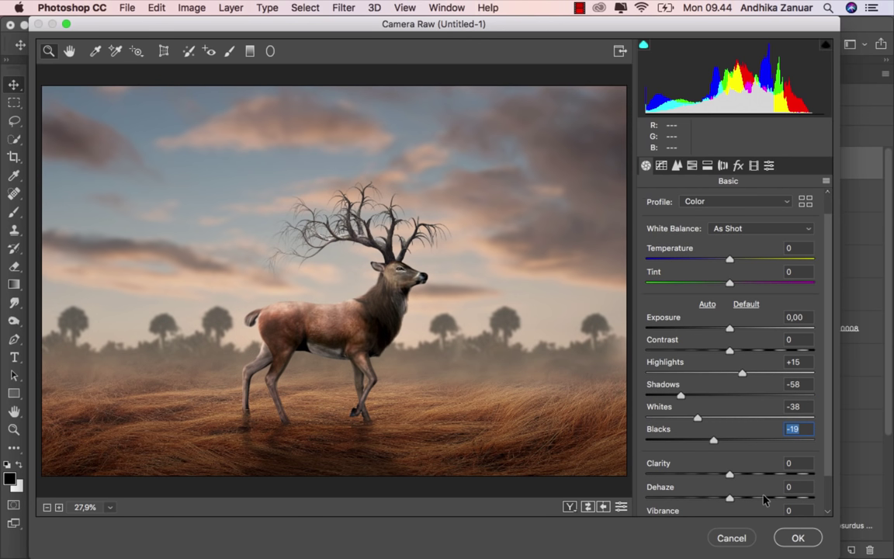
{"action": "scroll", "coordinate": [829, 459], "scroll_direction": "down", "scroll_amount": 1}
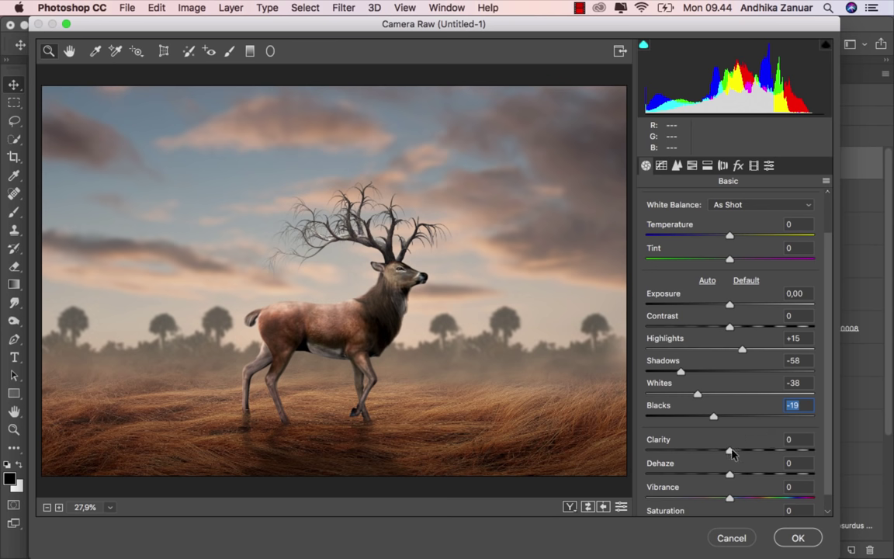
{"action": "left_click_drag", "start_coordinate": [731, 452], "coordinate": [738, 450]}
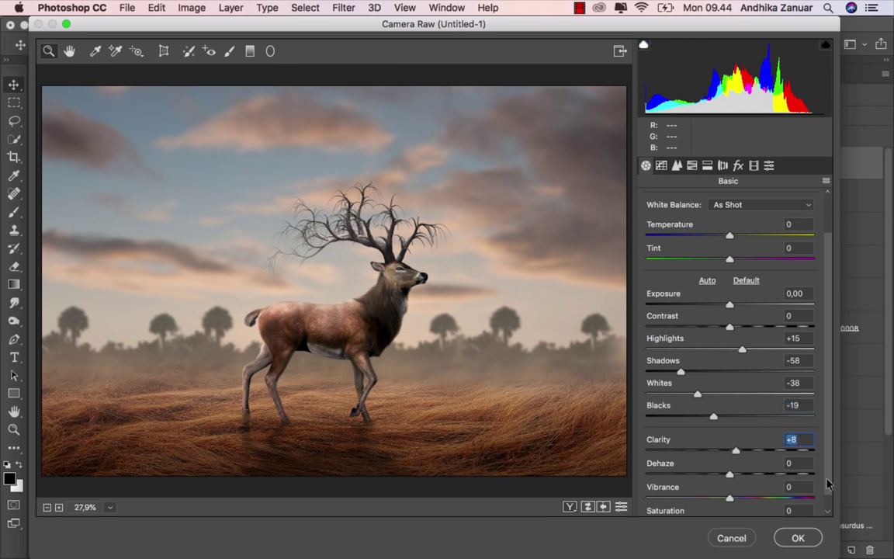
{"action": "scroll", "coordinate": [828, 477], "scroll_direction": "up", "scroll_amount": 1}
{"action": "scroll", "coordinate": [828, 473], "scroll_direction": "up", "scroll_amount": 1}
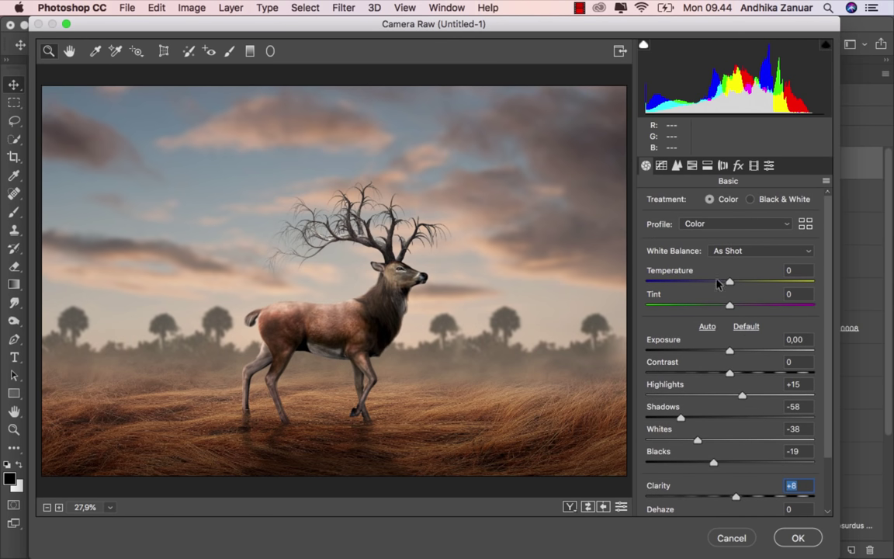
Calibrate primaries: Blue Saturation +29, Hue -10; Green Saturation +10, Hue +29; Red Hue +6.
{"action": "left_click", "coordinate": [755, 166]}
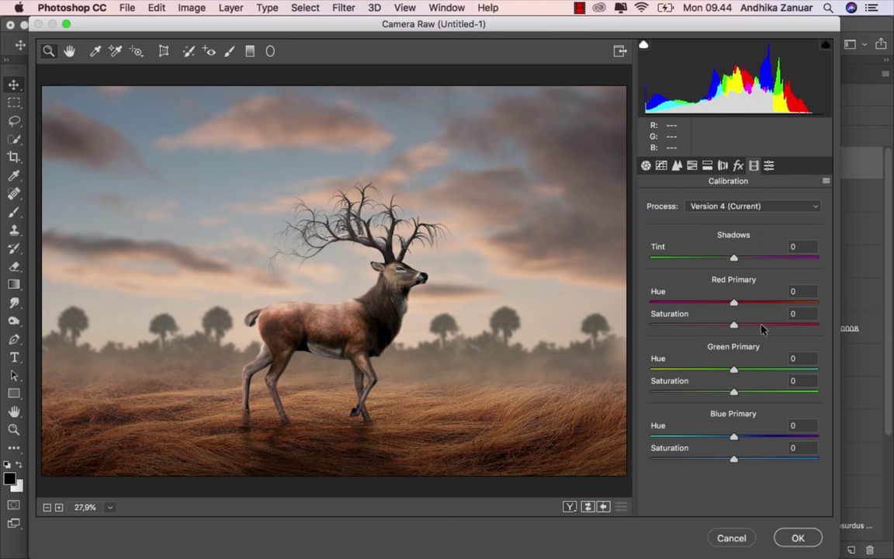
{"action": "left_click_drag", "start_coordinate": [737, 460], "coordinate": [759, 461]}
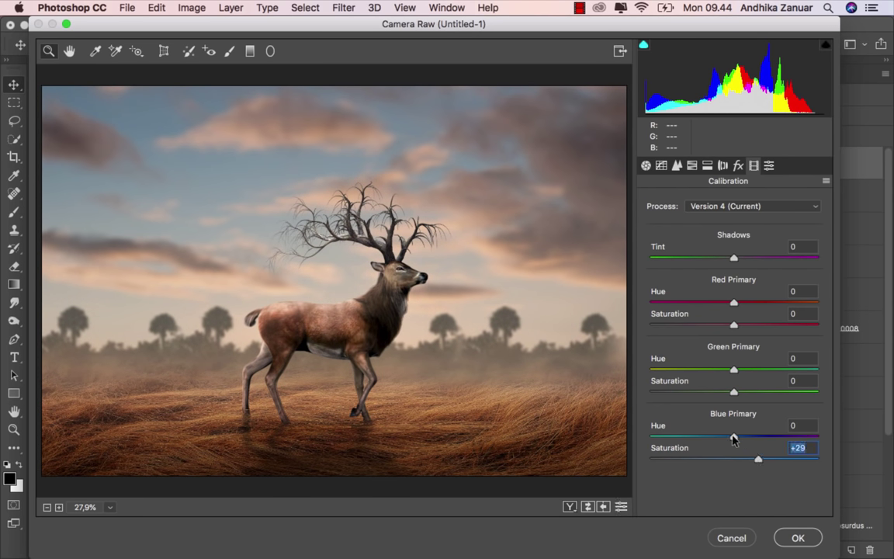
{"action": "left_click_drag", "start_coordinate": [733, 436], "coordinate": [726, 437]}
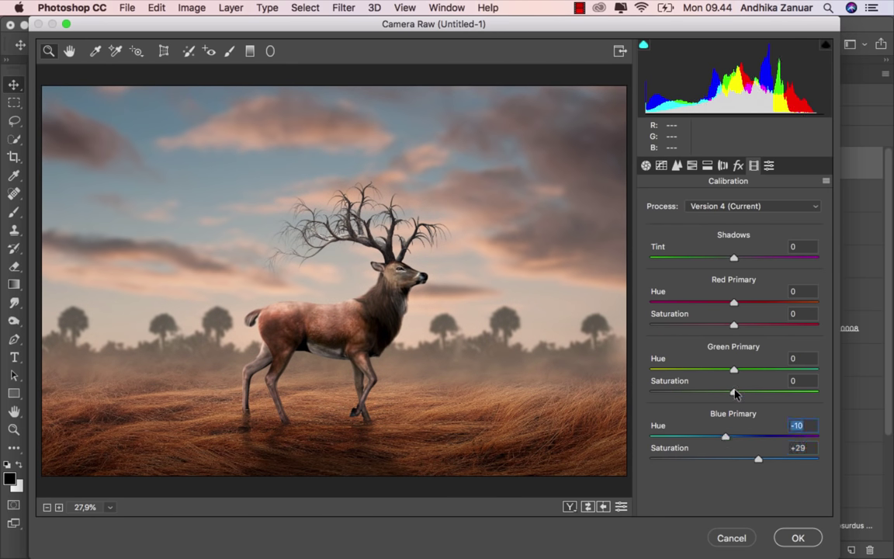
{"action": "left_click_drag", "start_coordinate": [735, 394], "coordinate": [742, 395]}
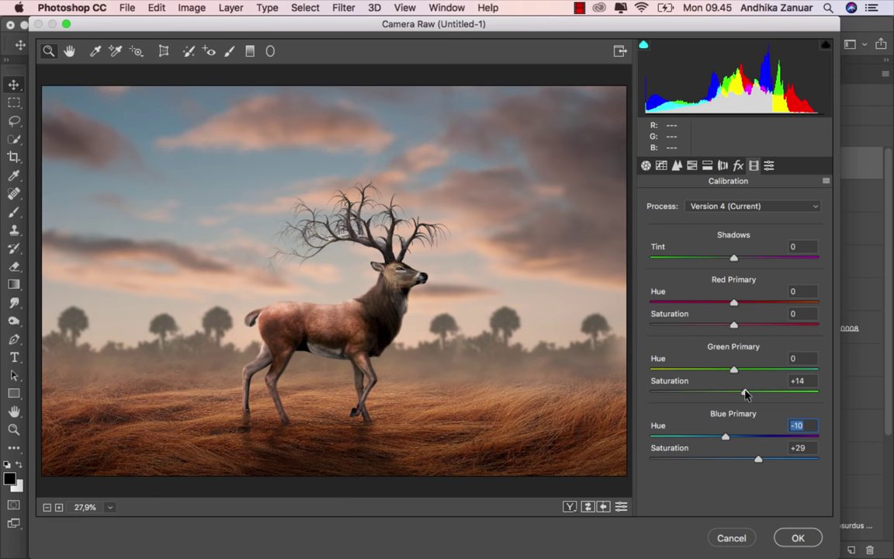
{"action": "left_click", "coordinate": [743, 394]}
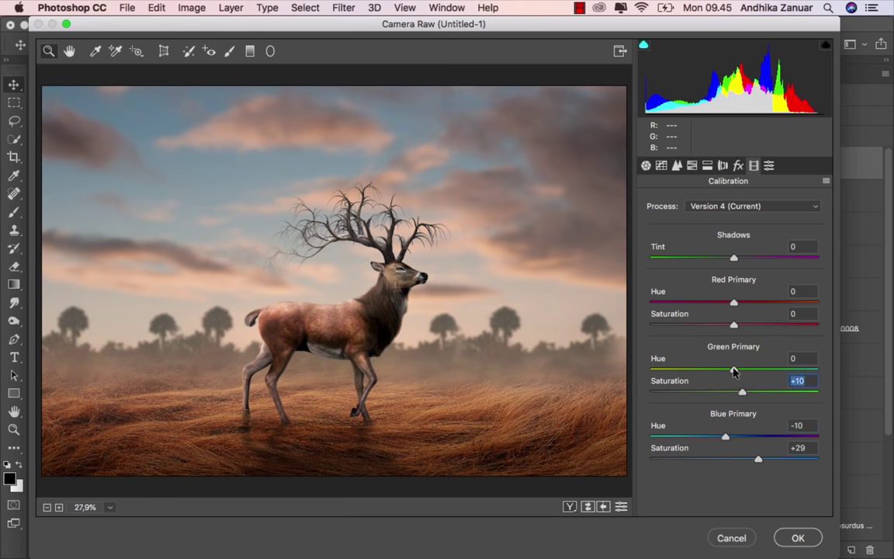
{"action": "mouse_move", "coordinate": [734, 371]}
{"action": "left_mouse_down"}
{"action": "mouse_move", "coordinate": [766, 375]}
{"action": "mouse_move", "coordinate": [757, 375]}
{"action": "left_mouse_up"}
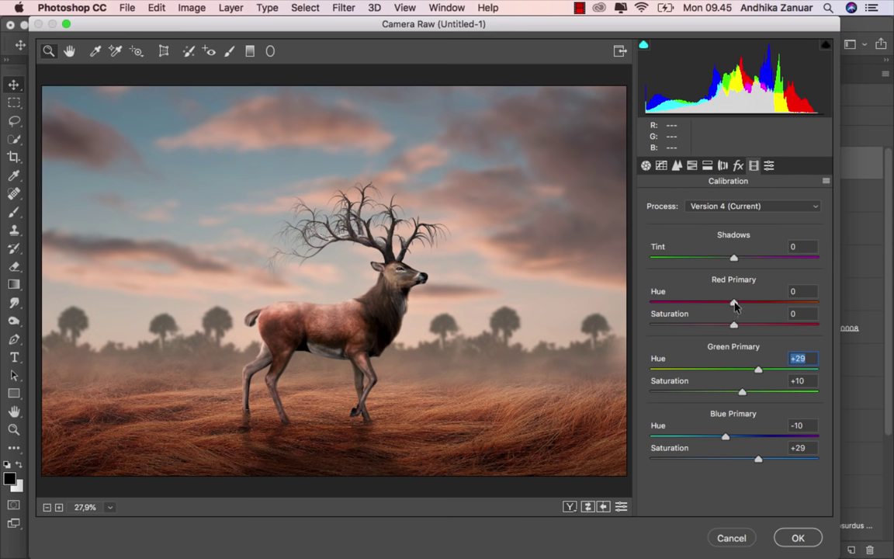
{"action": "mouse_move", "coordinate": [735, 304]}
{"action": "left_mouse_down"}
{"action": "mouse_move", "coordinate": [760, 303]}
{"action": "mouse_move", "coordinate": [739, 304]}
{"action": "left_mouse_up"}
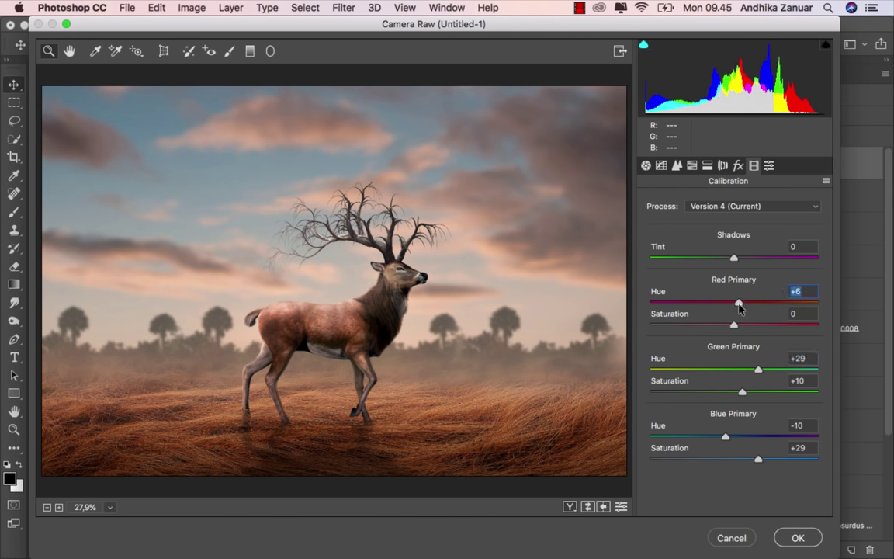
Set HSL Luminance to Blues -41, Reds +16, Oranges +15 and Yellows +60.
{"action": "left_click", "coordinate": [708, 165]}
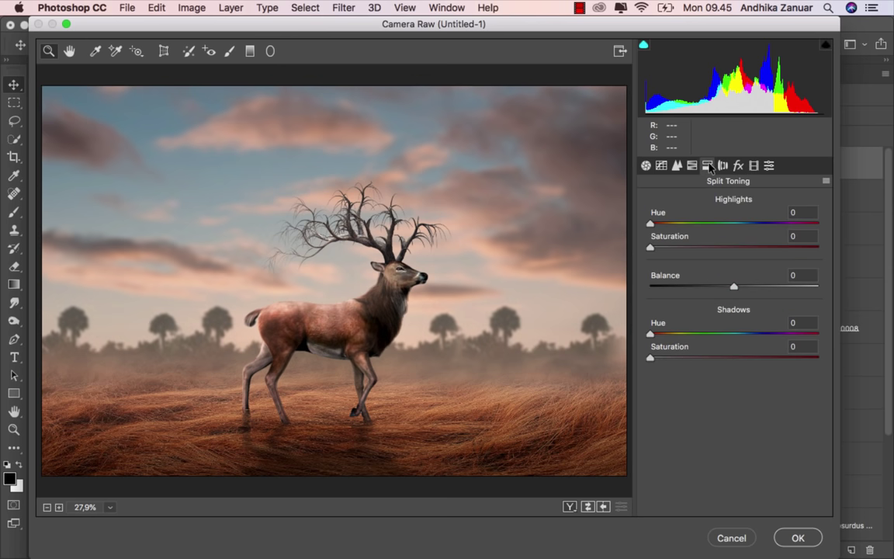
{"action": "left_click", "coordinate": [692, 165]}
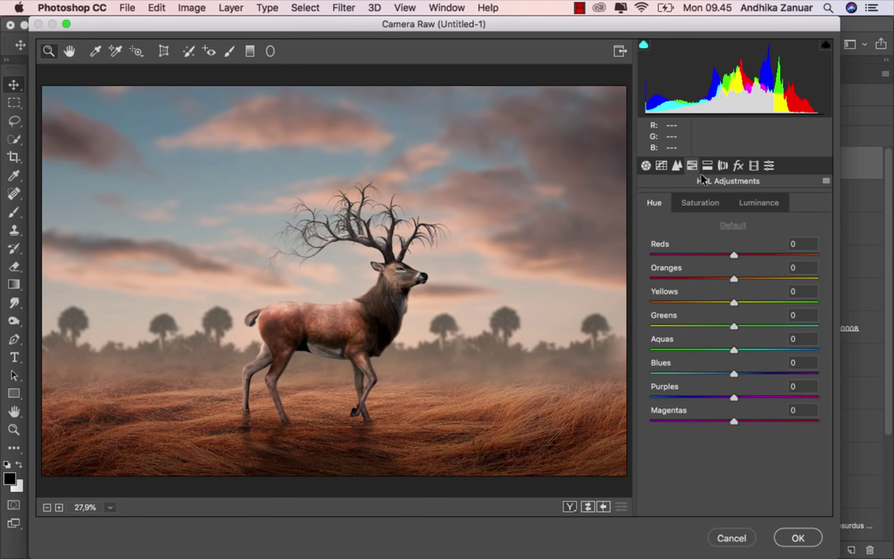
{"action": "left_click", "coordinate": [759, 202]}
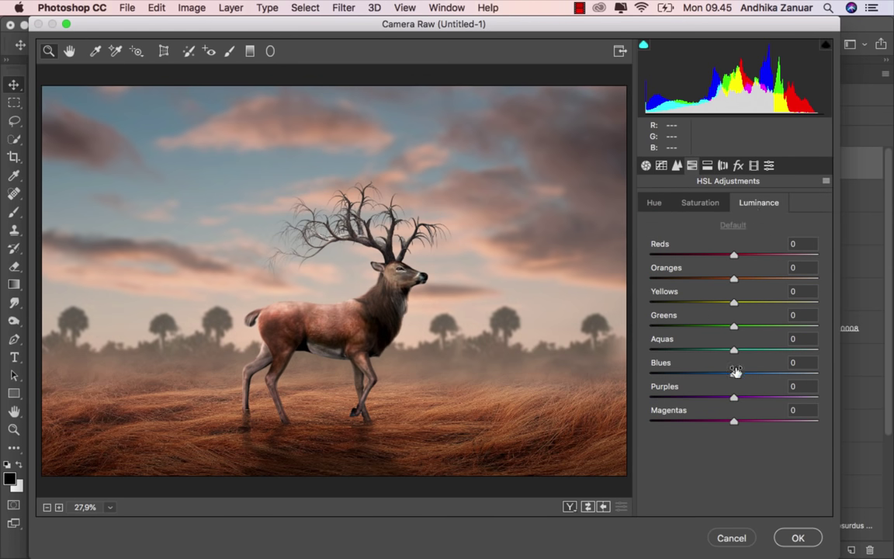
{"action": "mouse_move", "coordinate": [735, 373]}
{"action": "left_mouse_down"}
{"action": "mouse_move", "coordinate": [678, 374]}
{"action": "mouse_move", "coordinate": [700, 372]}
{"action": "left_mouse_up"}
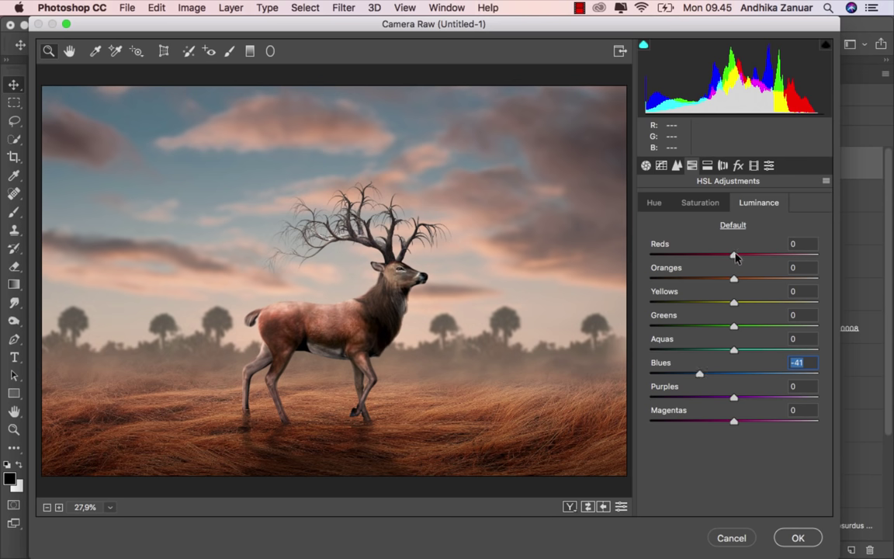
{"action": "left_click_drag", "start_coordinate": [734, 258], "coordinate": [749, 256]}
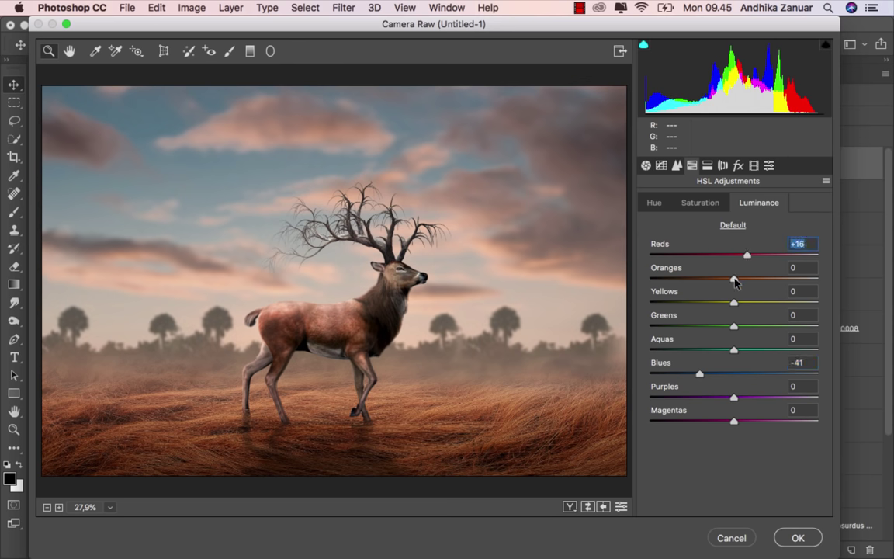
{"action": "mouse_move", "coordinate": [735, 281]}
{"action": "left_mouse_down"}
{"action": "mouse_move", "coordinate": [779, 279]}
{"action": "mouse_move", "coordinate": [745, 282]}
{"action": "mouse_move", "coordinate": [814, 303]}
{"action": "mouse_move", "coordinate": [783, 303]}
{"action": "left_mouse_up"}
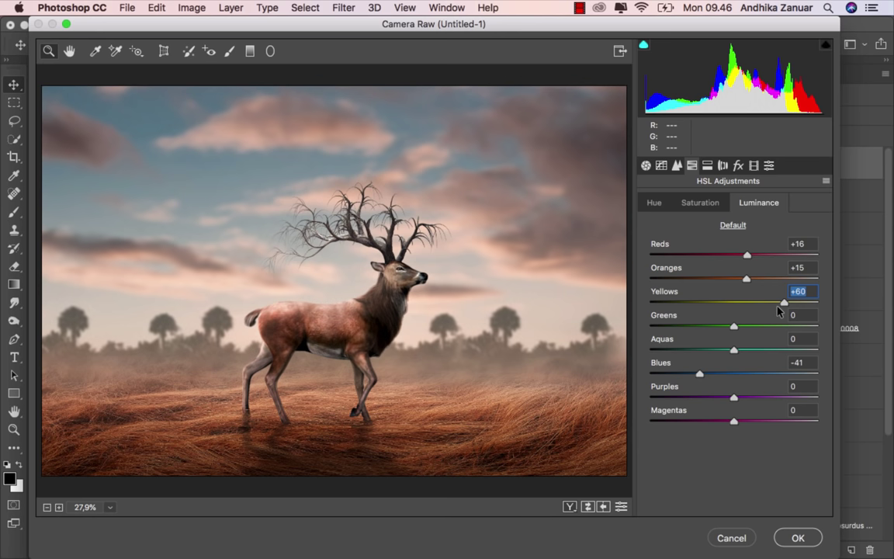
Set HSL Saturation to Yellows +17, Aquas +30 and Blues +36, then return to Basic.
{"action": "left_click", "coordinate": [696, 204]}
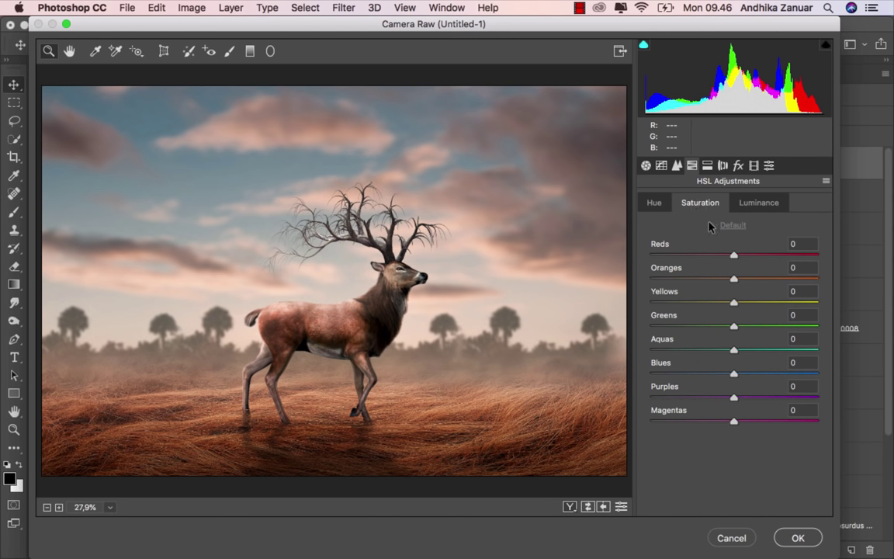
{"action": "mouse_move", "coordinate": [734, 303]}
{"action": "left_mouse_down"}
{"action": "mouse_move", "coordinate": [804, 304]}
{"action": "mouse_move", "coordinate": [748, 303]}
{"action": "left_mouse_up"}
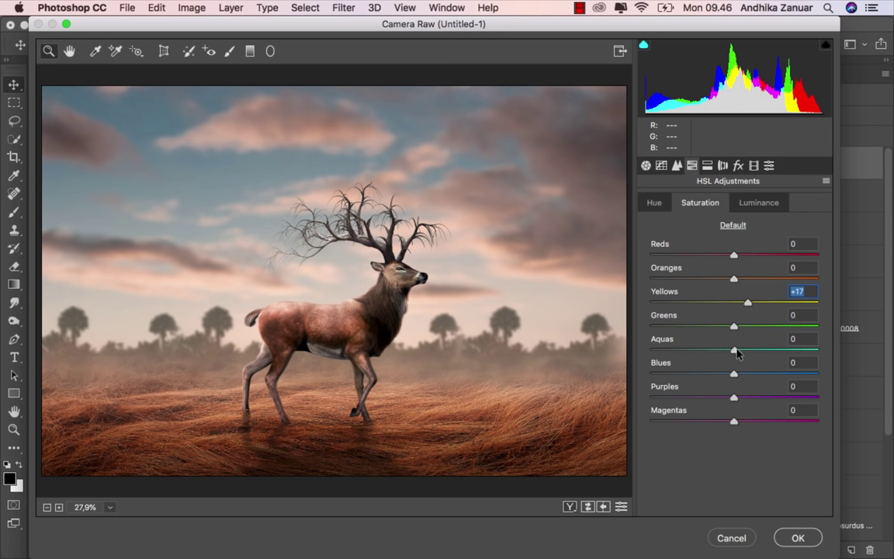
{"action": "mouse_move", "coordinate": [737, 353]}
{"action": "left_mouse_down"}
{"action": "mouse_move", "coordinate": [775, 350]}
{"action": "mouse_move", "coordinate": [758, 350]}
{"action": "mouse_move", "coordinate": [795, 378]}
{"action": "mouse_move", "coordinate": [764, 375]}
{"action": "left_mouse_up"}
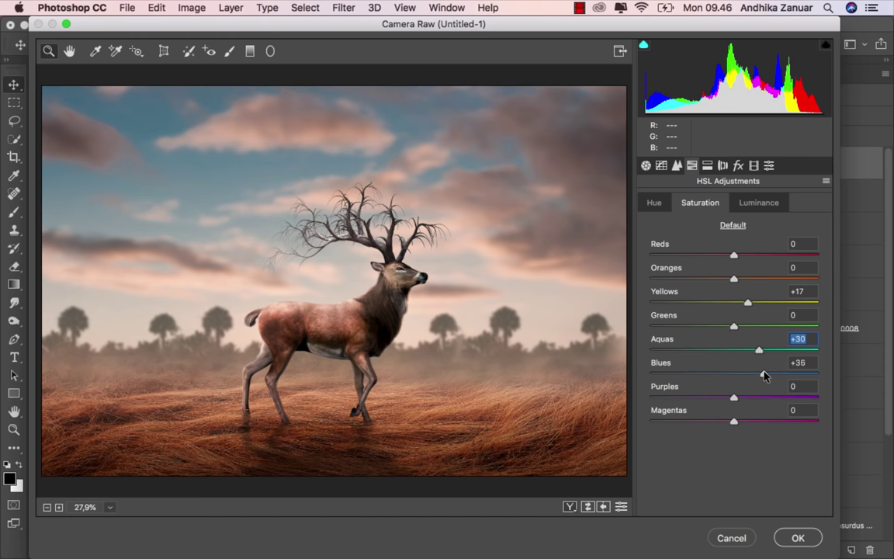
{"action": "left_click", "coordinate": [764, 376]}
{"action": "left_click", "coordinate": [653, 202]}
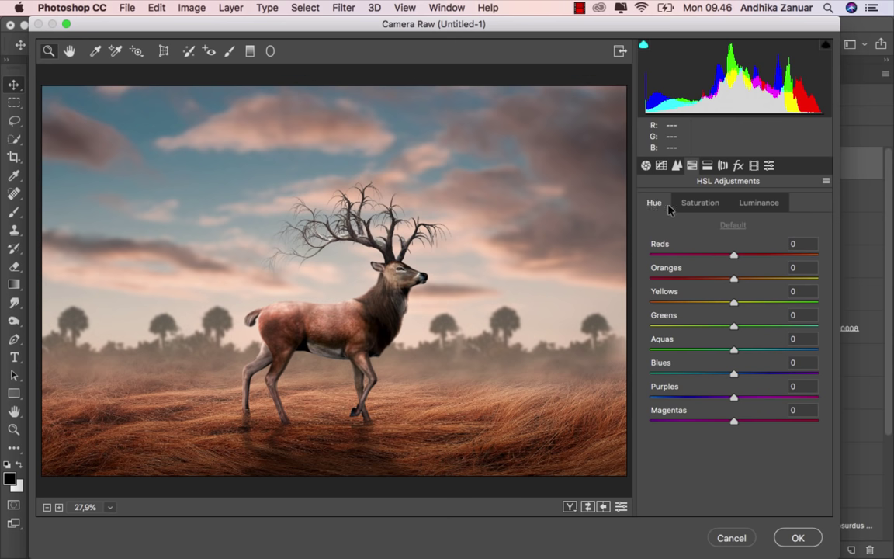
{"action": "left_click", "coordinate": [646, 166]}
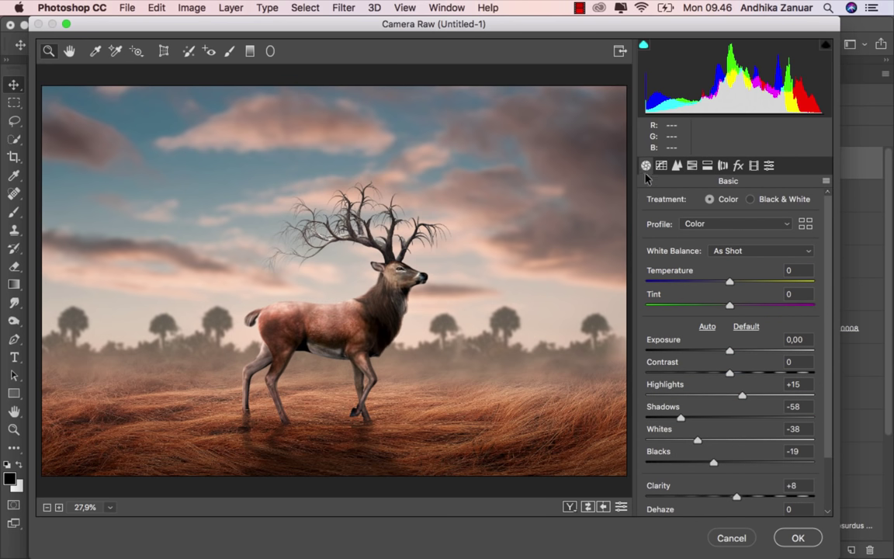
Compare Before/After, apply the Camera Raw grade, and toggle the raw layer's visibility to check it.
{"action": "left_click", "coordinate": [569, 507]}
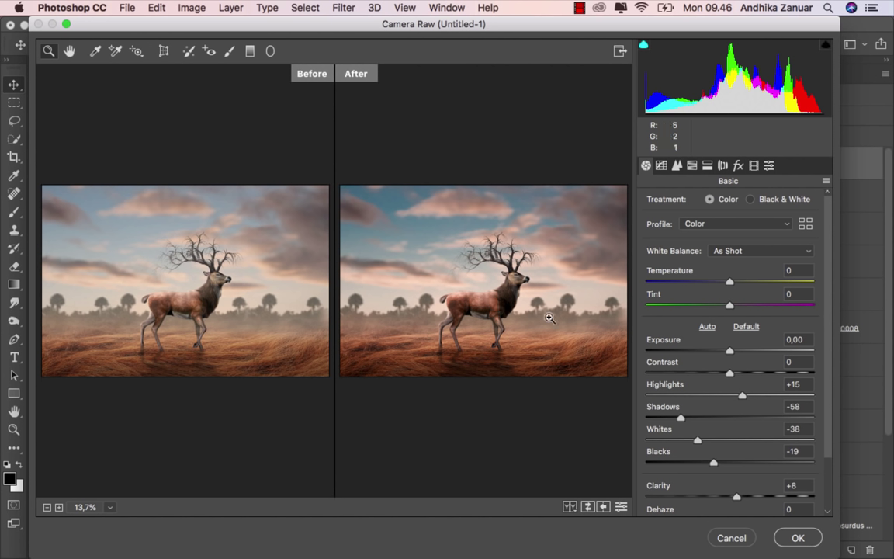
{"action": "left_click", "coordinate": [798, 537]}
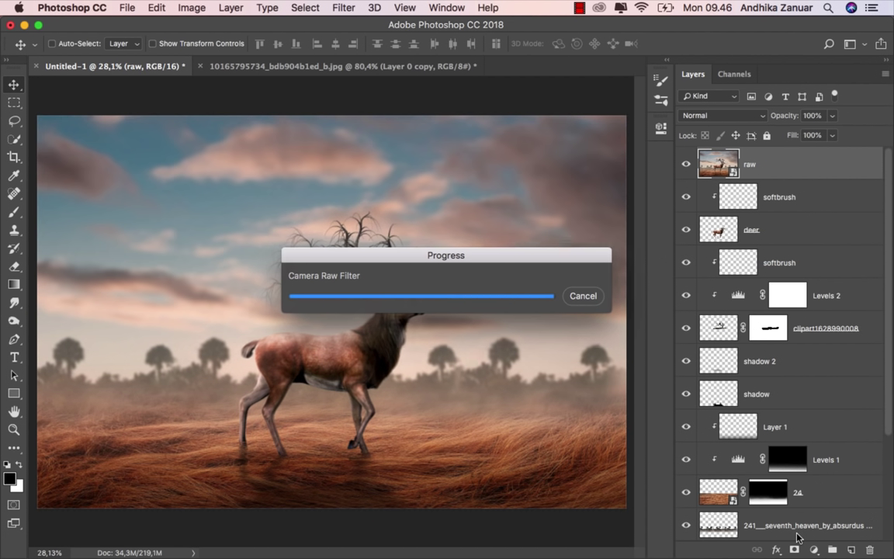
{"action": "left_click", "coordinate": [686, 164]}
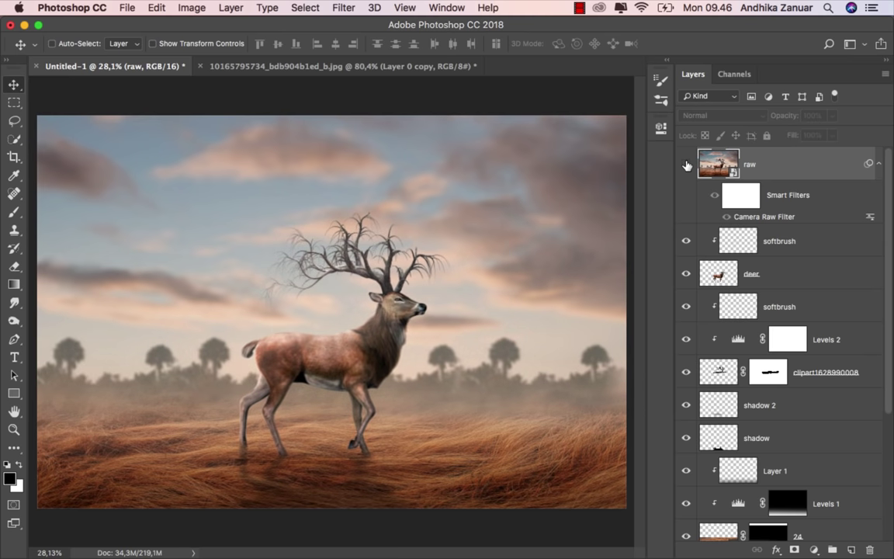
{"action": "left_click", "coordinate": [686, 164]}
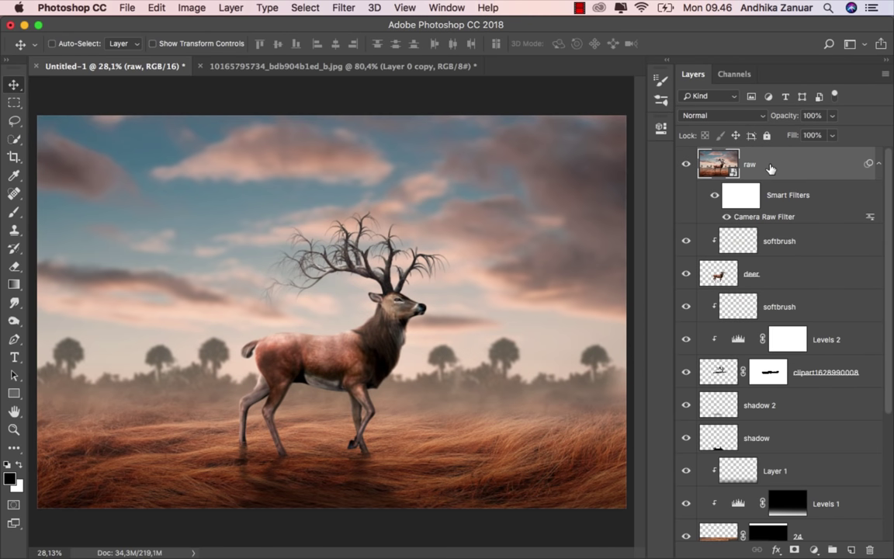
Save a JPEG copy of the composite as done.jpg at maximum Quality 12.
{"action": "left_click", "coordinate": [126, 8]}
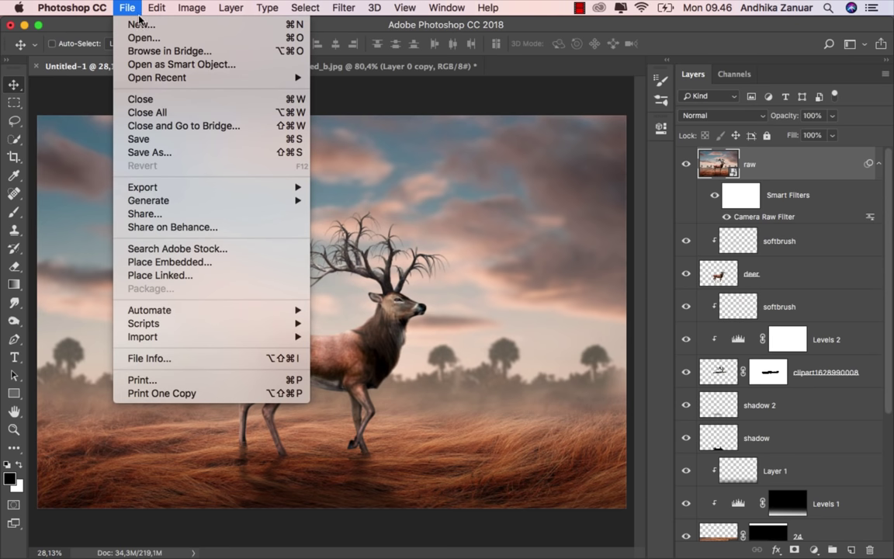
{"action": "left_click", "coordinate": [209, 154]}
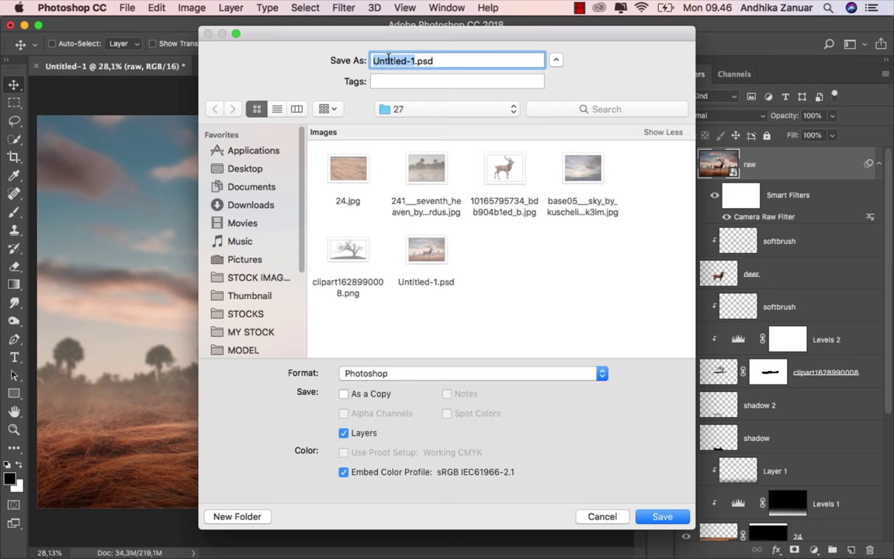
{"action": "type", "text": "done"}
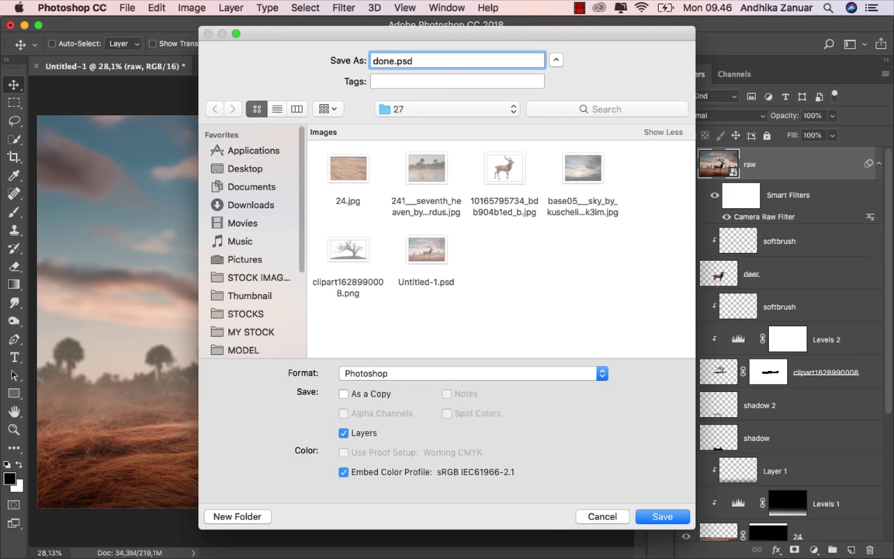
{"action": "left_click", "coordinate": [434, 374]}
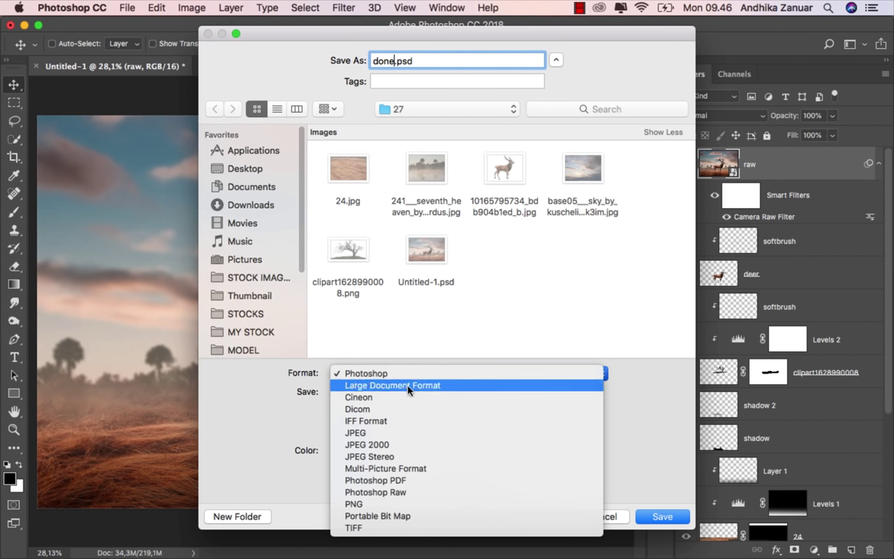
{"action": "left_click", "coordinate": [365, 418]}
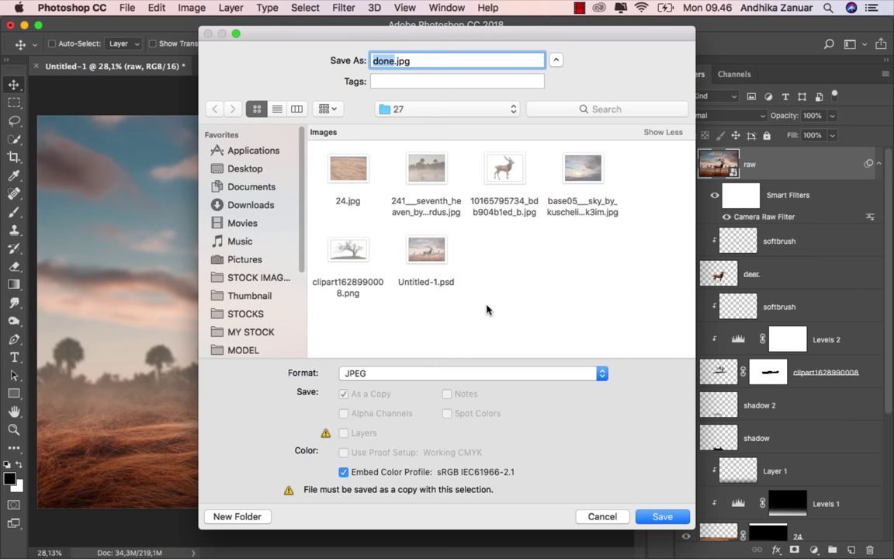
{"action": "left_click", "coordinate": [650, 517]}
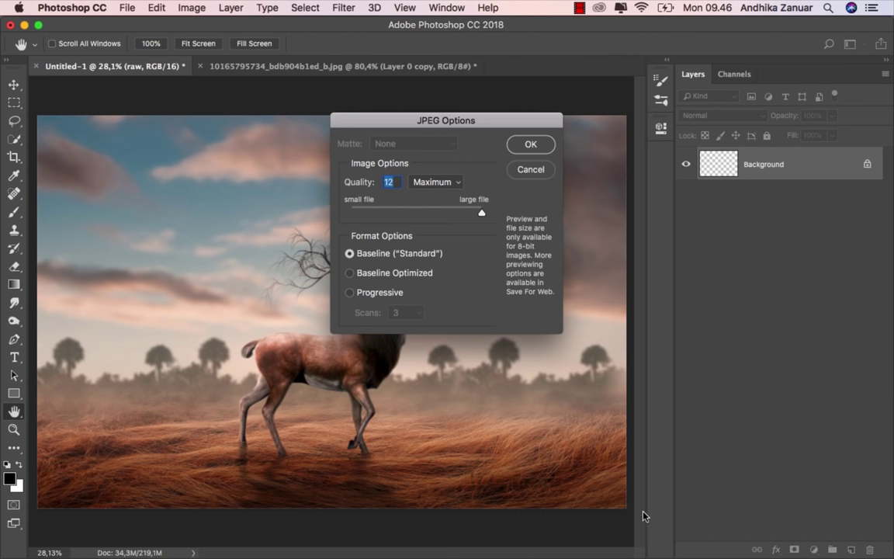
{"action": "left_click", "coordinate": [530, 145]}
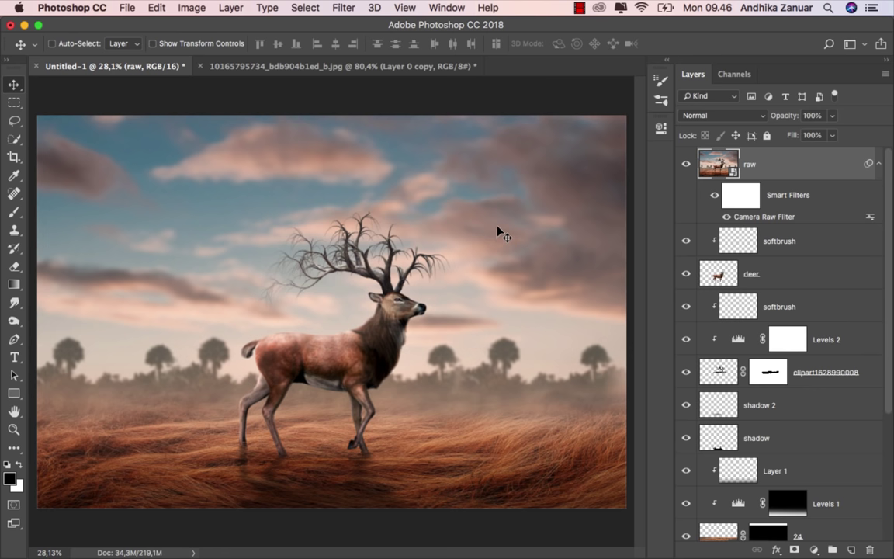
Select done.jpg in the Open dialog and Quick Look preview it with Space.
{"action": "left_click", "coordinate": [131, 9]}
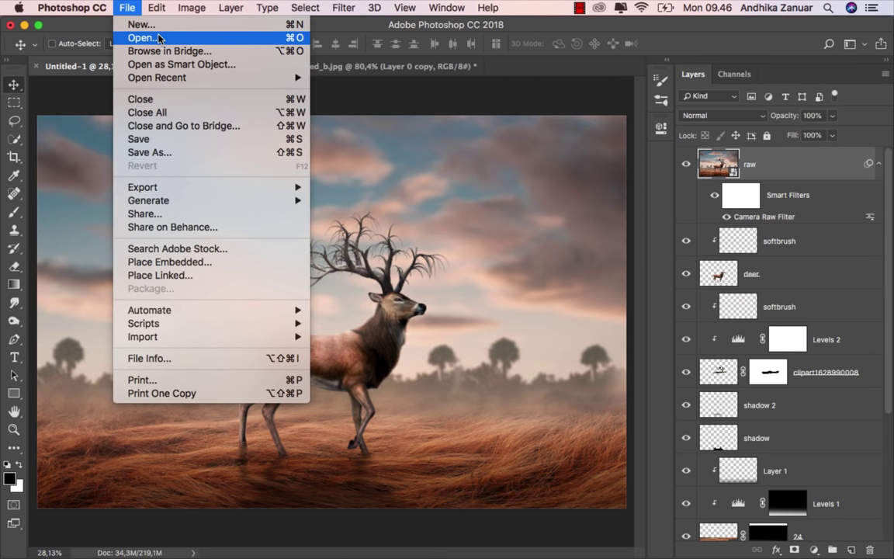
{"action": "left_click", "coordinate": [144, 36]}
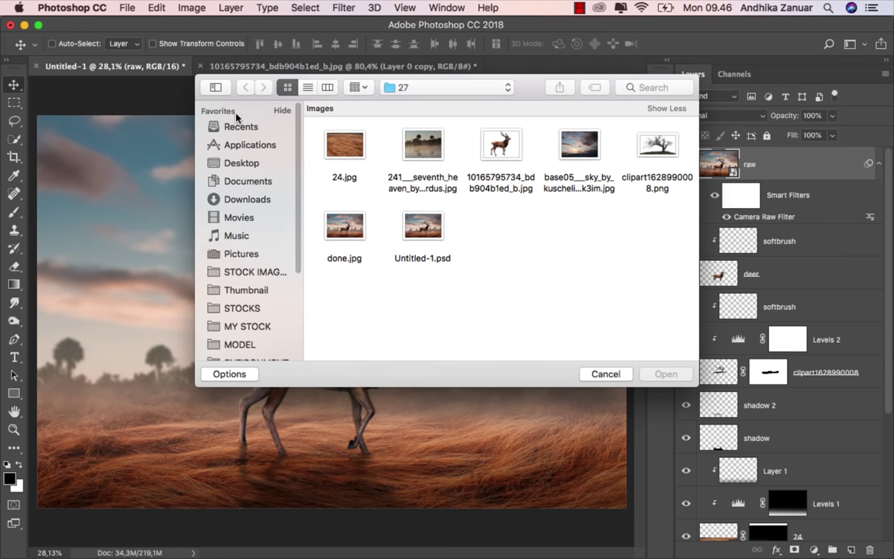
{"action": "left_click", "coordinate": [339, 233]}
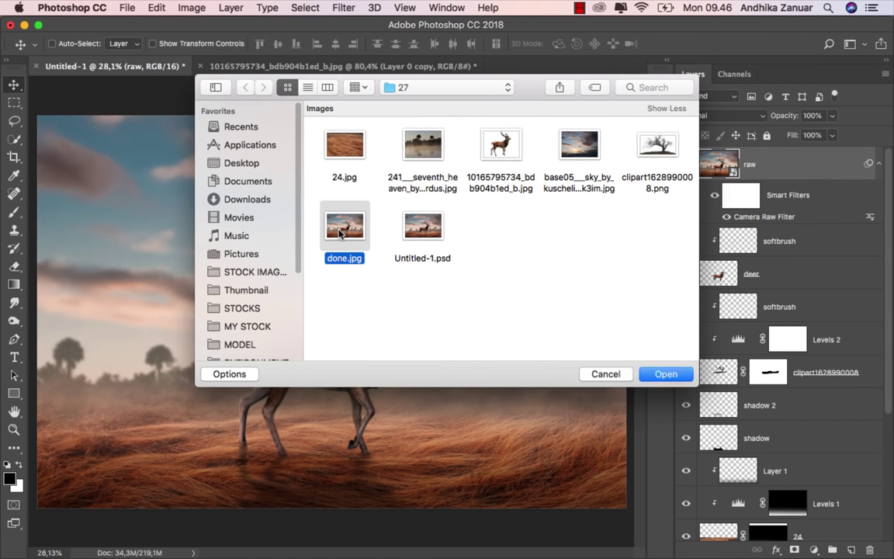
{"action": "key", "text": "space"}
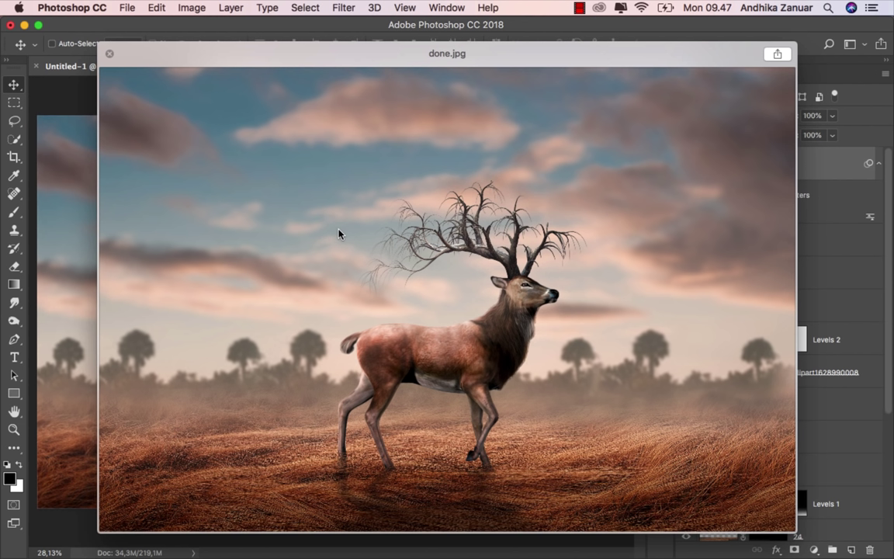